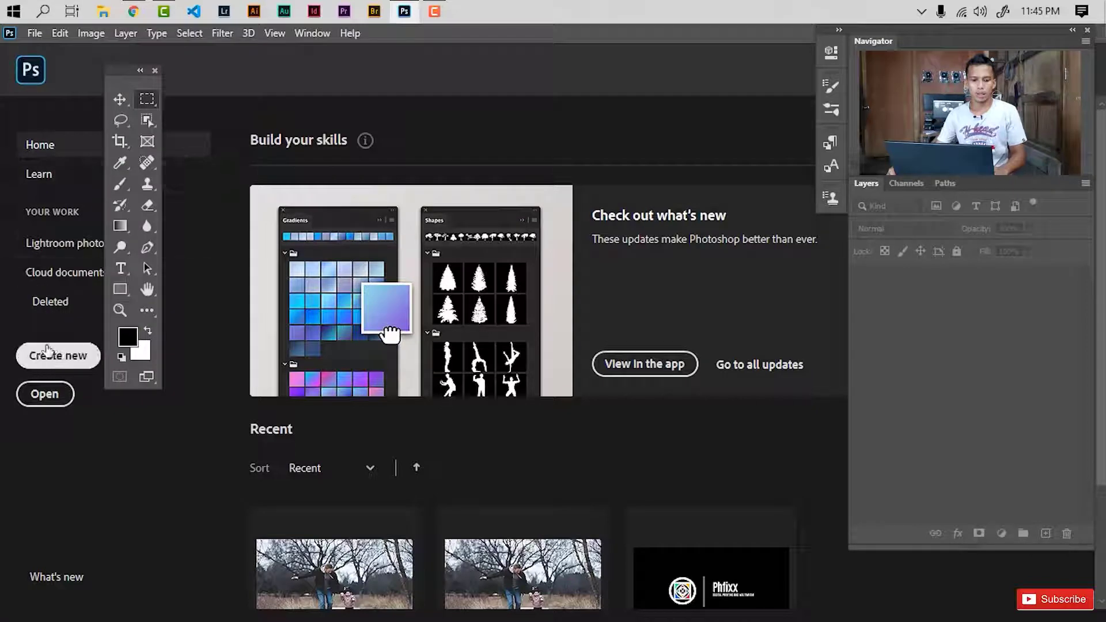
# Create a new A4 print document at 300 ppi in RGB Color, 16 bit, with the ProPhoto RGB color profile
pyautogui.click(72, 362)
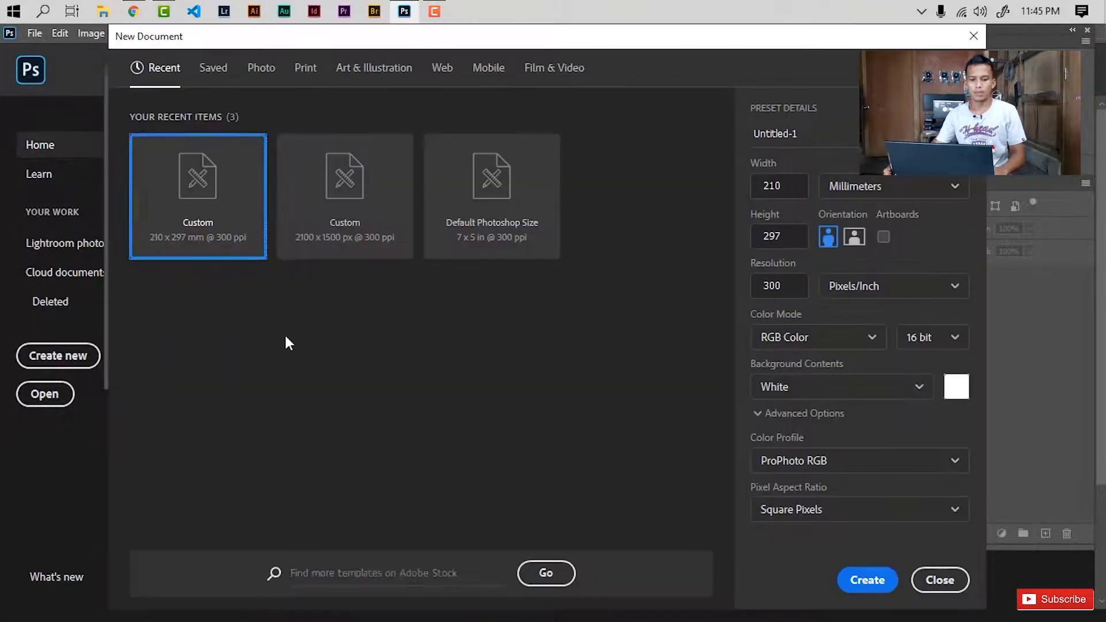
pyautogui.click(306, 69)
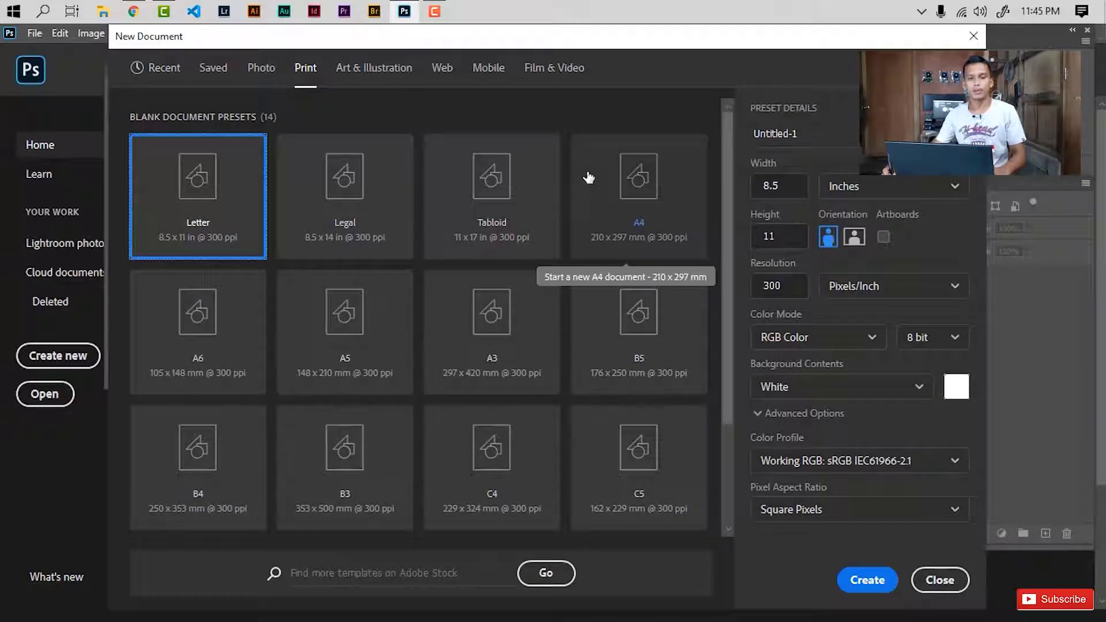
pyautogui.click(645, 204)
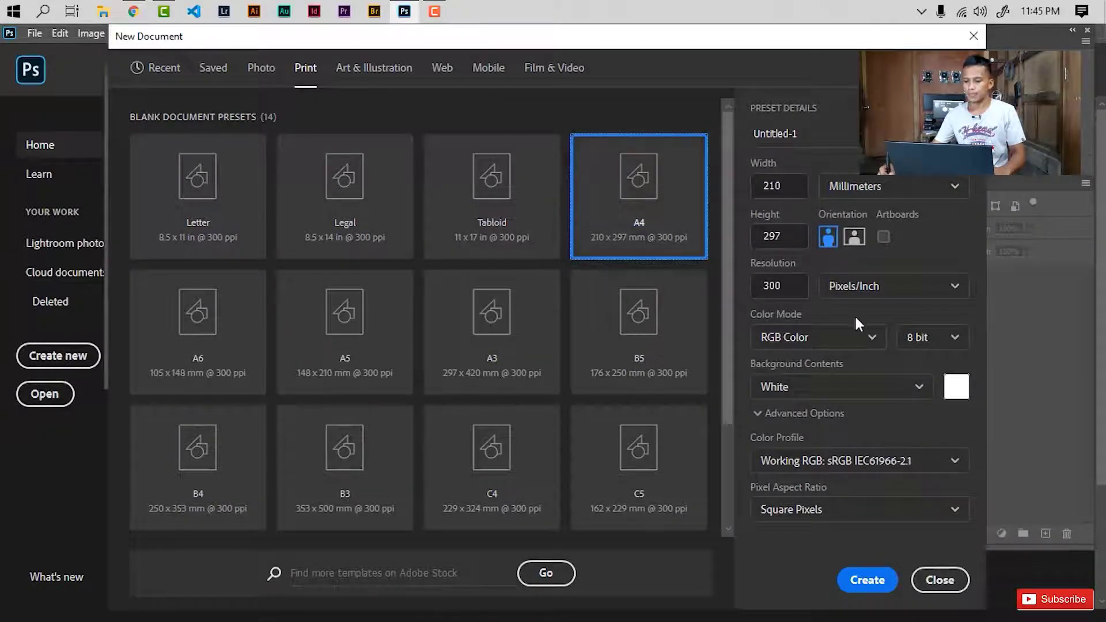
pyautogui.click(921, 341)
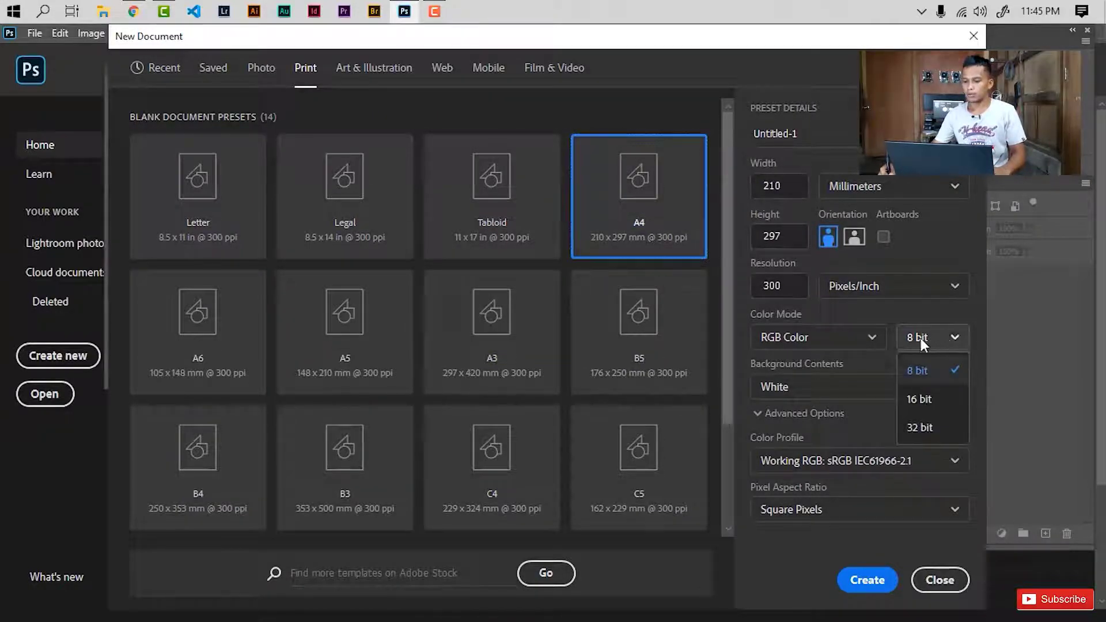
pyautogui.click(922, 400)
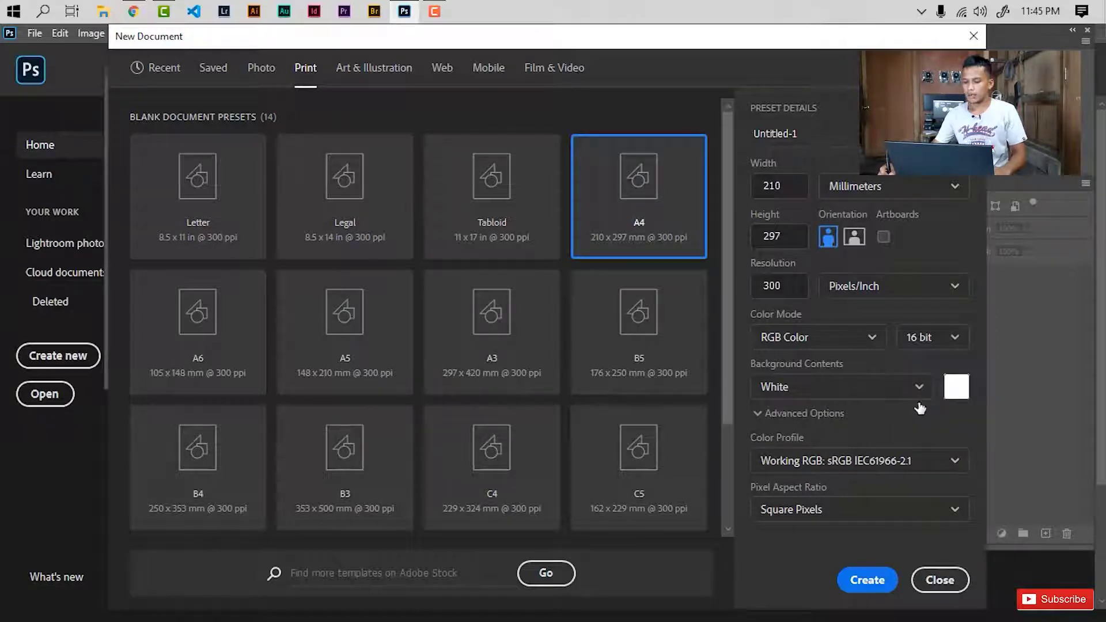
pyautogui.click(879, 465)
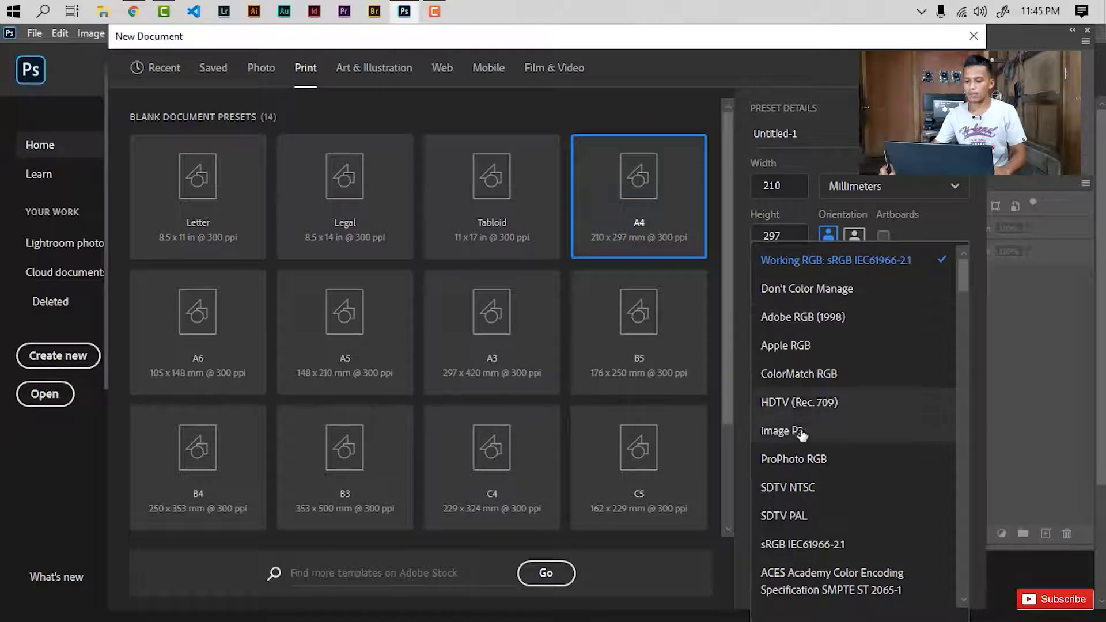
pyautogui.click(785, 462)
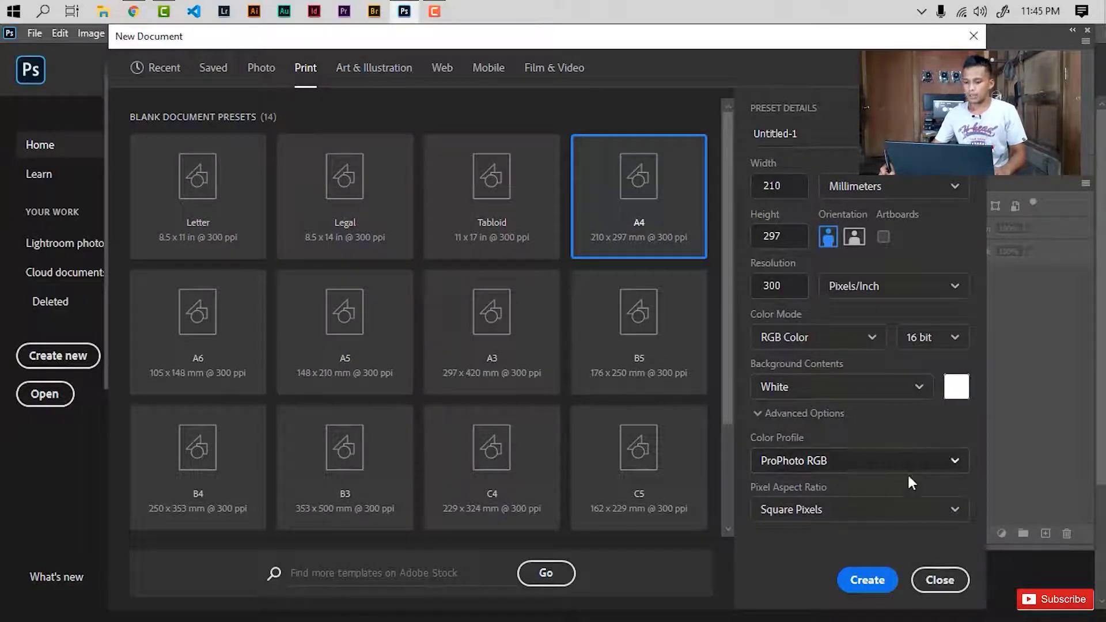
pyautogui.click(866, 579)
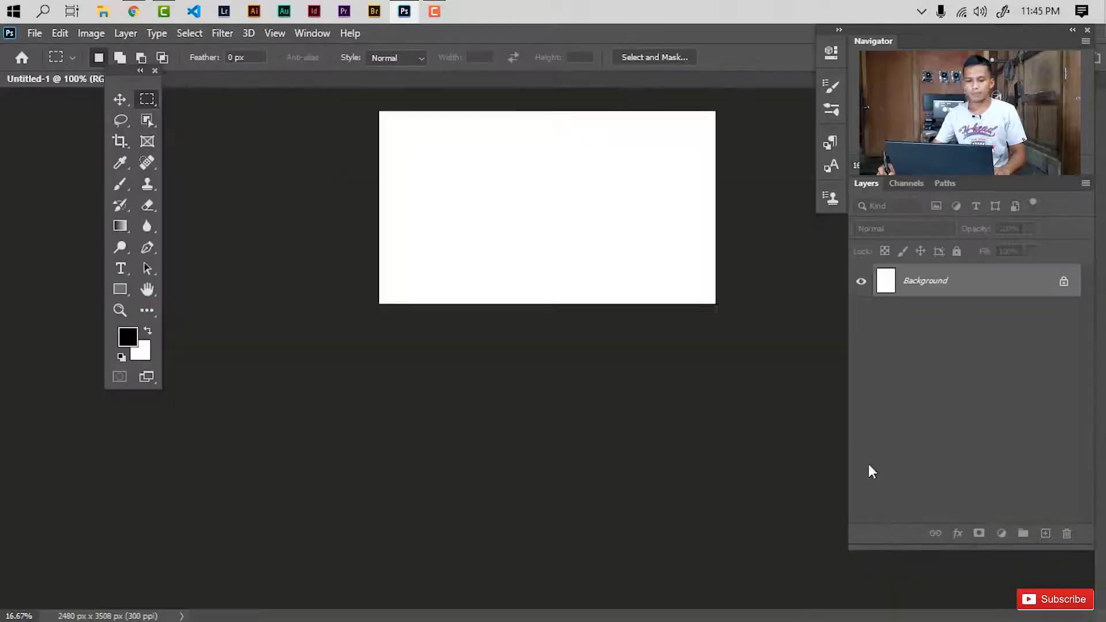
# Switch to full-screen mode with the menu bar, and move the toolbox and the page aside to free up the workspace
pyautogui.press('f')
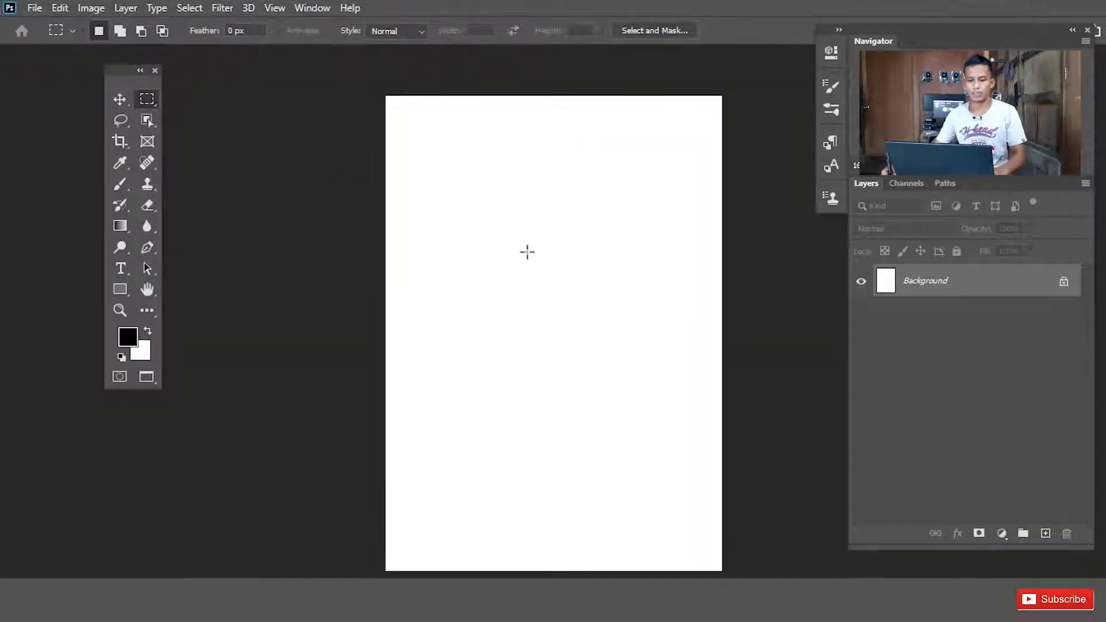
pyautogui.moveTo(130, 76); pyautogui.dragTo(42, 76)
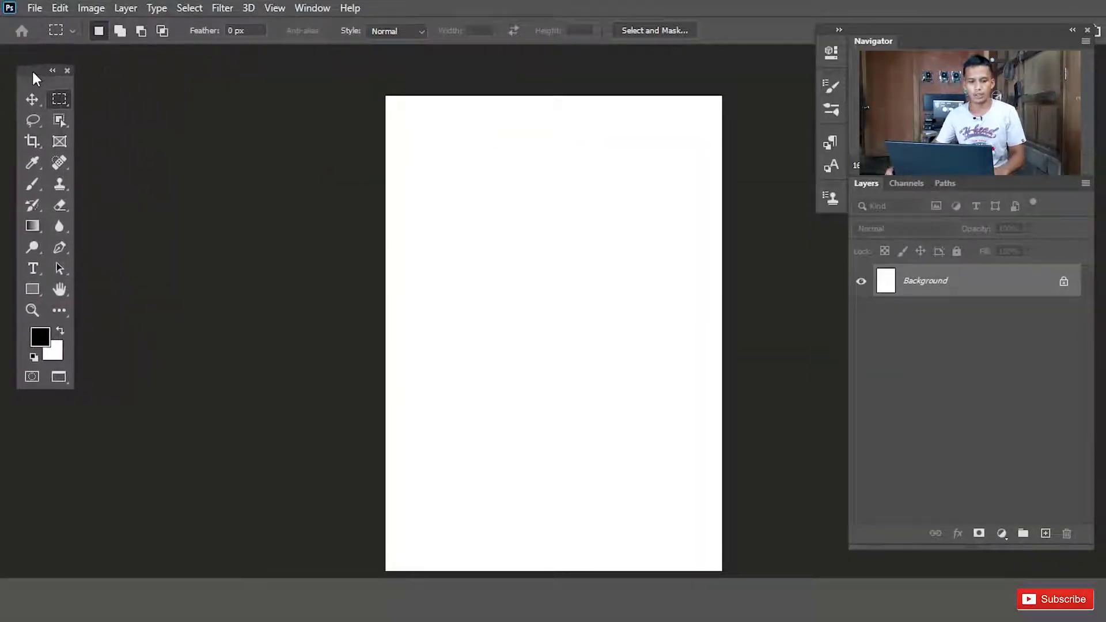
pyautogui.press('h')
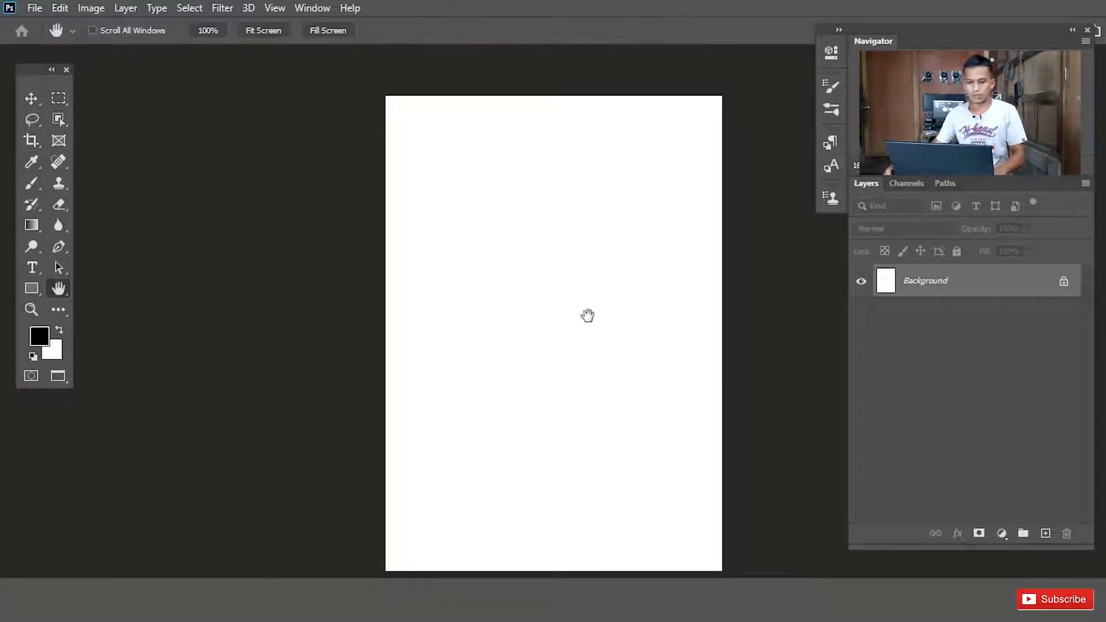
pyautogui.moveTo(588, 317); pyautogui.dragTo(372, 293)
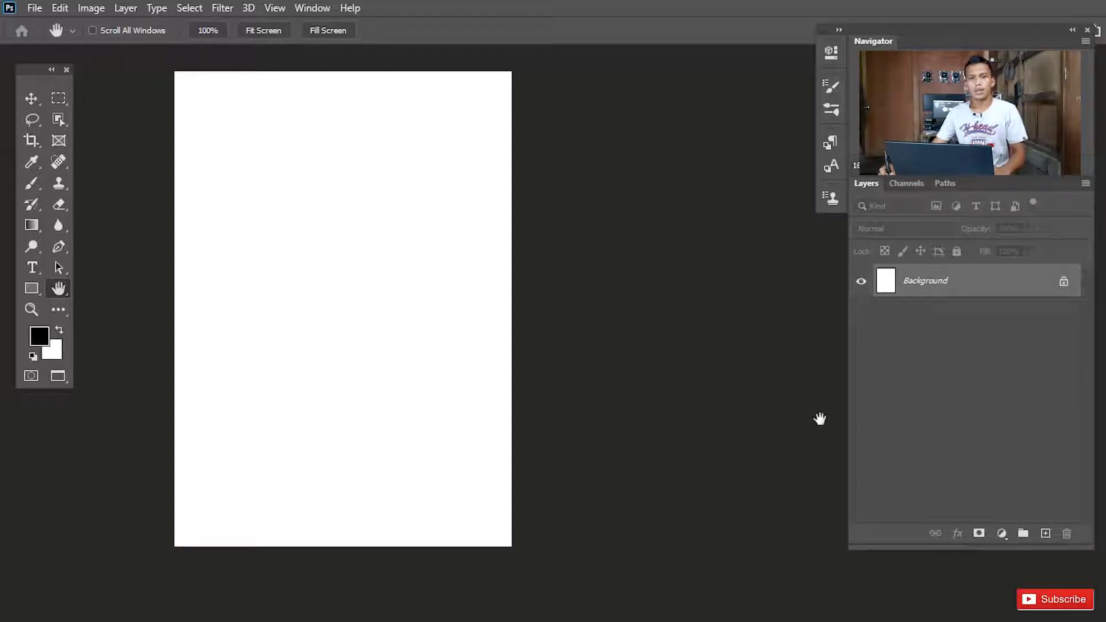
# Add a Solid Color fill layer in pale cream (fdf8da) over the whole page
pyautogui.click(1002, 534)
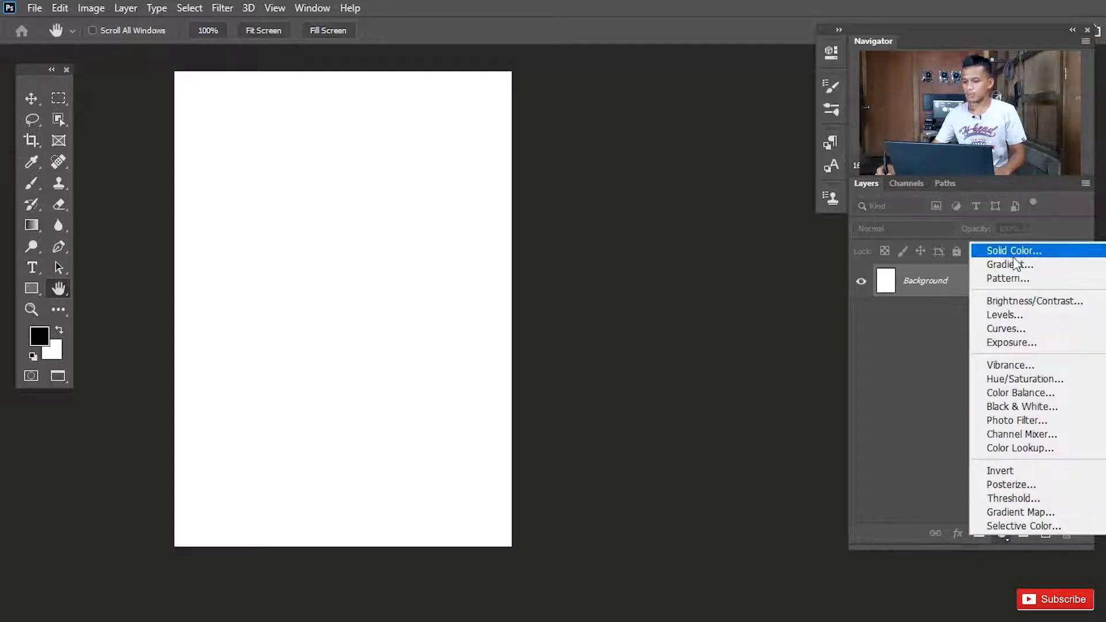
pyautogui.click(1020, 252)
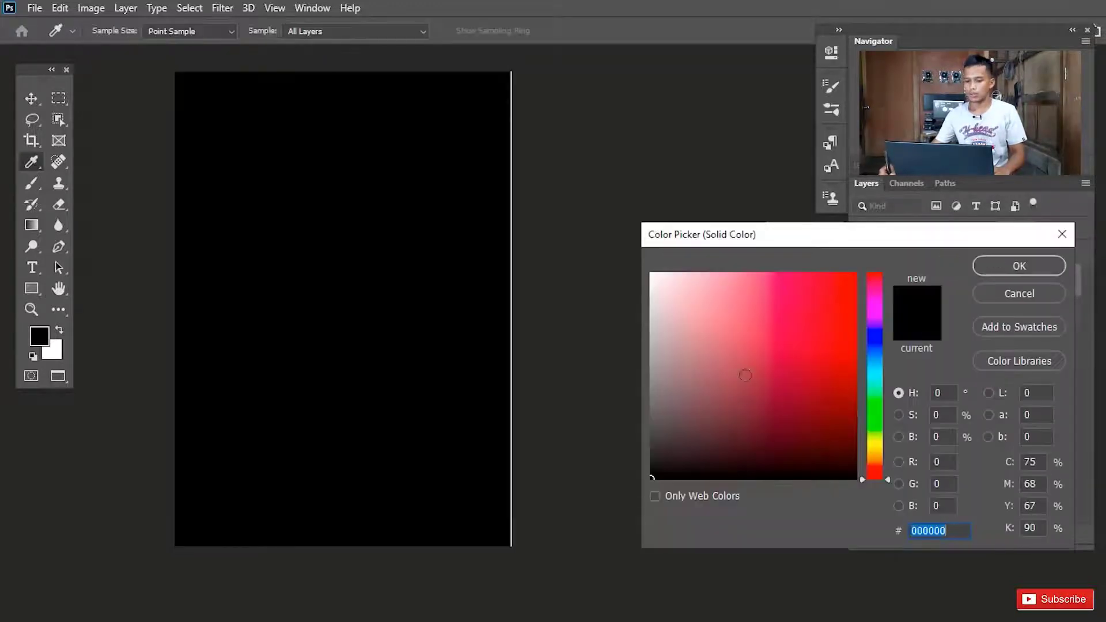
pyautogui.moveTo(876, 467); pyautogui.dragTo(878, 451)
pyautogui.moveTo(690, 301)
pyautogui.mouseDown()
pyautogui.moveTo(686, 267)
pyautogui.moveTo(678, 274)
pyautogui.mouseUp()
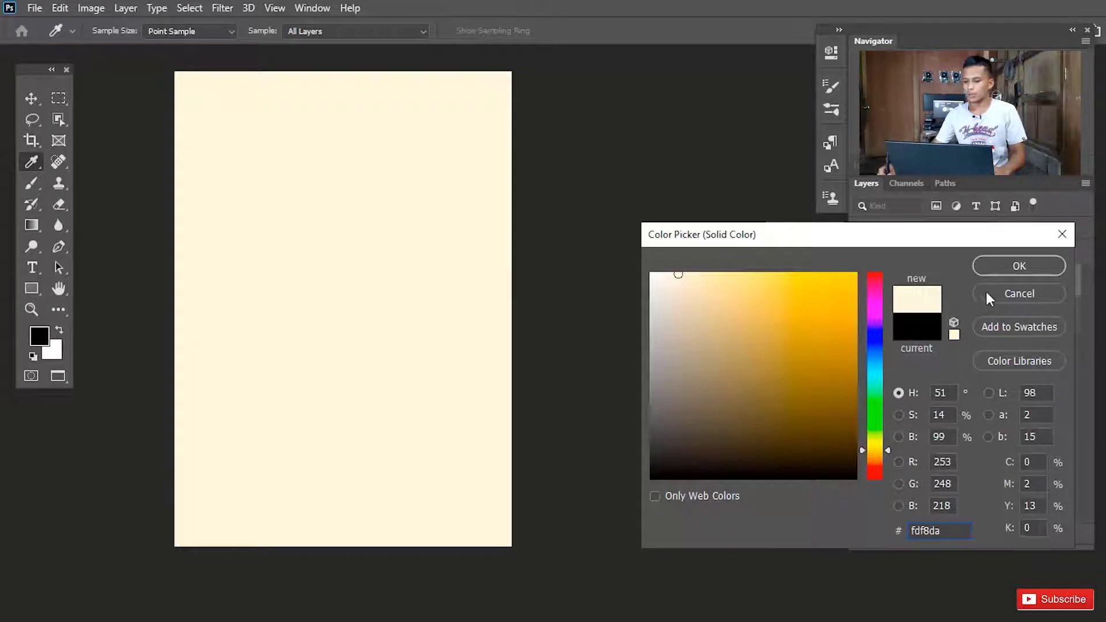
pyautogui.click(1008, 270)
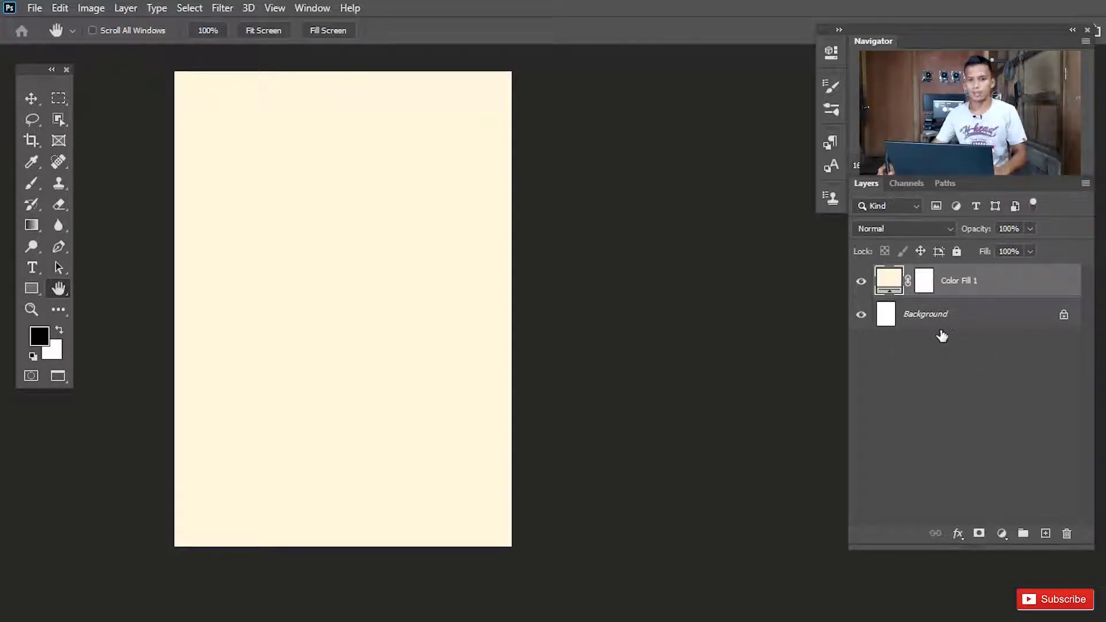
# Select a narrow vertical strip along the page's left edge, from the top to just past mid-height, with the Rectangular Marquee Tool
pyautogui.click(57, 102)
pyautogui.rightClick(56, 102)
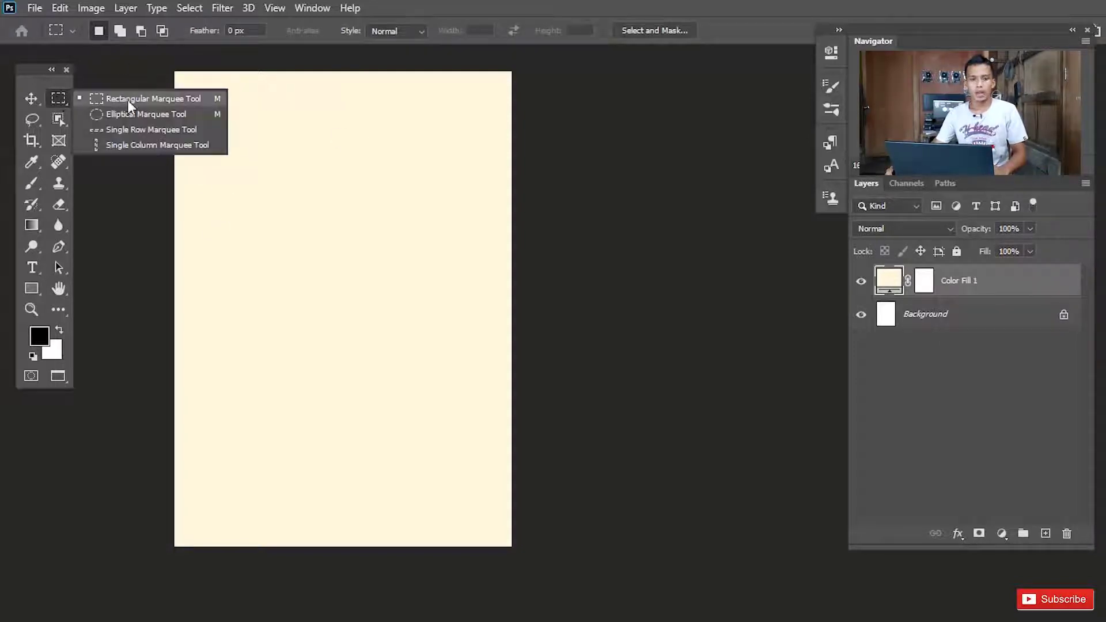
pyautogui.click(144, 101)
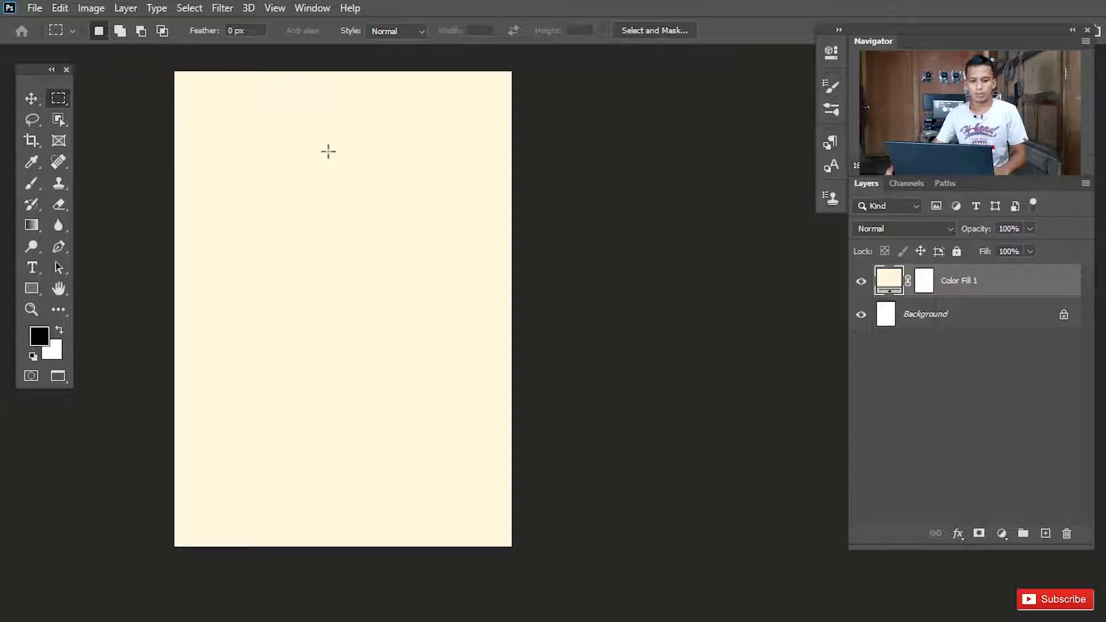
pyautogui.moveTo(173, 66); pyautogui.dragTo(202, 343)
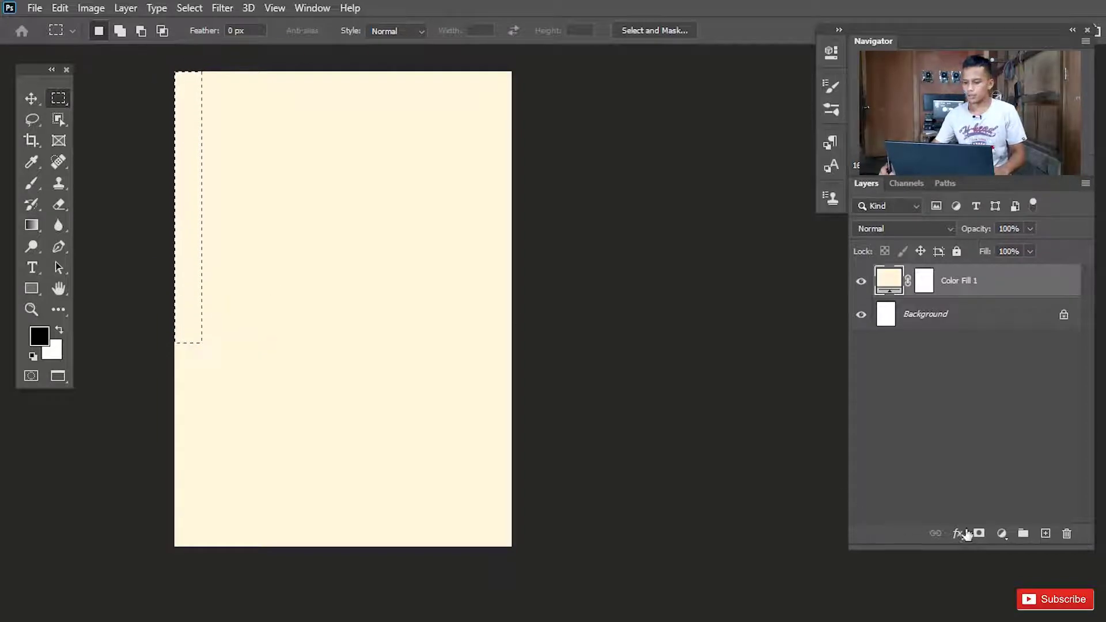
# Fill the selected strip with a Solid Color layer in tan (d4c782), starting from the cream sampled on the page
pyautogui.click(1002, 535)
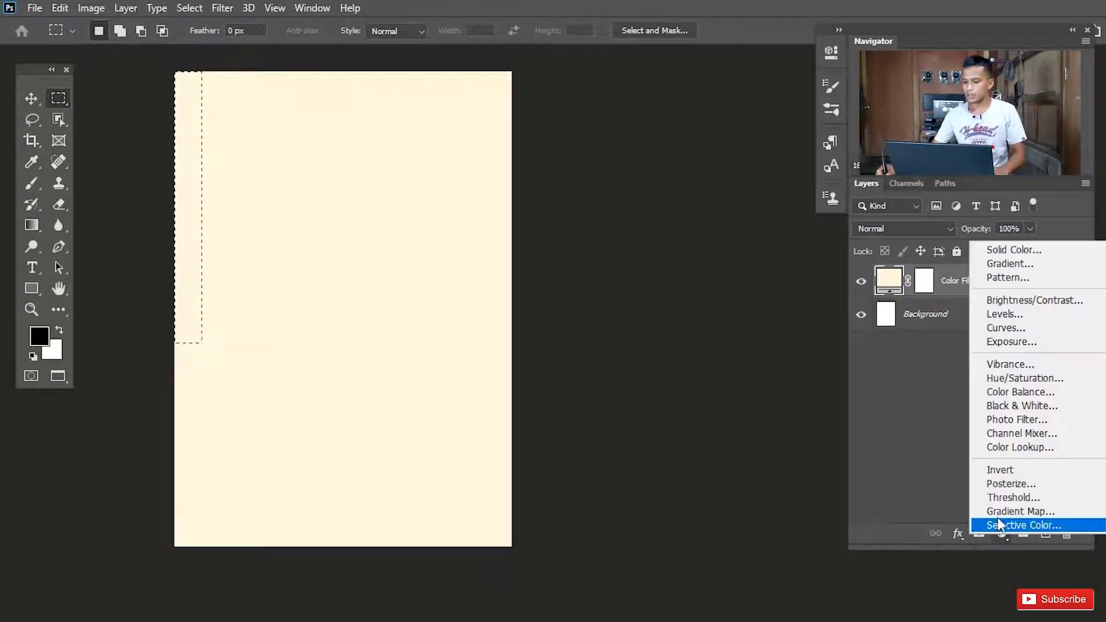
pyautogui.click(1022, 249)
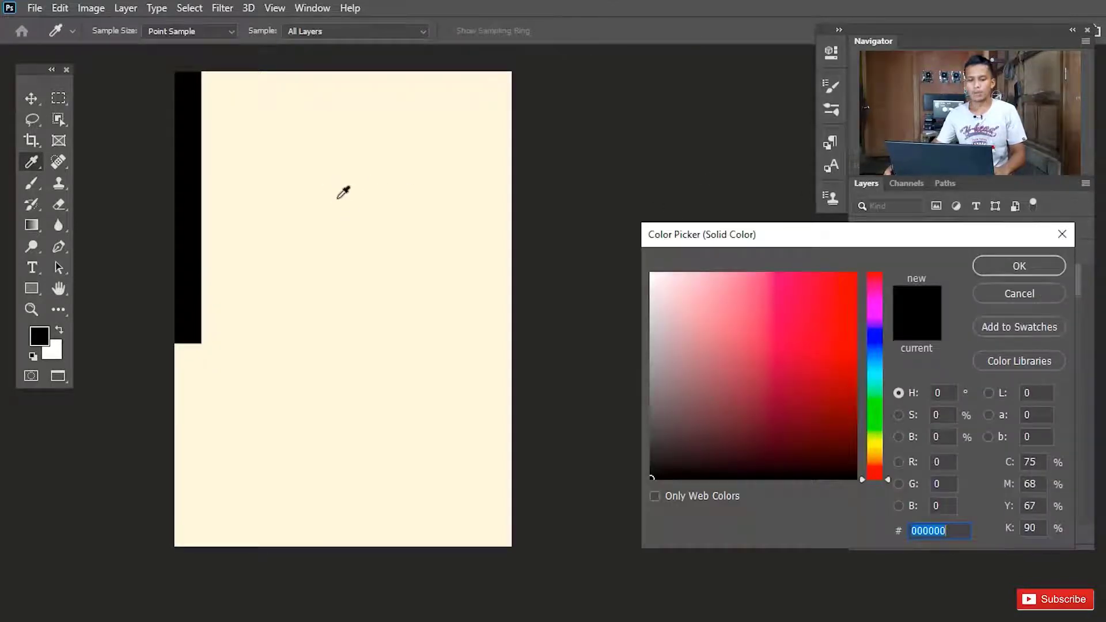
pyautogui.click(381, 257)
pyautogui.click(731, 310)
pyautogui.moveTo(731, 310)
pyautogui.mouseDown()
pyautogui.moveTo(729, 328)
pyautogui.moveTo(728, 304)
pyautogui.moveTo(739, 308)
pyautogui.mouseUp()
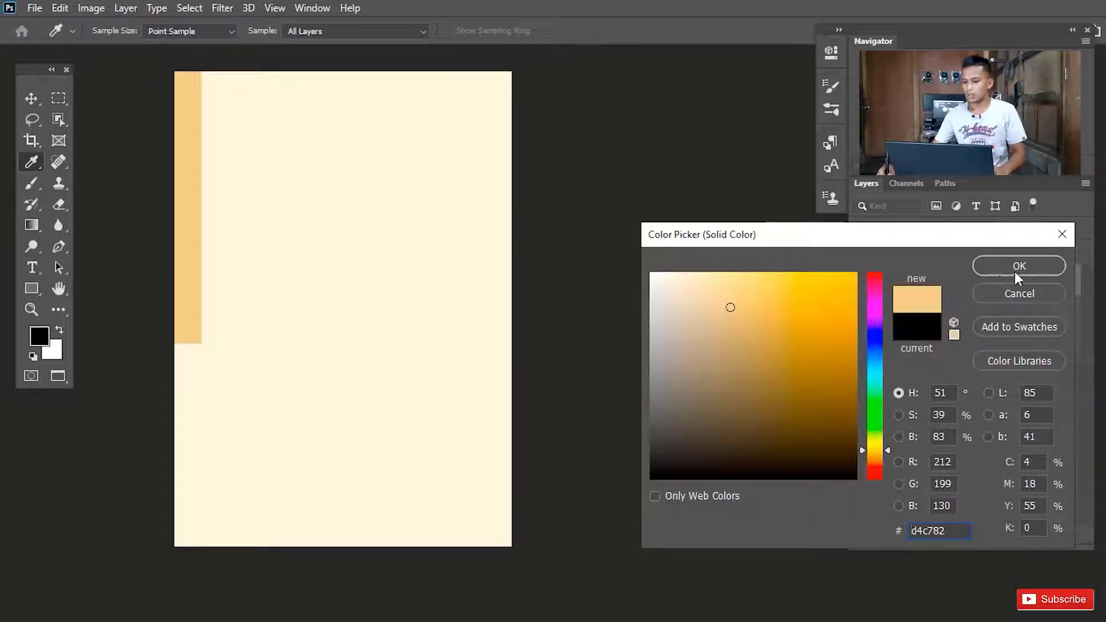
pyautogui.click(1031, 266)
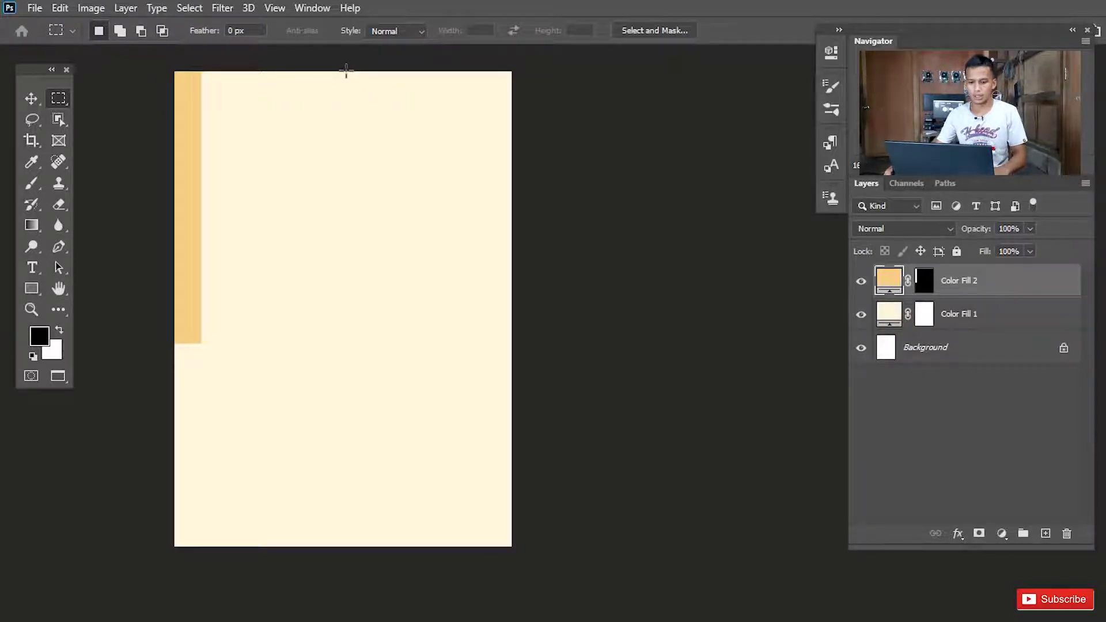
# Select the upper-right half of the page down to about three quarters height and fill it with a Solid Color layer sampled from the tan strip
pyautogui.moveTo(346, 71); pyautogui.dragTo(524, 431)
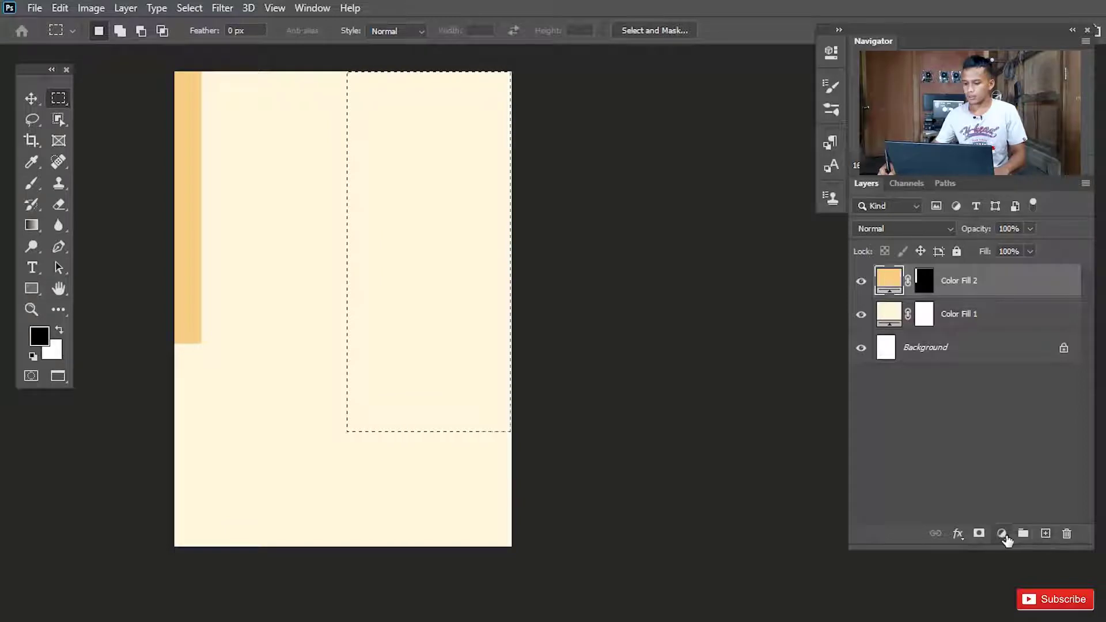
pyautogui.click(1004, 535)
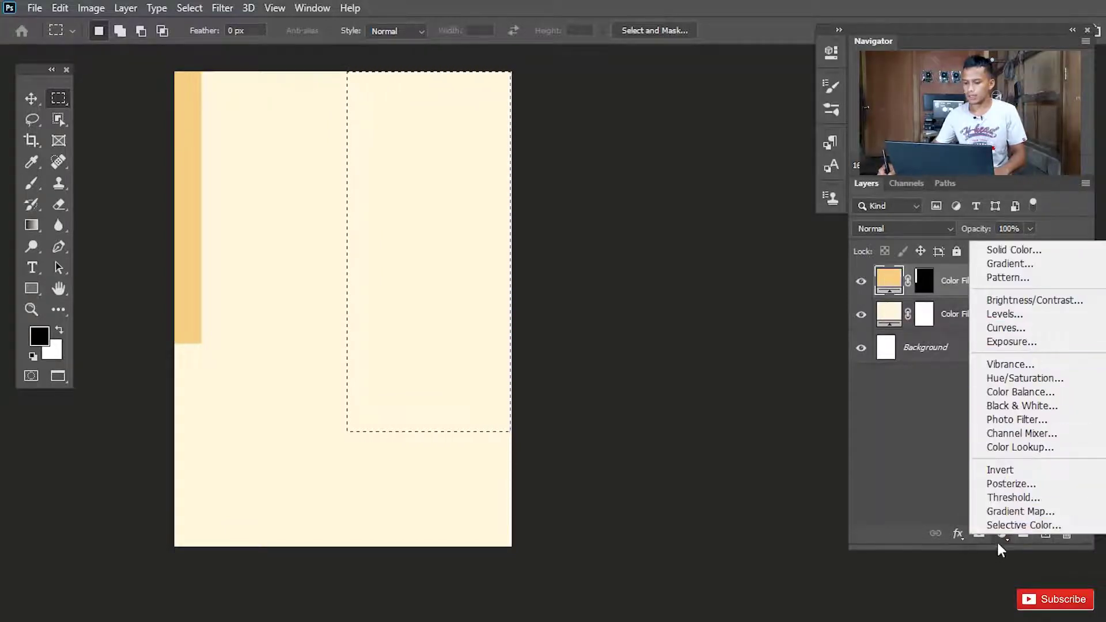
pyautogui.click(1002, 539)
pyautogui.click(999, 537)
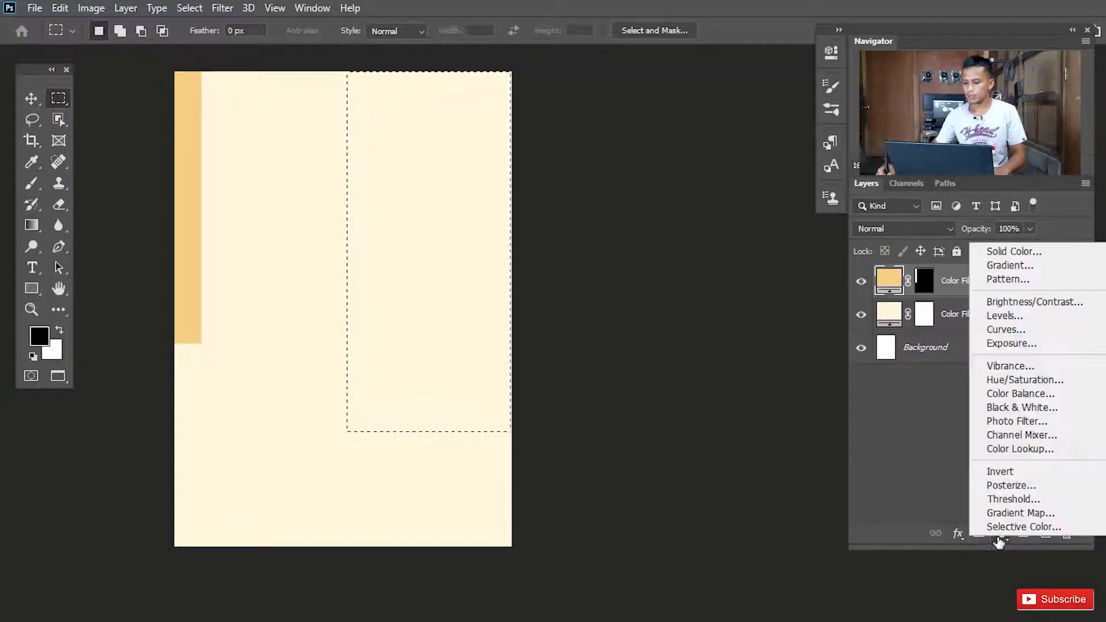
pyautogui.click(1041, 255)
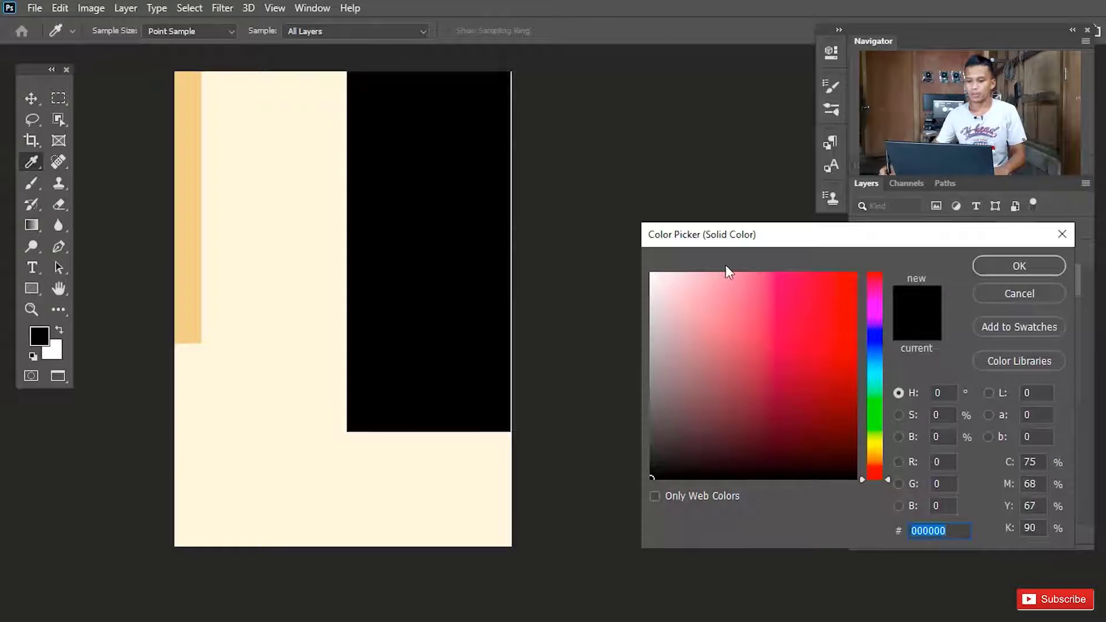
pyautogui.moveTo(727, 235); pyautogui.dragTo(526, 205)
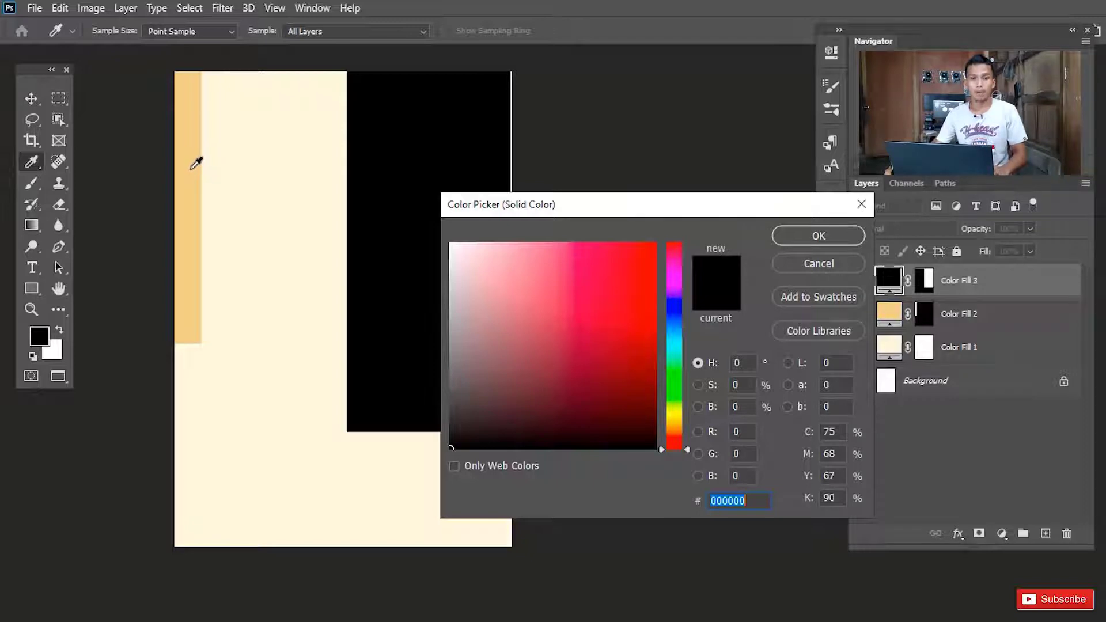
pyautogui.click(197, 170)
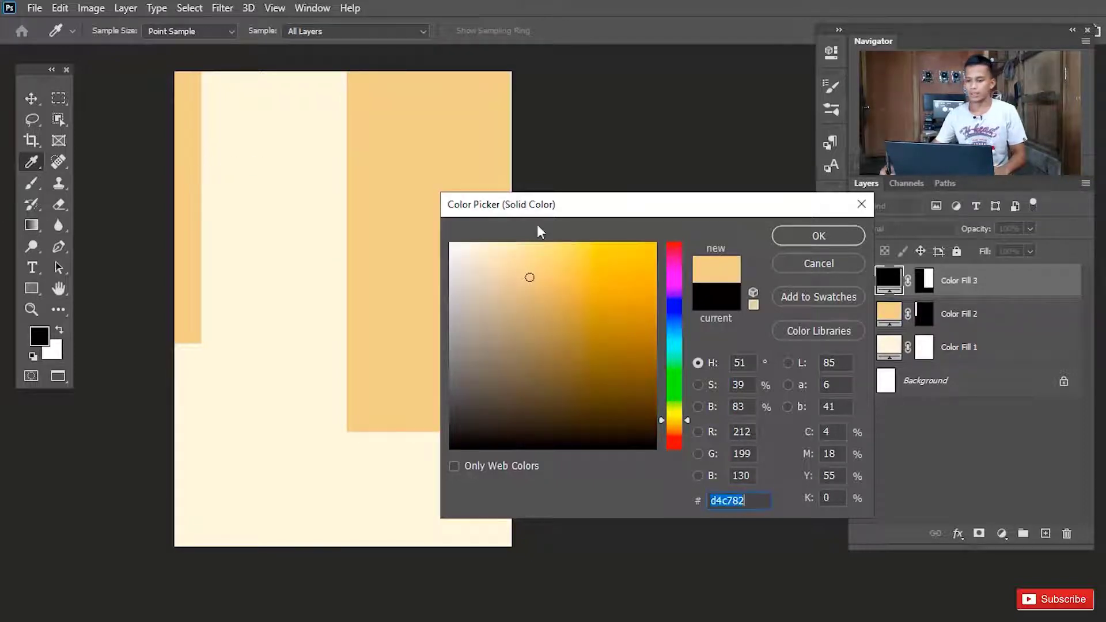
pyautogui.click(818, 236)
# Select a full-height vertical strip directly left of the large tan block and fill it with a Solid Color layer in blue (7ca6e5)
pyautogui.press('m')
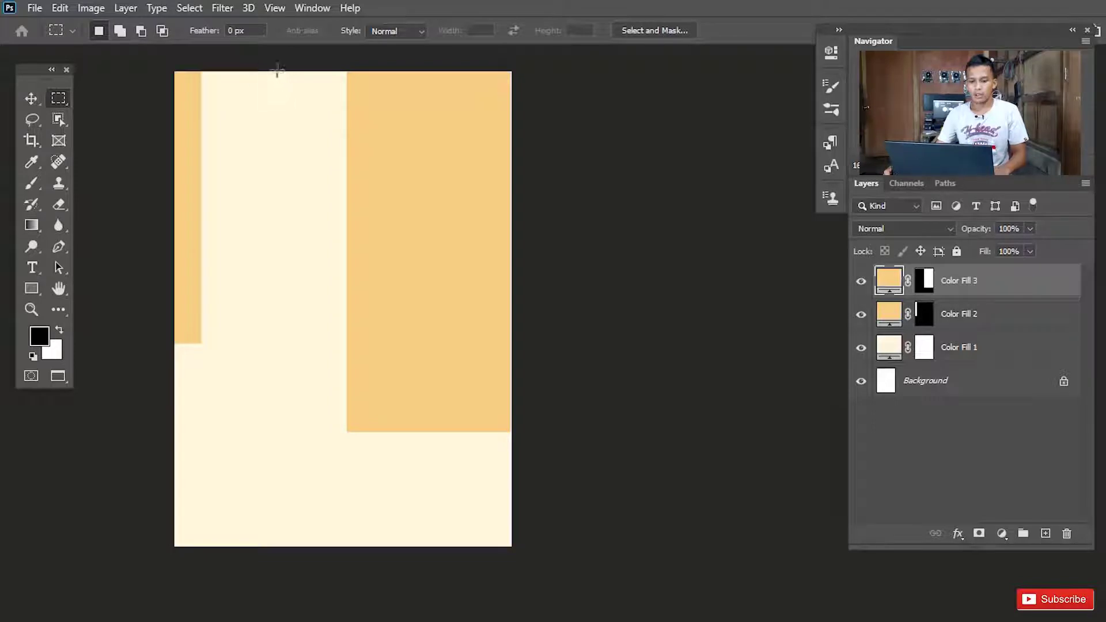
pyautogui.moveTo(278, 70); pyautogui.dragTo(346, 552)
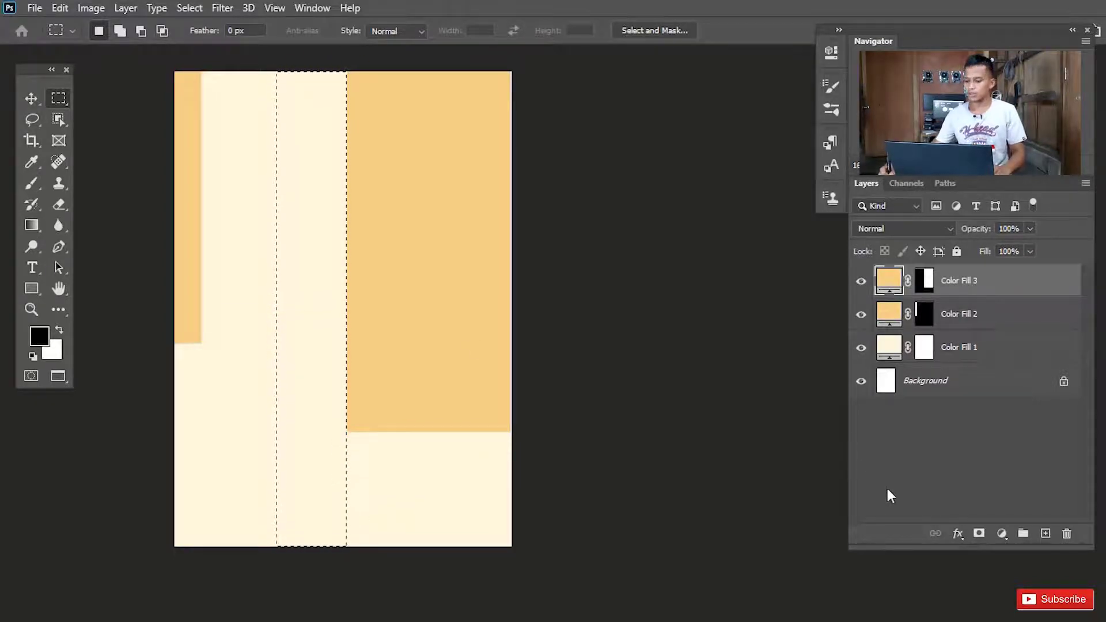
pyautogui.click(1002, 534)
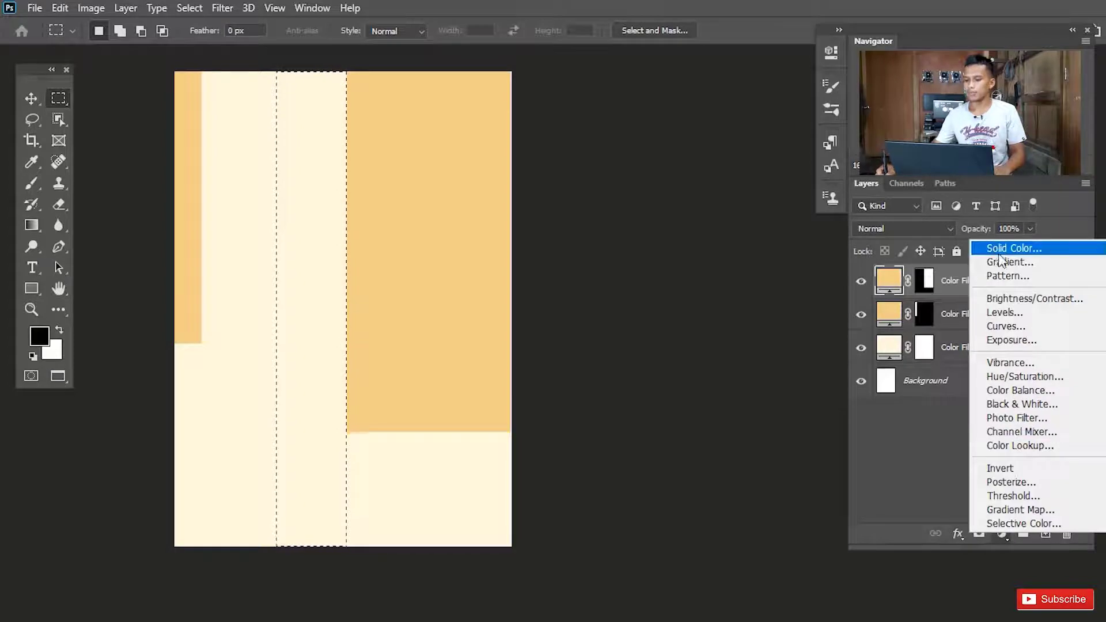
pyautogui.click(1013, 252)
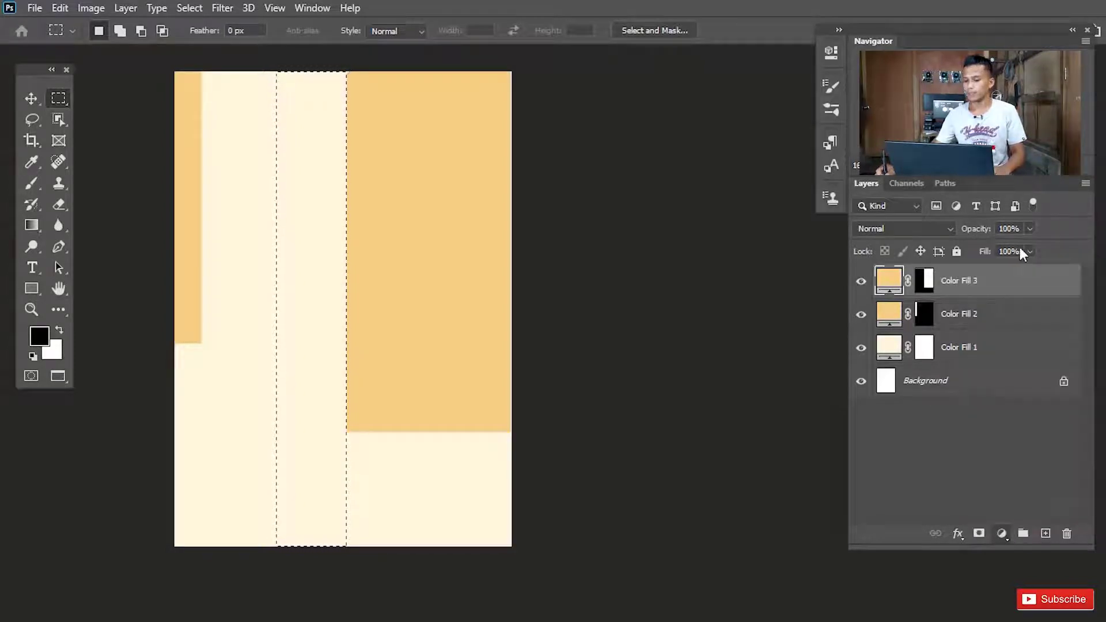
pyautogui.moveTo(734, 205); pyautogui.dragTo(775, 166)
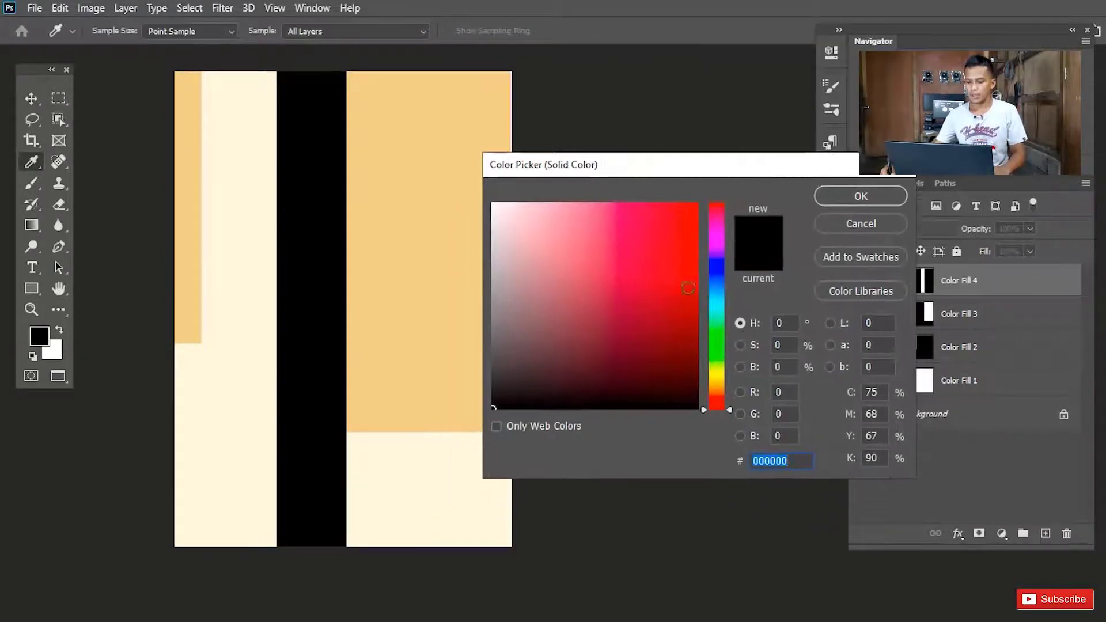
pyautogui.moveTo(723, 320); pyautogui.dragTo(721, 286)
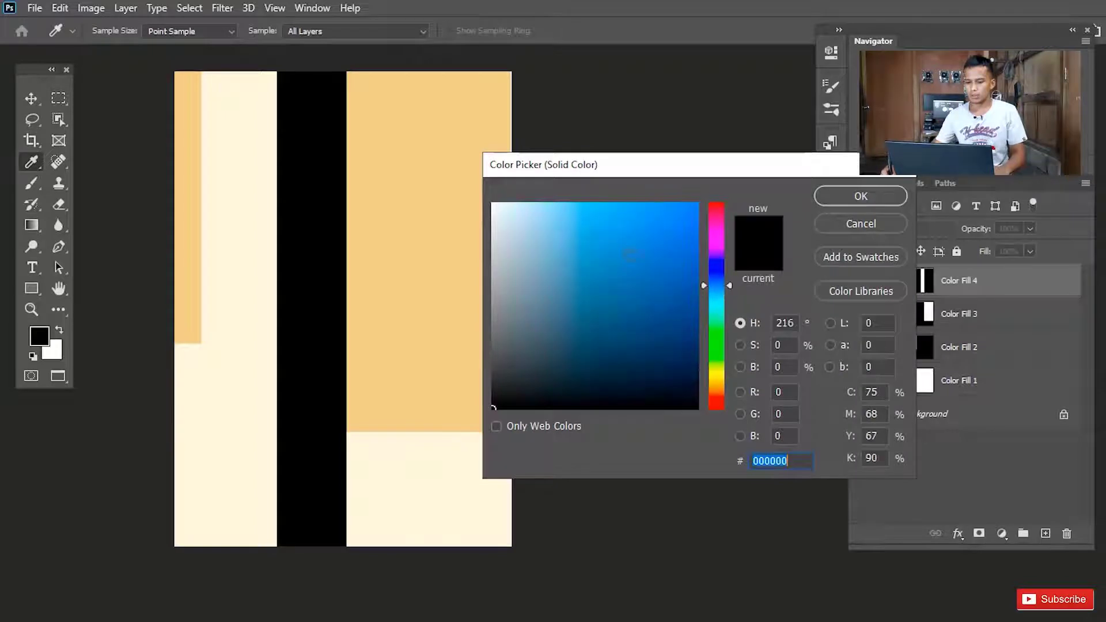
pyautogui.click(589, 225)
pyautogui.moveTo(590, 224); pyautogui.dragTo(587, 224)
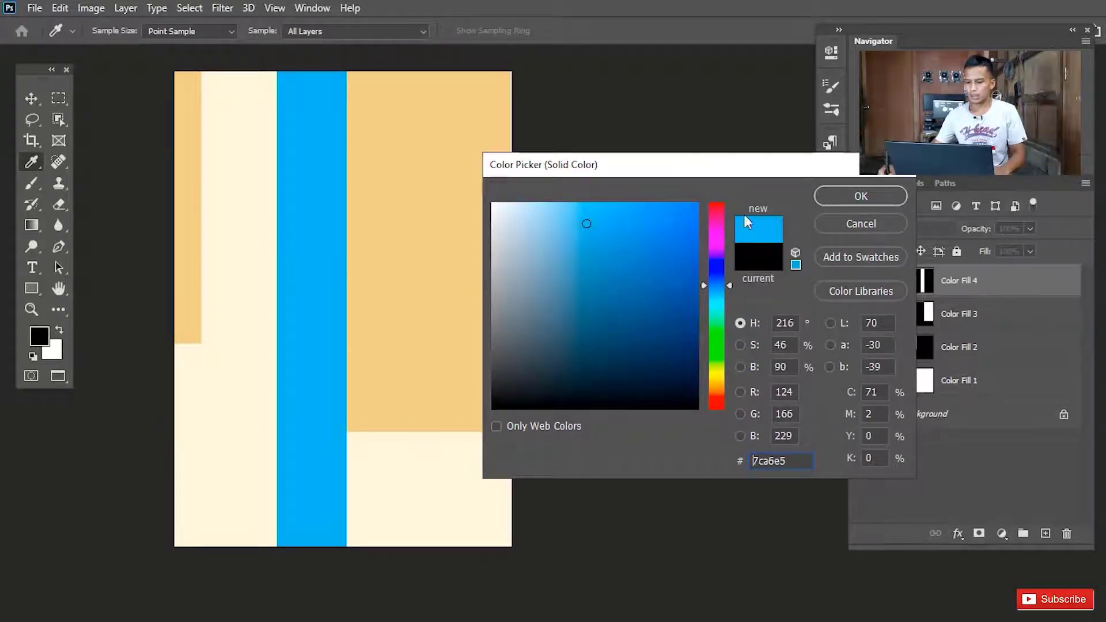
pyautogui.click(869, 196)
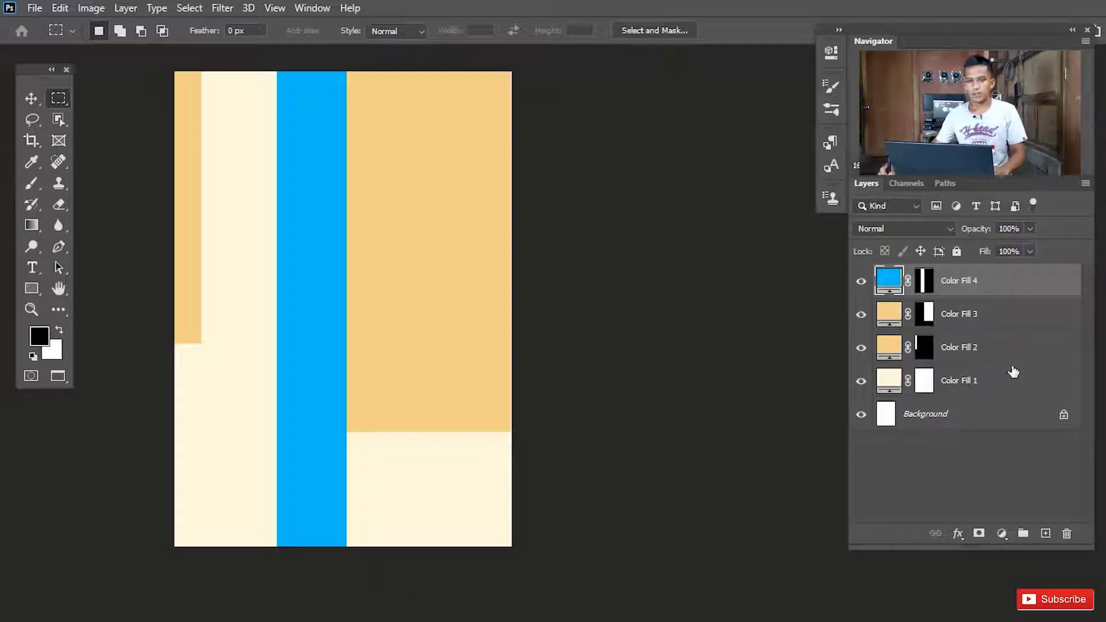
# Group the four color fill layers and name the group BG Colored
pyautogui.click(1011, 393)
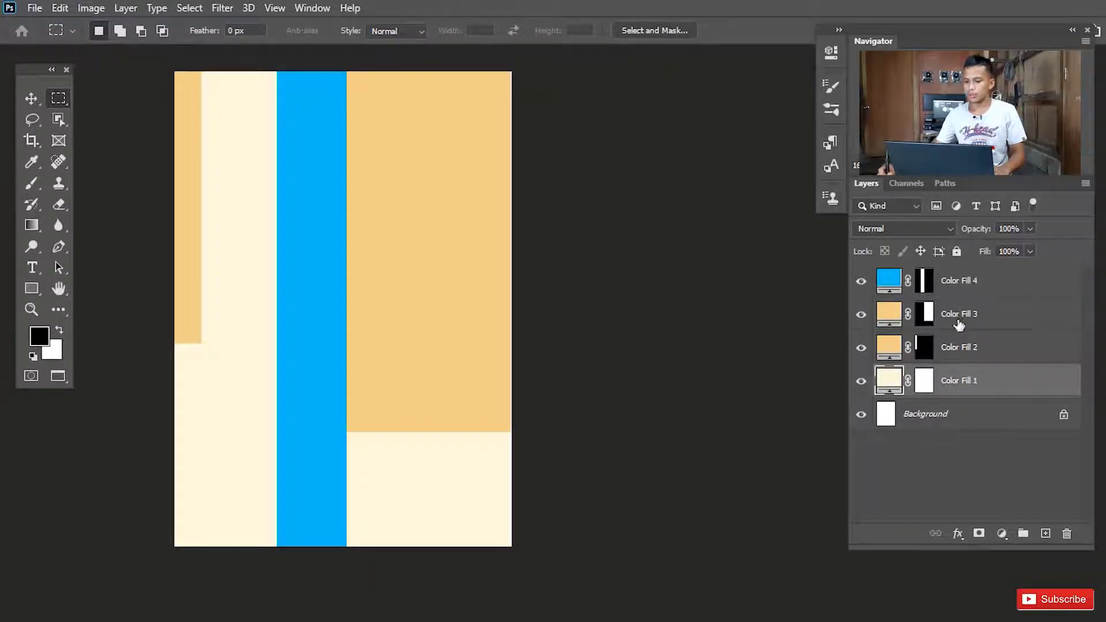
pyautogui.click(1003, 287)
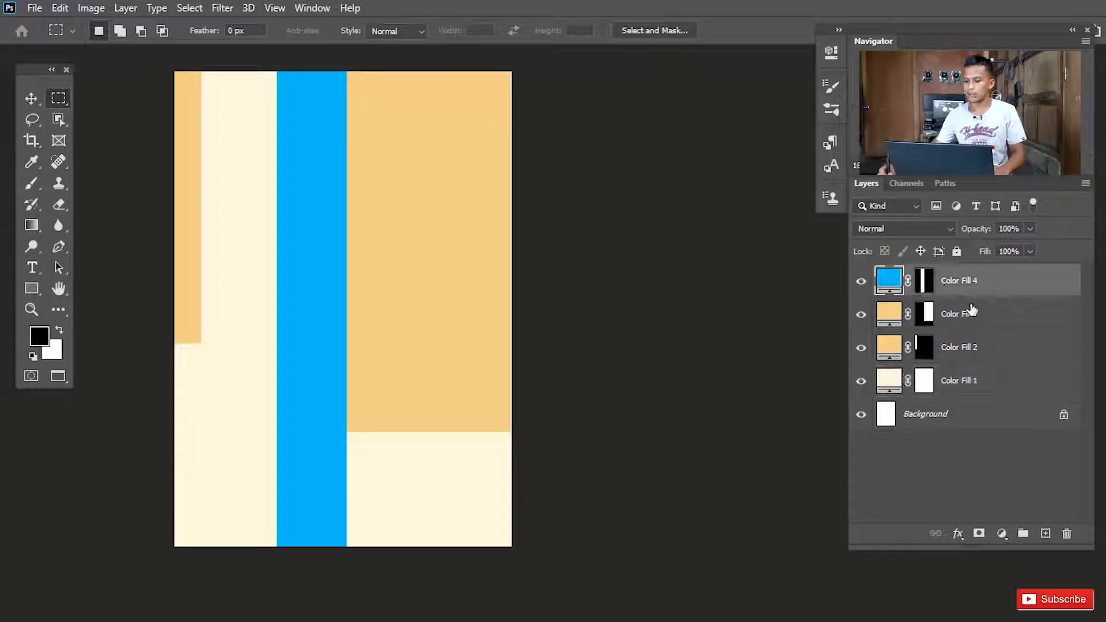
pyautogui.keyDown('shift'); pyautogui.click(1014, 385); pyautogui.keyUp('shift')
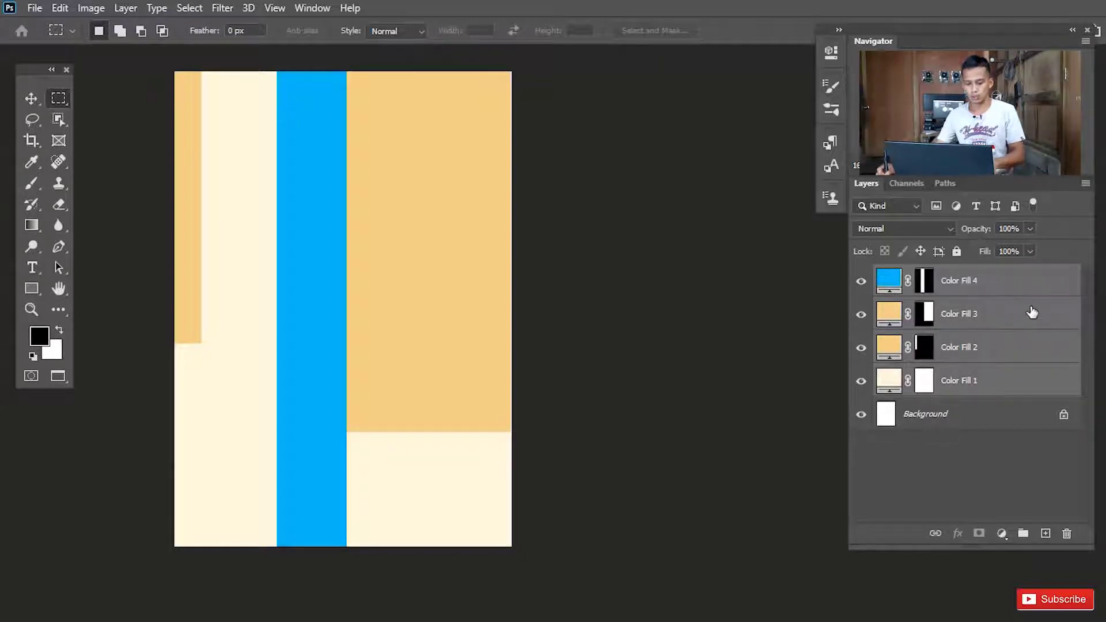
pyautogui.hotkey('ctrl', 'g')
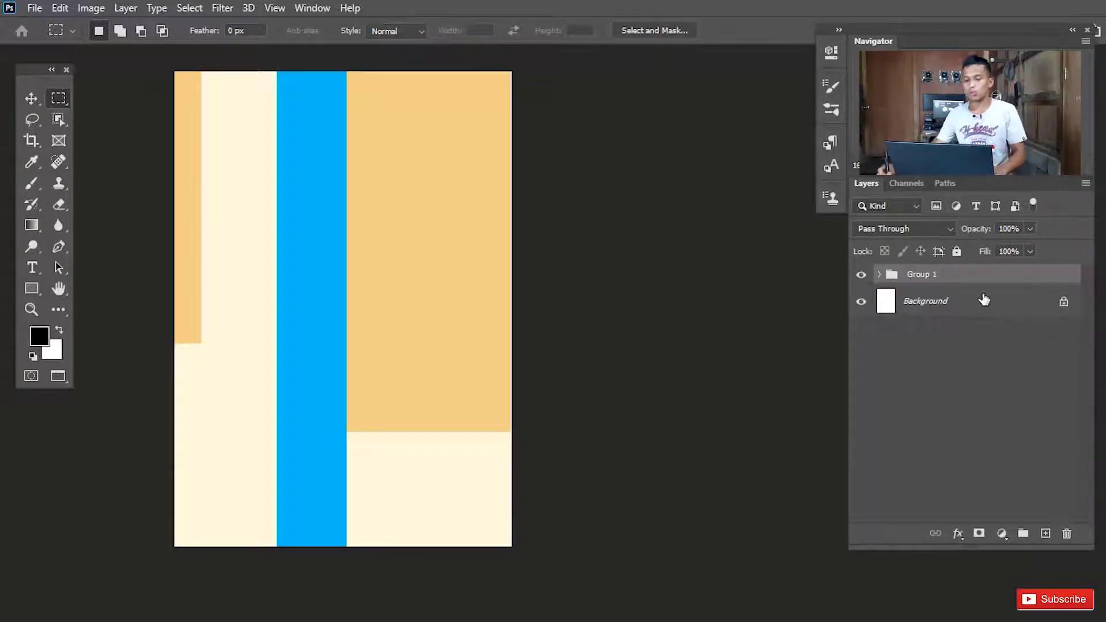
pyautogui.doubleClick(929, 275)
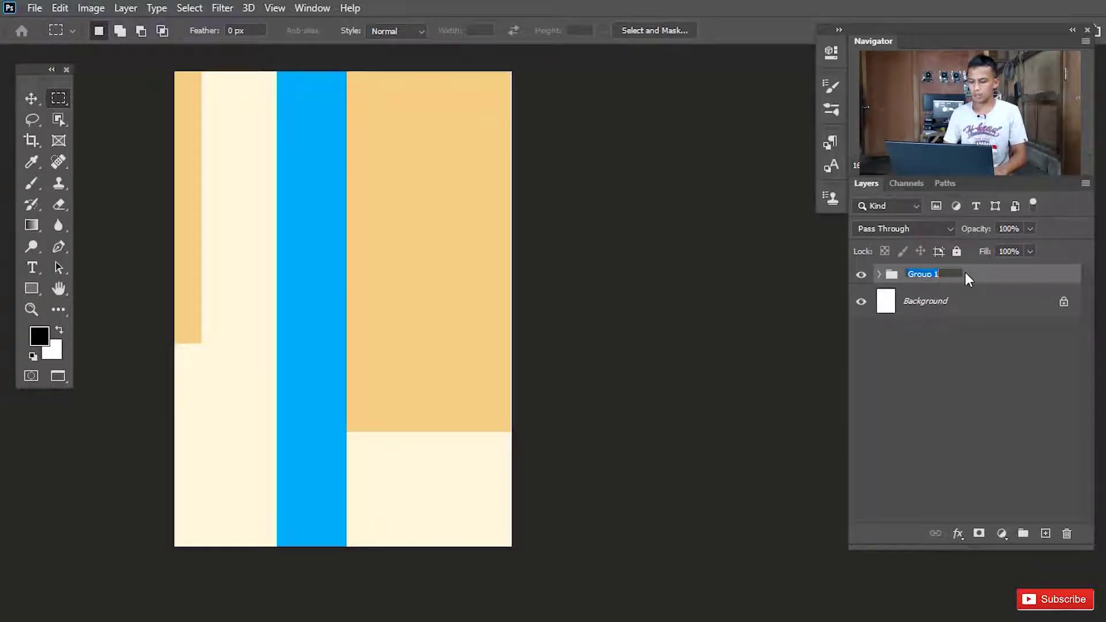
pyautogui.write('BG Colored')
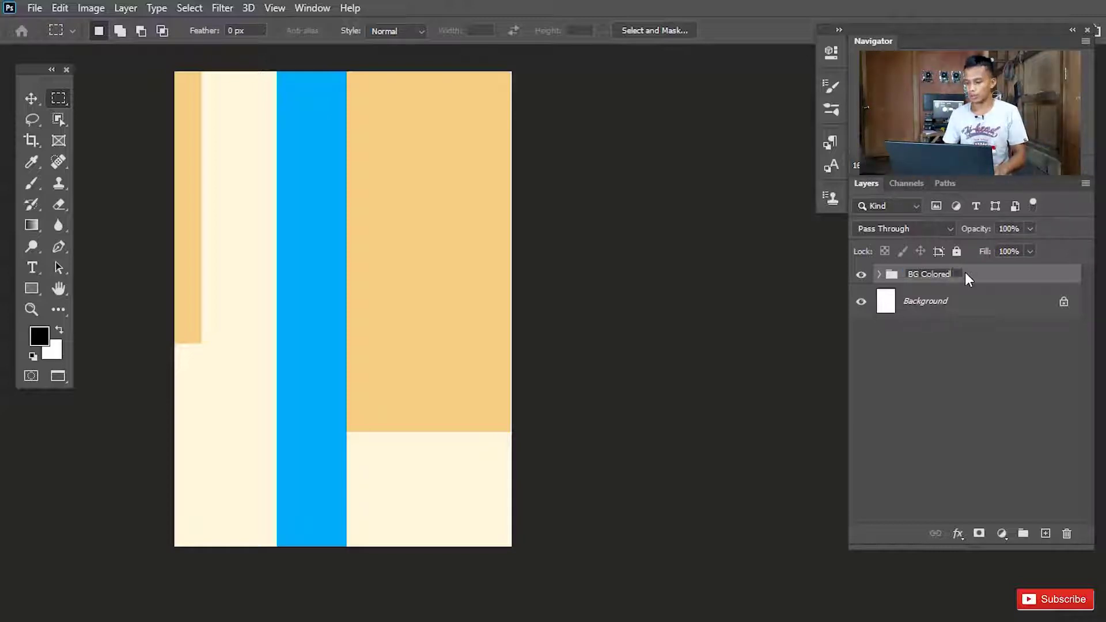
pyautogui.press('Return')
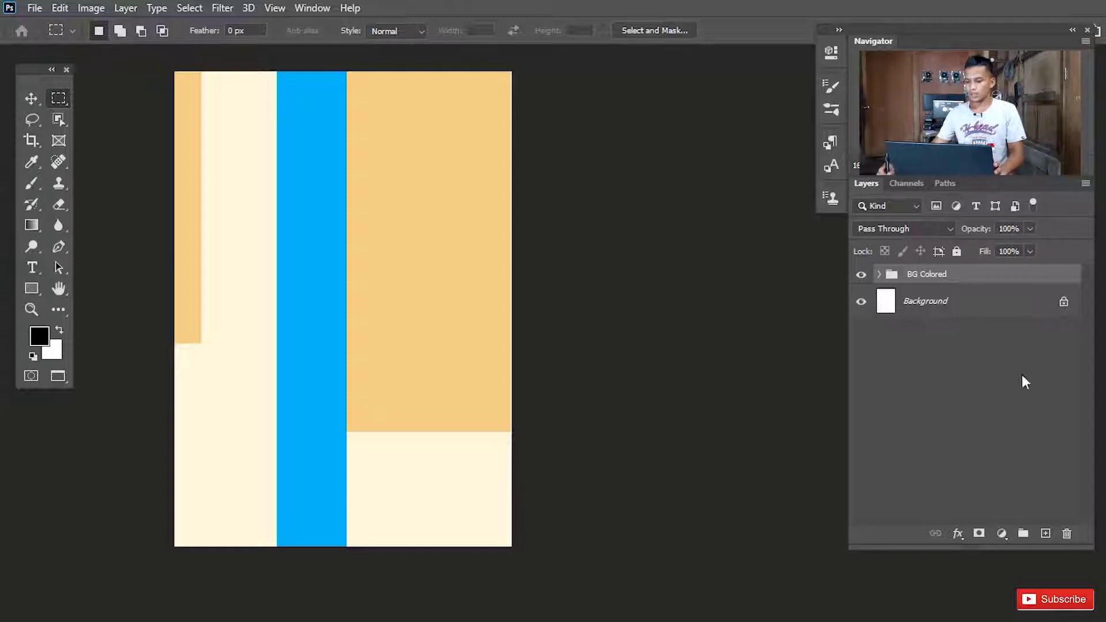
# Add a new layer above the group and place the Photographer image from the Desktop as a linked file
pyautogui.click(1046, 535)
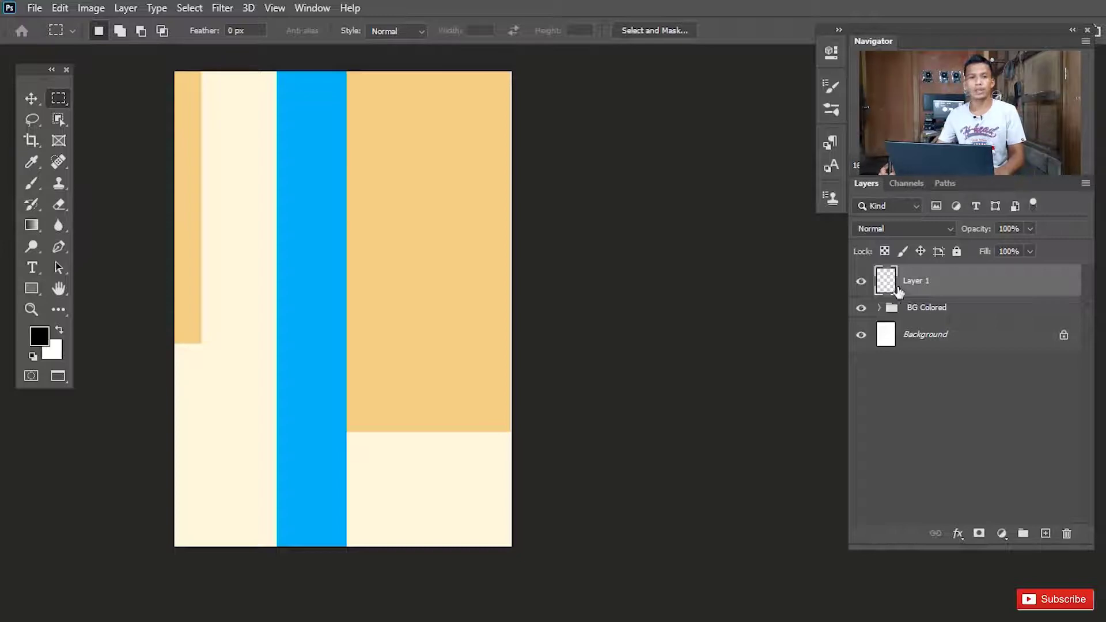
pyautogui.click(35, 8)
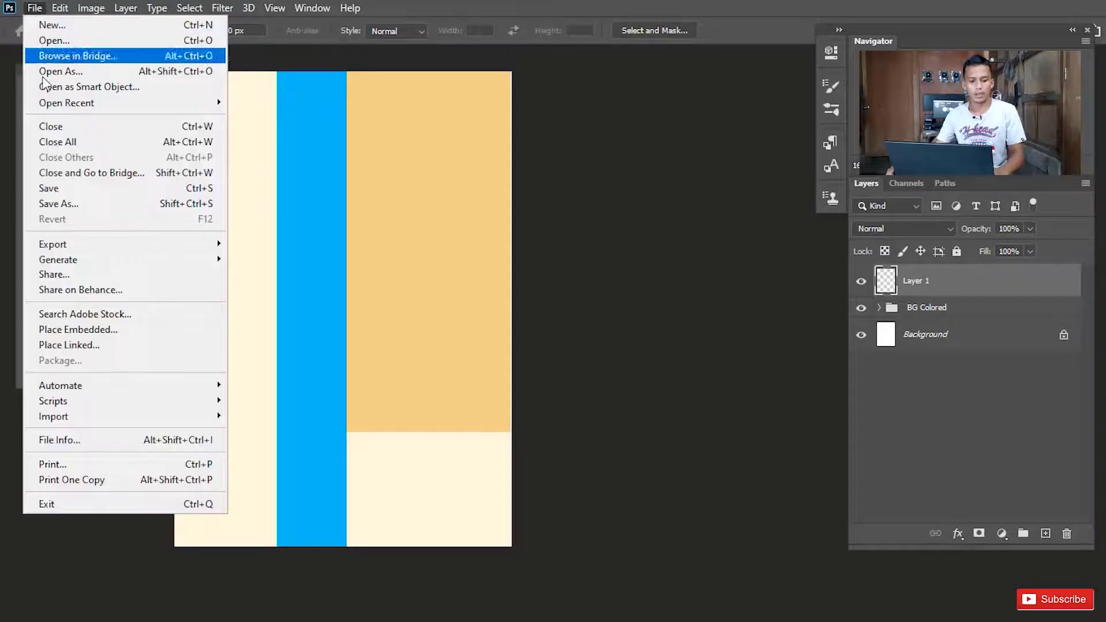
pyautogui.click(88, 345)
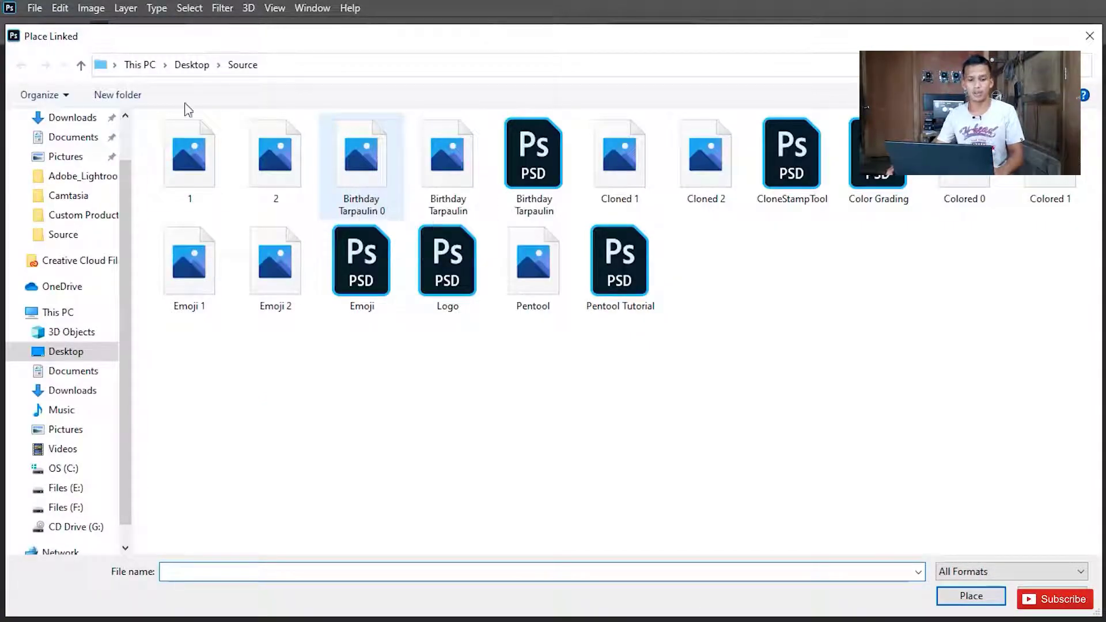
pyautogui.click(74, 352)
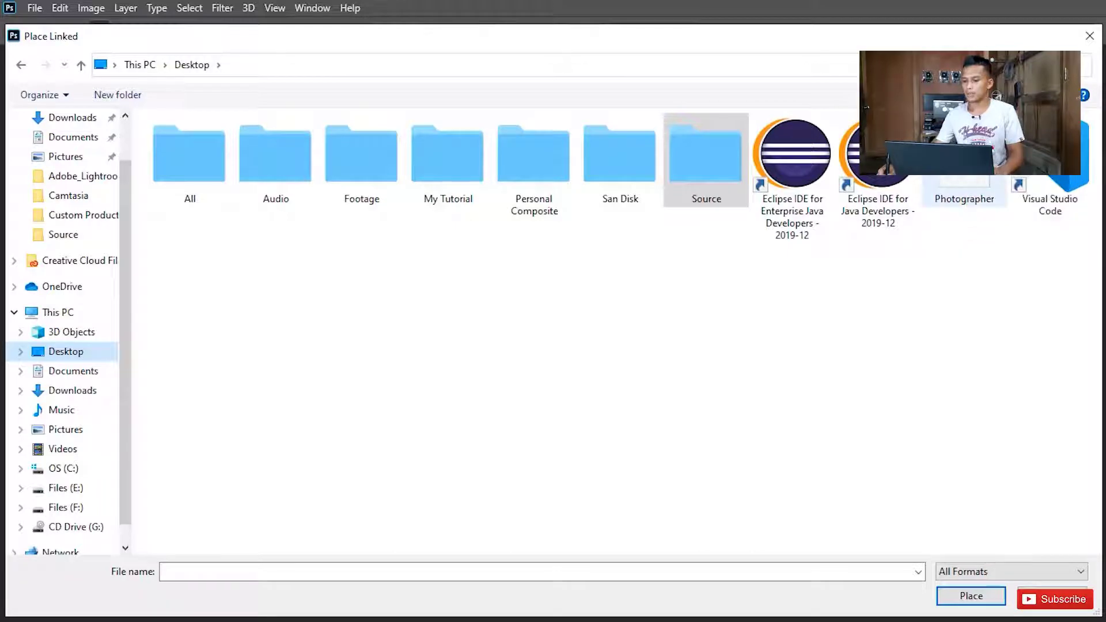
pyautogui.click(959, 173)
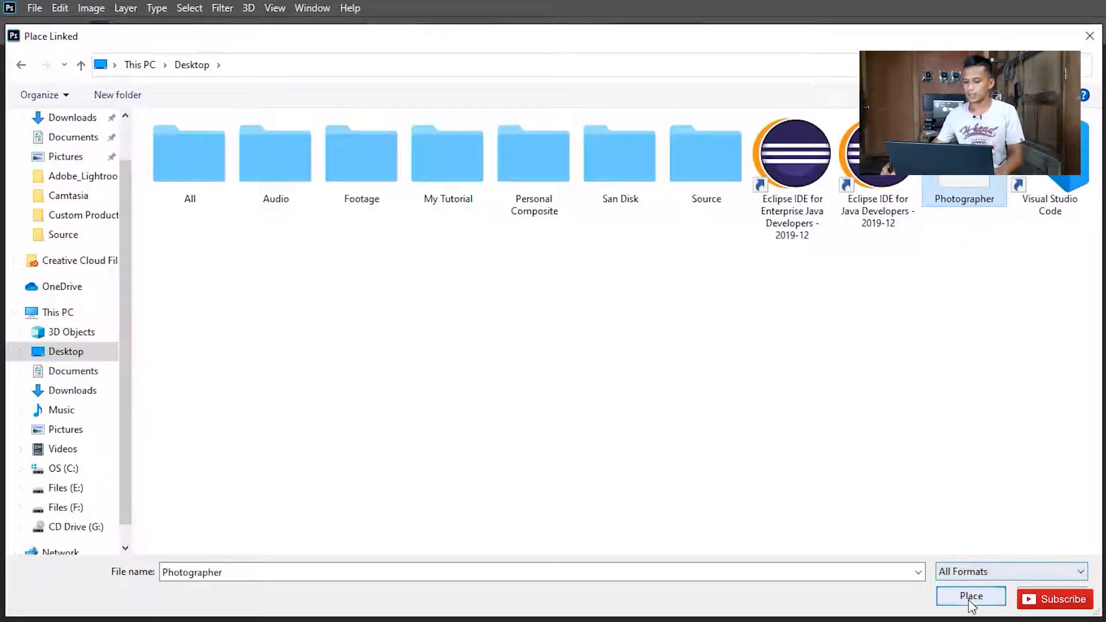
pyautogui.click(972, 597)
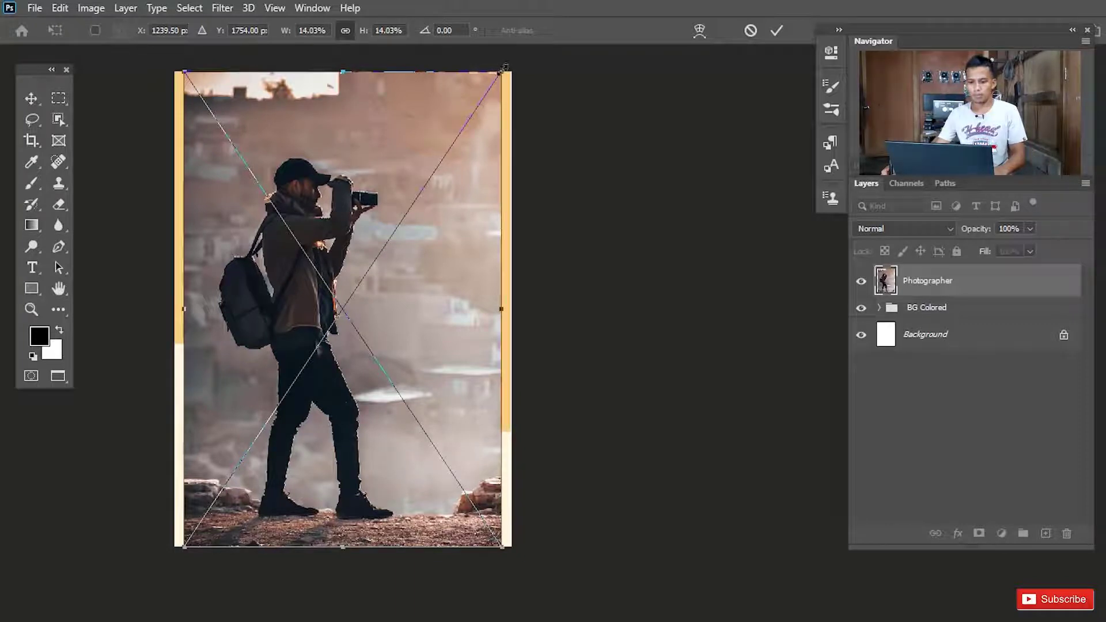
# Scale the photo down to about 9.42% and move it to the page's upper-right corner, flush with the top edge
pyautogui.moveTo(501, 70); pyautogui.dragTo(413, 277)
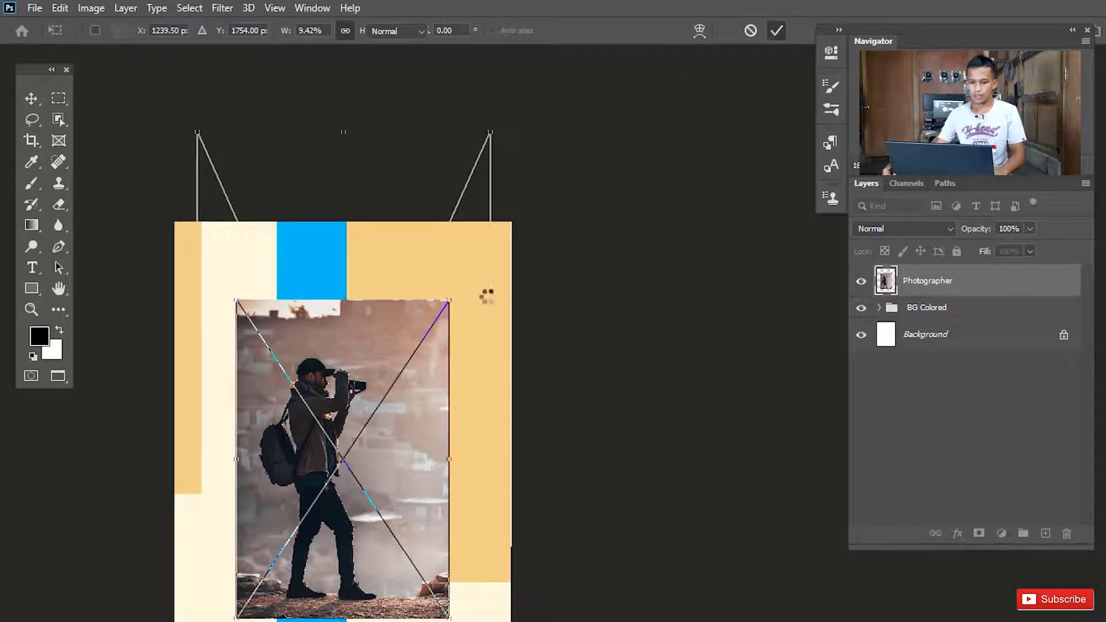
pyautogui.press('Return')
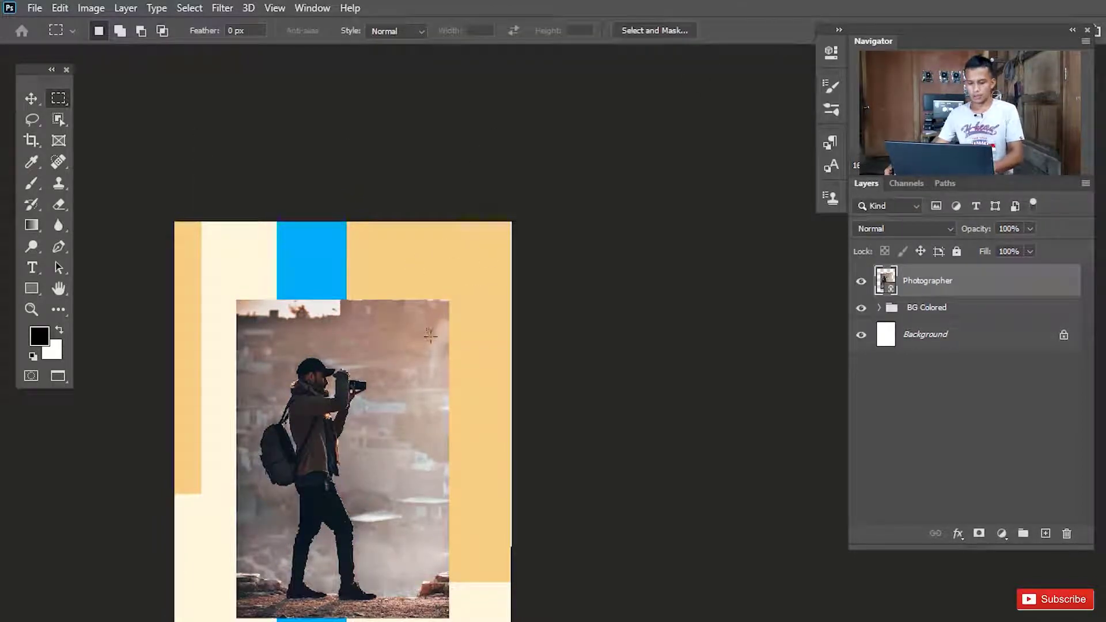
pyautogui.press('h')
pyautogui.moveTo(380, 504); pyautogui.dragTo(457, 366)
pyautogui.press('v')
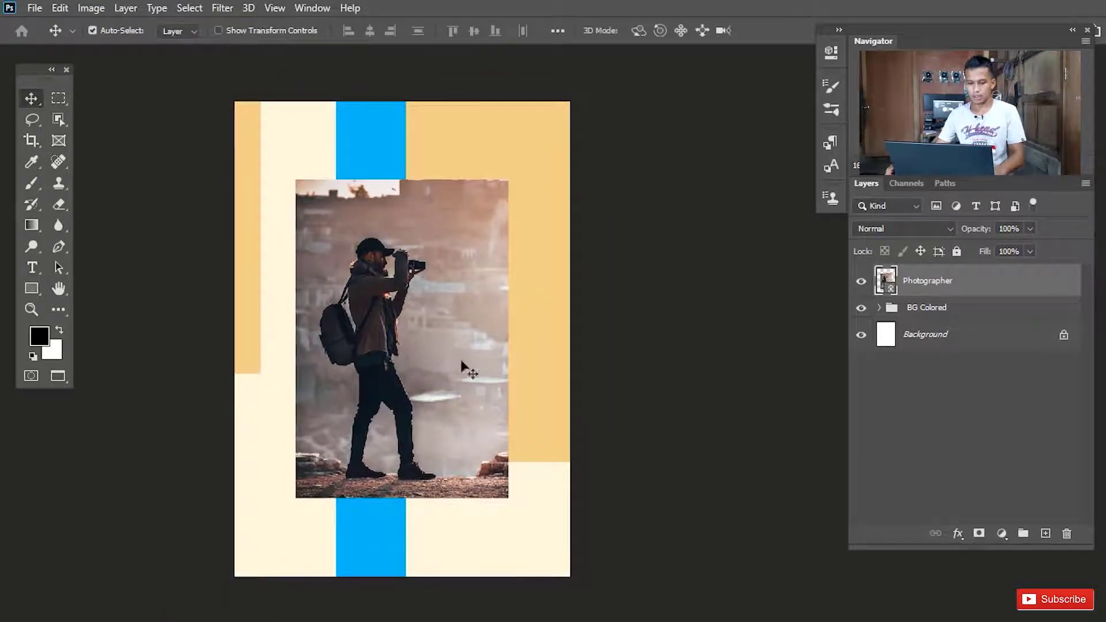
pyautogui.moveTo(408, 391); pyautogui.dragTo(493, 313)
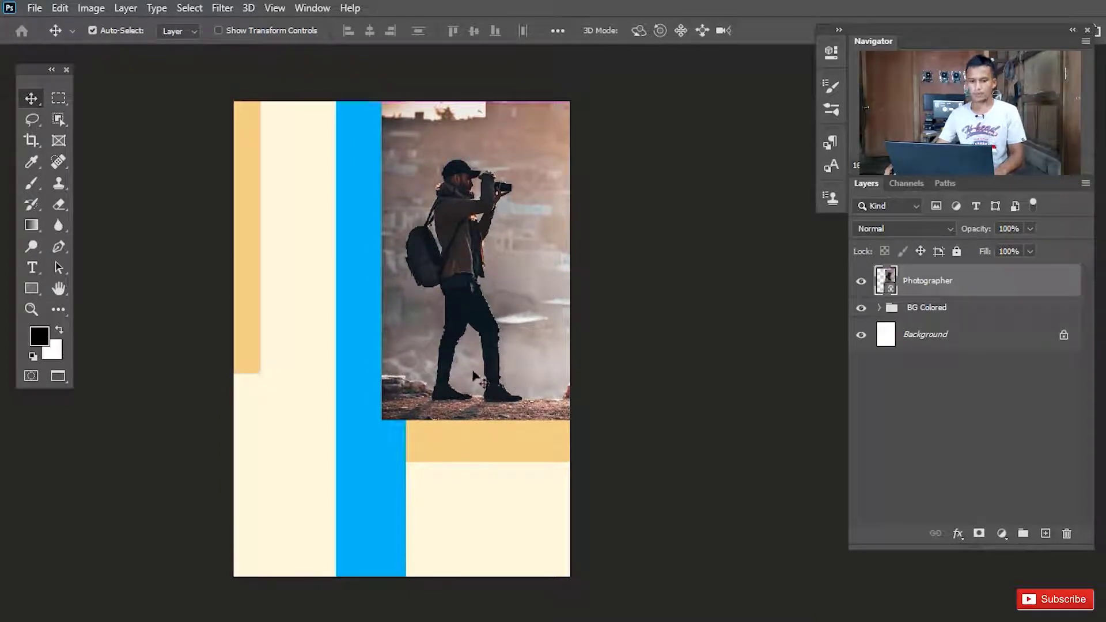
# Enlarge the photo to about 10.02% and shift it left so it covers more of the blue strip, keeping its top on the page edge
pyautogui.hotkey('ctrl', 't')
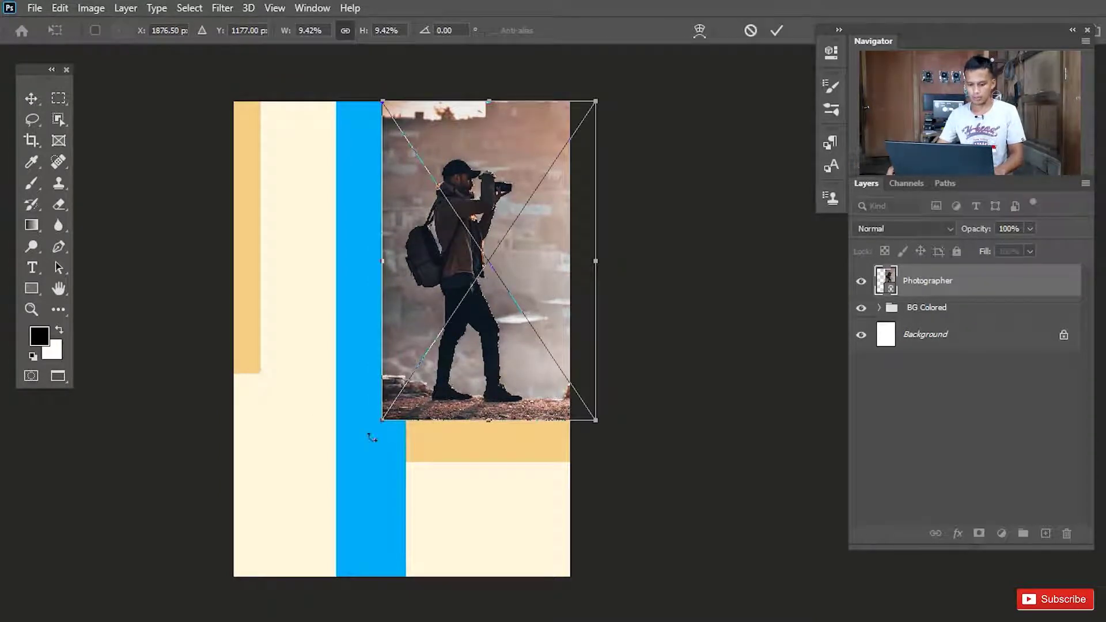
pyautogui.moveTo(378, 425); pyautogui.dragTo(375, 431)
pyautogui.moveTo(475, 352); pyautogui.dragTo(462, 363)
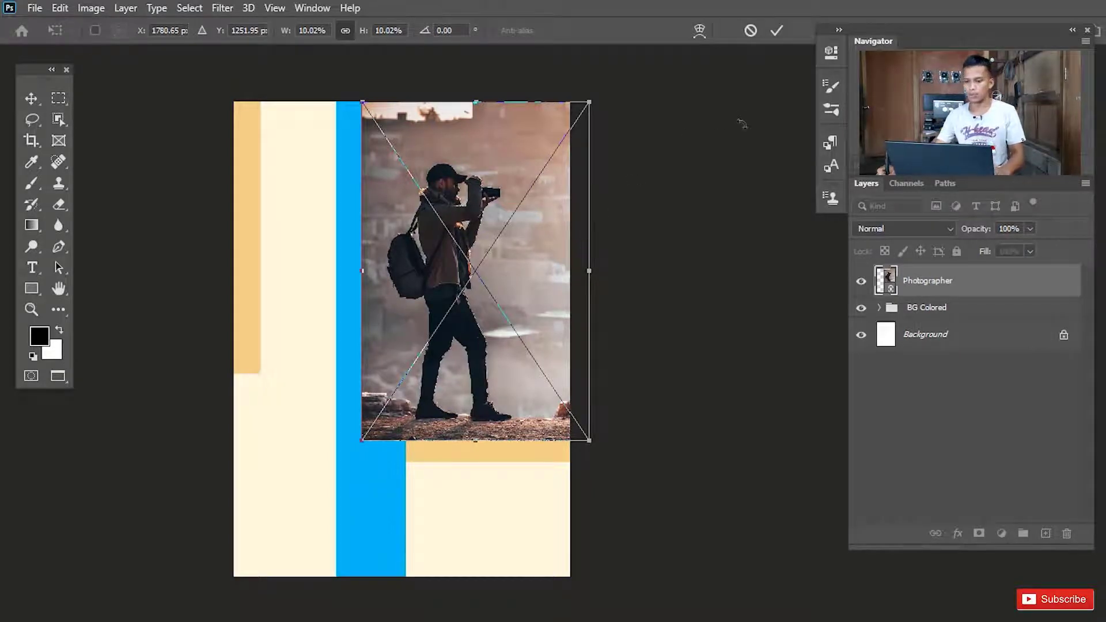
pyautogui.click(777, 33)
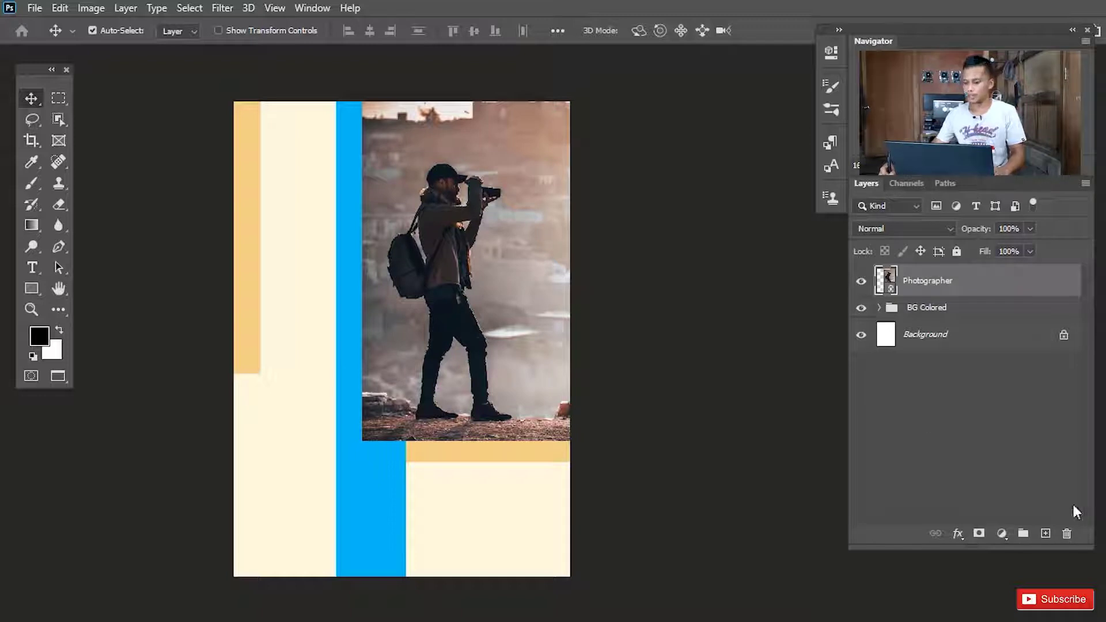
# On a new layer, select the photo's left side over the blue strip down to the page bottom and fill it with Solid Color blue (7ca6e5) sampled from the strip
pyautogui.click(1046, 534)
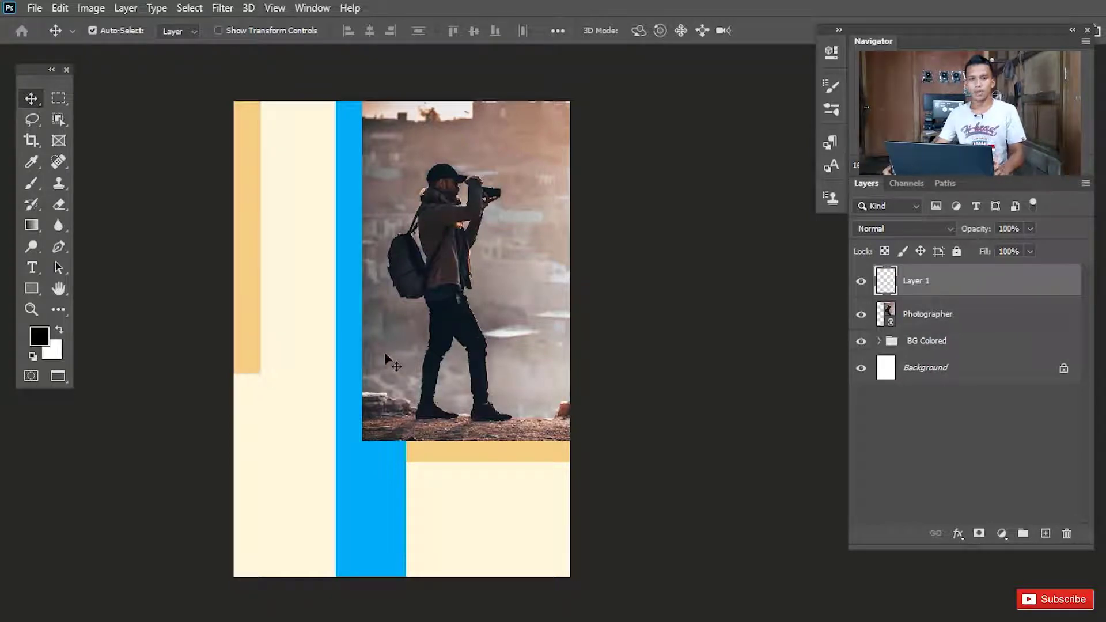
pyautogui.click(61, 97)
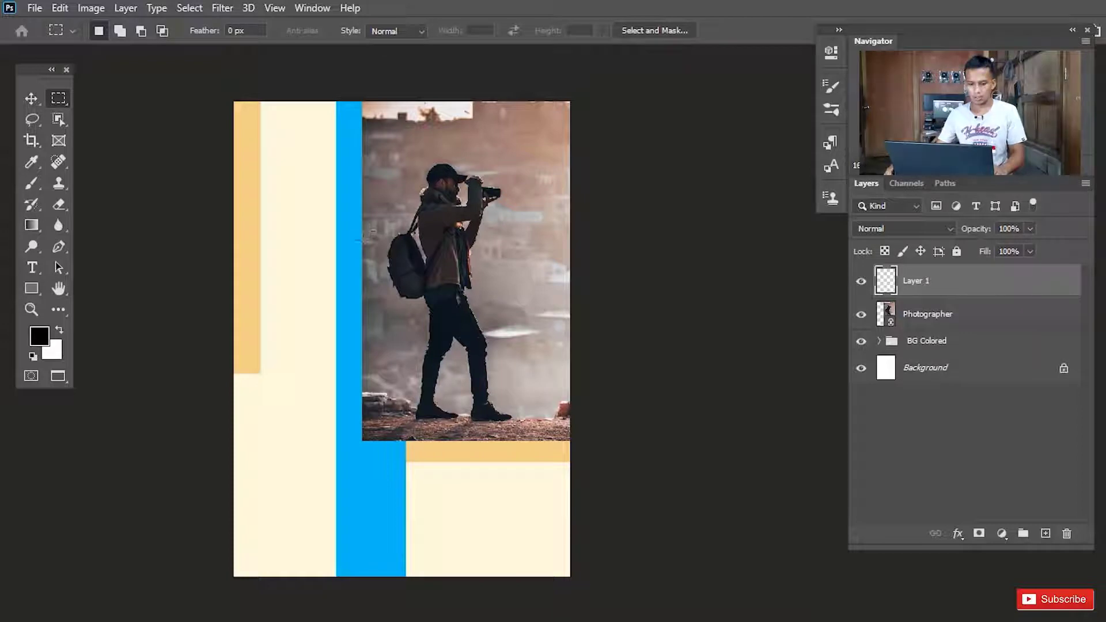
pyautogui.moveTo(363, 232); pyautogui.dragTo(396, 617)
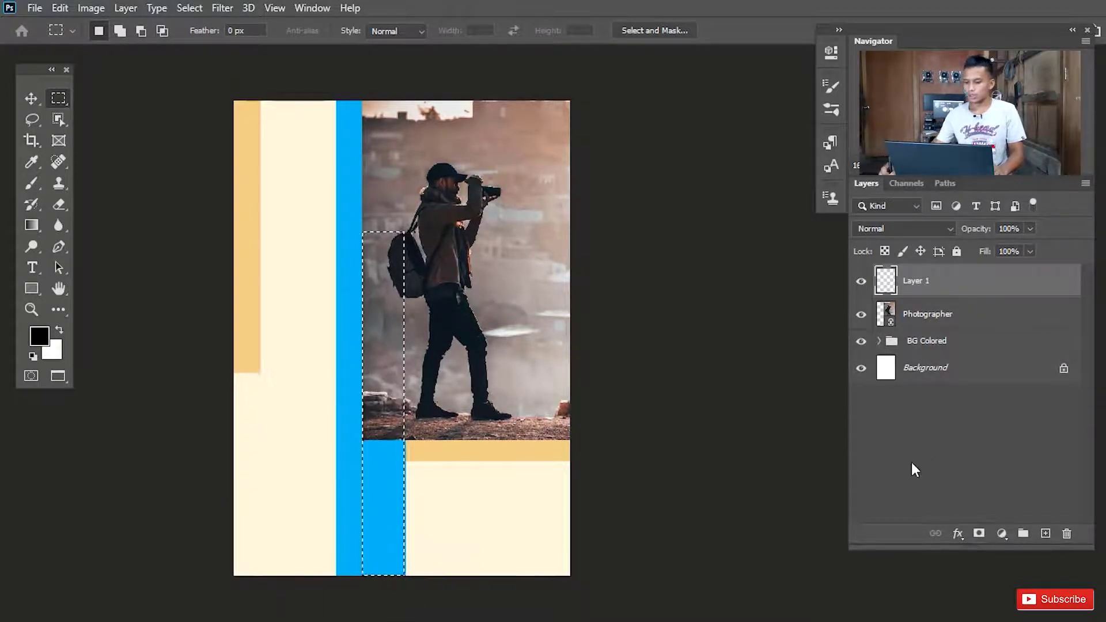
pyautogui.click(1002, 534)
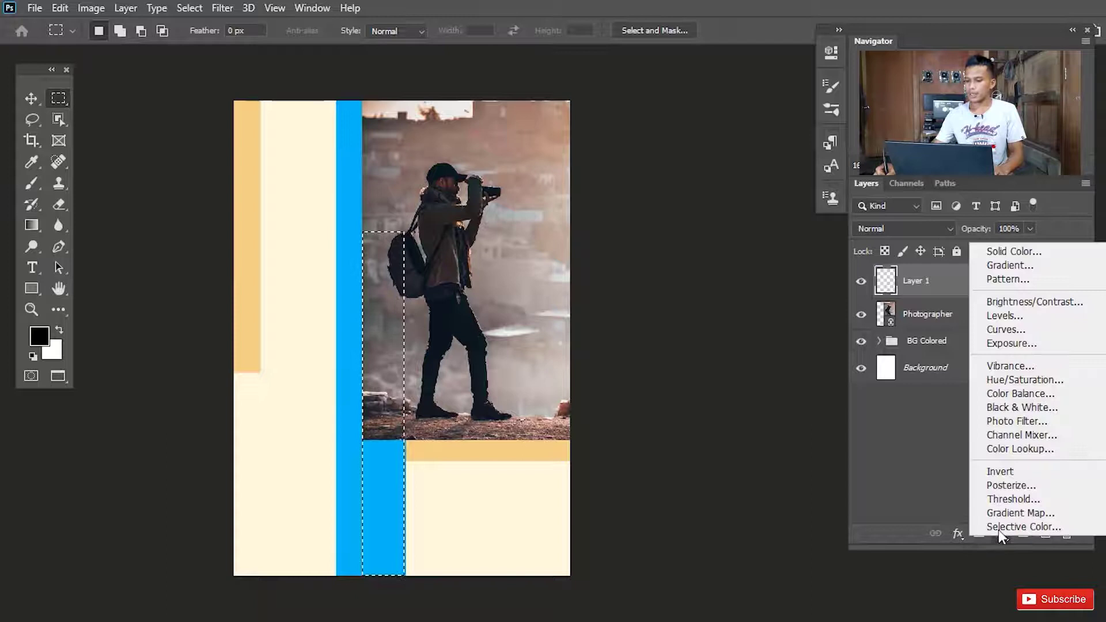
pyautogui.click(1019, 251)
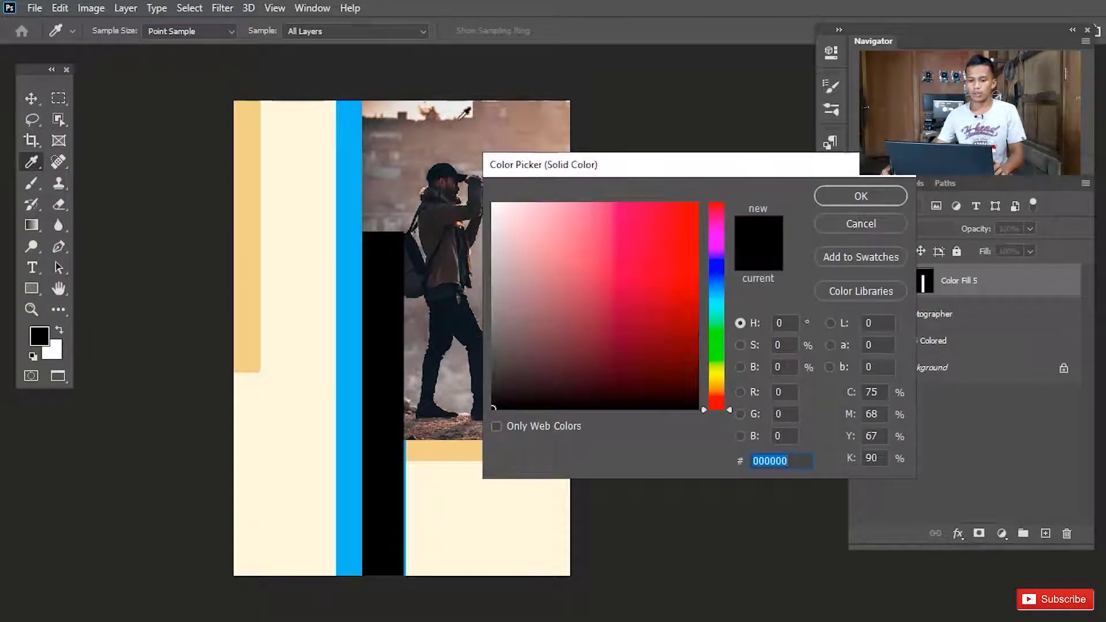
pyautogui.click(356, 180)
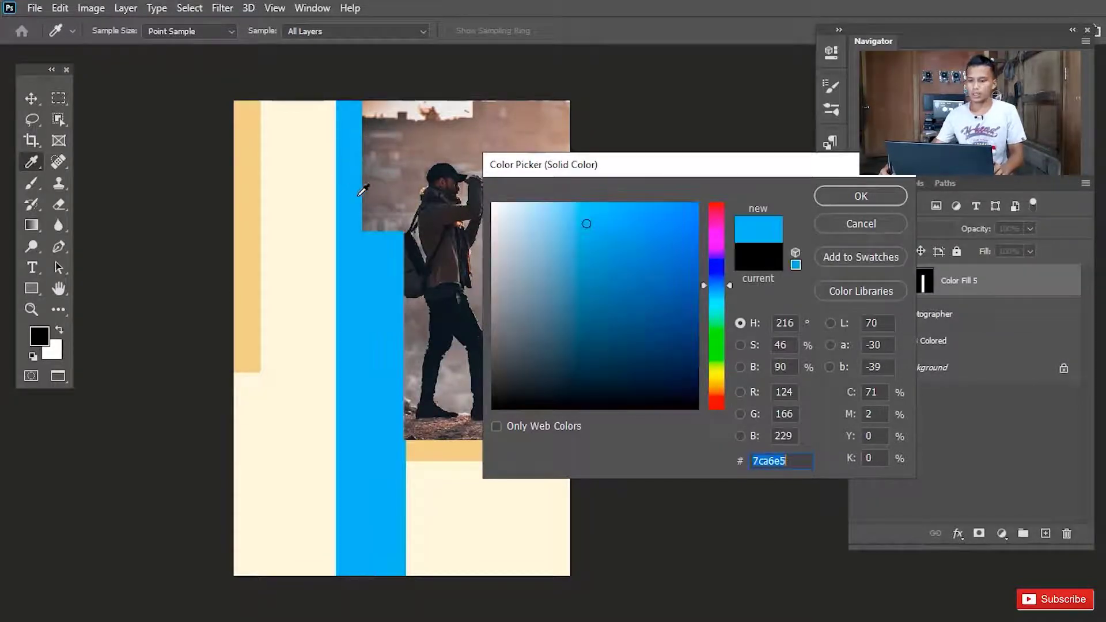
pyautogui.click(858, 198)
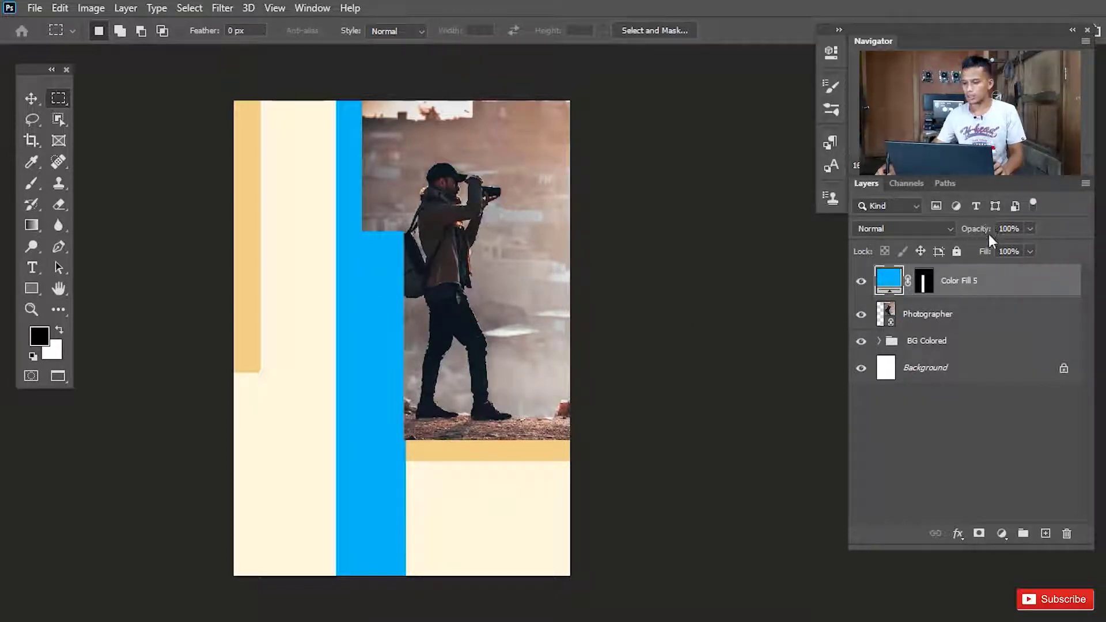
# Set the opacity of the Color Fill 5 blue block over the photo to 50%
pyautogui.click(1019, 228)
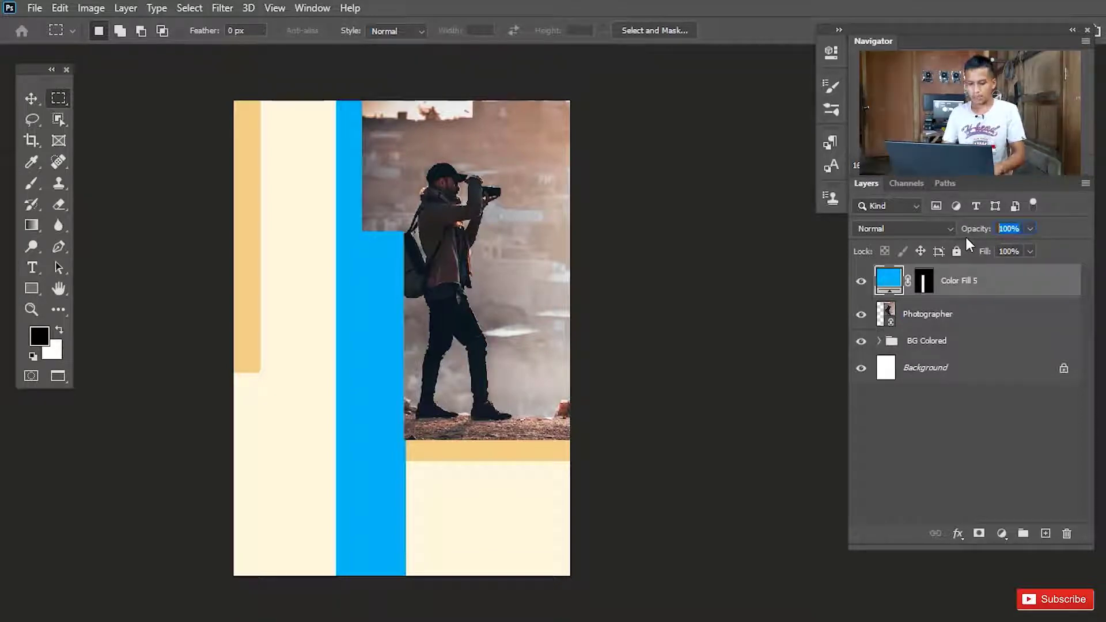
pyautogui.write('50')
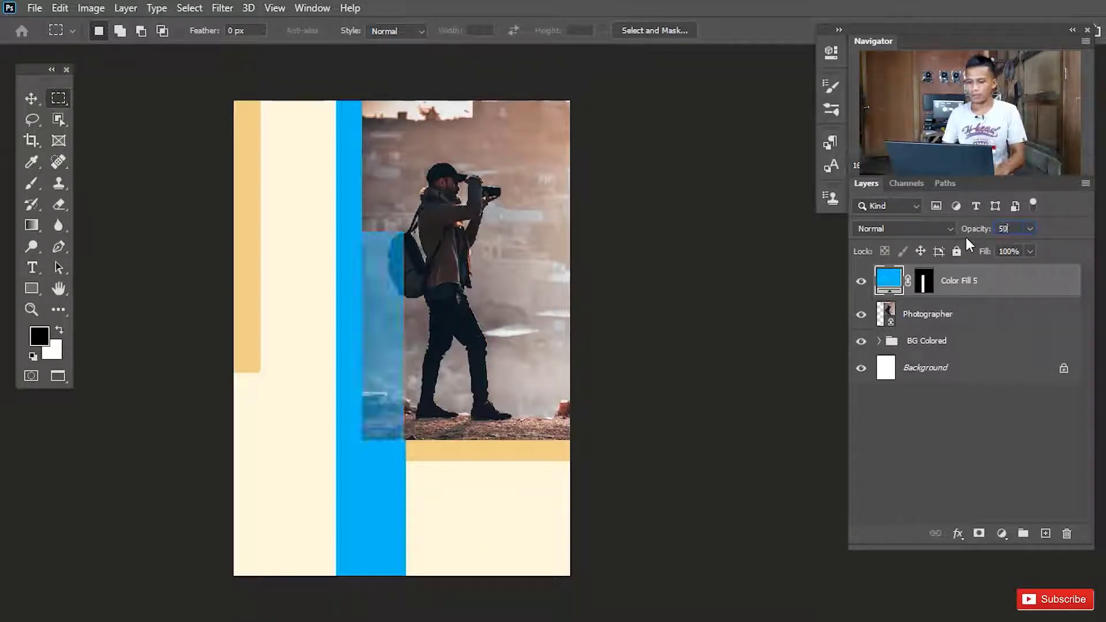
pyautogui.press('Return')
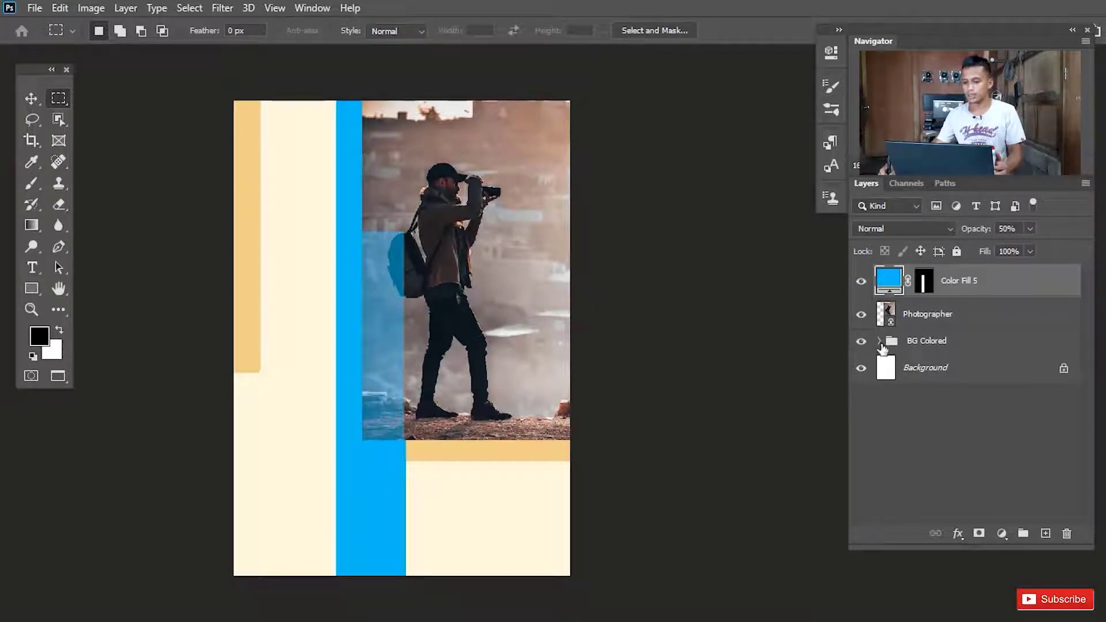
# Set the opacity of the blue Color Fill 4 strip inside the BG Colored group to 50%, and collapse the group
pyautogui.click(940, 344)
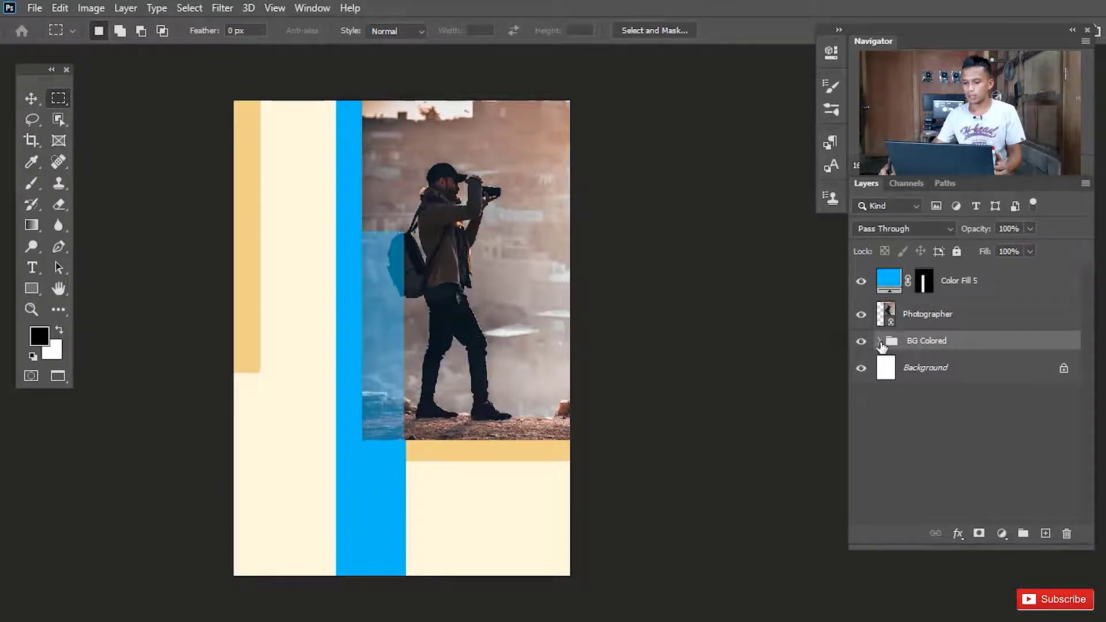
pyautogui.click(880, 341)
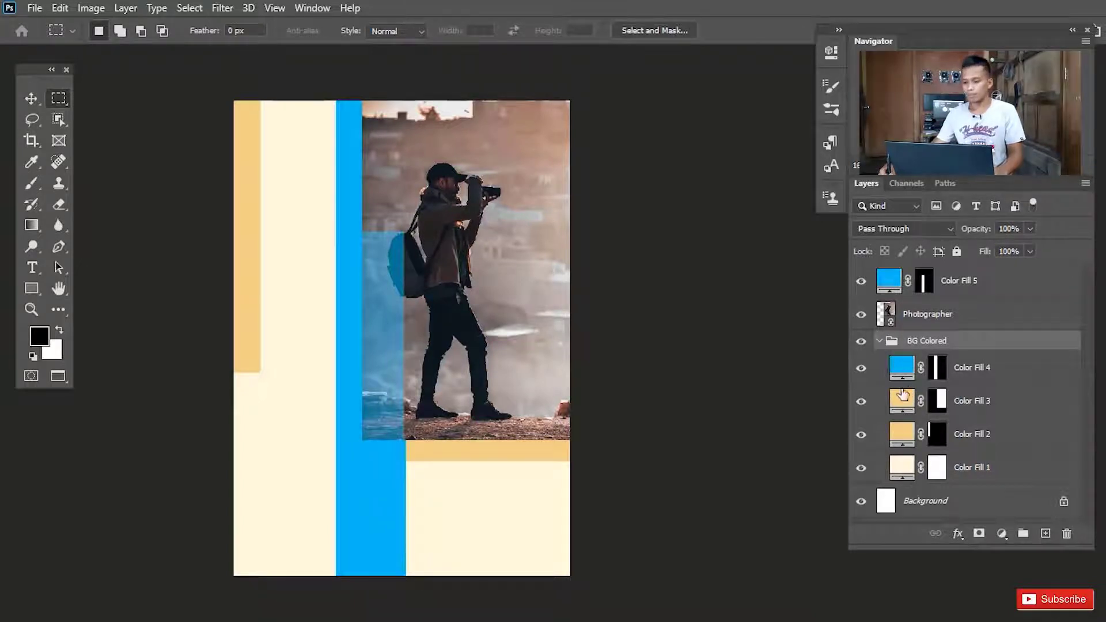
pyautogui.click(1000, 373)
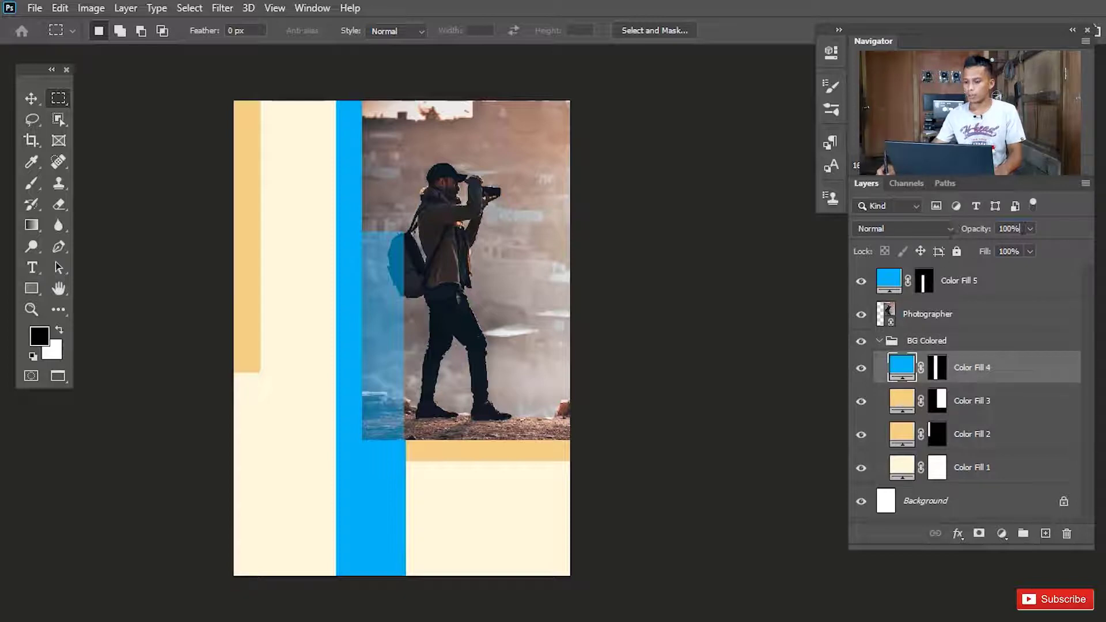
pyautogui.click(1010, 229)
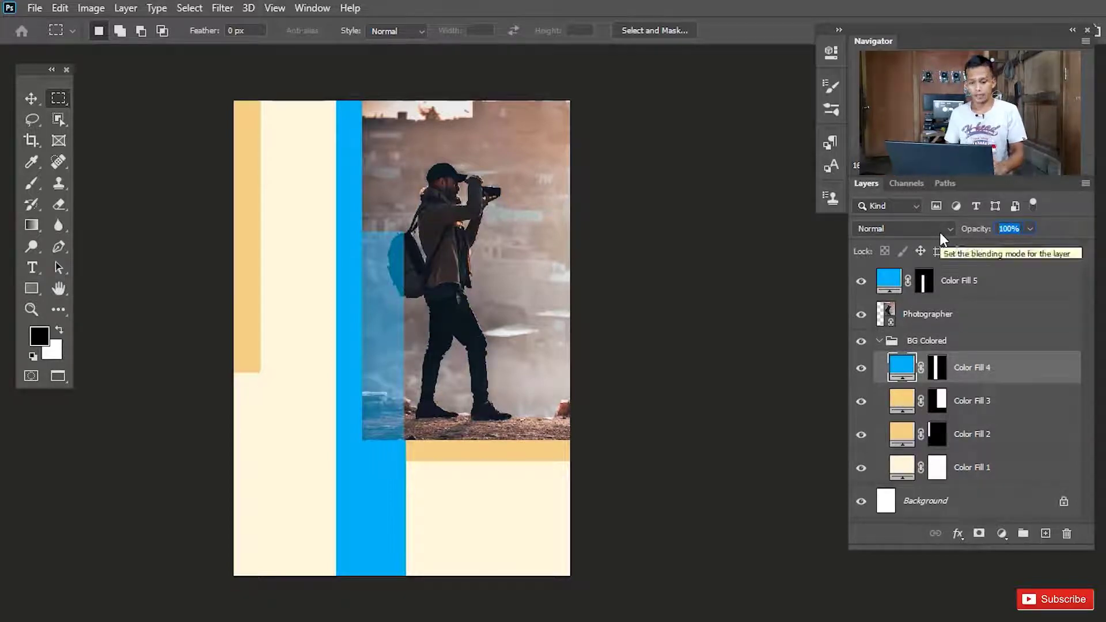
pyautogui.write('50')
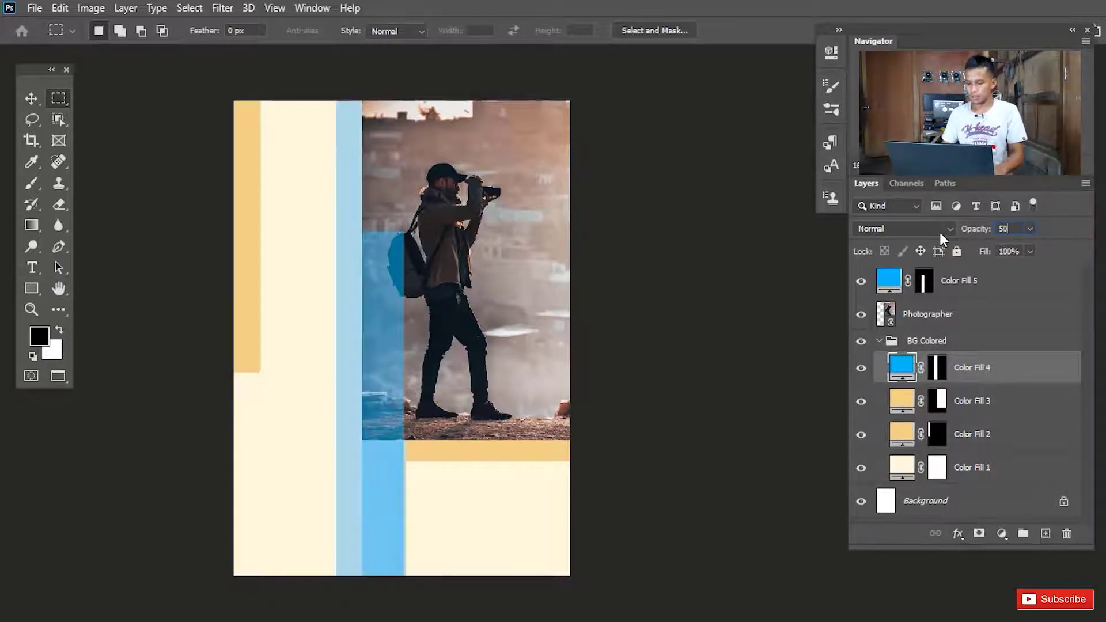
pyautogui.press('Return')
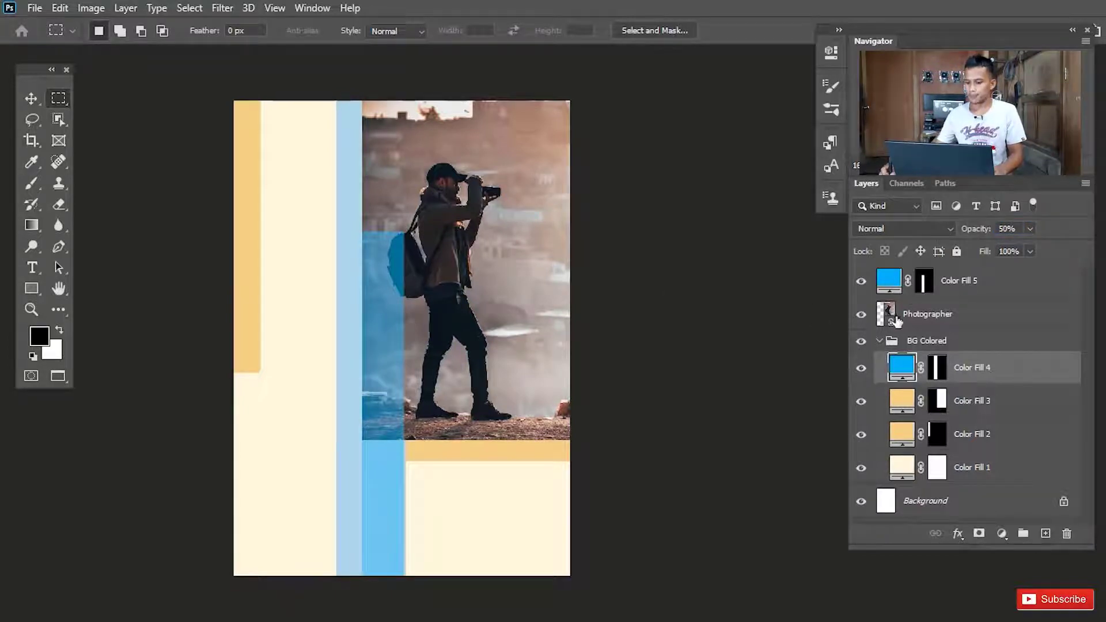
pyautogui.click(879, 341)
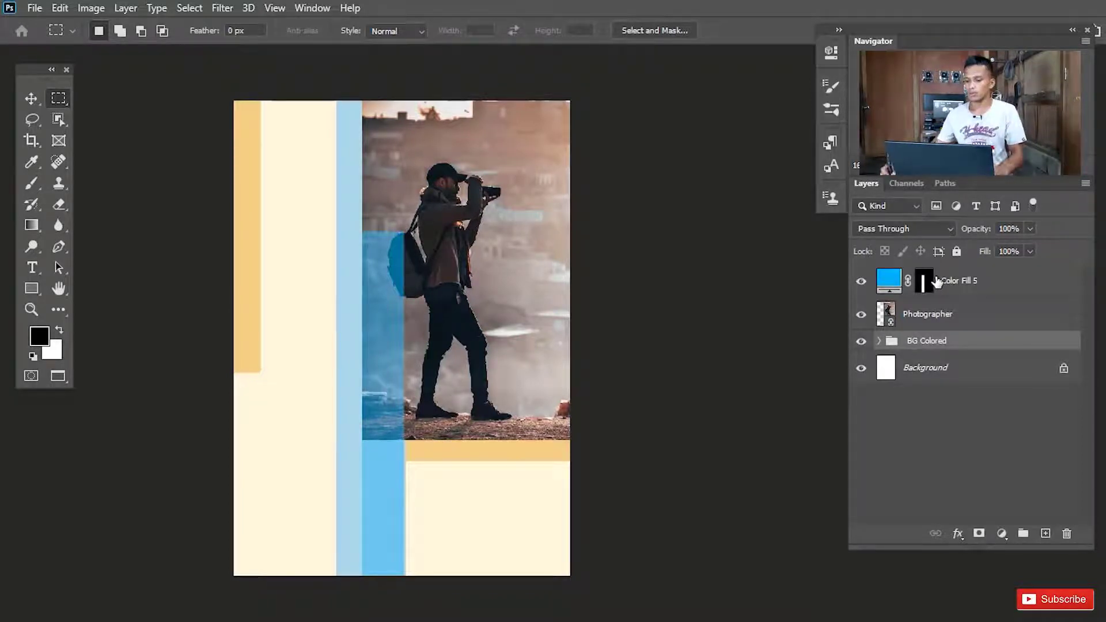
# Skew the Color Fill 5 block horizontally by about -23.89°, slanting its upper end across the photo with its base on the page bottom
pyautogui.click(997, 288)
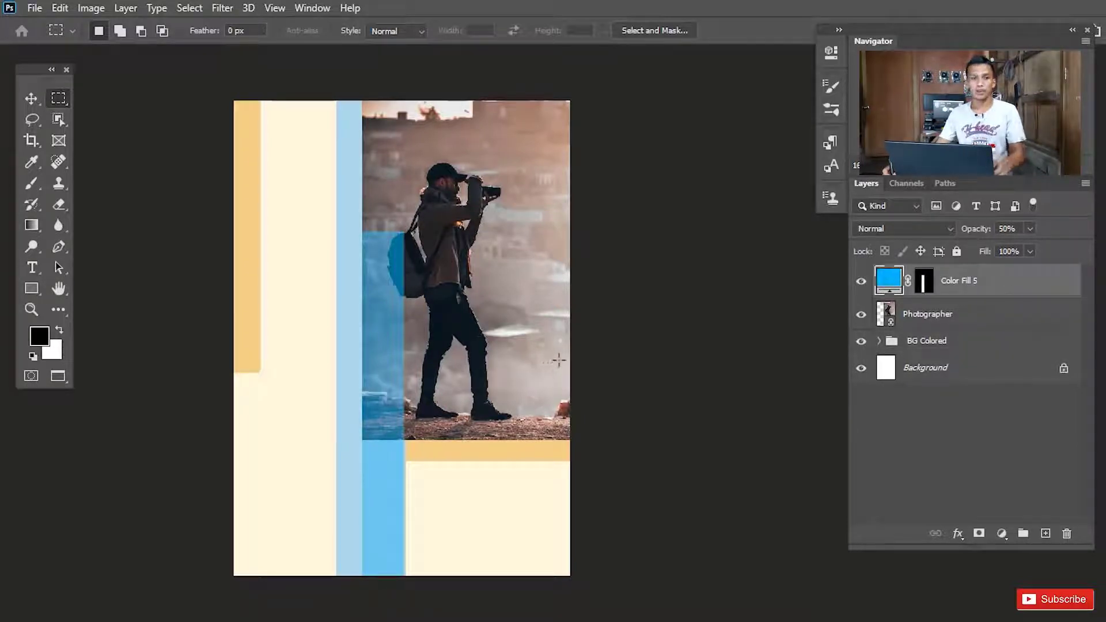
pyautogui.hotkey('ctrl', 't')
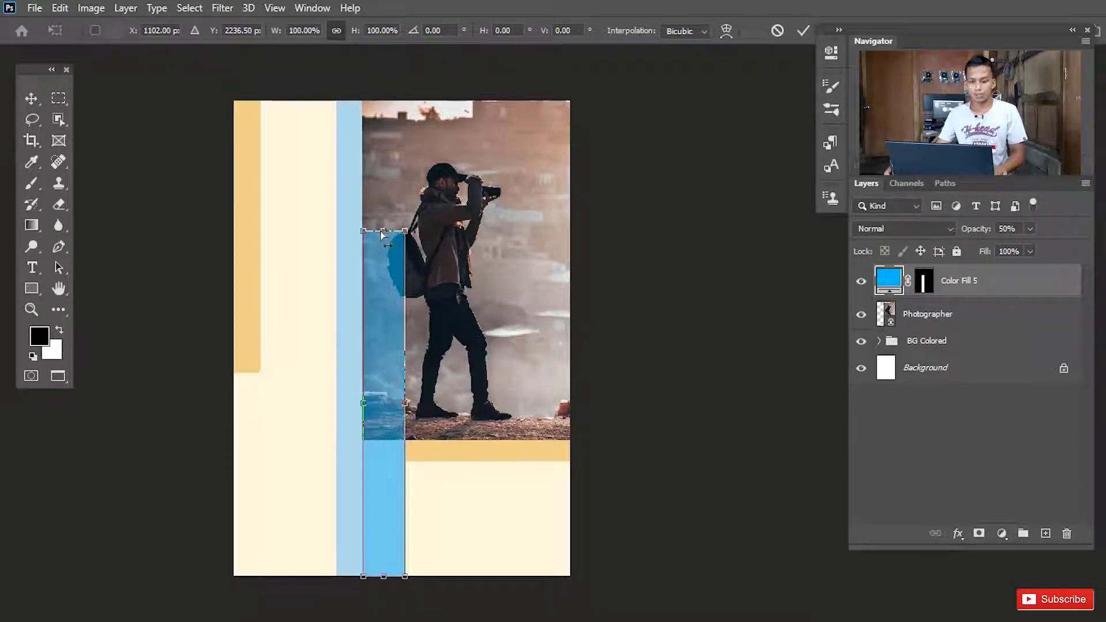
pyautogui.moveTo(385, 234); pyautogui.dragTo(537, 241)
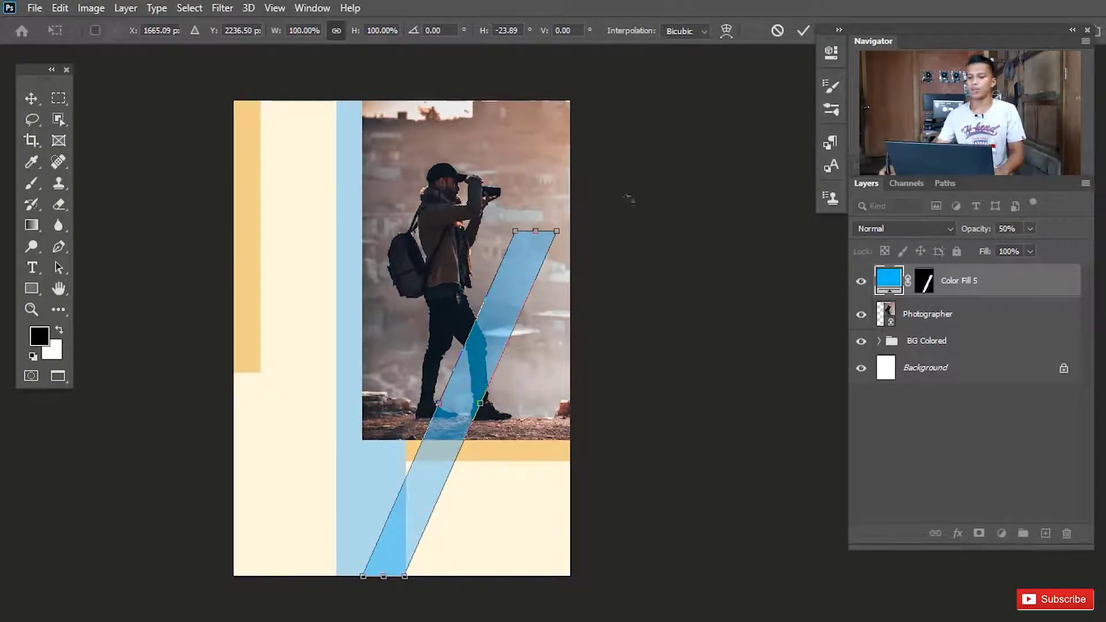
pyautogui.click(803, 30)
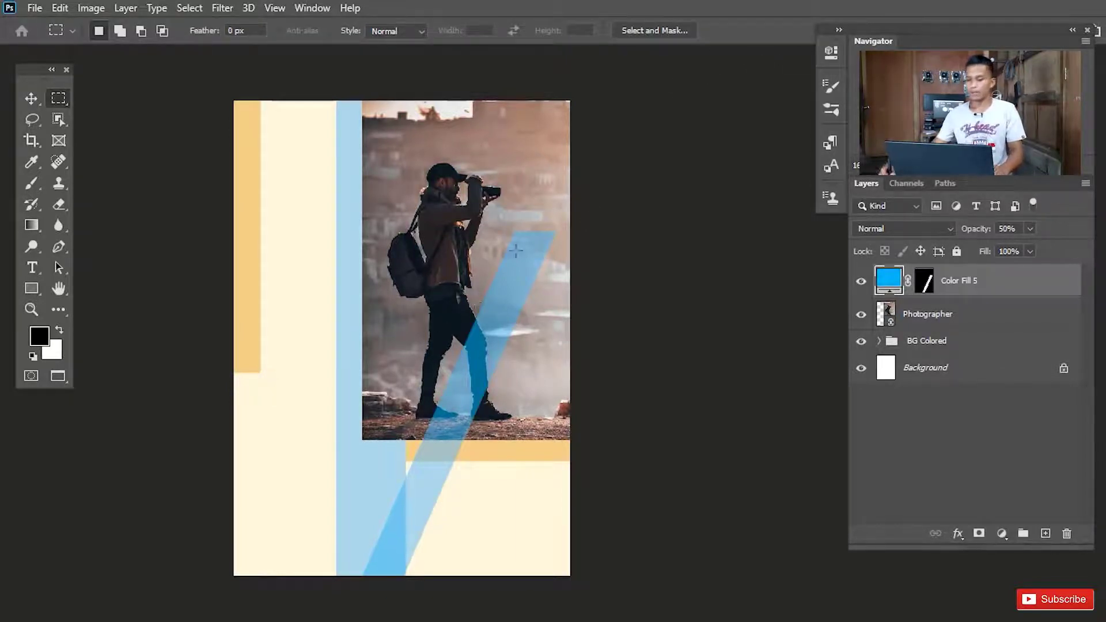
# Put the Photographer layer in its own group and name the group Photographer
pyautogui.click(994, 321)
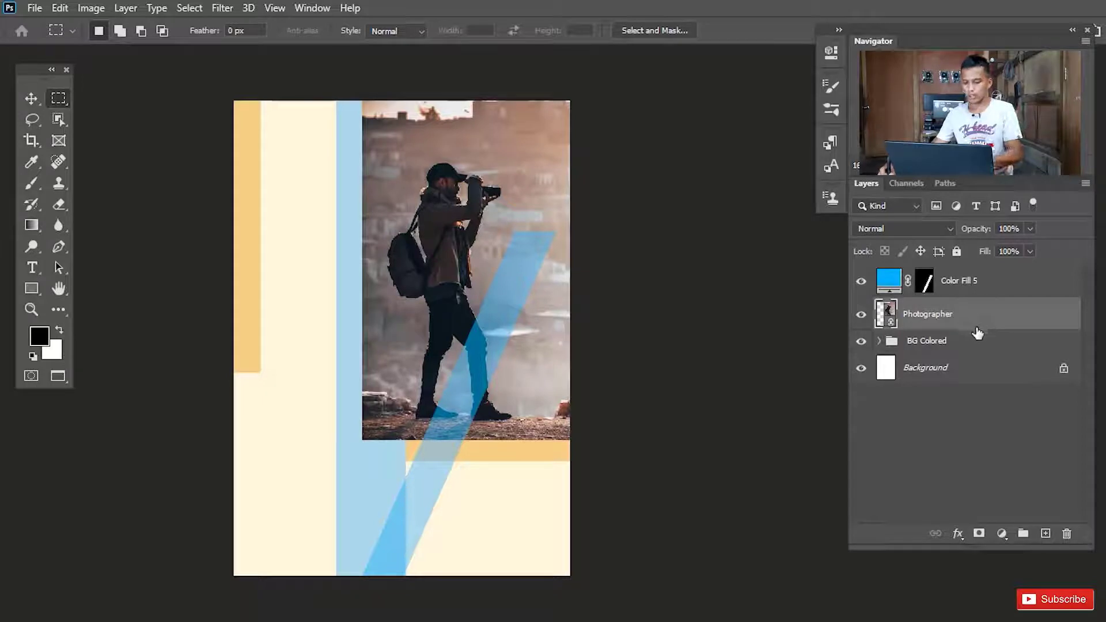
pyautogui.hotkey('ctrl', 'g')
pyautogui.doubleClick(922, 308)
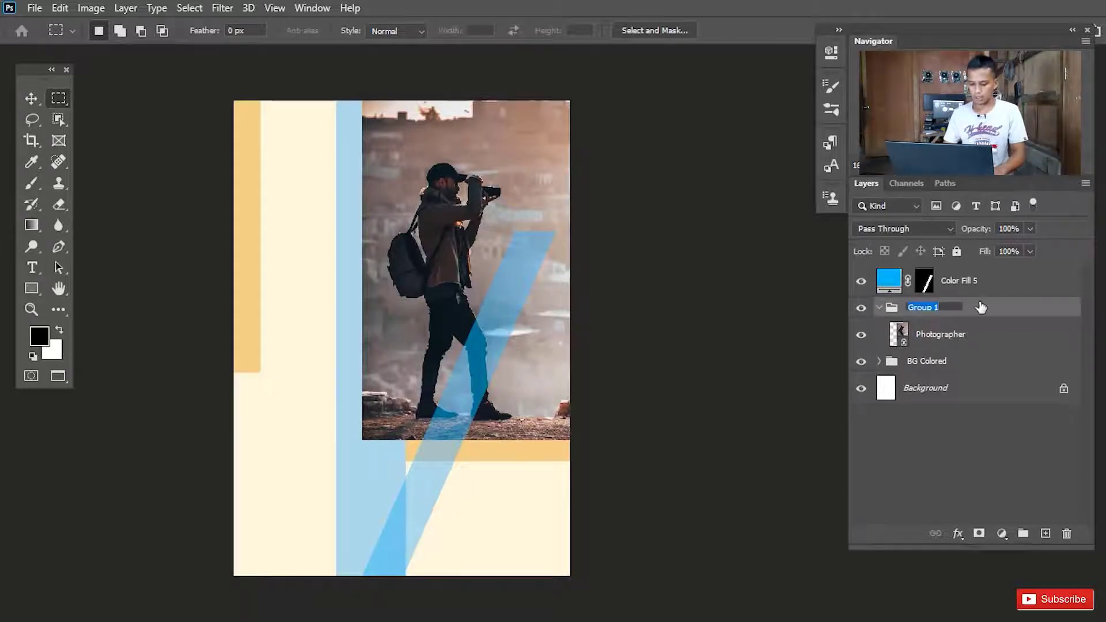
pyautogui.write('Photogr')
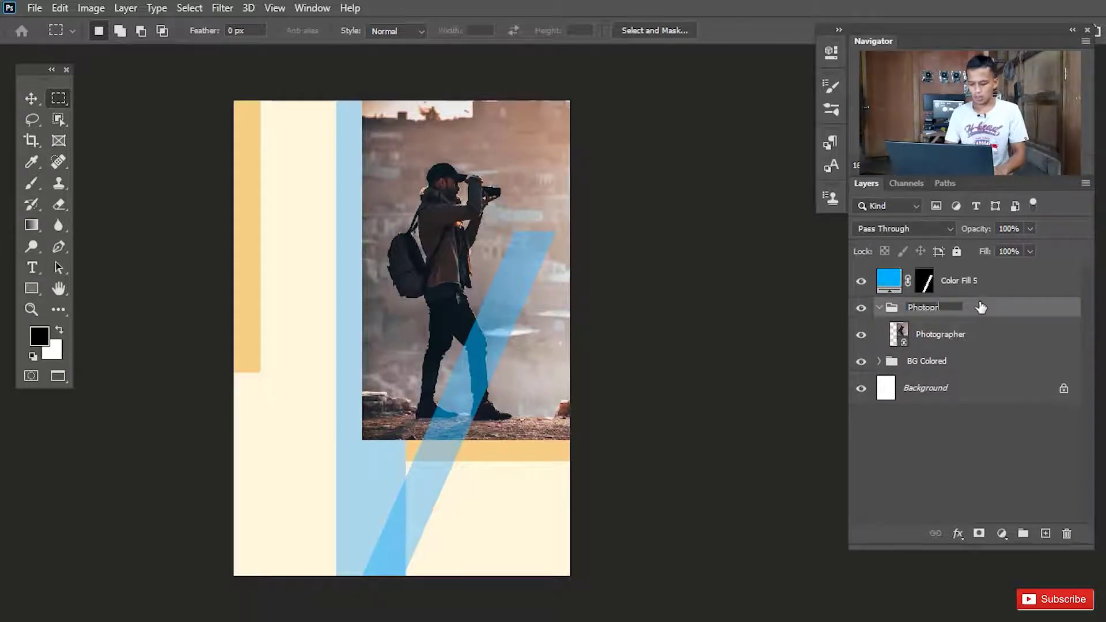
pyautogui.write('apher')
pyautogui.press('Return')
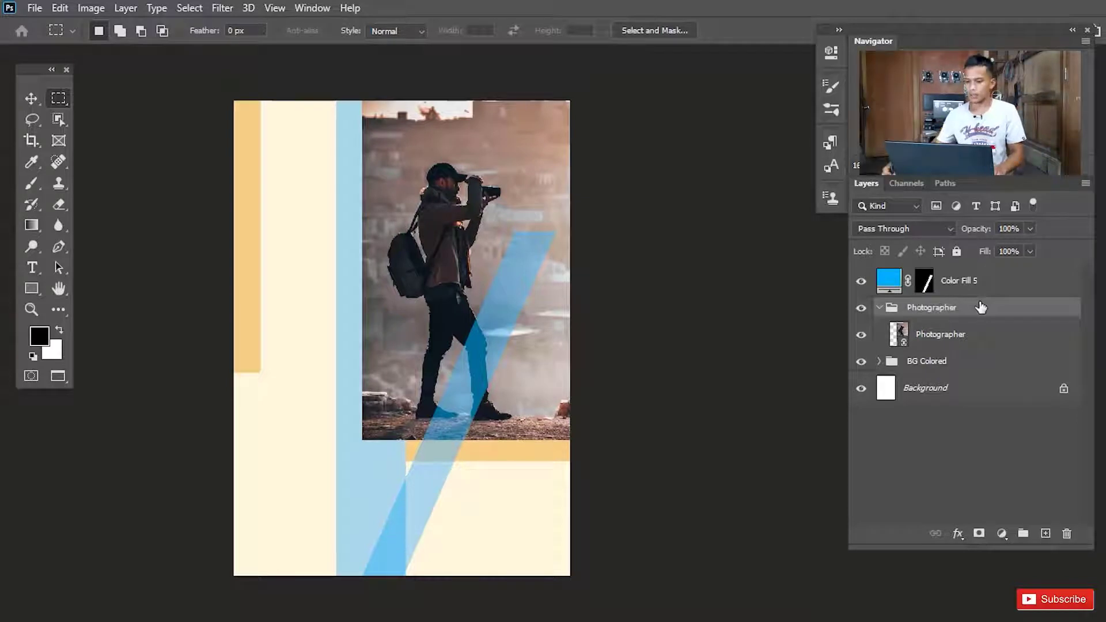
# Above Color Fill 5, select a square at the page's left edge overlapping the yellow strip's lower end and fill it with Solid Color 212121
pyautogui.click(1000, 291)
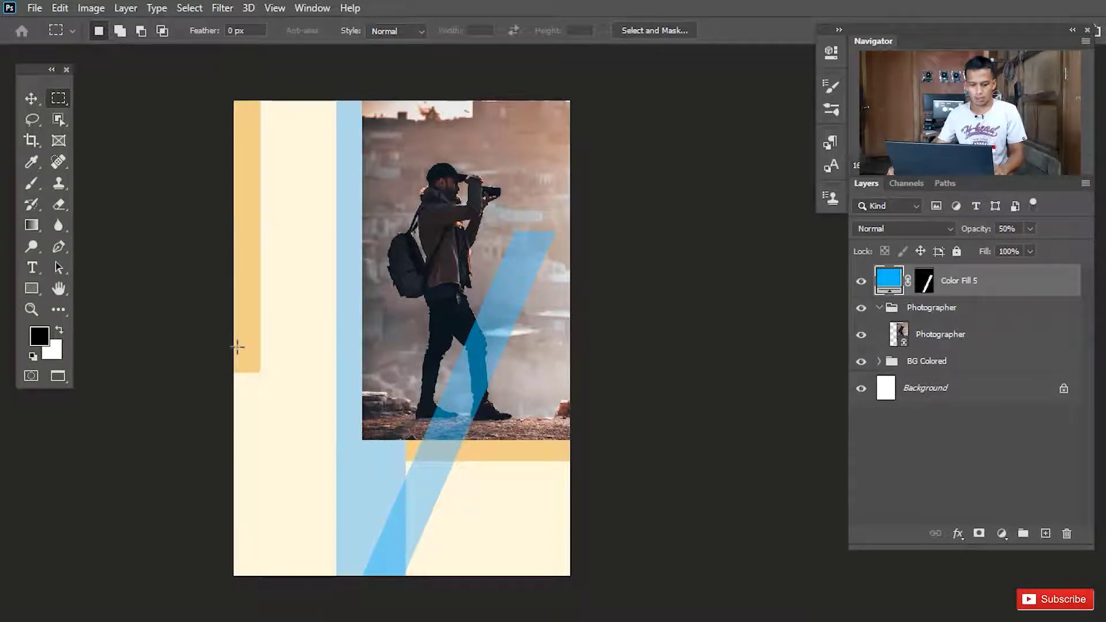
pyautogui.moveTo(238, 346); pyautogui.dragTo(332, 458)
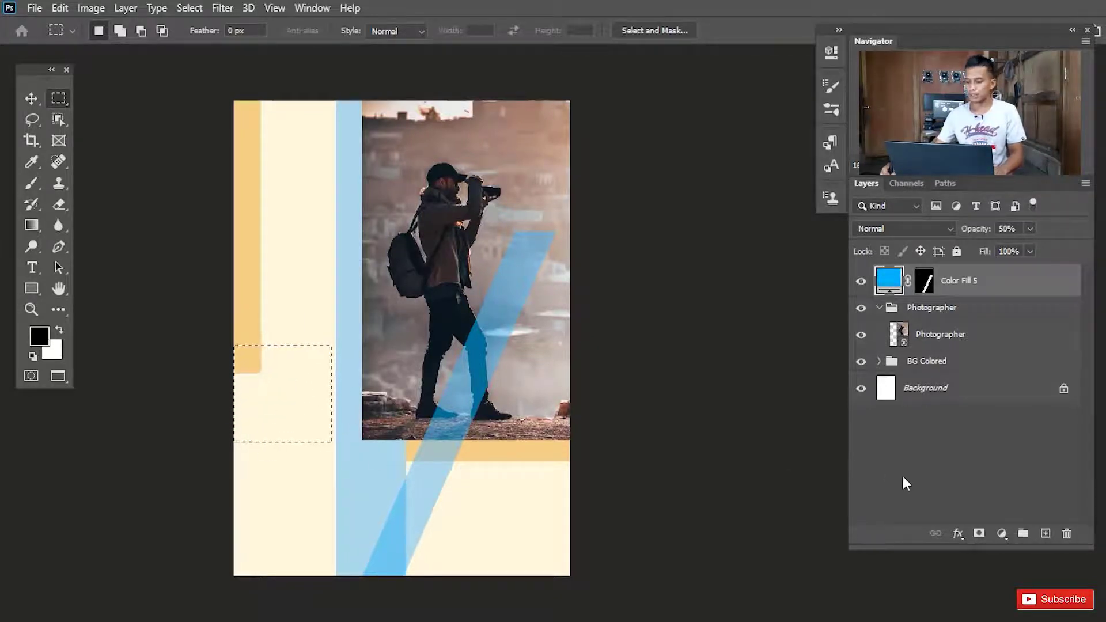
pyautogui.click(1002, 534)
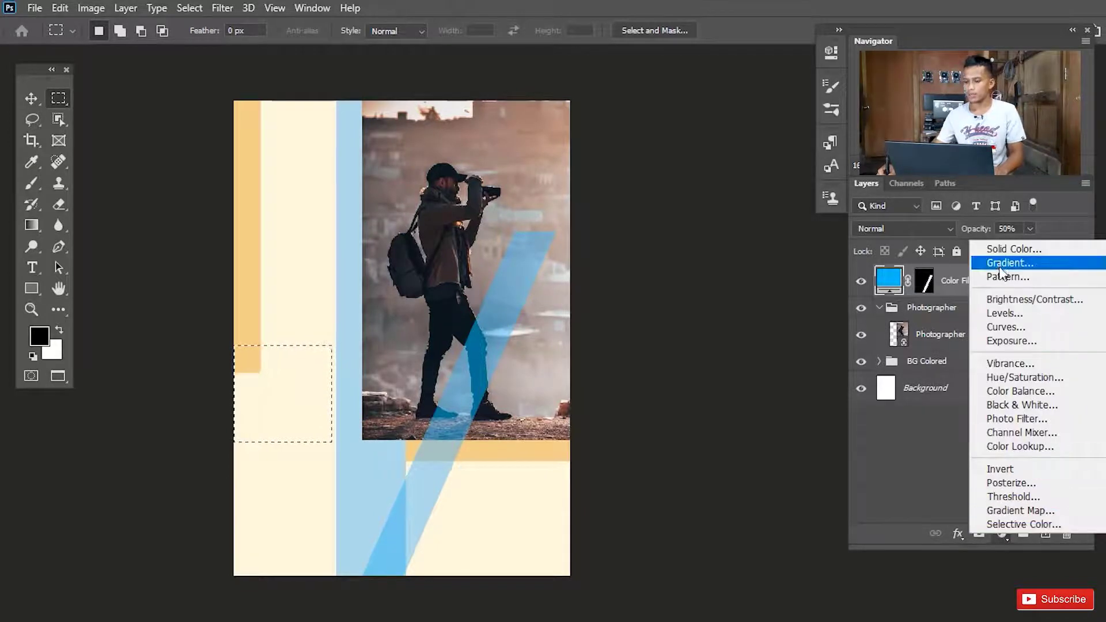
pyautogui.click(1014, 249)
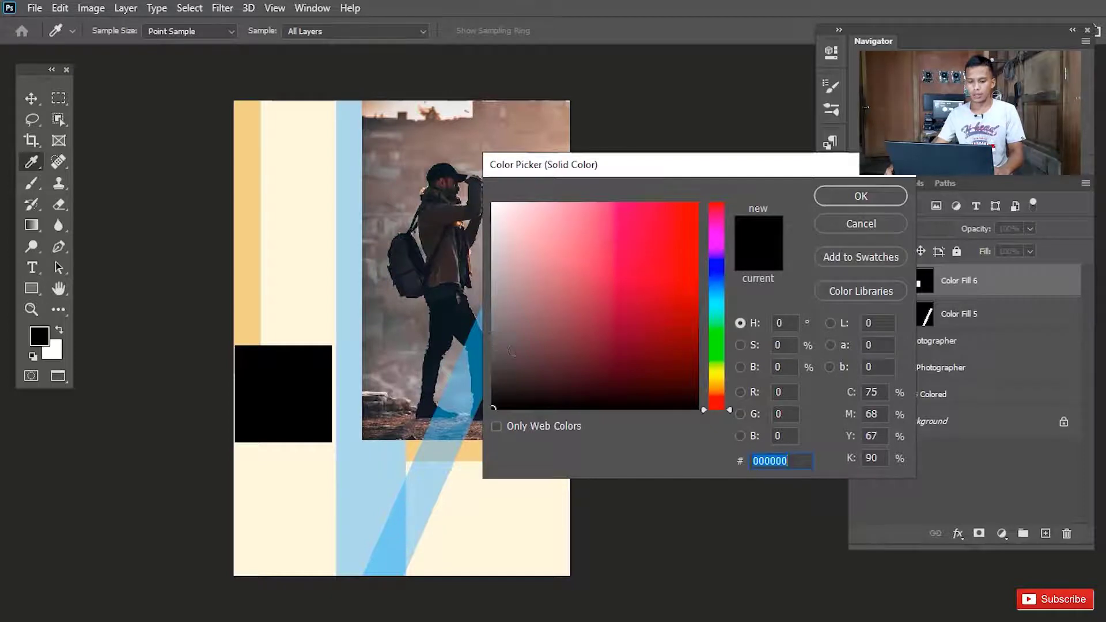
pyautogui.moveTo(511, 351); pyautogui.dragTo(475, 383)
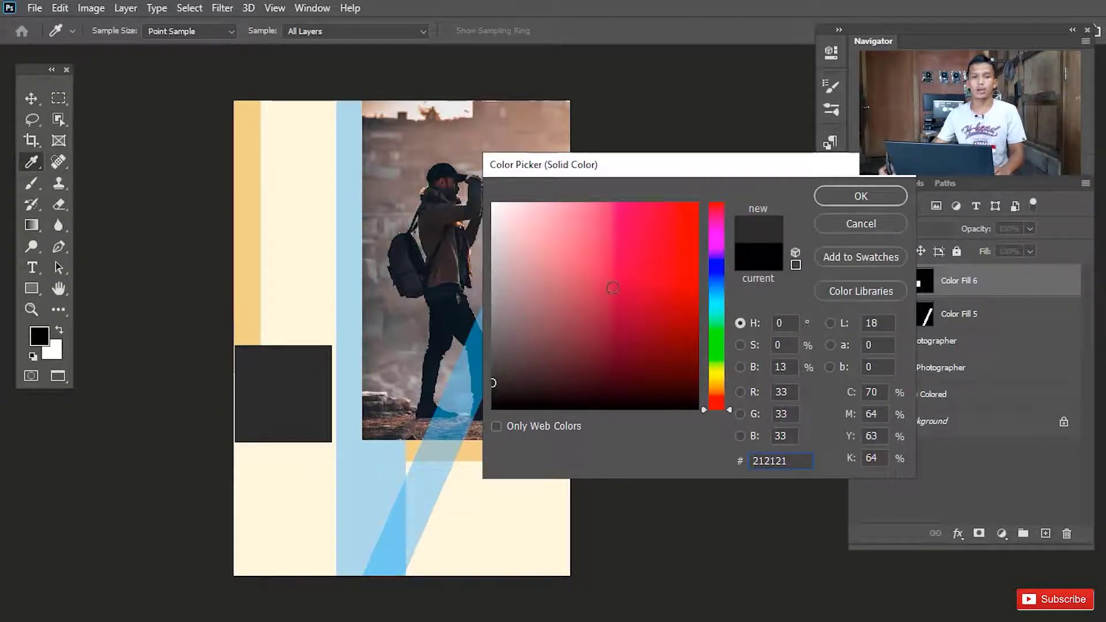
pyautogui.click(869, 196)
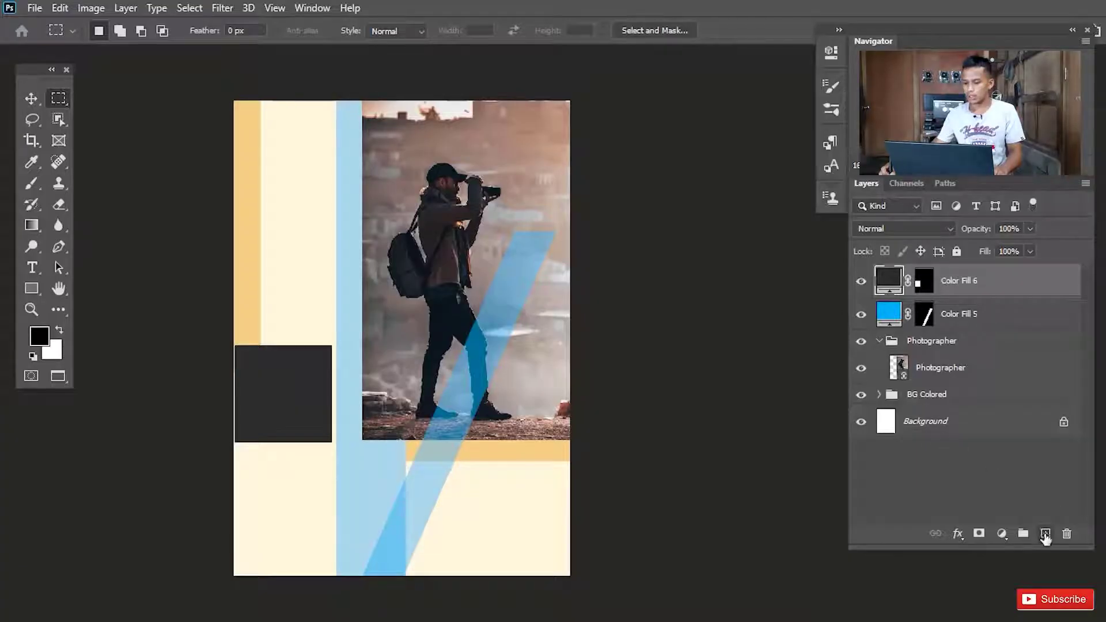
# On a new layer, draw a rectangle shape about 725 × 725 px over the dark square and set its fill to none
pyautogui.click(1044, 534)
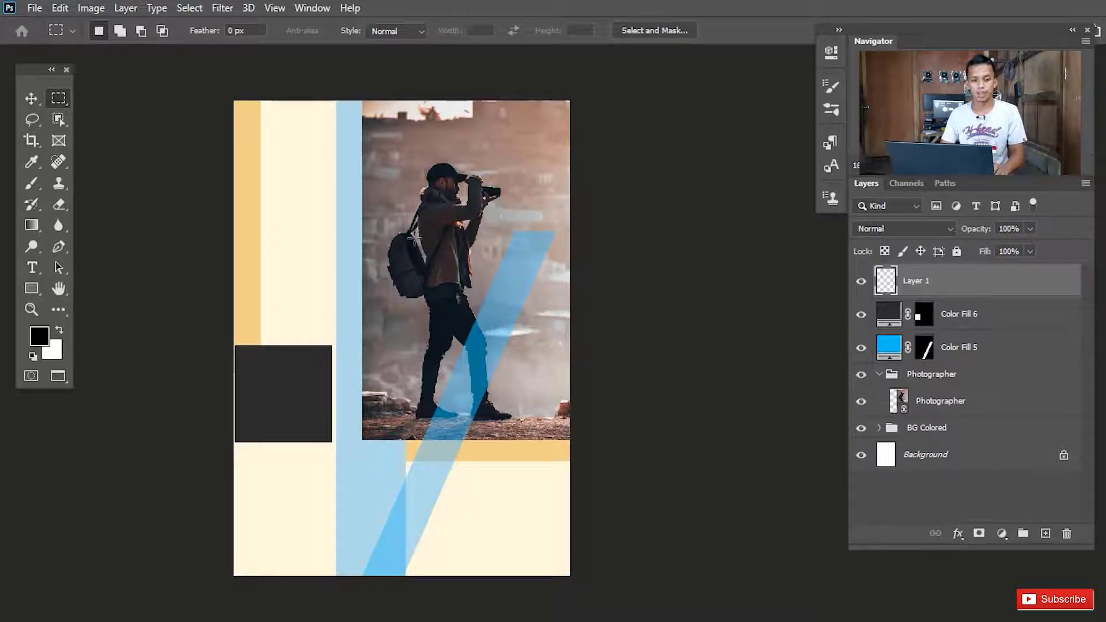
pyautogui.press('u')
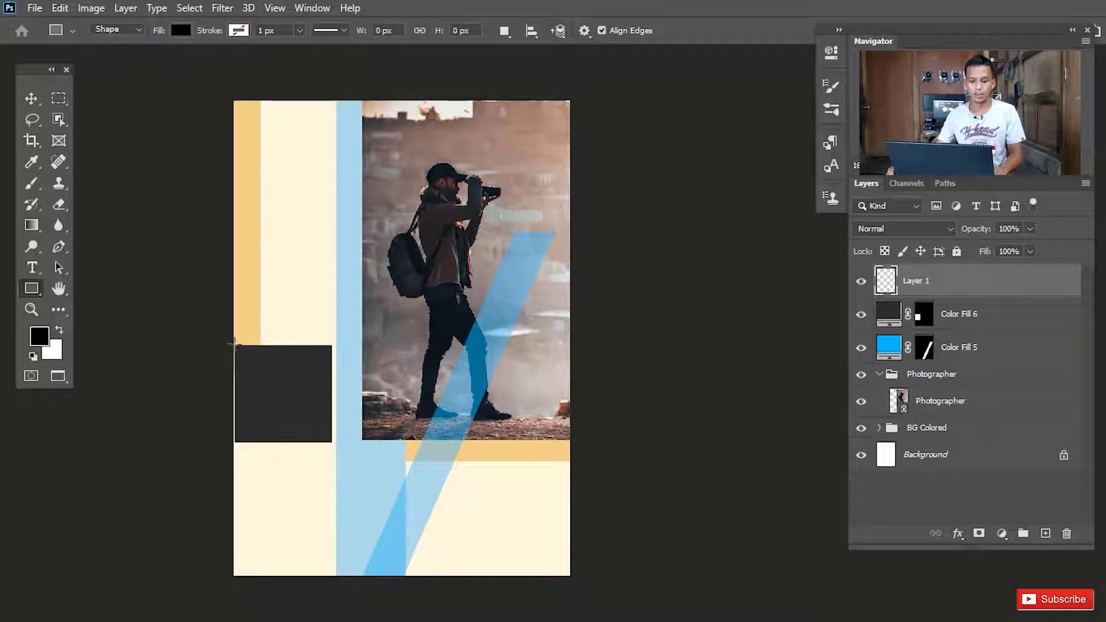
pyautogui.moveTo(235, 344); pyautogui.dragTo(333, 450)
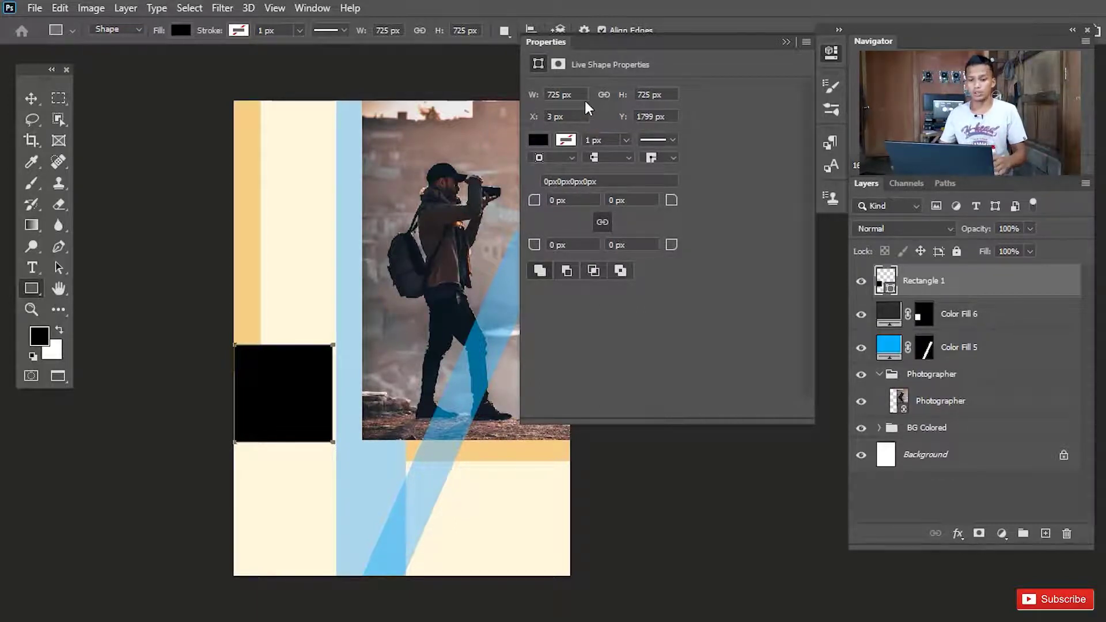
pyautogui.click(539, 140)
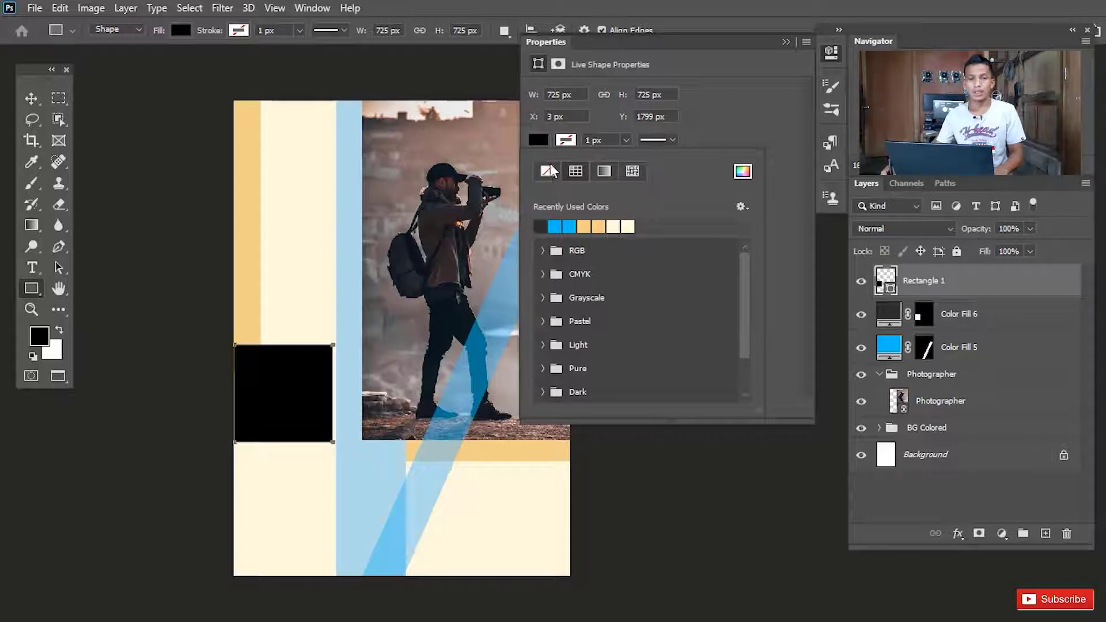
pyautogui.click(547, 171)
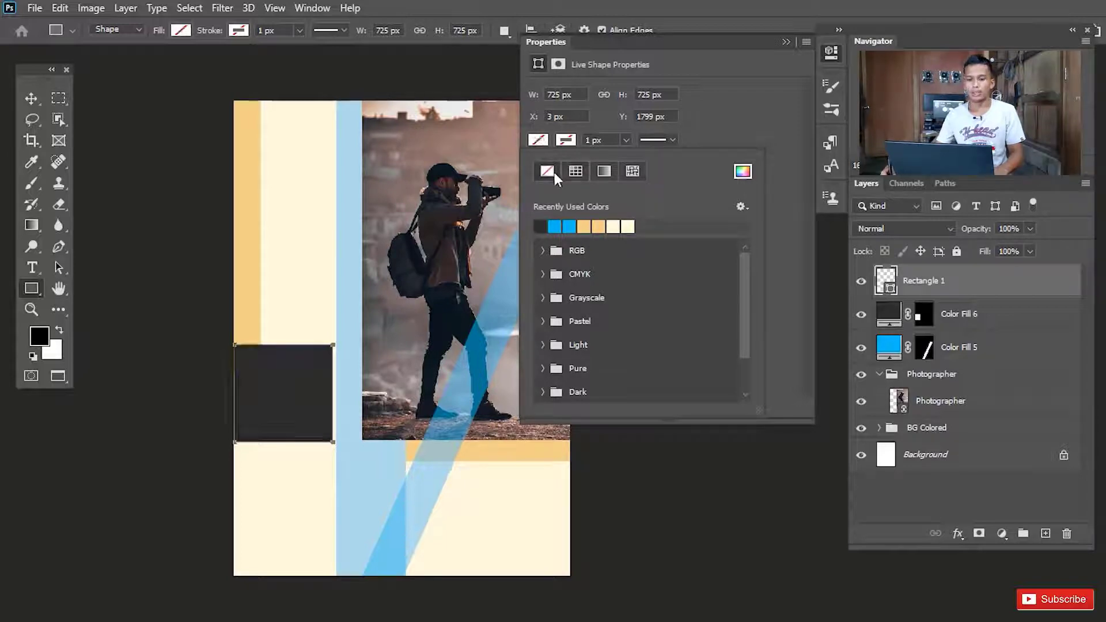
# Give the unfilled rectangle over the dark square a black stroke 10 px wide
pyautogui.click(575, 138)
pyautogui.click(575, 144)
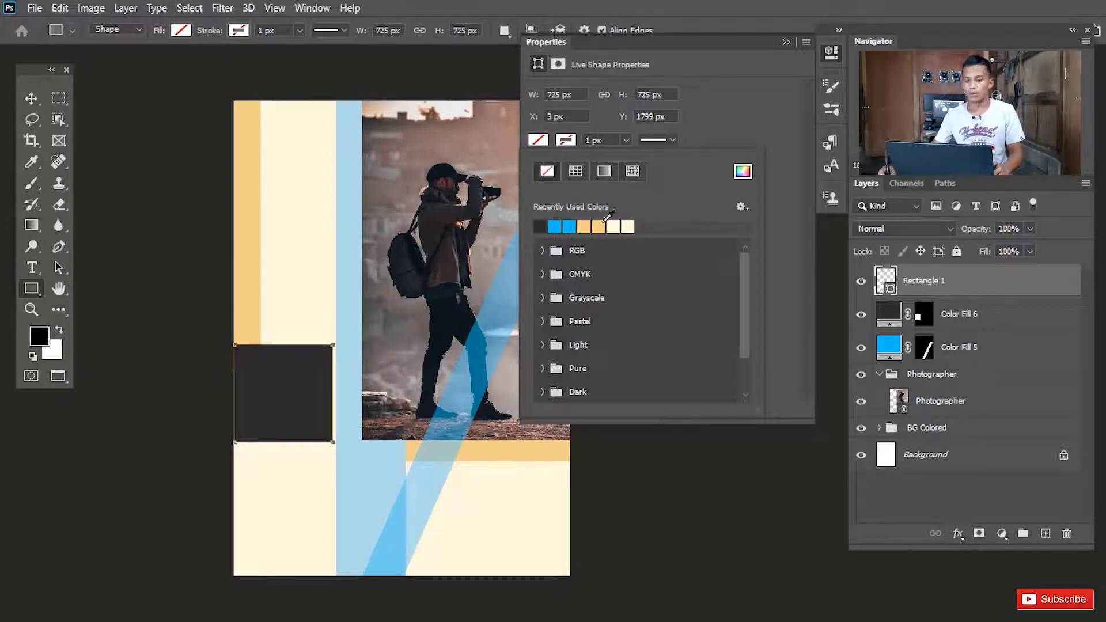
pyautogui.click(741, 172)
pyautogui.write('000000')
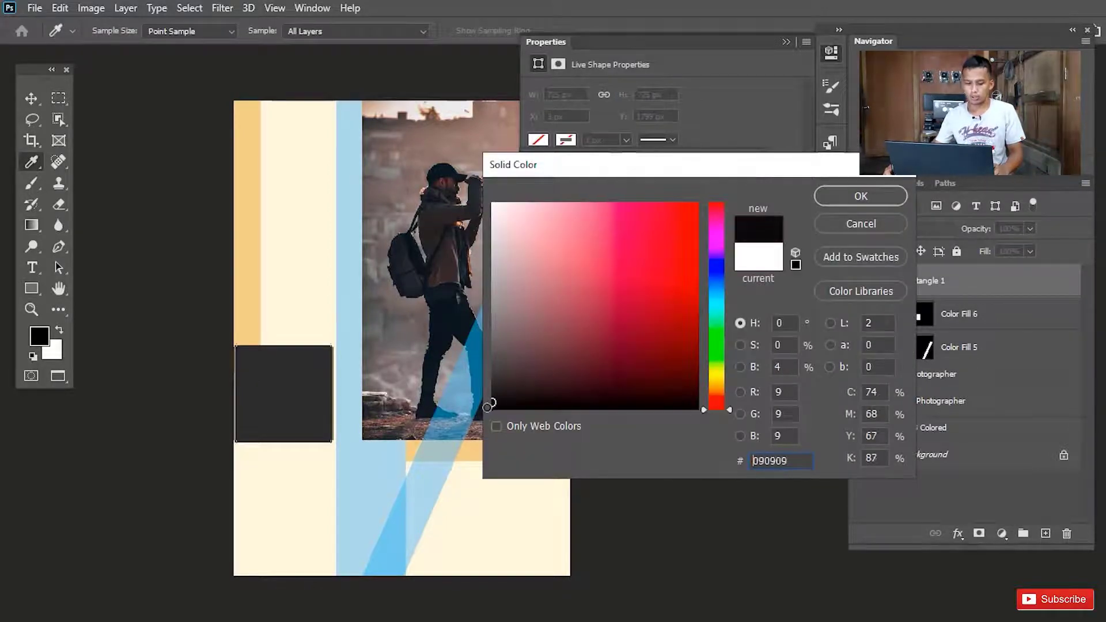
pyautogui.click(871, 196)
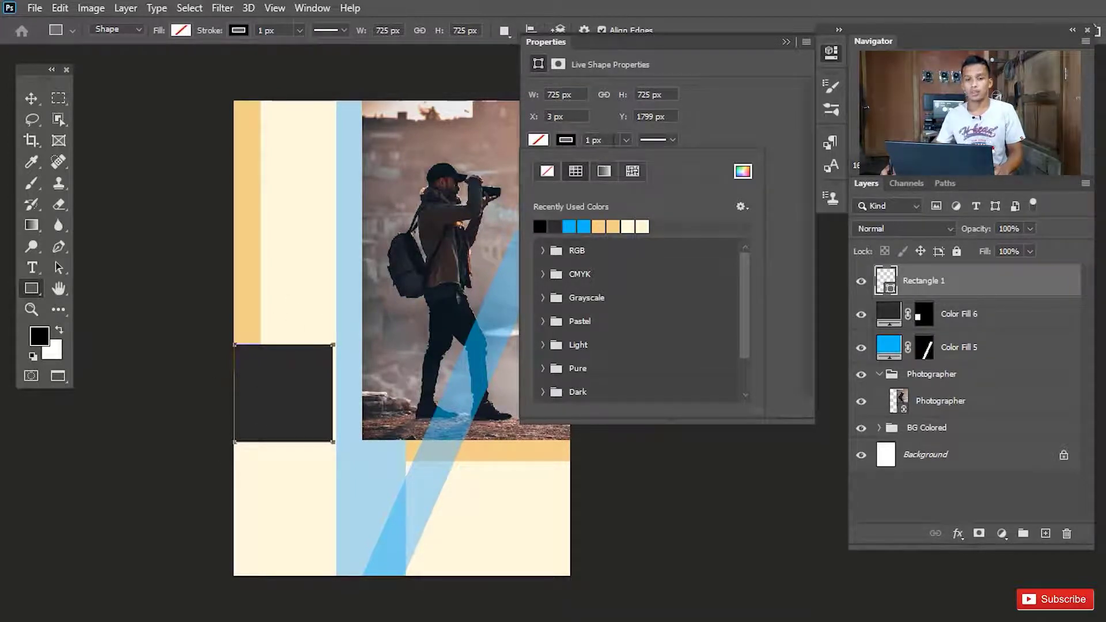
pyautogui.click(599, 140)
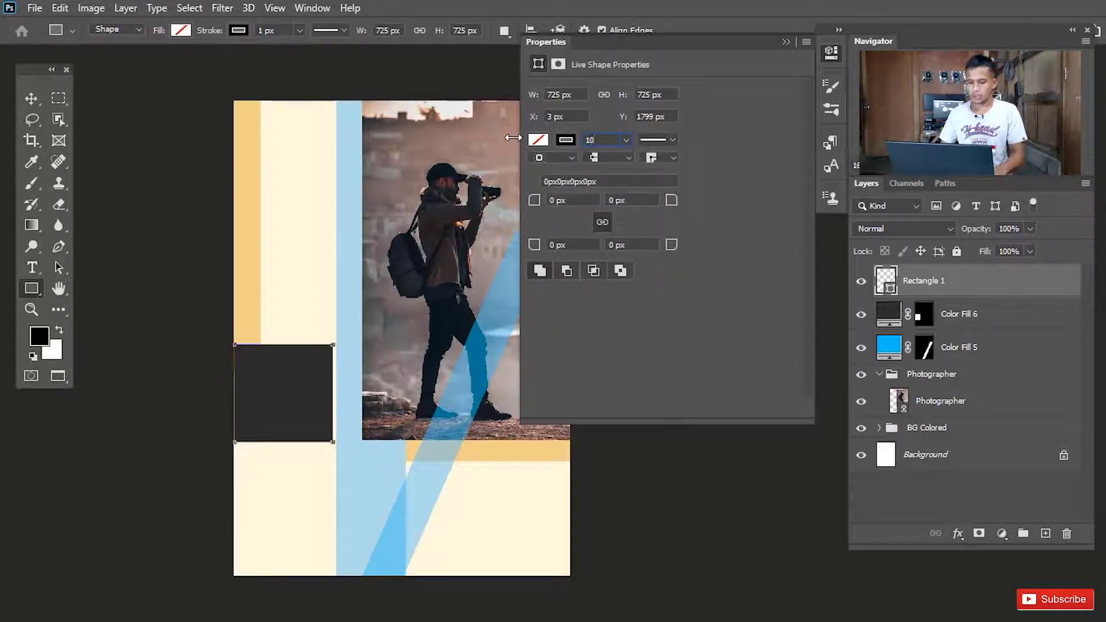
pyautogui.press('Return')
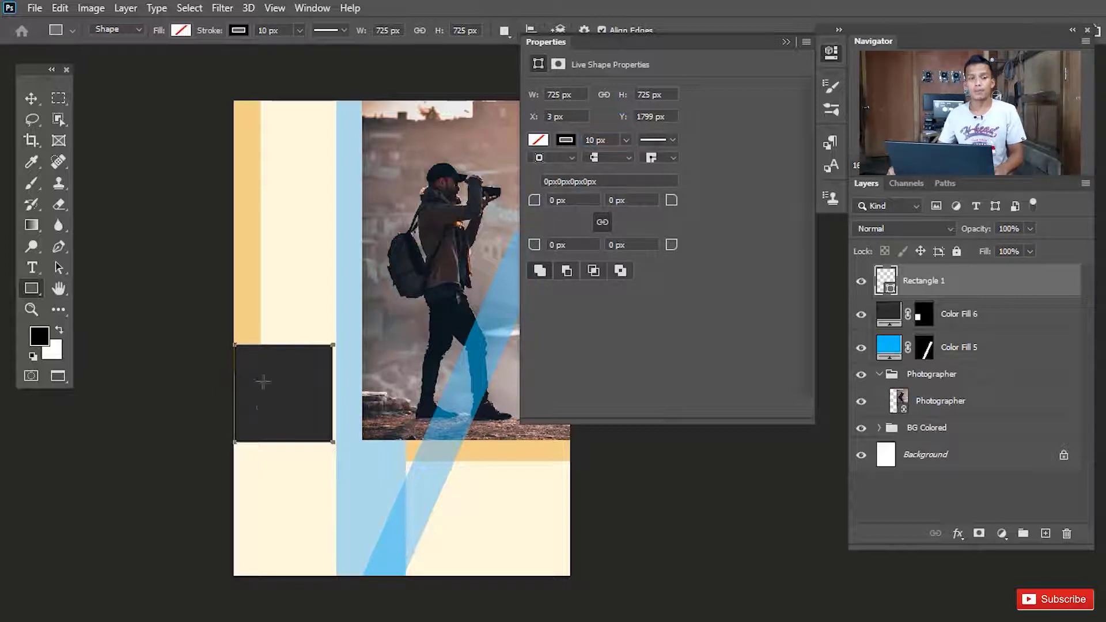
pyautogui.click(786, 42)
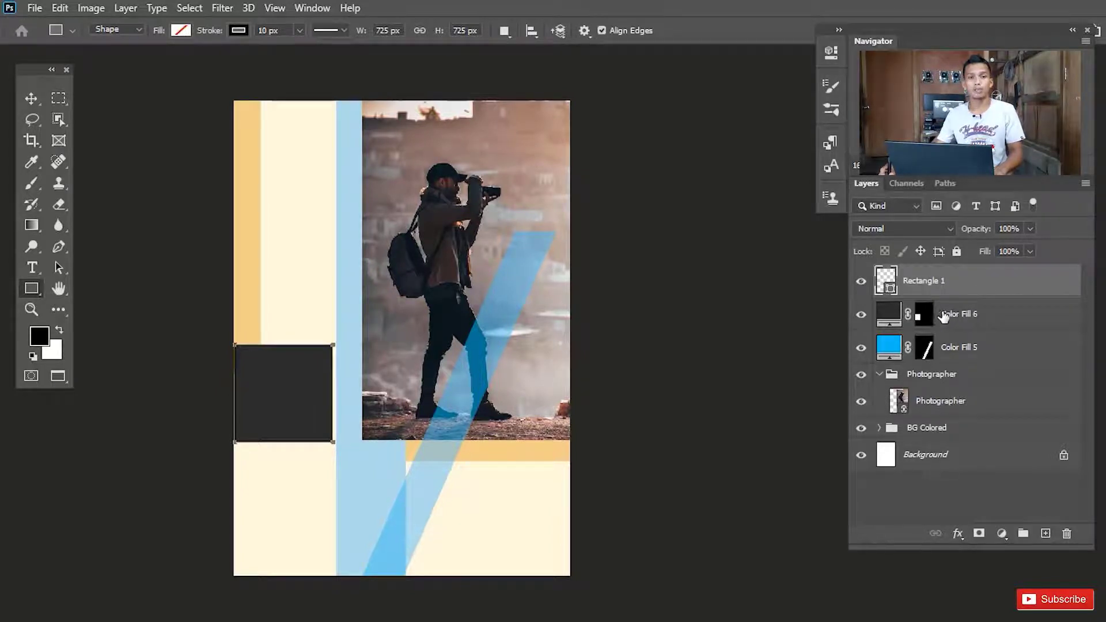
# Rotate the dark square and its outline rectangle together about 20° clockwise
pyautogui.keyDown('shift'); pyautogui.click(1008, 329); pyautogui.keyUp('shift')
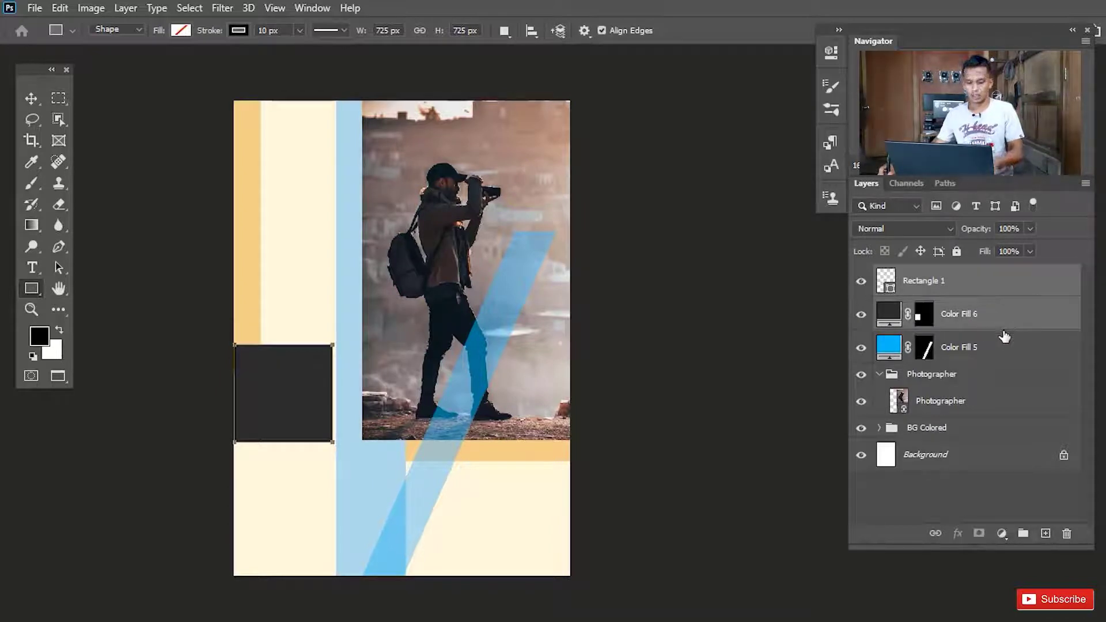
pyautogui.hotkey('ctrl', 't')
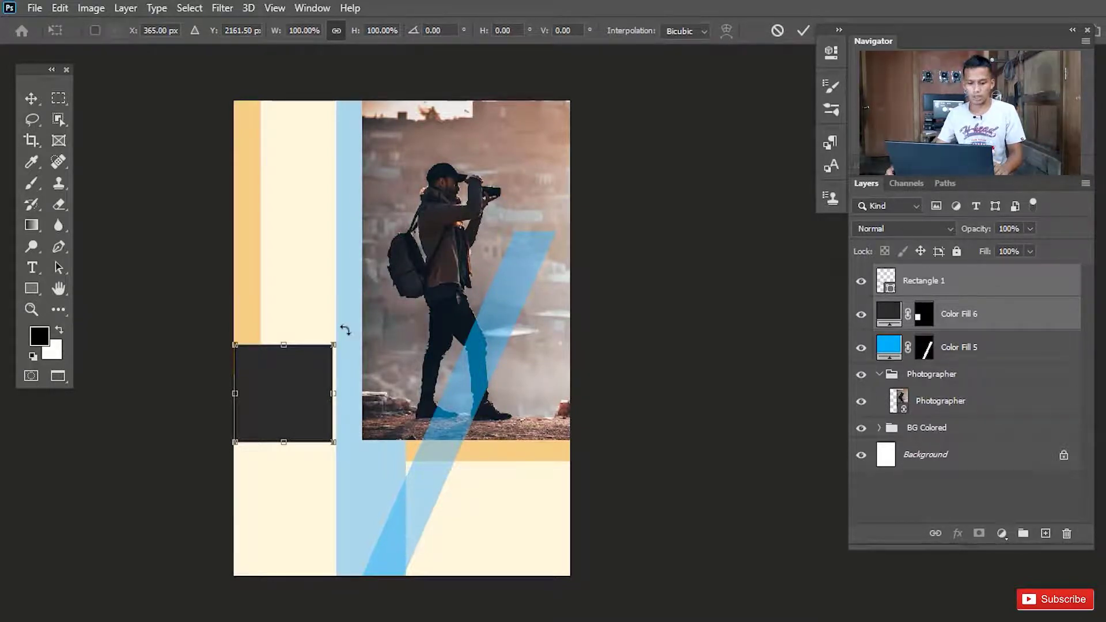
pyautogui.moveTo(345, 329); pyautogui.dragTo(358, 357)
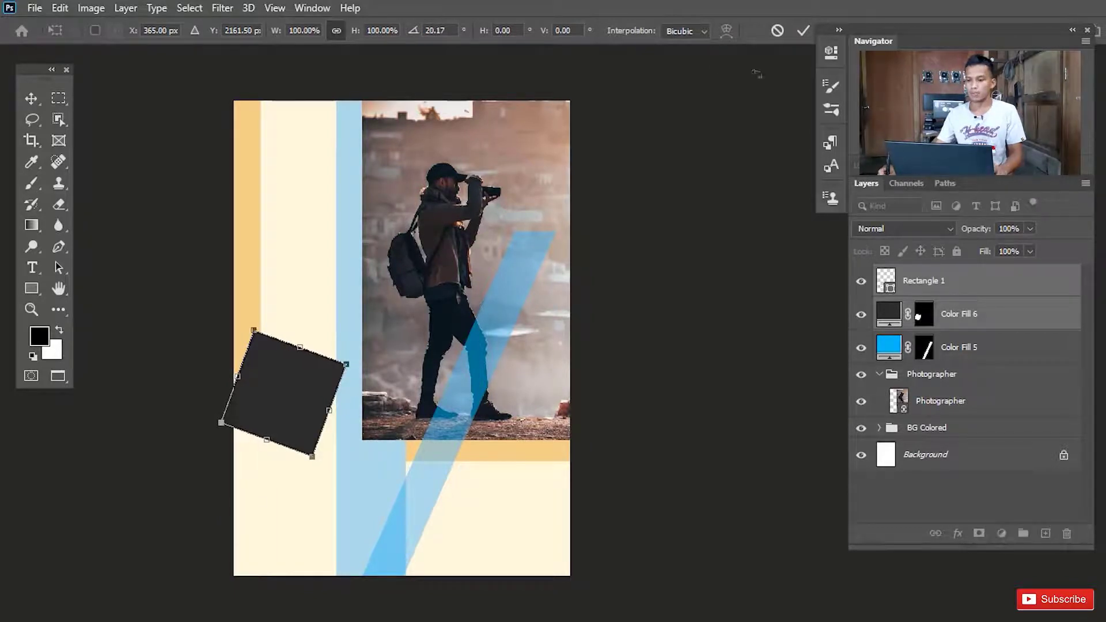
pyautogui.click(803, 31)
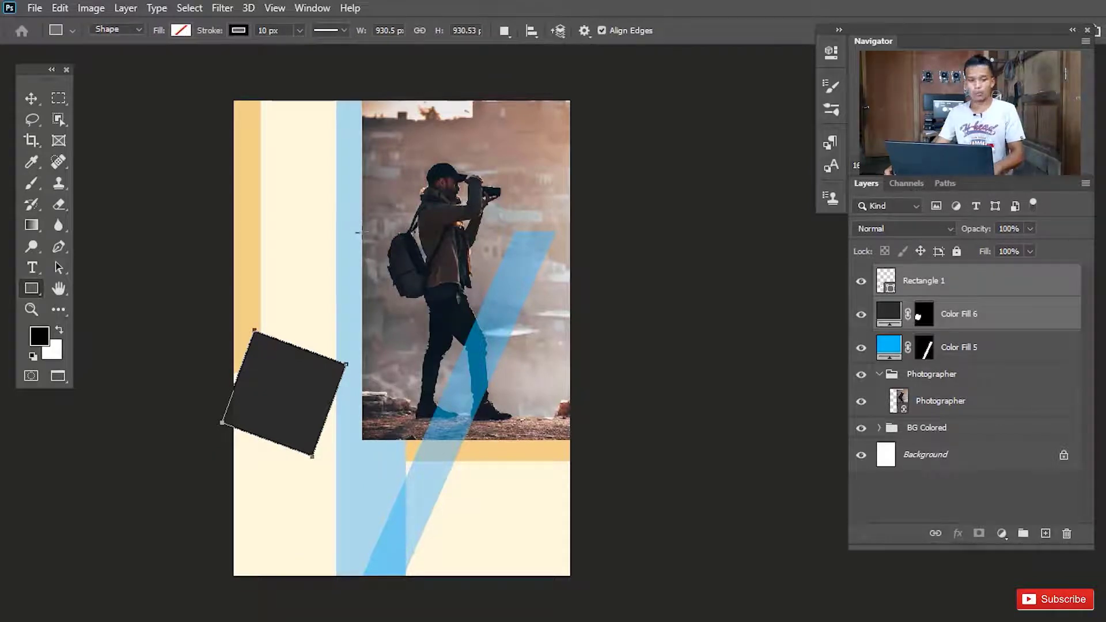
# Offset the Rectangle 1 outline slightly up and to the right of the rotated dark square
pyautogui.press('v')
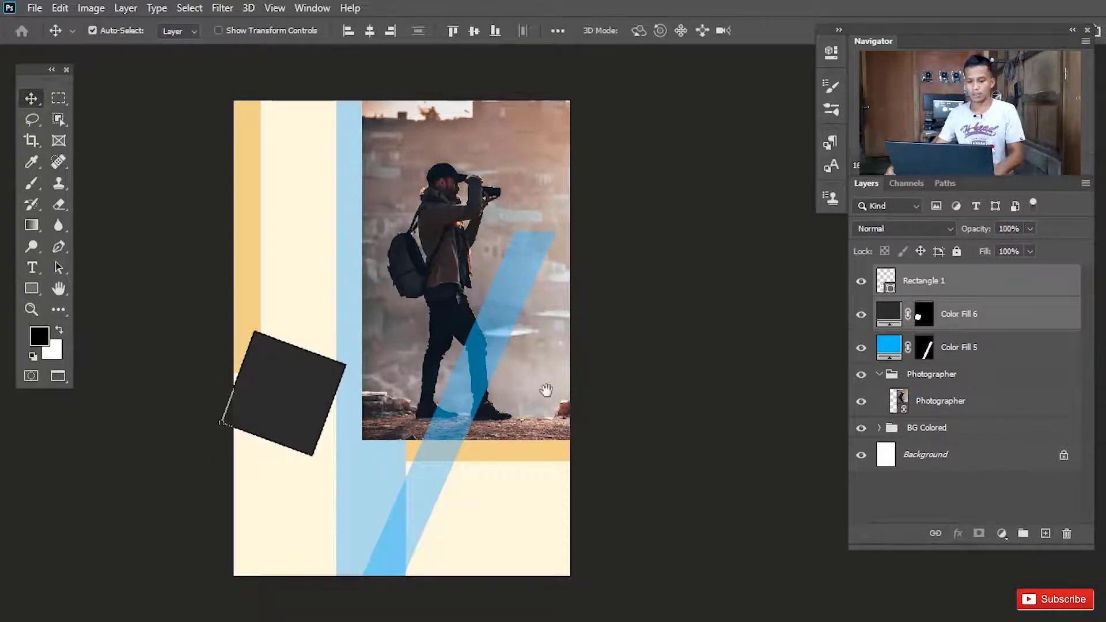
pyautogui.press('space')
pyautogui.moveTo(547, 391); pyautogui.dragTo(618, 386)
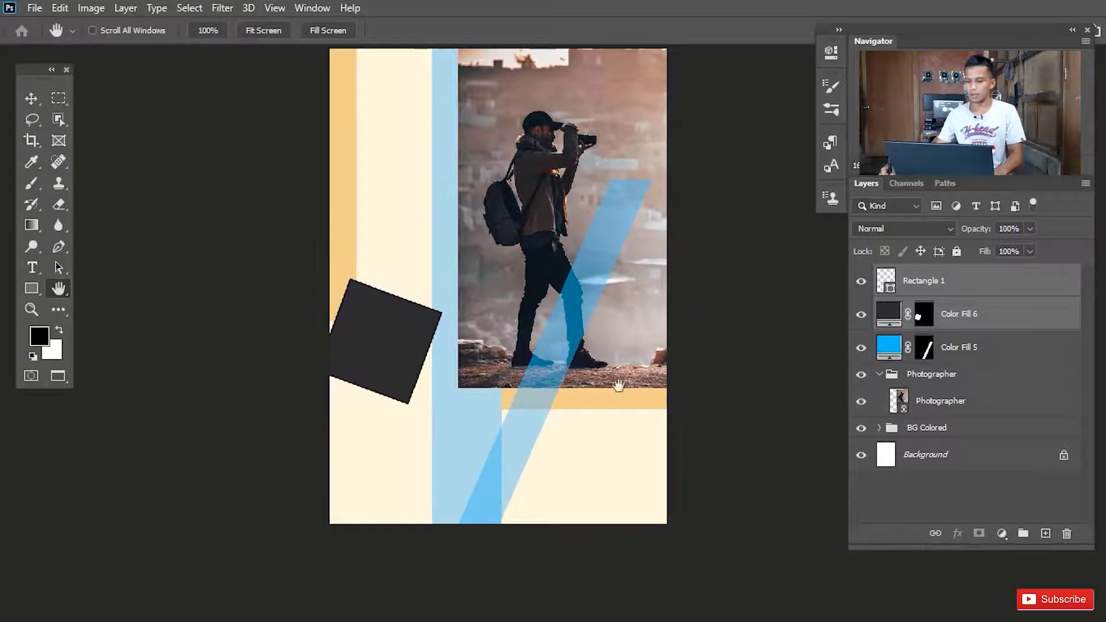
pyautogui.click(983, 293)
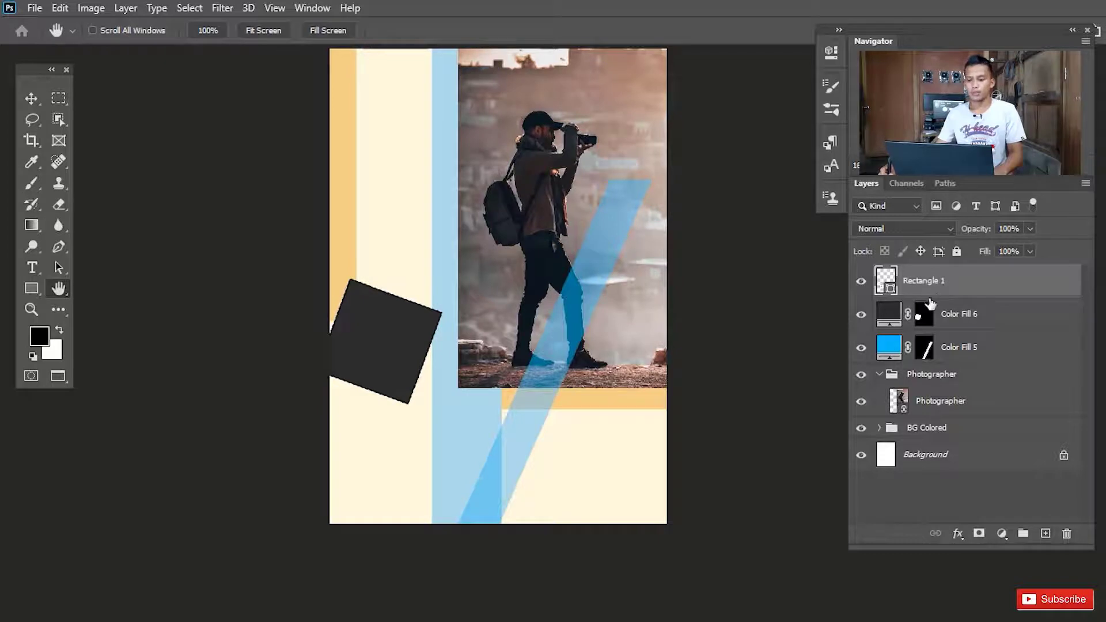
pyautogui.press('v')
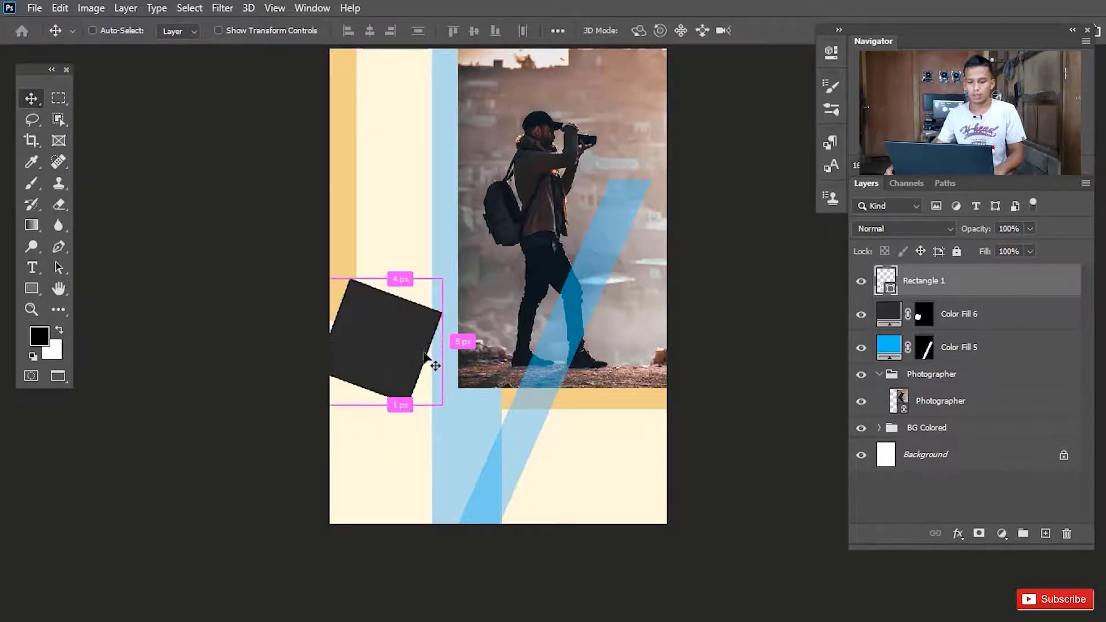
pyautogui.moveTo(427, 381)
pyautogui.mouseDown()
pyautogui.moveTo(442, 374)
pyautogui.moveTo(431, 370)
pyautogui.mouseUp()
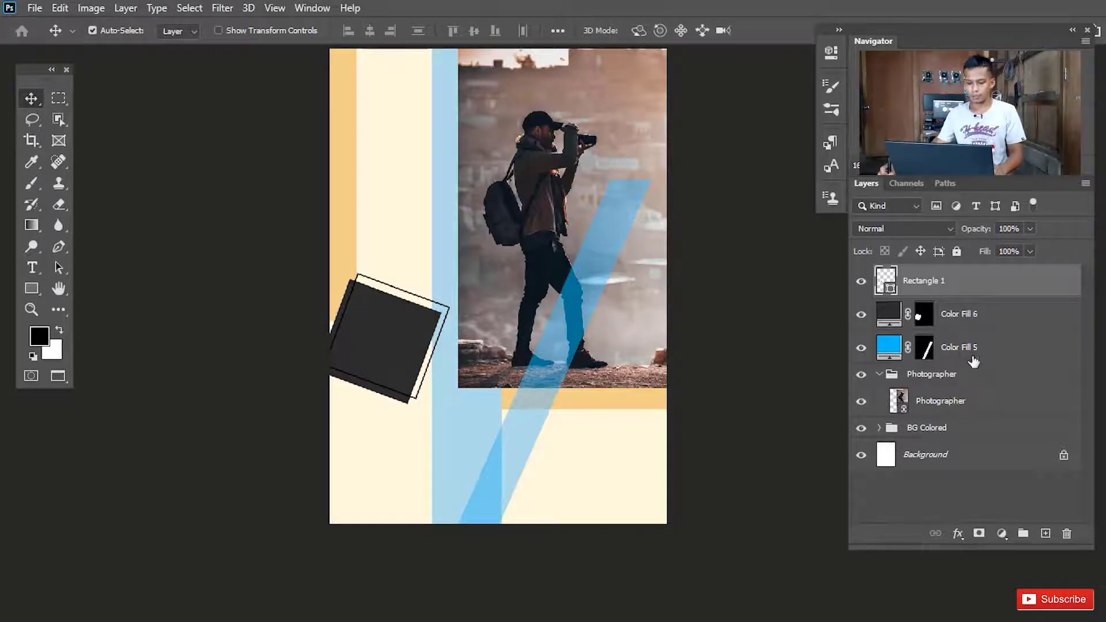
# Group the Rectangle 1, Color Fill 6 and Color Fill 5 layers and name the group Detalye
pyautogui.keyDown('shift'); pyautogui.click(1013, 358); pyautogui.keyUp('shift')
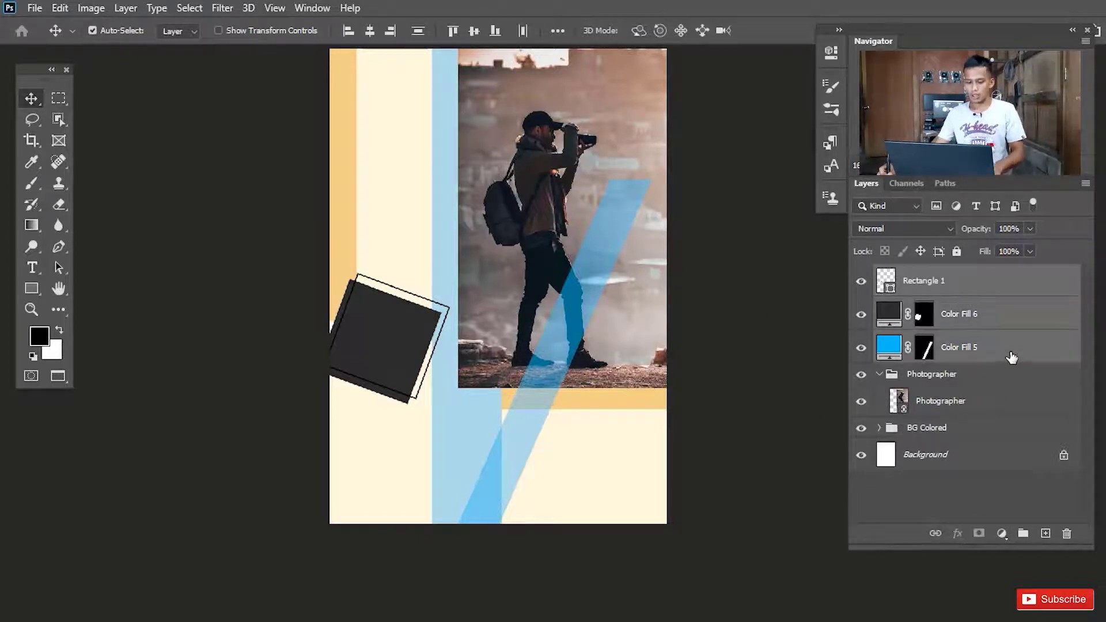
pyautogui.hotkey('ctrl', 'g')
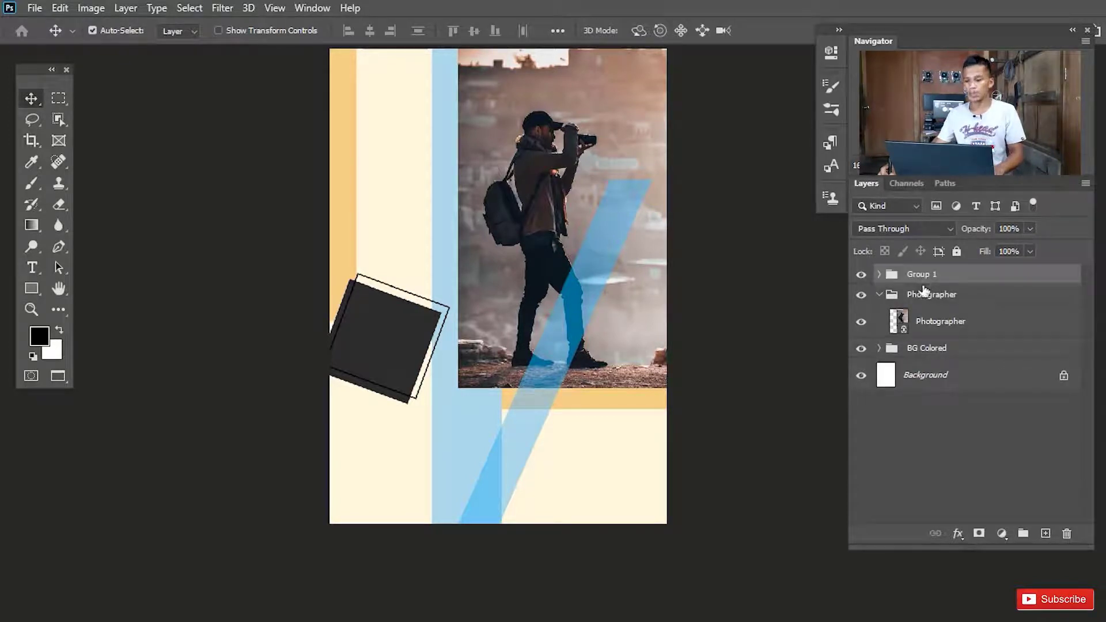
pyautogui.doubleClick(923, 274)
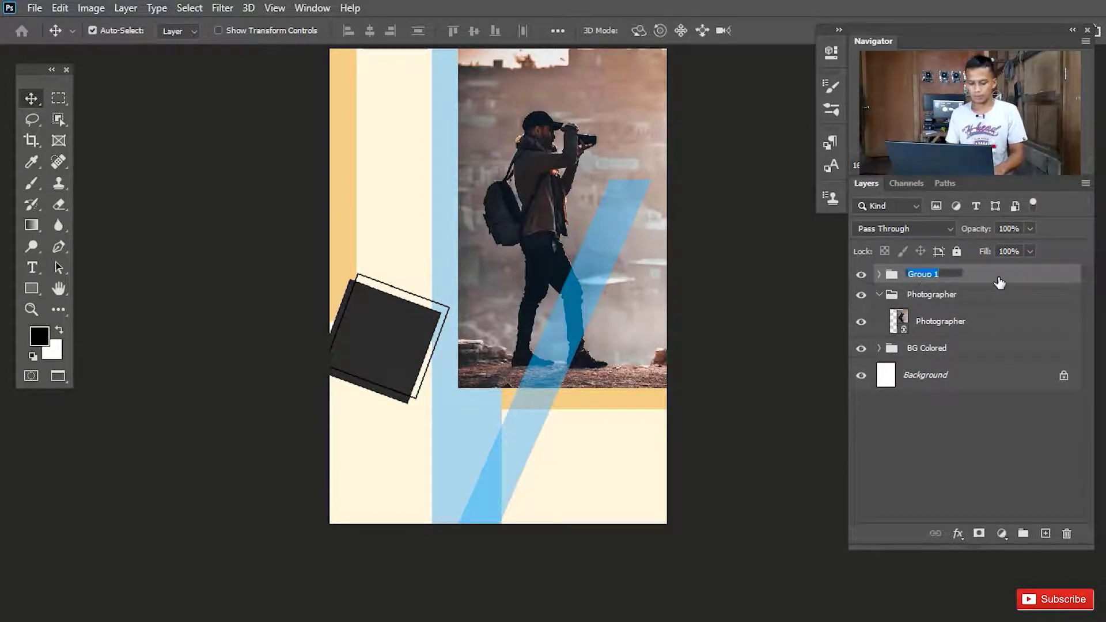
pyautogui.write('D')
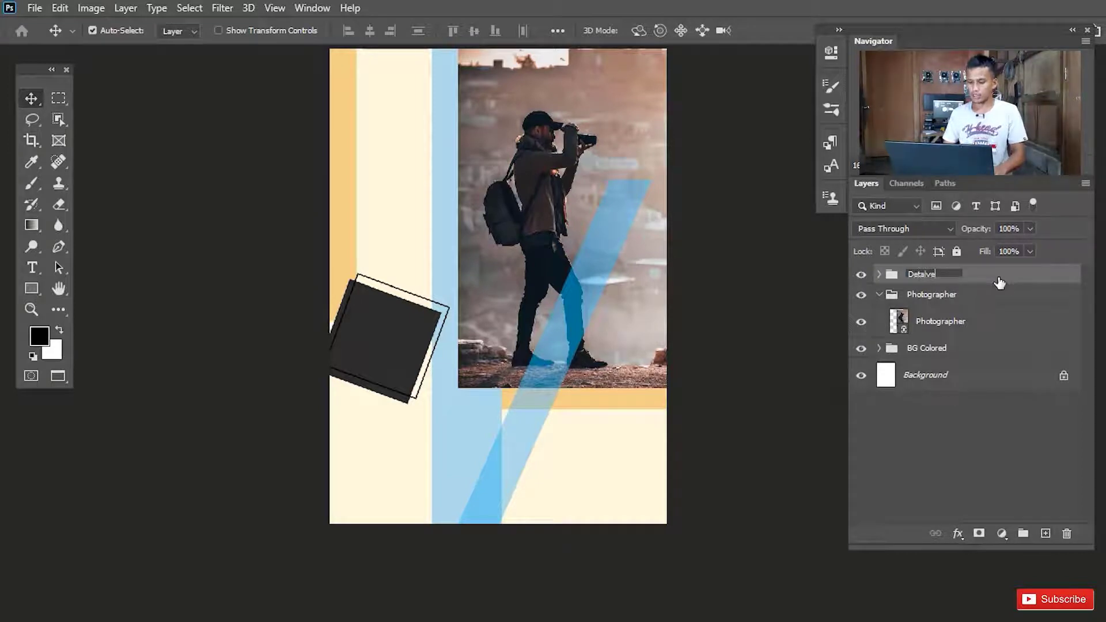
pyautogui.write('etalye')
pyautogui.press('Return')
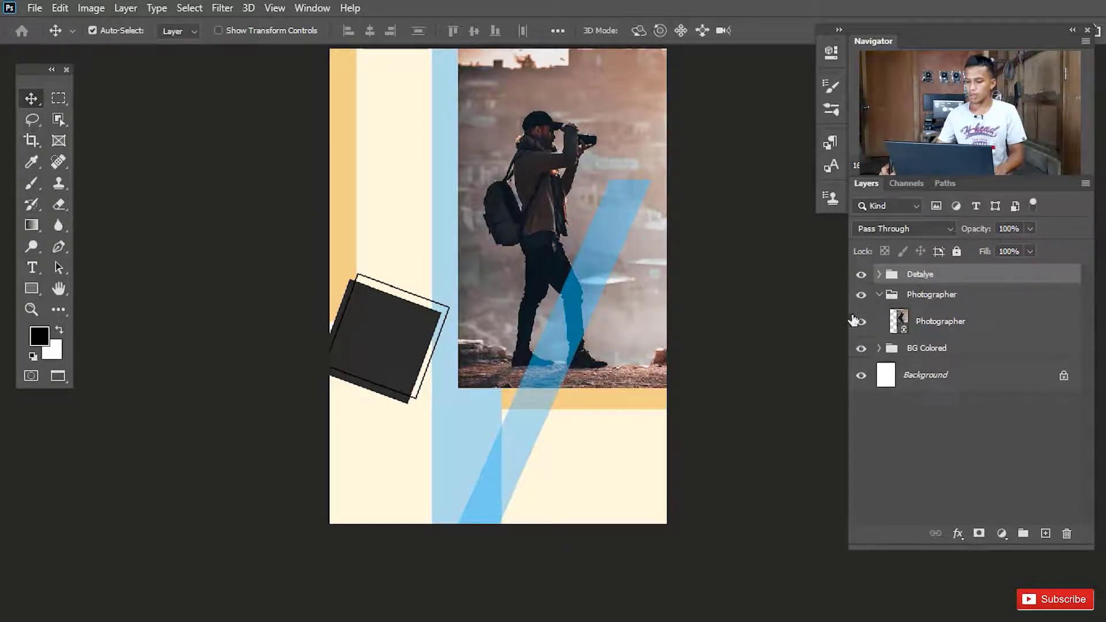
# Check the Photographer group by toggling its visibility, collapse it, and make the Detalye group active
pyautogui.click(883, 296)
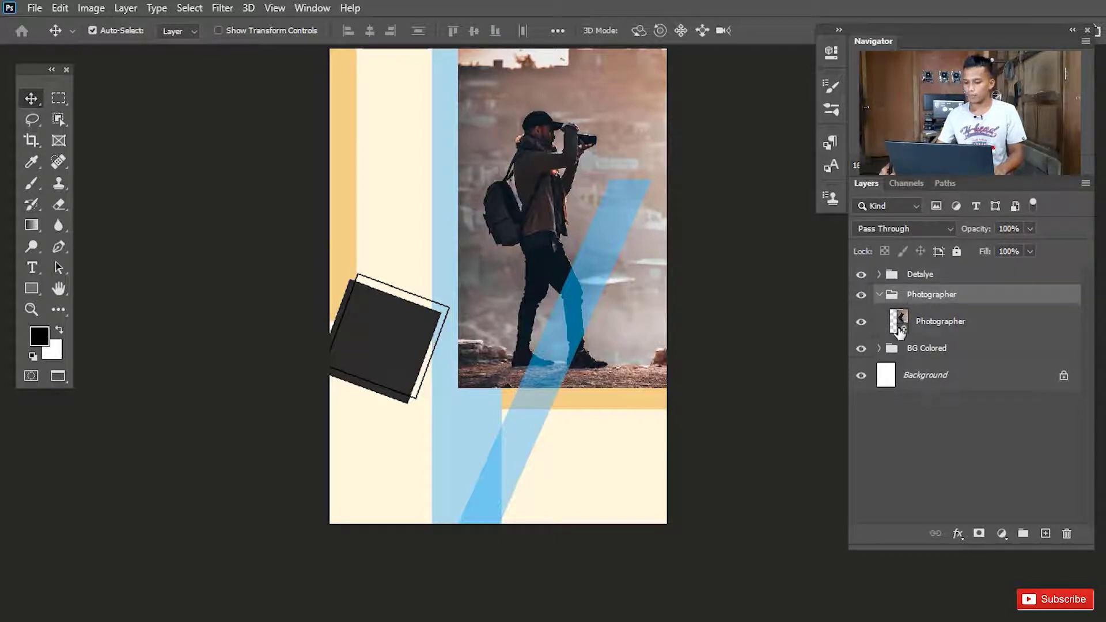
pyautogui.click(861, 294)
pyautogui.click(861, 294)
pyautogui.click(882, 295)
pyautogui.click(995, 277)
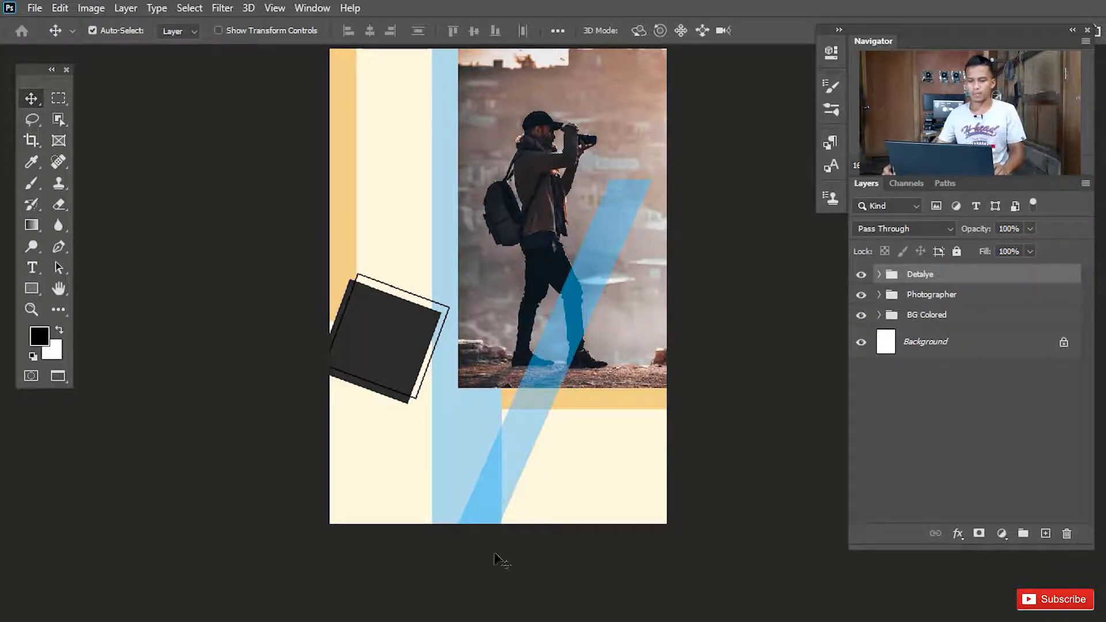
# On a new layer above the Detalye group, make a small circular selection near the upper end of the cream strip, just beside the yellow strip
pyautogui.press('space')
pyautogui.moveTo(581, 363); pyautogui.dragTo(568, 321)
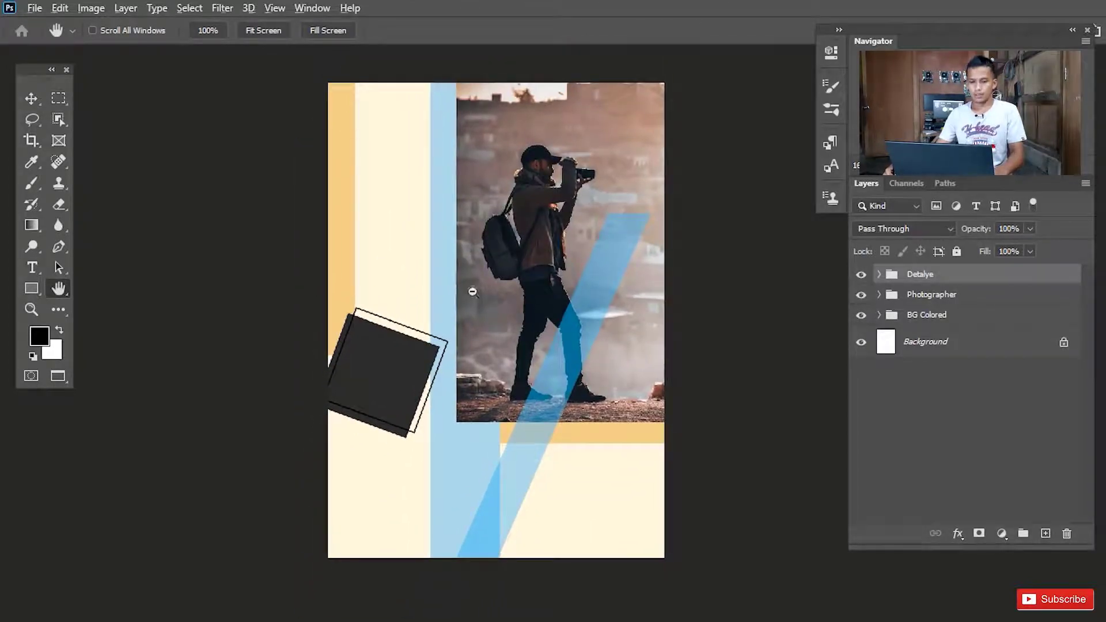
pyautogui.scroll(-1, 501, 297)
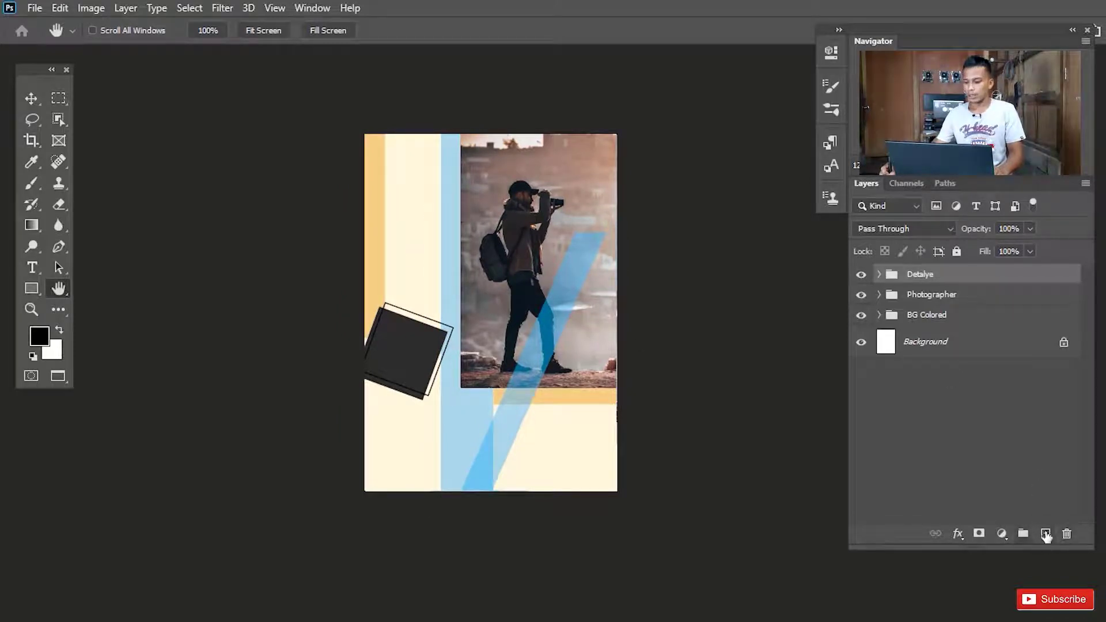
pyautogui.click(1046, 535)
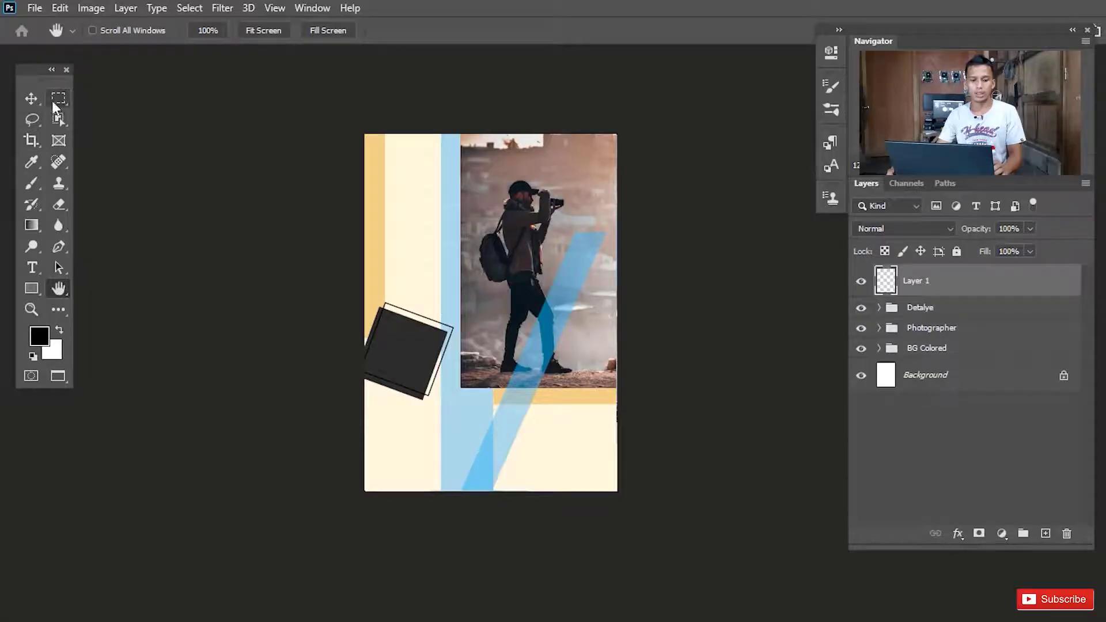
pyautogui.click(59, 98)
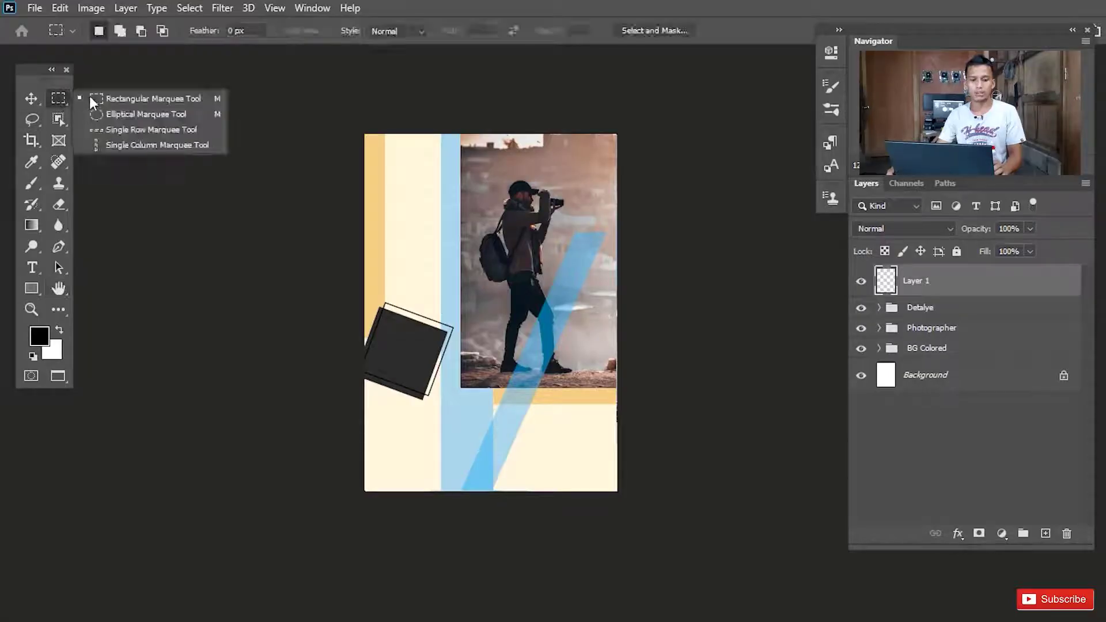
pyautogui.click(156, 116)
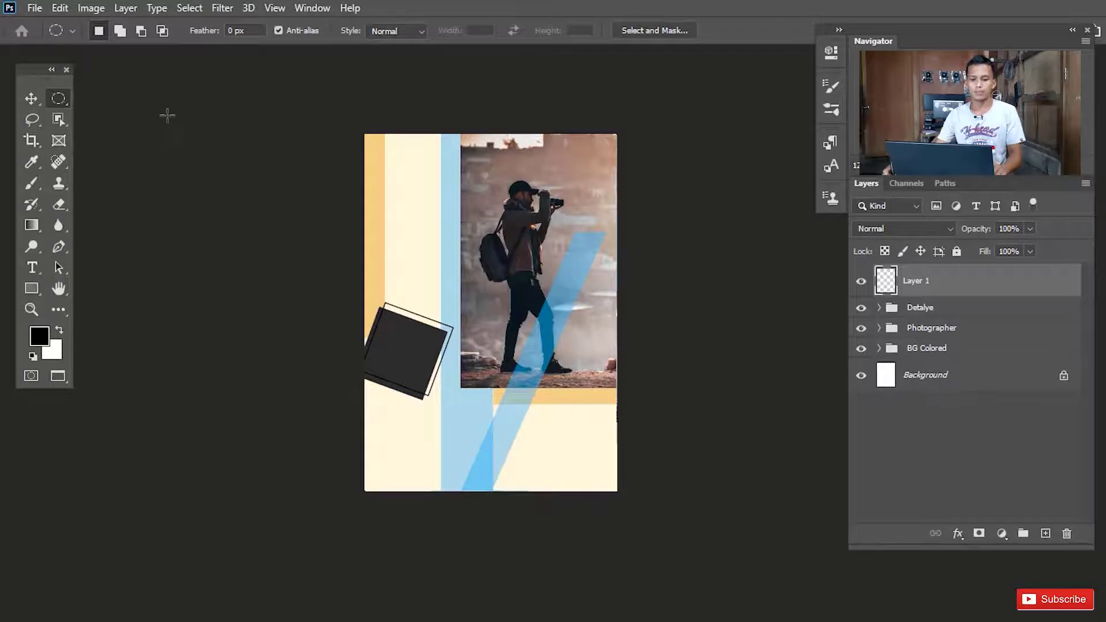
pyautogui.press('h')
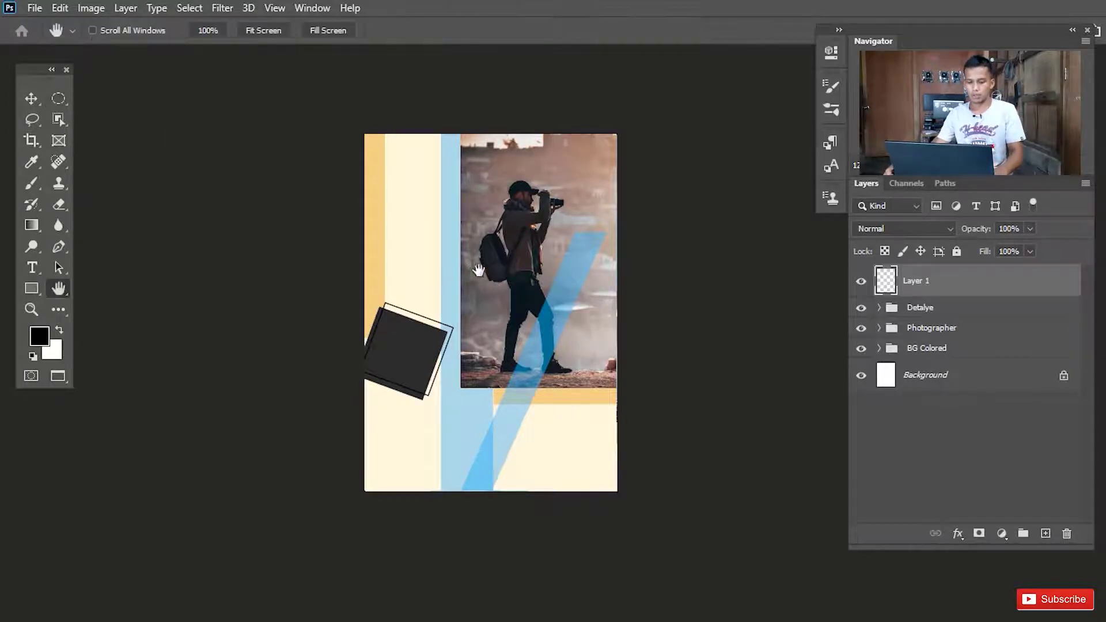
pyautogui.keyDown('alt'); pyautogui.click(453, 272); pyautogui.keyUp('alt')
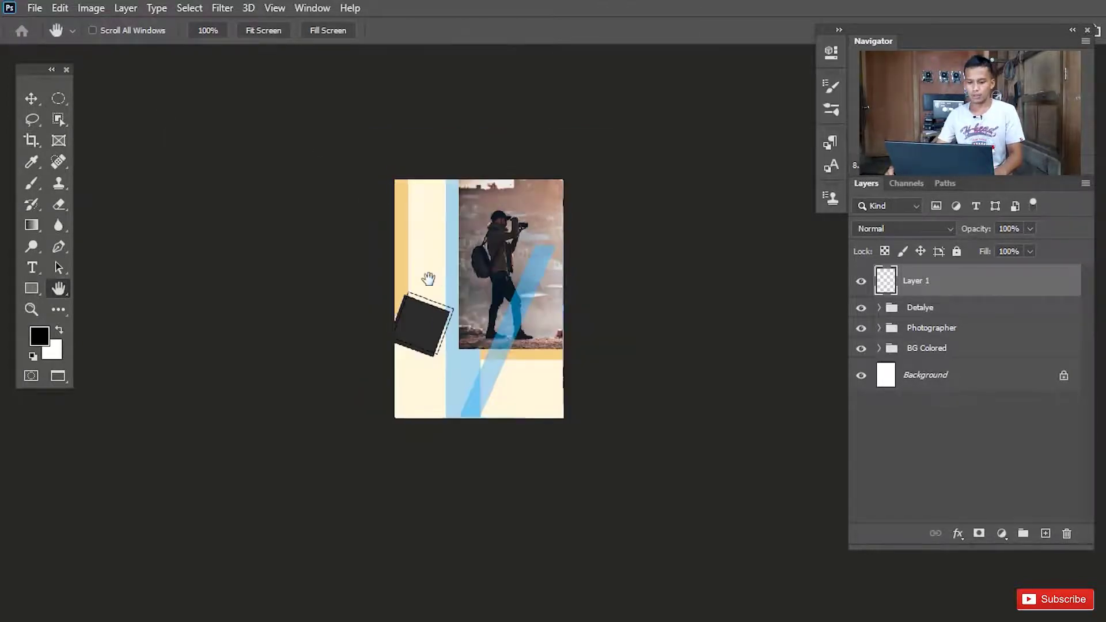
pyautogui.keyDown('alt'); pyautogui.click(453, 272); pyautogui.keyUp('alt')
pyautogui.moveTo(457, 277); pyautogui.dragTo(609, 282)
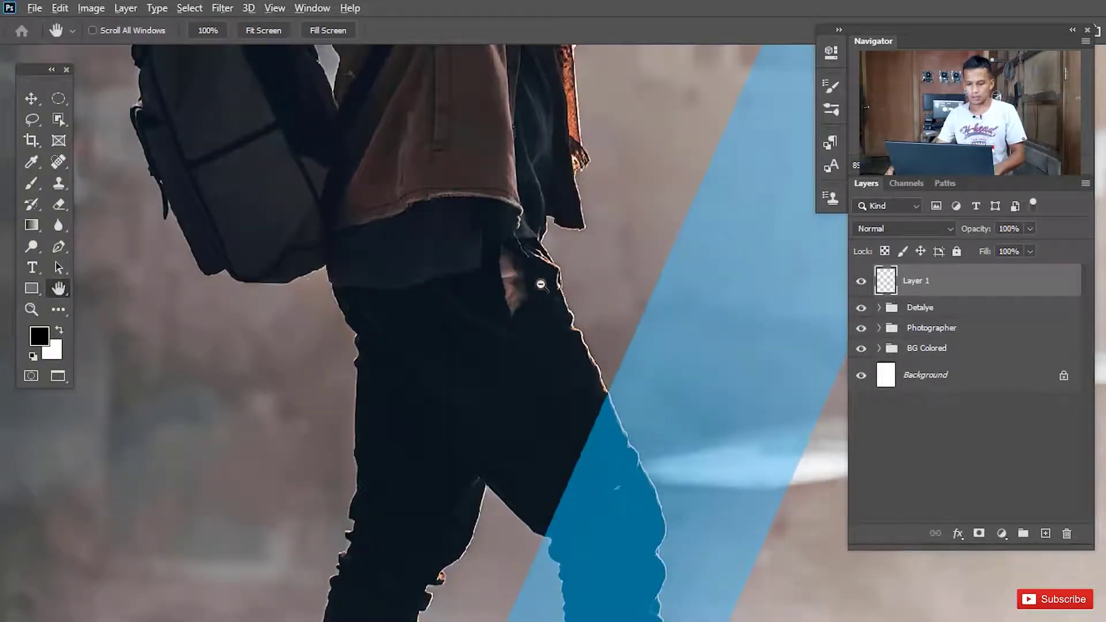
pyautogui.hotkey('ctrl', '-')
pyautogui.hotkey('ctrl', '-')
pyautogui.hotkey('ctrl', '-')
pyautogui.hotkey('ctrl', '-')
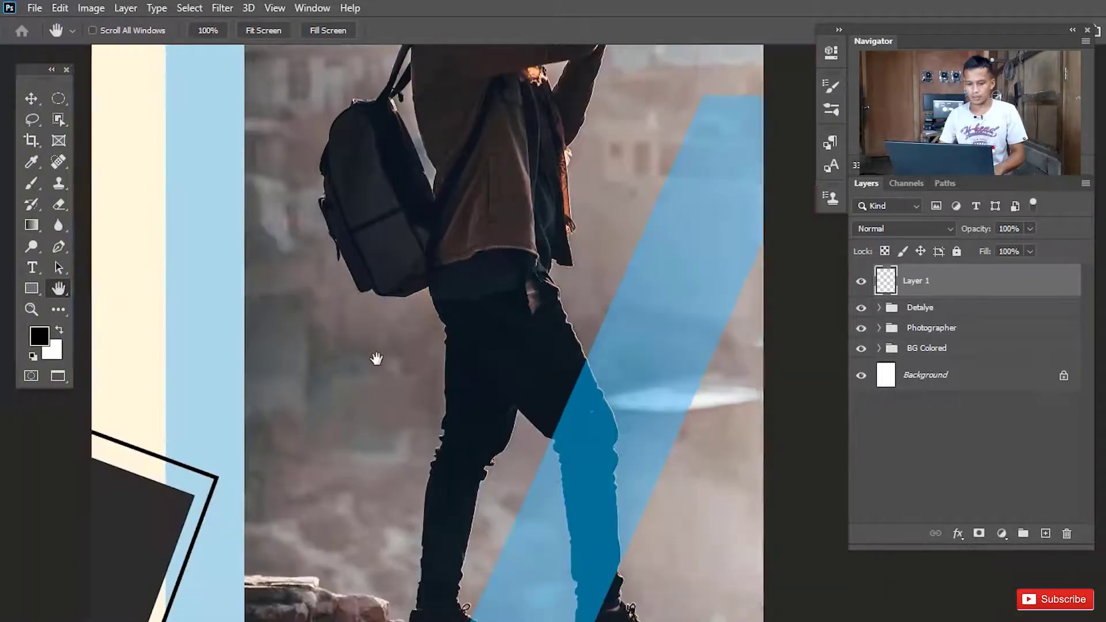
pyautogui.moveTo(319, 234); pyautogui.dragTo(357, 313)
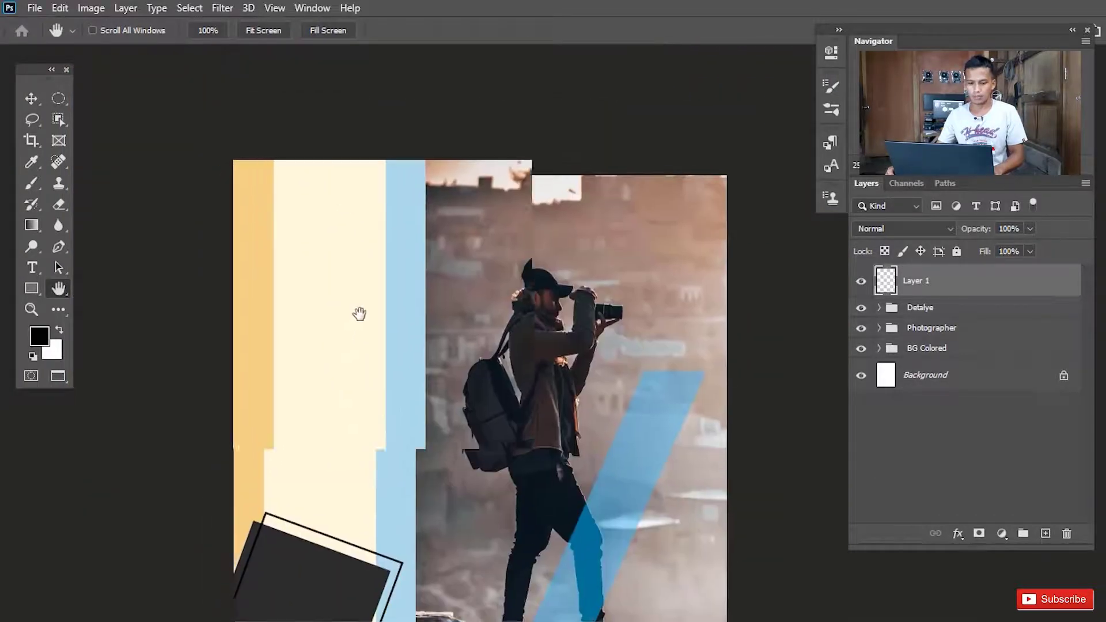
pyautogui.moveTo(366, 403); pyautogui.dragTo(381, 341)
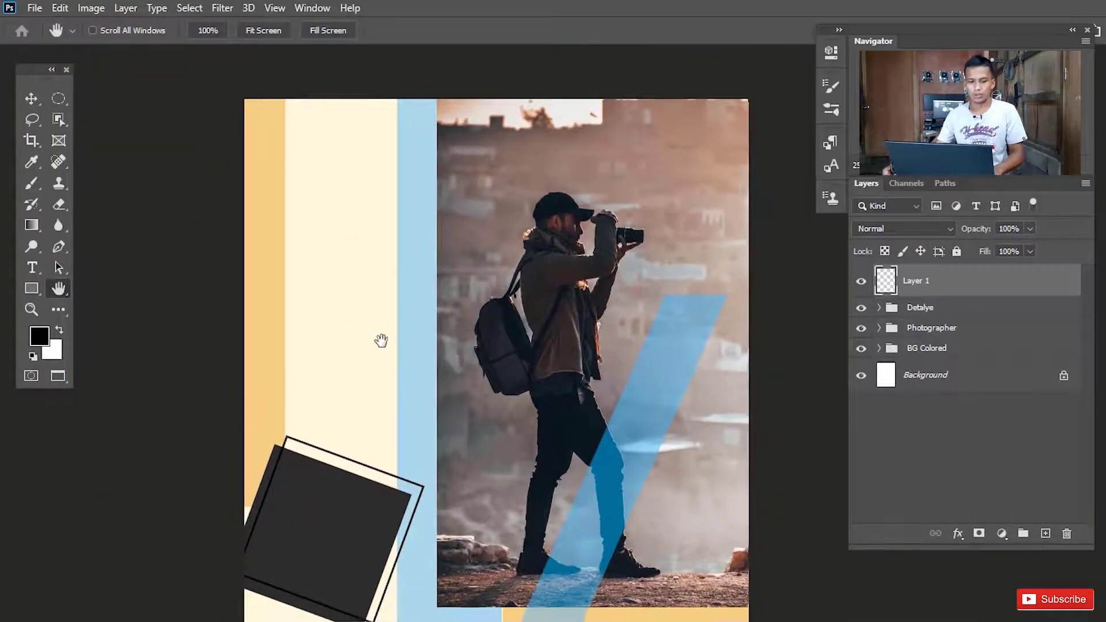
pyautogui.click(60, 99)
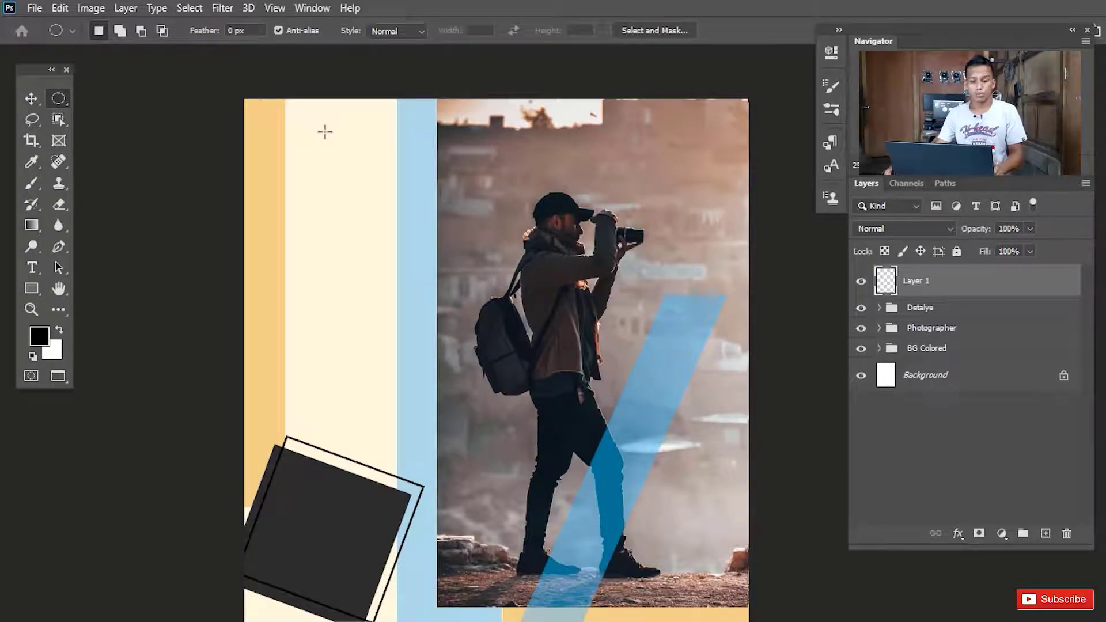
pyautogui.moveTo(297, 123); pyautogui.dragTo(306, 139)
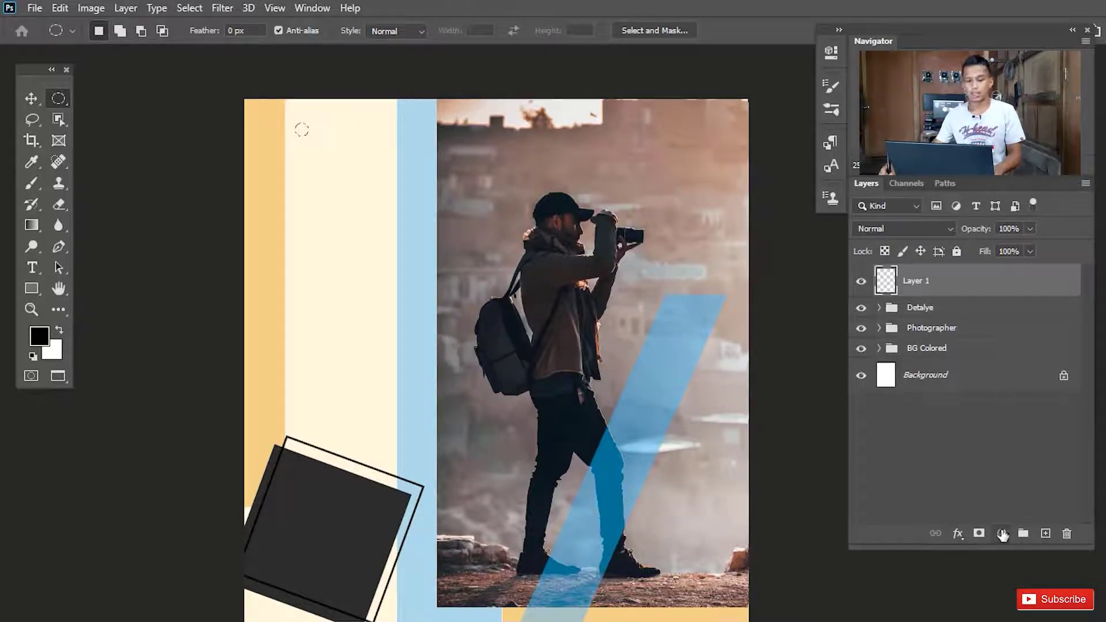
# Fill the small circular selection with a Solid Color fill layer of 000000
pyautogui.click(1003, 535)
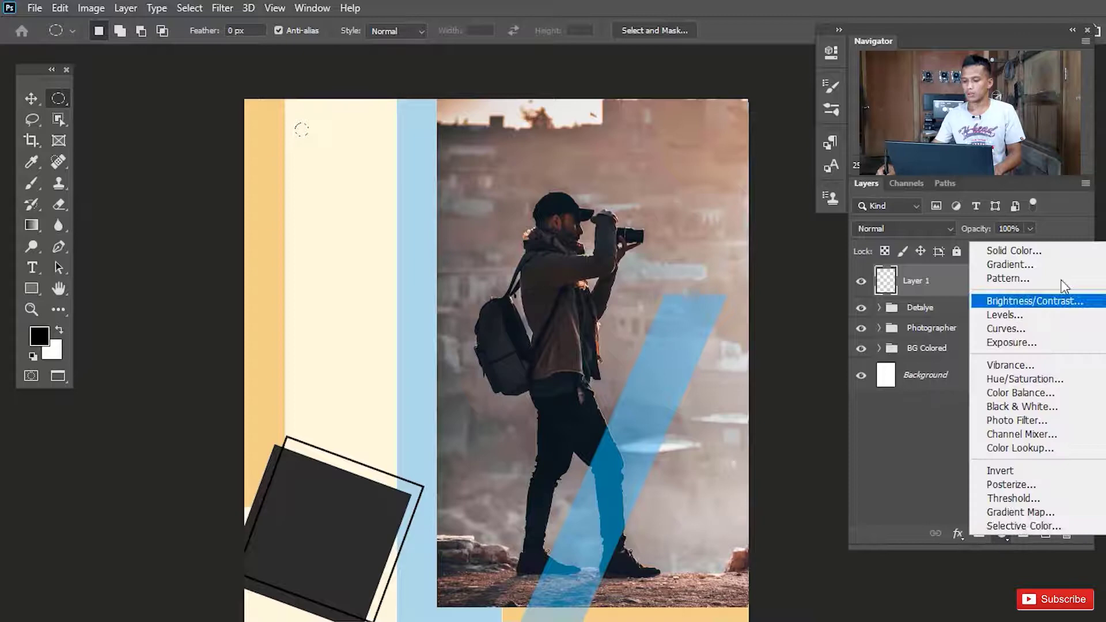
pyautogui.click(1031, 254)
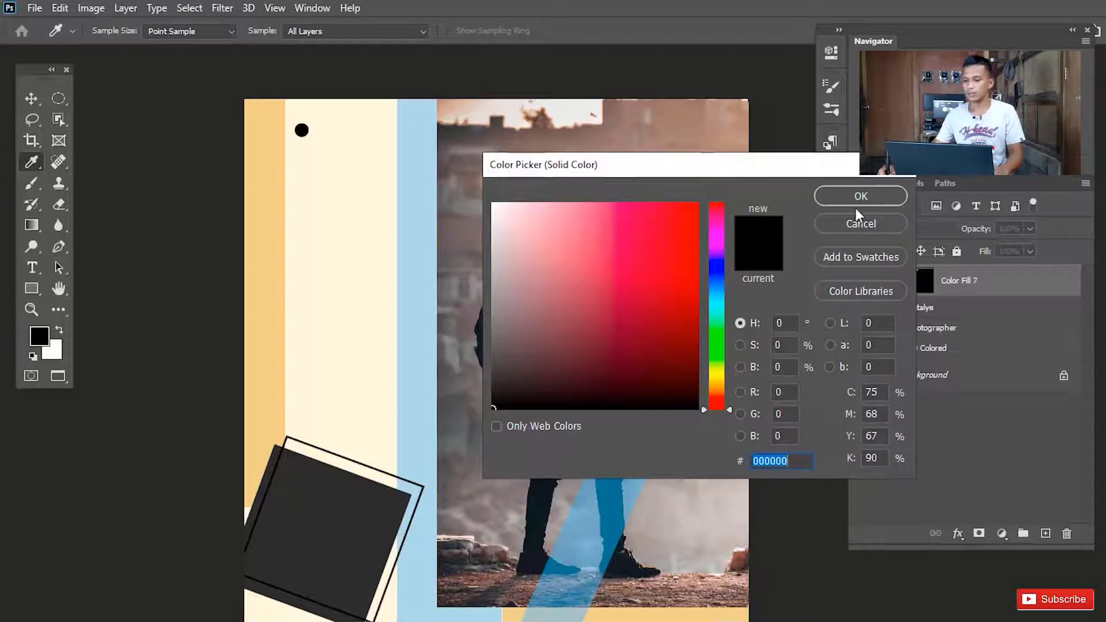
pyautogui.moveTo(805, 168); pyautogui.dragTo(783, 280)
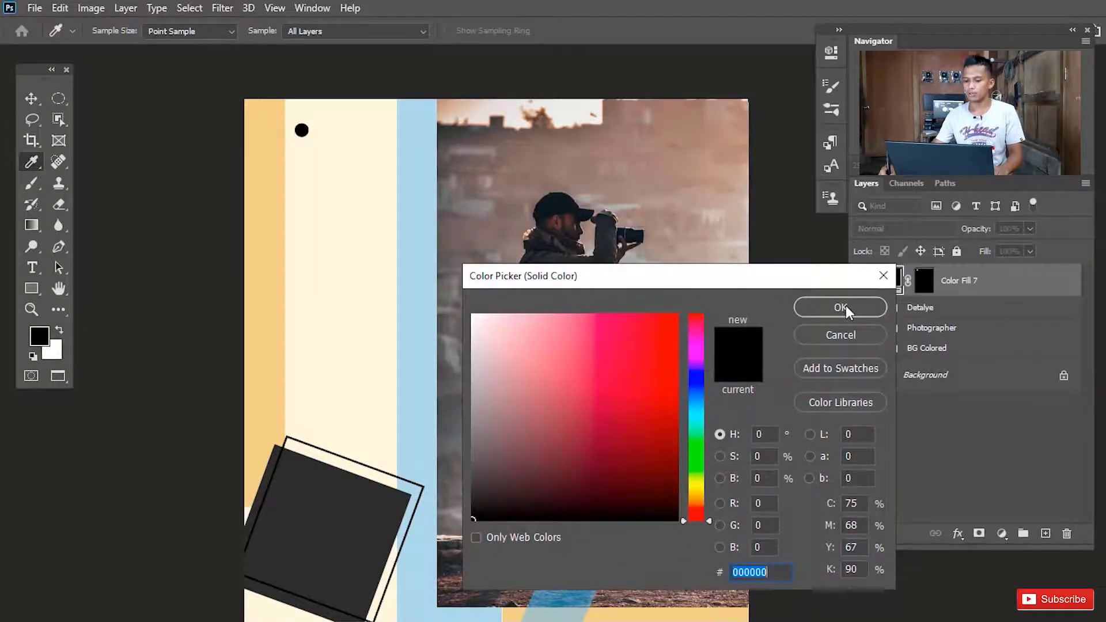
pyautogui.click(840, 308)
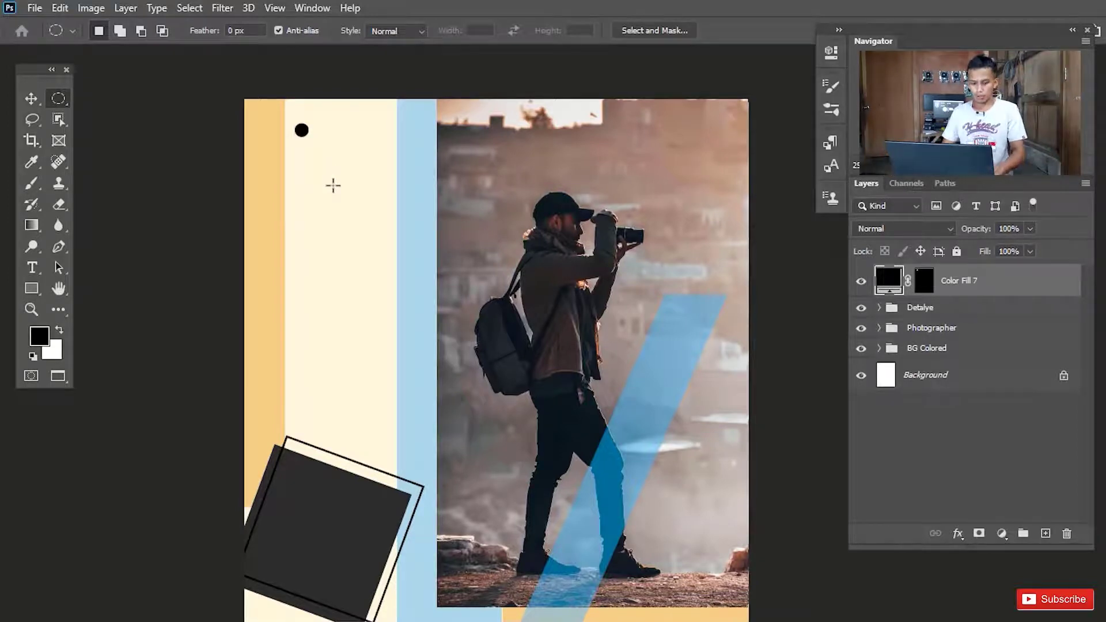
# Duplicate the black dot layer and move the copy horizontally to the right, leaving a gap of about one dot's width
pyautogui.press('v')
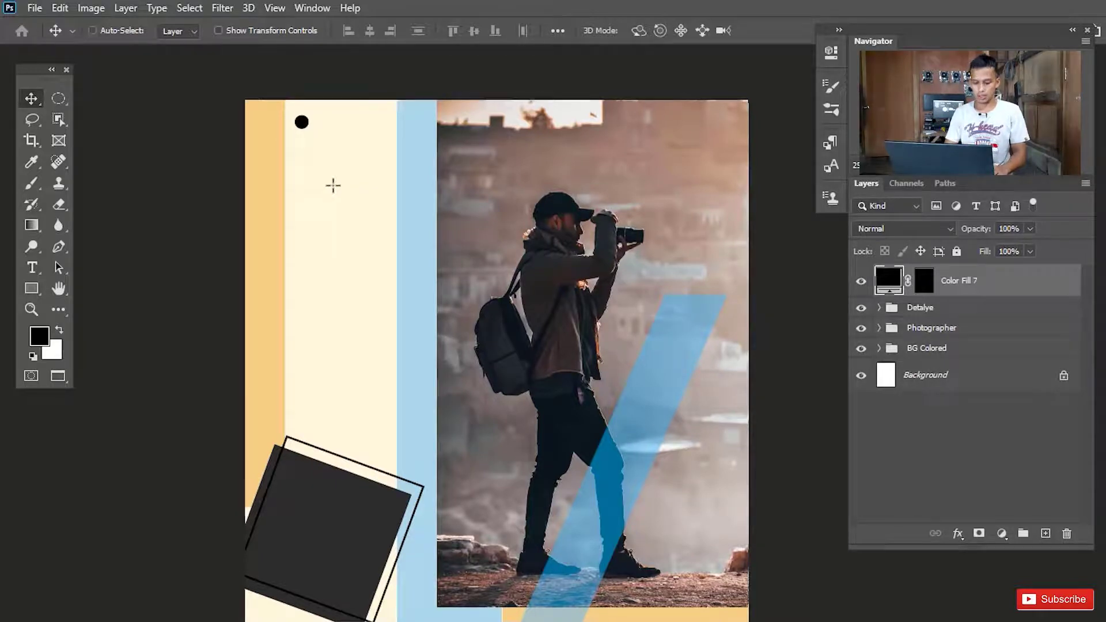
pyautogui.hotkey('ctrl', 'j')
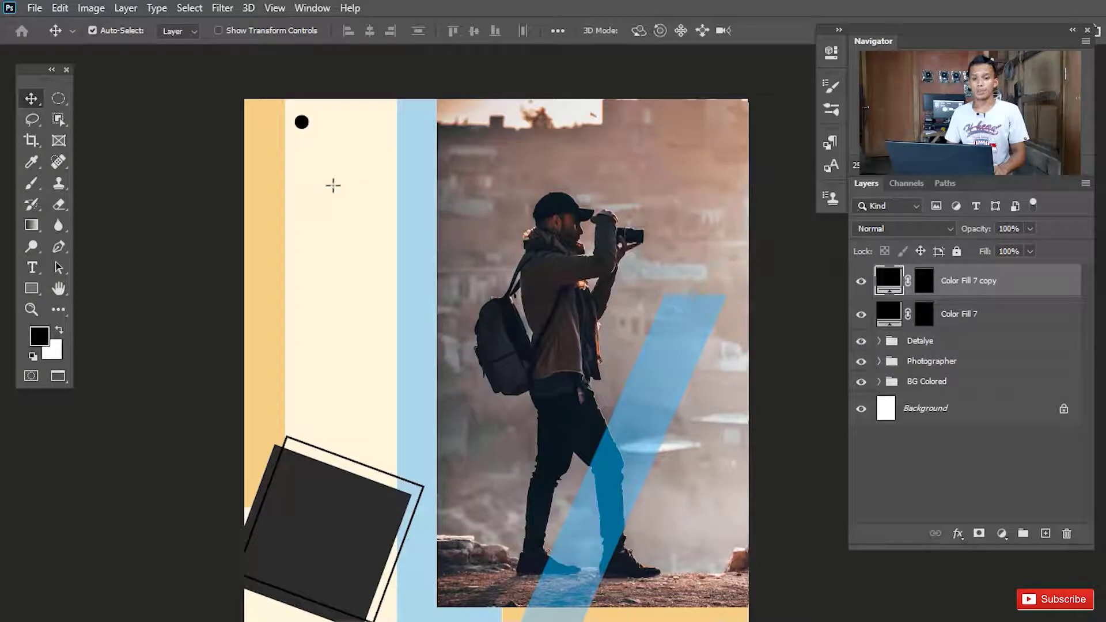
pyautogui.hotkey('shift', 'Right')
pyautogui.hotkey('shift', 'Right')
pyautogui.hotkey('shift', 'Right')
pyautogui.hotkey('shift', 'Right')
pyautogui.hotkey('shift', 'Right')
pyautogui.hotkey('shift', 'Right')
pyautogui.hotkey('shift', 'Right')
pyautogui.hotkey('shift', 'Right')
pyautogui.hotkey('shift', 'Right')
pyautogui.hotkey('shift', 'Right')
pyautogui.hotkey('shift', 'Right')
pyautogui.hotkey('shift', 'Right')
pyautogui.hotkey('shift', 'Right')
pyautogui.hotkey('shift', 'Right')
pyautogui.hotkey('shift', 'Right')
pyautogui.hotkey('shift', 'Right')
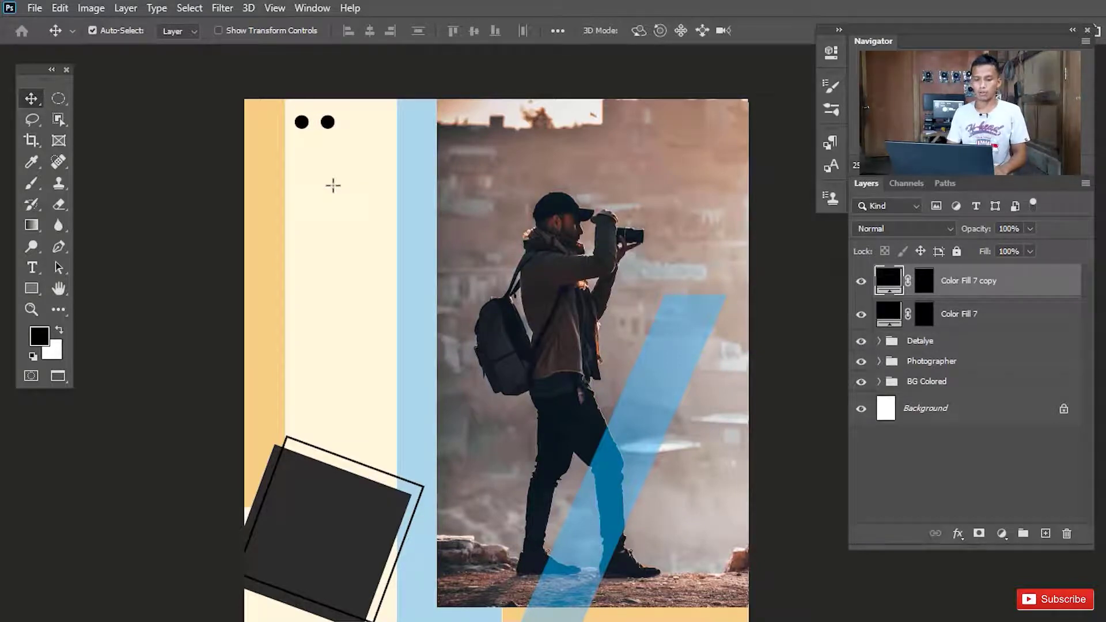
# Duplicate the second dot and shift the copy right to make a third, evenly spaced dot in the row
pyautogui.hotkey('ctrl', 'j')
pyautogui.hotkey('shift', 'Right')
pyautogui.hotkey('shift', 'Right')
pyautogui.hotkey('shift', 'Right')
pyautogui.hotkey('shift', 'Right')
pyautogui.hotkey('shift', 'Right')
pyautogui.hotkey('shift', 'Right')
pyautogui.hotkey('shift', 'Right')
pyautogui.hotkey('shift', 'Right')
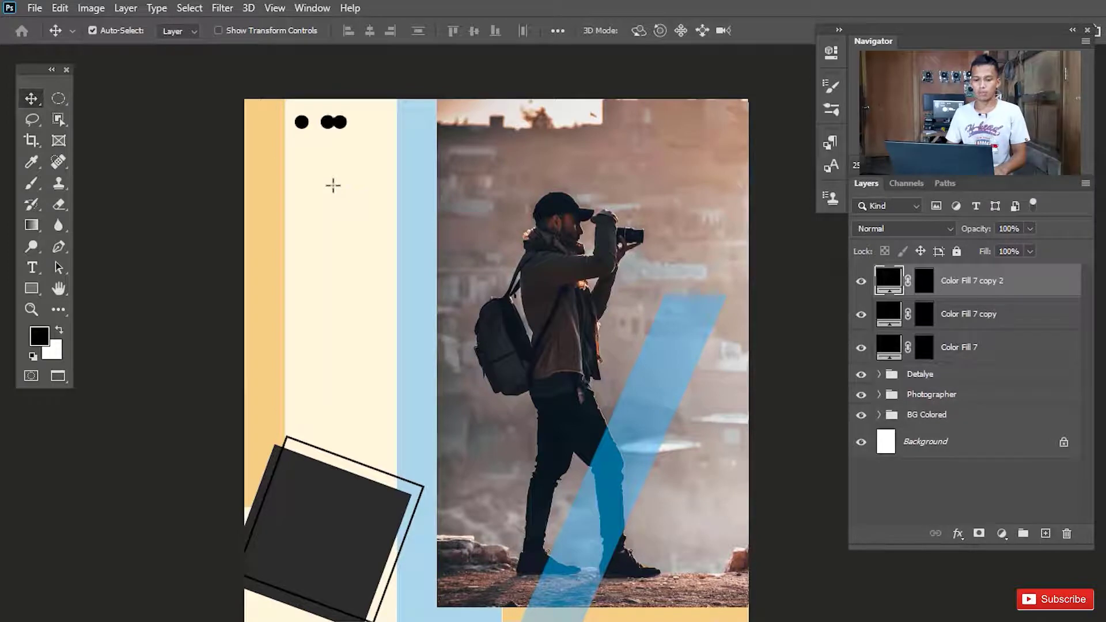
pyautogui.hotkey('shift', 'Right')
pyautogui.hotkey('shift', 'Right')
pyautogui.hotkey('shift', 'Right')
pyautogui.hotkey('shift', 'Right')
pyautogui.hotkey('shift', 'Right')
pyautogui.hotkey('shift', 'Right')
pyautogui.hotkey('shift', 'Right')
pyautogui.hotkey('shift', 'Right')
pyautogui.hotkey('shift', 'Right')
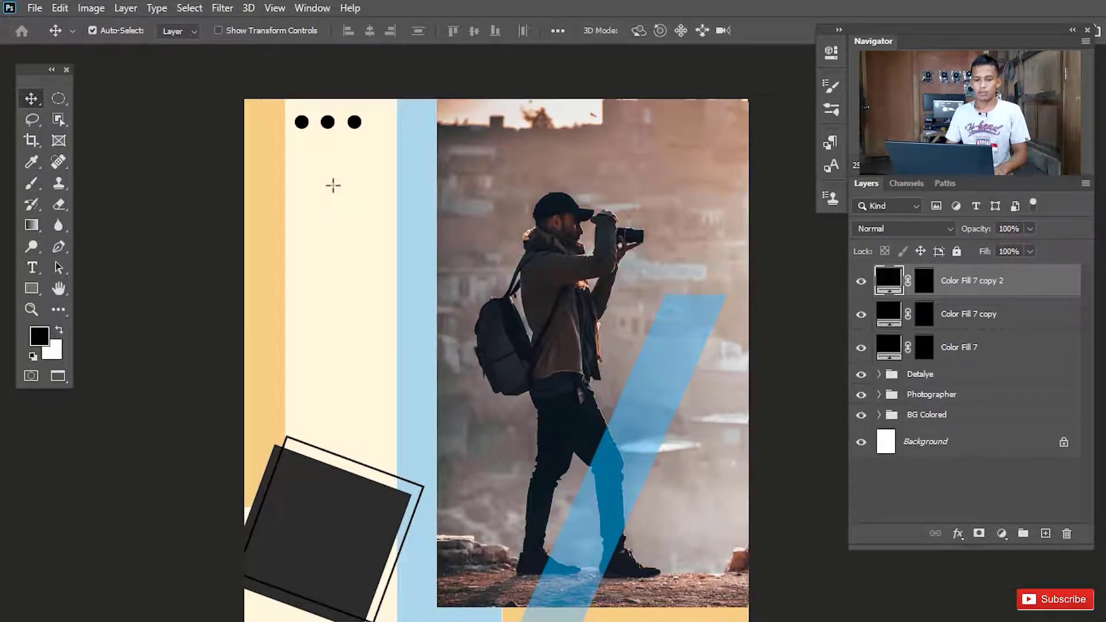
# Add a fourth dot to complete the row across the cream strip by duplicating the third and shifting it right at equal spacing
pyautogui.hotkey('ctrl', 'j')
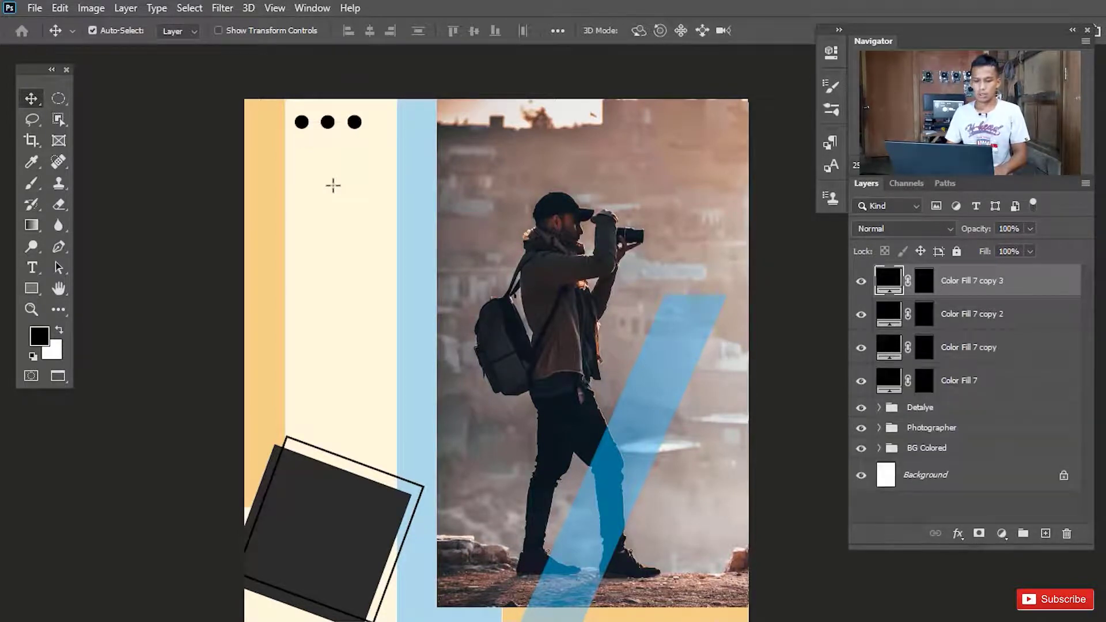
pyautogui.hotkey('shift', 'Right')
pyautogui.hotkey('shift', 'Right')
pyautogui.hotkey('shift', 'Right')
pyautogui.hotkey('shift', 'Right')
pyautogui.hotkey('shift', 'Right')
pyautogui.hotkey('shift', 'Right')
pyautogui.hotkey('shift', 'Right')
pyautogui.hotkey('shift', 'Right')
pyautogui.hotkey('shift', 'Right')
pyautogui.hotkey('shift', 'Right')
pyautogui.hotkey('shift', 'Right')
pyautogui.hotkey('shift', 'Right')
pyautogui.hotkey('shift', 'Right')
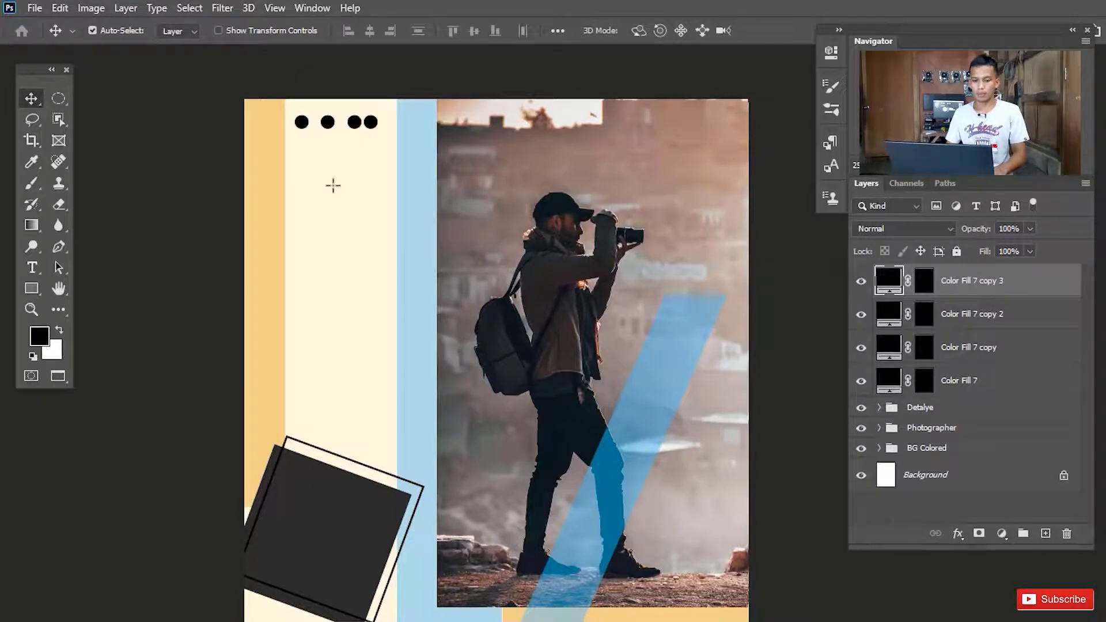
pyautogui.hotkey('shift', 'Right')
pyautogui.hotkey('shift', 'Right')
pyautogui.hotkey('shift', 'Right')
pyautogui.hotkey('shift', 'Right')
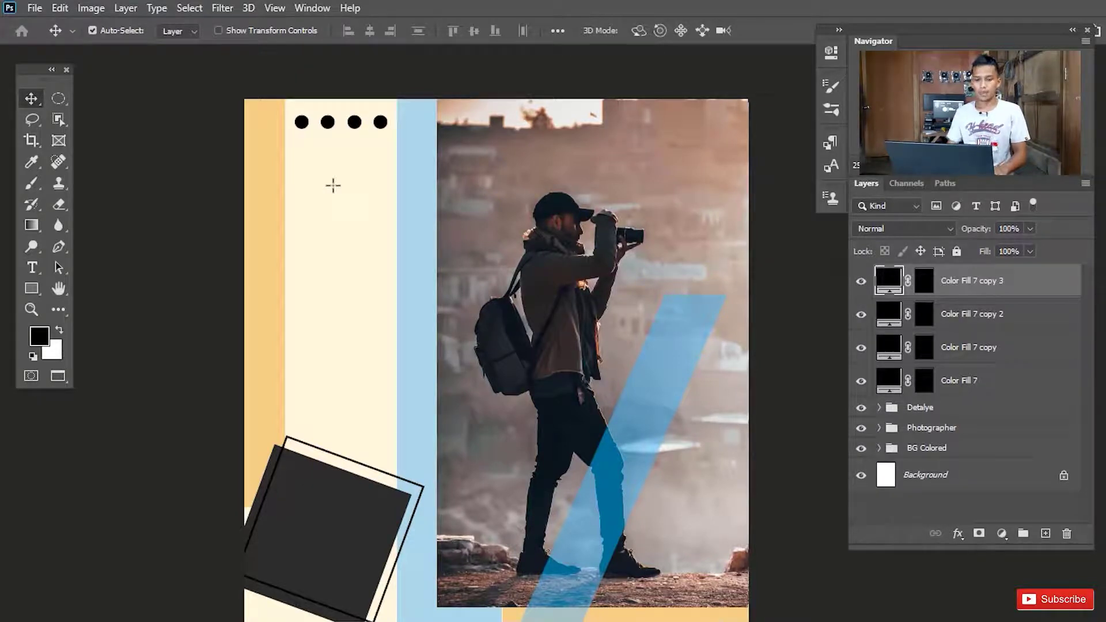
# Duplicate the fourth dot and place the copy directly below the first dot, with the row's spacing, to start a column
pyautogui.hotkey('ctrl', 'j')
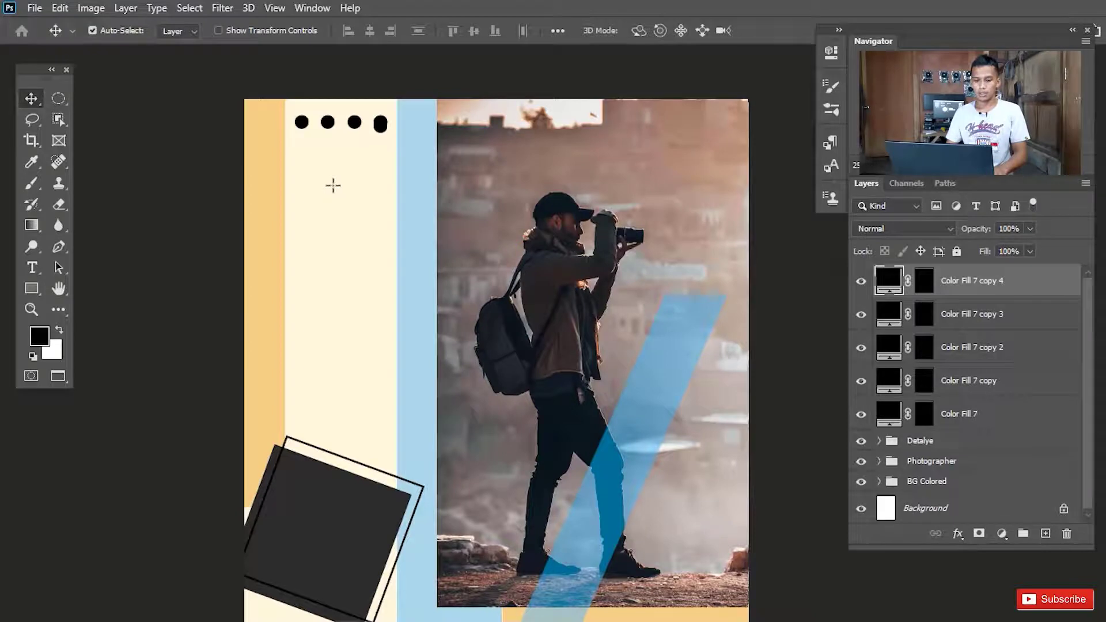
pyautogui.hotkey('shift', 'Down')
pyautogui.hotkey('shift', 'Down')
pyautogui.hotkey('shift', 'Down')
pyautogui.hotkey('shift', 'Down')
pyautogui.hotkey('shift', 'Down')
pyautogui.hotkey('shift', 'Down')
pyautogui.hotkey('shift', 'Down')
pyautogui.hotkey('shift', 'Down')
pyautogui.hotkey('shift', 'Down')
pyautogui.hotkey('shift', 'Down')
pyautogui.hotkey('shift', 'Left')
pyautogui.hotkey('shift', 'Left')
pyautogui.hotkey('shift', 'Left')
pyautogui.hotkey('shift', 'Left')
pyautogui.hotkey('shift', 'Left')
pyautogui.hotkey('shift', 'Left')
pyautogui.hotkey('shift', 'Left')
pyautogui.hotkey('shift', 'Left')
pyautogui.hotkey('shift', 'Left')
pyautogui.hotkey('shift', 'Left')
pyautogui.hotkey('shift', 'Left')
pyautogui.hotkey('shift', 'Left')
pyautogui.hotkey('shift', 'Left')
pyautogui.hotkey('shift', 'Left')
pyautogui.hotkey('shift', 'Left')
pyautogui.hotkey('shift', 'Left')
pyautogui.hotkey('shift', 'Left')
pyautogui.hotkey('shift', 'Left')
pyautogui.hotkey('shift', 'Left')
pyautogui.hotkey('shift', 'Left')
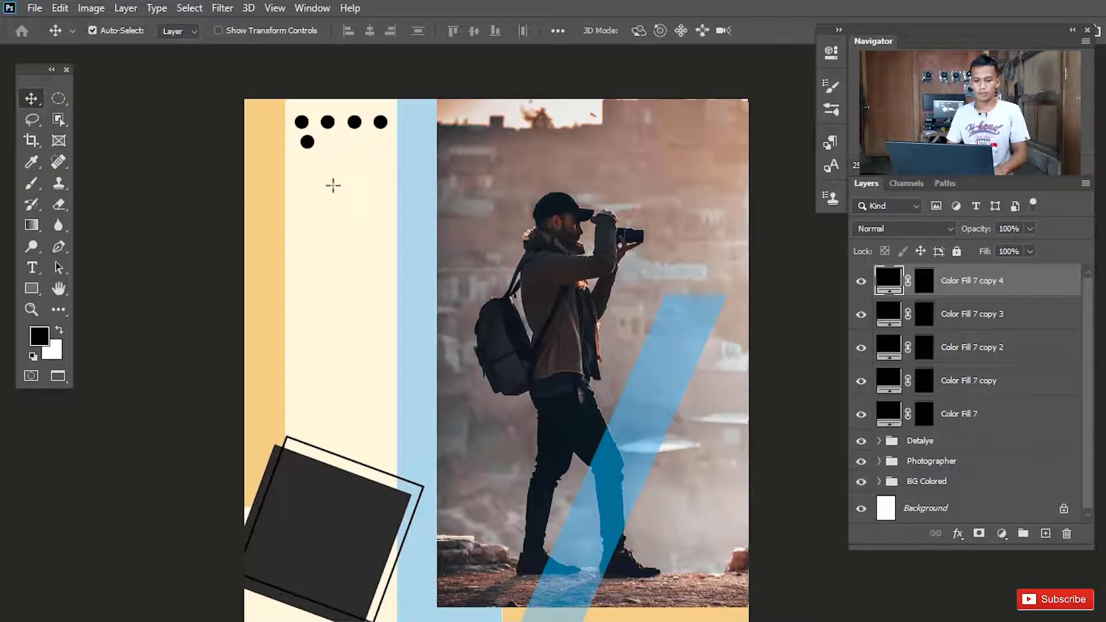
pyautogui.hotkey('shift', 'Left')
pyautogui.hotkey('shift', 'Left')
pyautogui.hotkey('shift', 'Left')
pyautogui.hotkey('shift', 'Left')
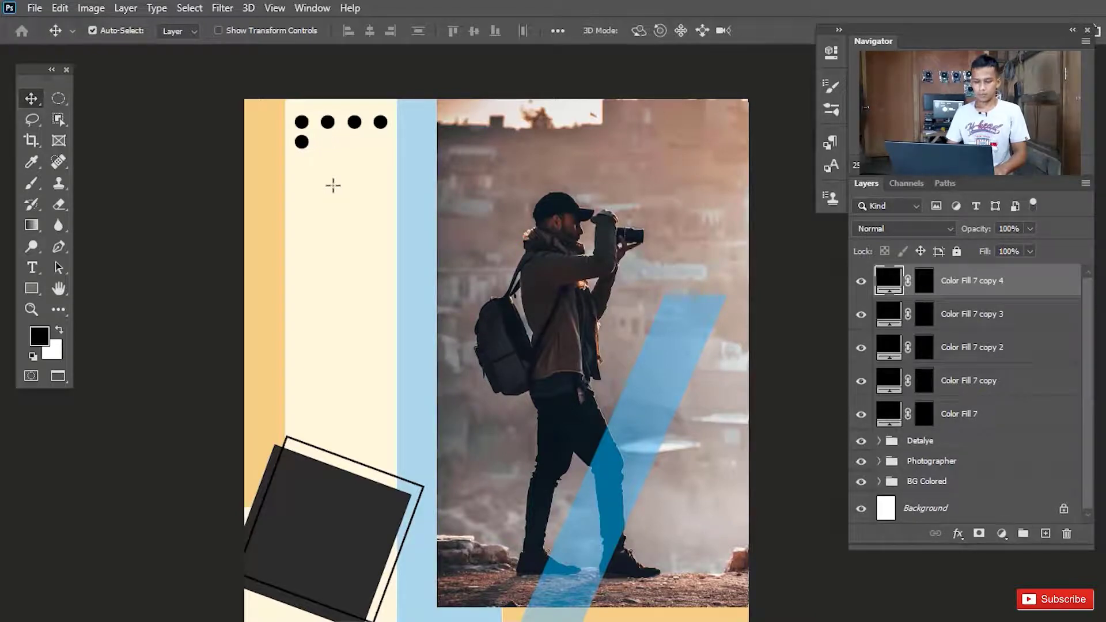
pyautogui.hotkey('shift', 'Down')
pyautogui.hotkey('shift', 'Down')
pyautogui.hotkey('shift', 'Down')
pyautogui.hotkey('shift', 'Down')
pyautogui.hotkey('shift', 'Down')
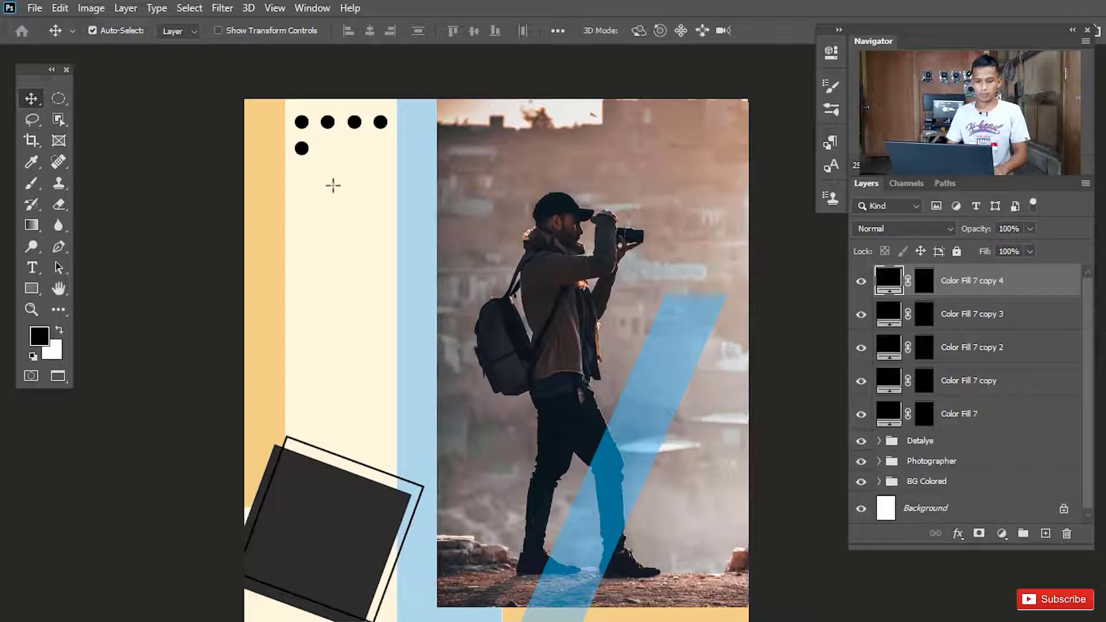
# Duplicate the dot below the first one and move the copy straight down as the column's third dot at equal spacing
pyautogui.hotkey('ctrl', 'j')
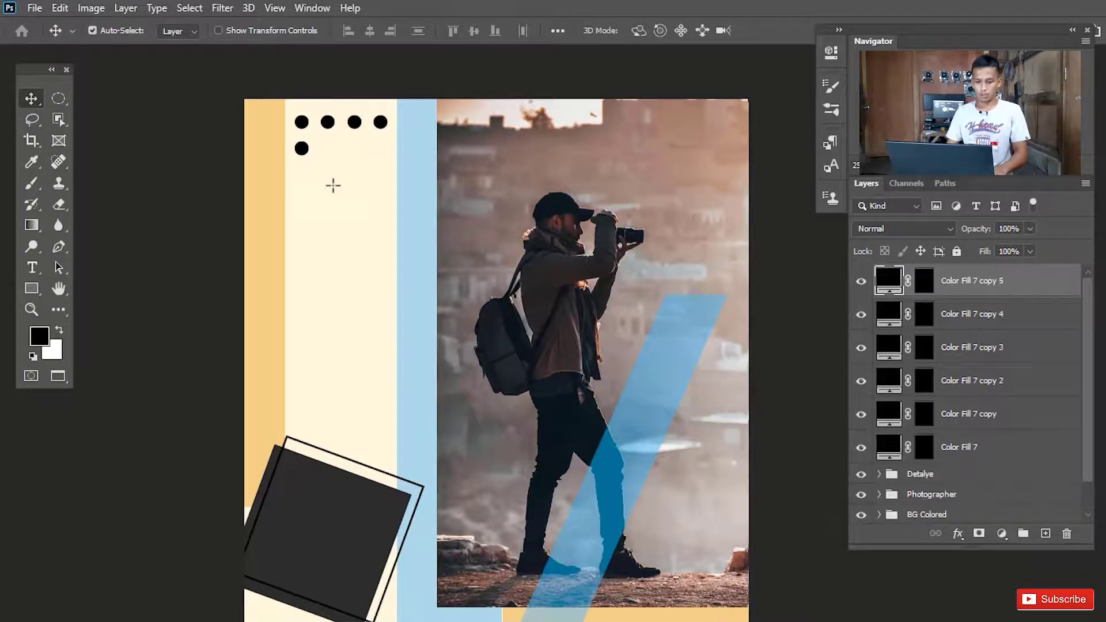
pyautogui.hotkey('shift', 'Down')
pyautogui.hotkey('shift', 'Down')
pyautogui.hotkey('shift', 'Down')
pyautogui.hotkey('shift', 'Down')
pyautogui.hotkey('shift', 'Down')
pyautogui.hotkey('shift', 'Down')
pyautogui.hotkey('shift', 'Down')
pyautogui.hotkey('shift', 'Down')
pyautogui.hotkey('shift', 'Down')
pyautogui.hotkey('shift', 'Down')
pyautogui.hotkey('shift', 'Down')
pyautogui.hotkey('shift', 'Down')
pyautogui.hotkey('shift', 'Down')
pyautogui.hotkey('shift', 'Down')
pyautogui.hotkey('shift', 'Down')
pyautogui.hotkey('shift', 'Down')
pyautogui.hotkey('shift', 'Down')
pyautogui.hotkey('shift', 'Down')
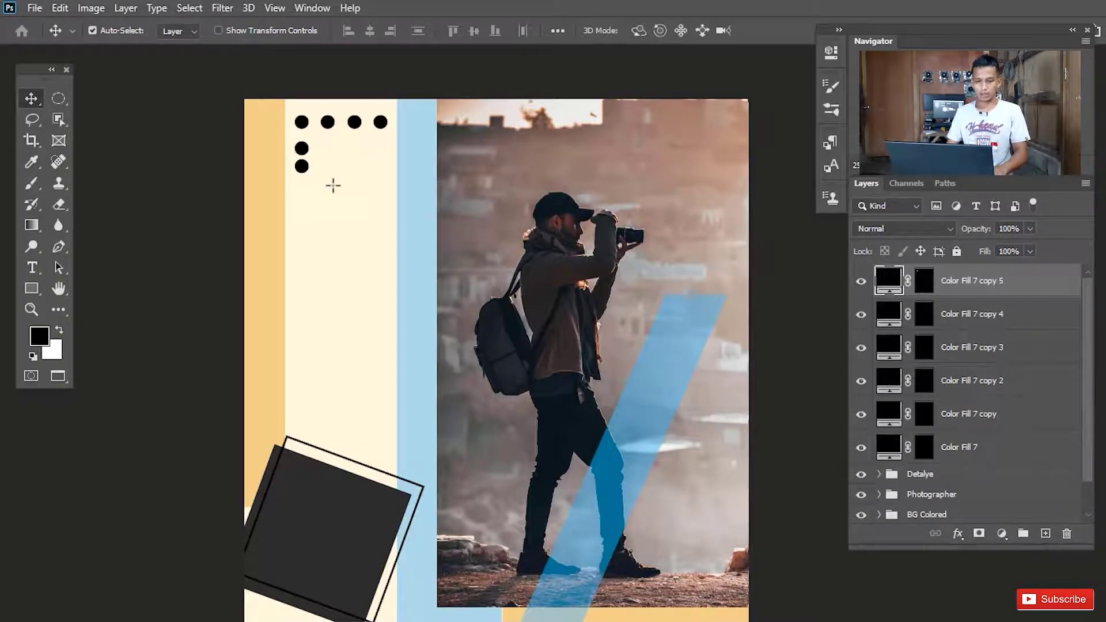
pyautogui.hotkey('shift', 'Down')
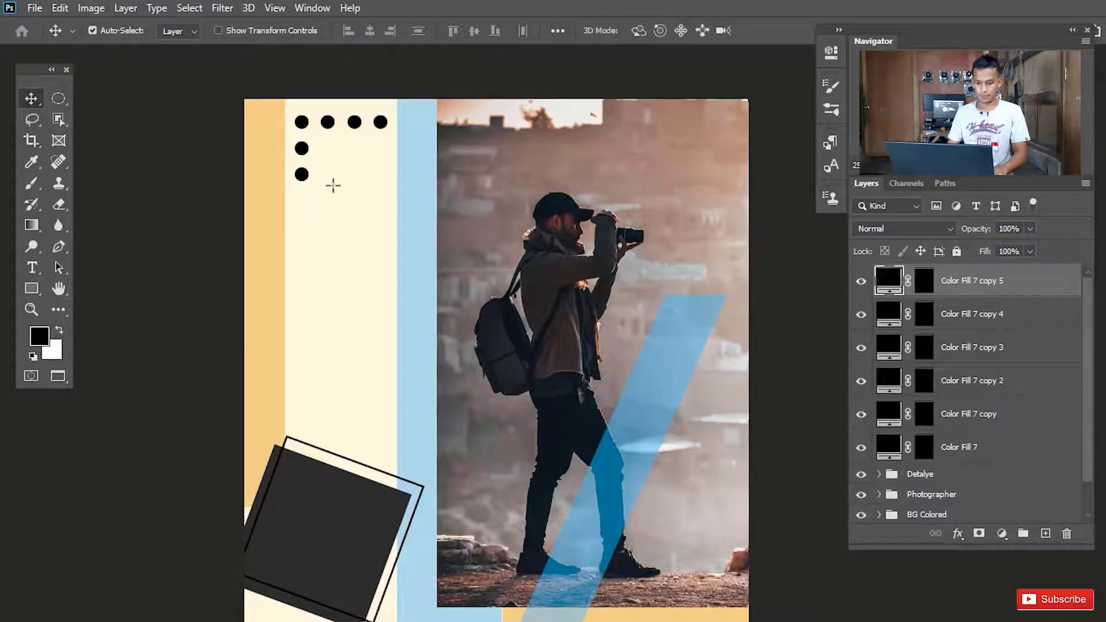
# Duplicate the column's third dot and move the copy straight down as its fourth dot, fine-tuning the vertical gap
pyautogui.hotkey('ctrl', 'j')
pyautogui.hotkey('shift', 'Down')
pyautogui.hotkey('shift', 'Down')
pyautogui.hotkey('shift', 'Down')
pyautogui.hotkey('shift', 'Down')
pyautogui.hotkey('shift', 'Down')
pyautogui.hotkey('shift', 'Down')
pyautogui.hotkey('shift', 'Down')
pyautogui.hotkey('shift', 'Down')
pyautogui.hotkey('shift', 'Down')
pyautogui.hotkey('shift', 'Down')
pyautogui.hotkey('shift', 'Down')
pyautogui.hotkey('shift', 'Down')
pyautogui.hotkey('shift', 'Down')
pyautogui.hotkey('shift', 'Down')
pyautogui.hotkey('shift', 'Down')
pyautogui.hotkey('shift', 'Down')
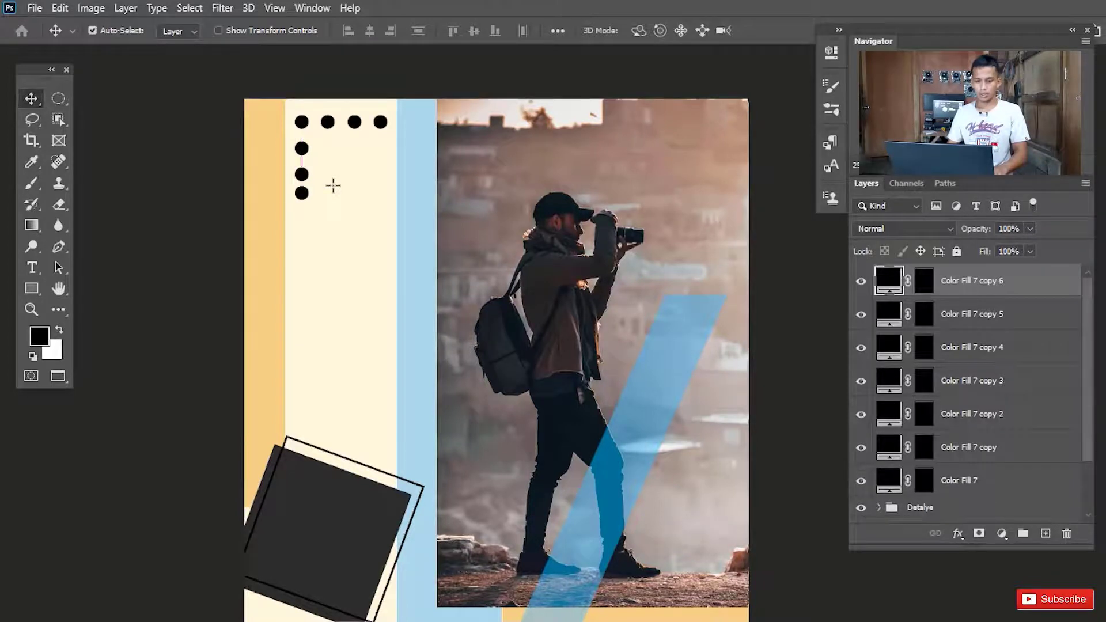
pyautogui.hotkey('shift', 'Down')
pyautogui.hotkey('shift', 'Down')
pyautogui.hotkey('shift', 'Down')
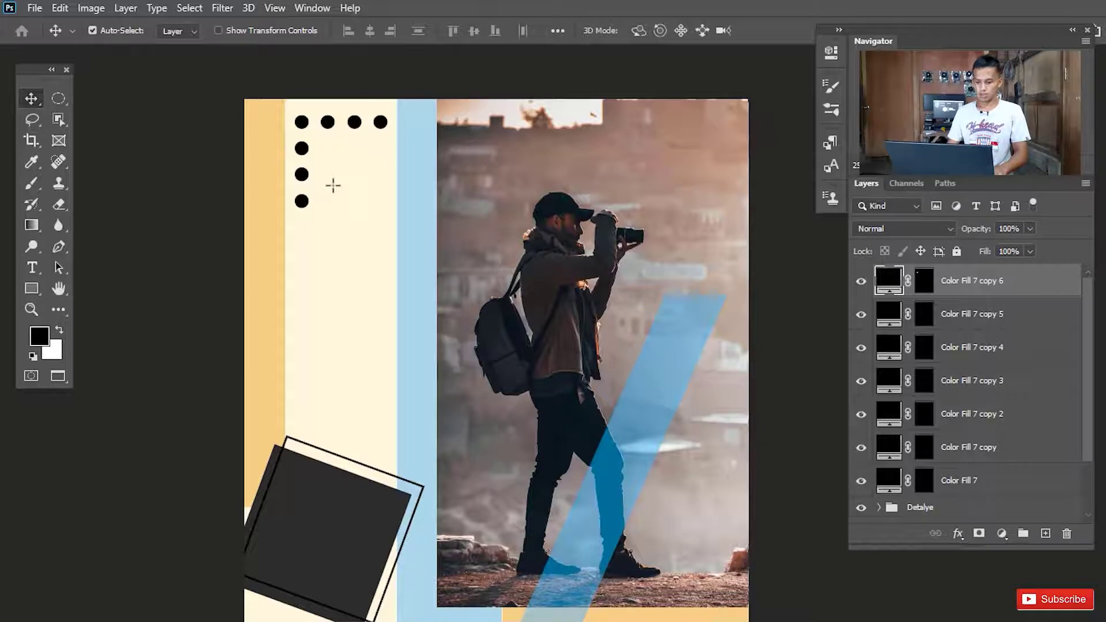
pyautogui.hotkey('shift', 'Up')
pyautogui.hotkey('shift', 'Up')
# Duplicate the column's fourth dot and move the copy straight down to form an evenly spaced fifth dot
pyautogui.hotkey('ctrl', 'j')
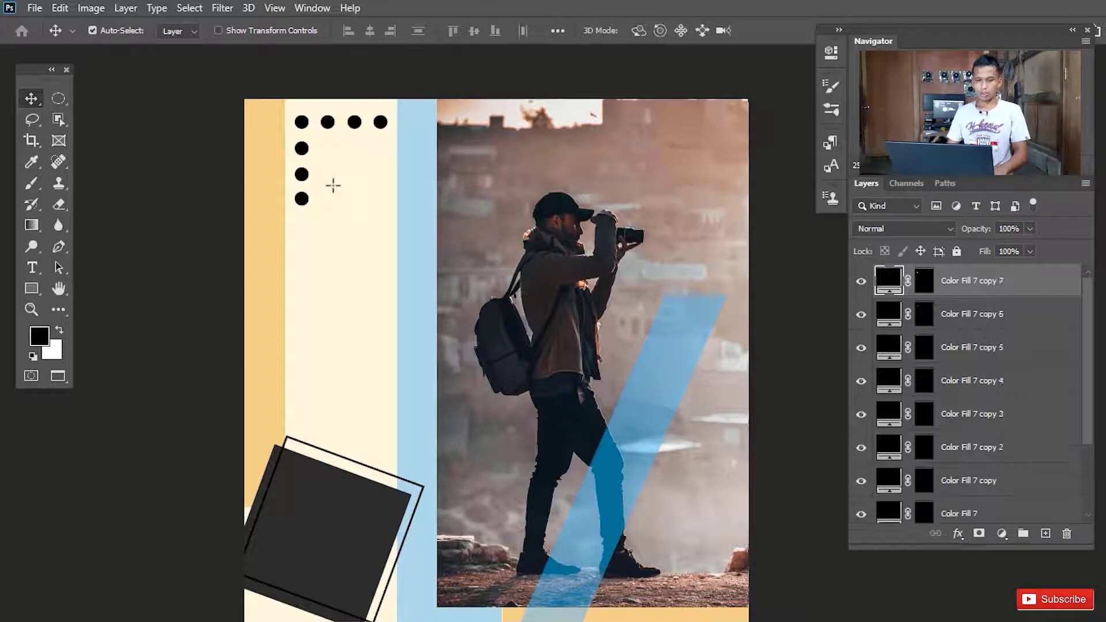
pyautogui.hotkey('shift', 'Down')
pyautogui.hotkey('shift', 'Down')
pyautogui.hotkey('shift', 'Down')
pyautogui.hotkey('shift', 'Down')
pyautogui.hotkey('shift', 'Down')
pyautogui.hotkey('shift', 'Down')
pyautogui.hotkey('shift', 'Down')
pyautogui.hotkey('shift', 'Down')
pyautogui.hotkey('shift', 'Down')
pyautogui.hotkey('shift', 'Down')
pyautogui.hotkey('shift', 'Down')
pyautogui.hotkey('shift', 'Down')
pyautogui.hotkey('shift', 'Down')
pyautogui.hotkey('shift', 'Down')
pyautogui.hotkey('shift', 'Down')
pyautogui.hotkey('shift', 'Down')
pyautogui.hotkey('shift', 'Down')
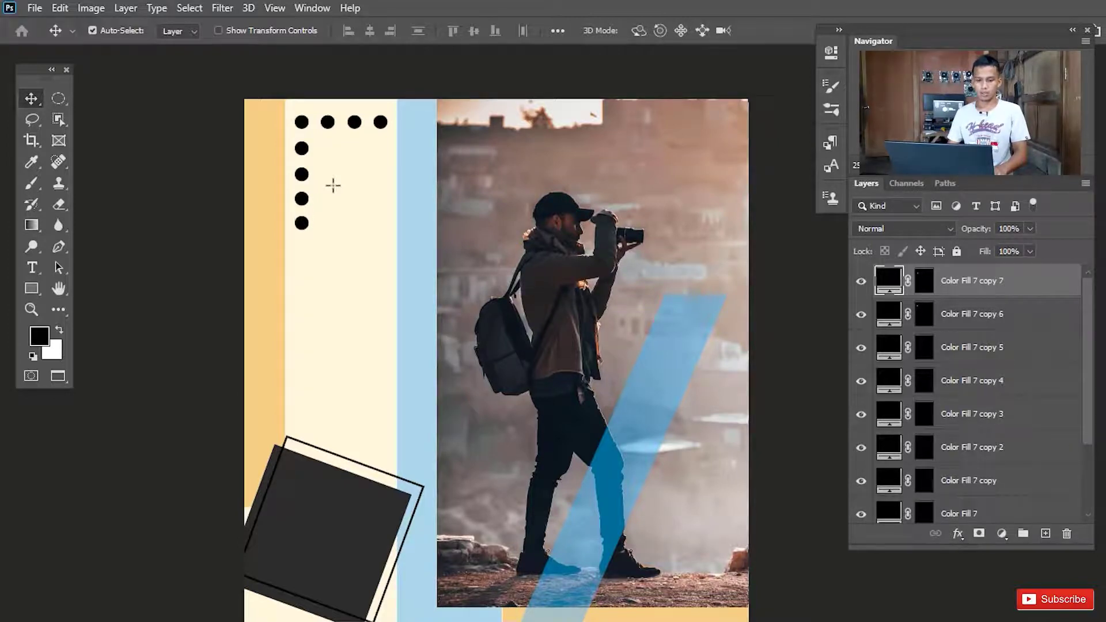
pyautogui.hotkey('shift', 'Down')
pyautogui.hotkey('shift', 'Down')
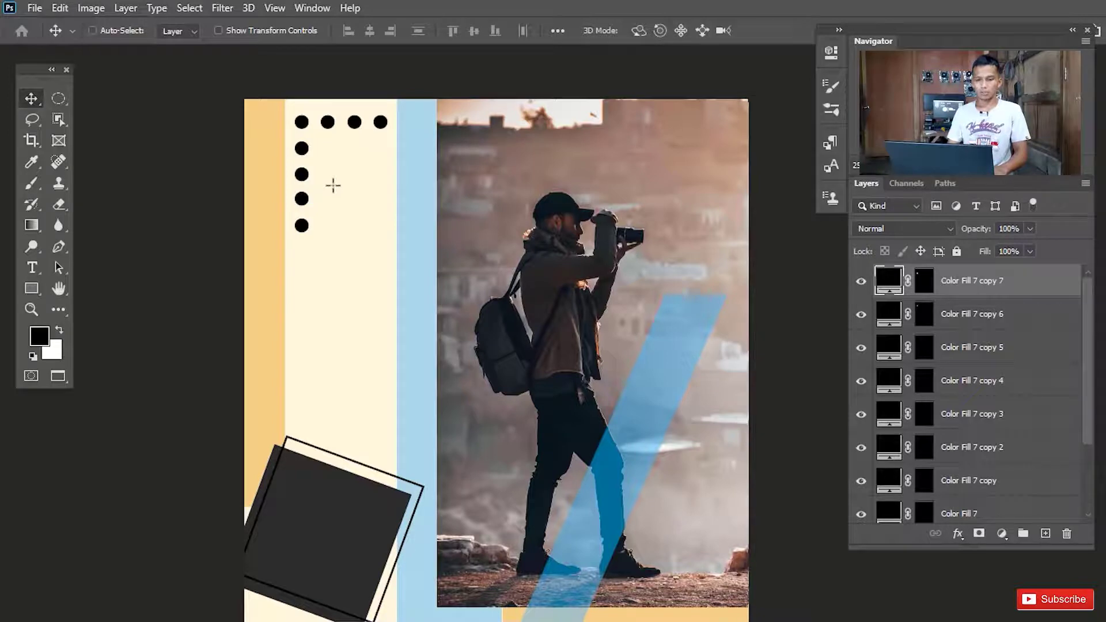
# Duplicate the first column's fifth dot and move the copy over and up to become the second dot of the second row
pyautogui.hotkey('ctrl', 'j')
pyautogui.hotkey('shift', 'Right')
pyautogui.hotkey('shift', 'Right')
pyautogui.hotkey('shift', 'Right')
pyautogui.hotkey('shift', 'Right')
pyautogui.hotkey('shift', 'Right')
pyautogui.hotkey('shift', 'Right')
pyautogui.hotkey('shift', 'Right')
pyautogui.hotkey('shift', 'Right')
pyautogui.hotkey('shift', 'Right')
pyautogui.hotkey('shift', 'Right')
pyautogui.hotkey('shift', 'Right')
pyautogui.hotkey('shift', 'Right')
pyautogui.hotkey('shift', 'Right')
pyautogui.hotkey('shift', 'Right')
pyautogui.hotkey('shift', 'Right')
pyautogui.hotkey('shift', 'Right')
pyautogui.hotkey('shift', 'Right')
pyautogui.hotkey('shift', 'Right')
pyautogui.hotkey('shift', 'Right')
pyautogui.hotkey('shift', 'Right')
pyautogui.hotkey('shift', 'Up')
pyautogui.hotkey('shift', 'Up')
pyautogui.hotkey('shift', 'Up')
pyautogui.hotkey('shift', 'Up')
pyautogui.hotkey('shift', 'Up')
pyautogui.hotkey('shift', 'Up')
pyautogui.hotkey('shift', 'Up')
pyautogui.hotkey('shift', 'Up')
pyautogui.hotkey('shift', 'Up')
pyautogui.hotkey('shift', 'Up')
pyautogui.hotkey('shift', 'Up')
pyautogui.hotkey('shift', 'Up')
pyautogui.hotkey('shift', 'Up')
pyautogui.hotkey('shift', 'Up')
pyautogui.hotkey('shift', 'Up')
pyautogui.hotkey('shift', 'Up')
pyautogui.hotkey('shift', 'Up')
pyautogui.hotkey('shift', 'Up')
pyautogui.hotkey('shift', 'Up')
pyautogui.hotkey('shift', 'Up')
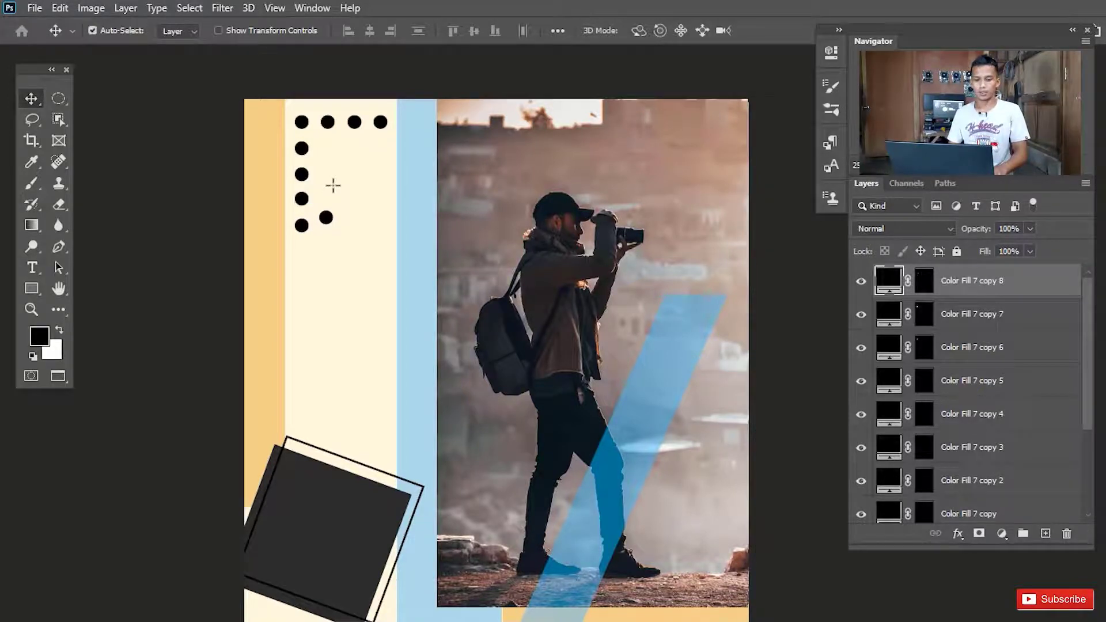
pyautogui.hotkey('shift', 'Up')
pyautogui.hotkey('shift', 'Up')
pyautogui.hotkey('shift', 'Up')
pyautogui.hotkey('shift', 'Up')
pyautogui.hotkey('shift', 'Up')
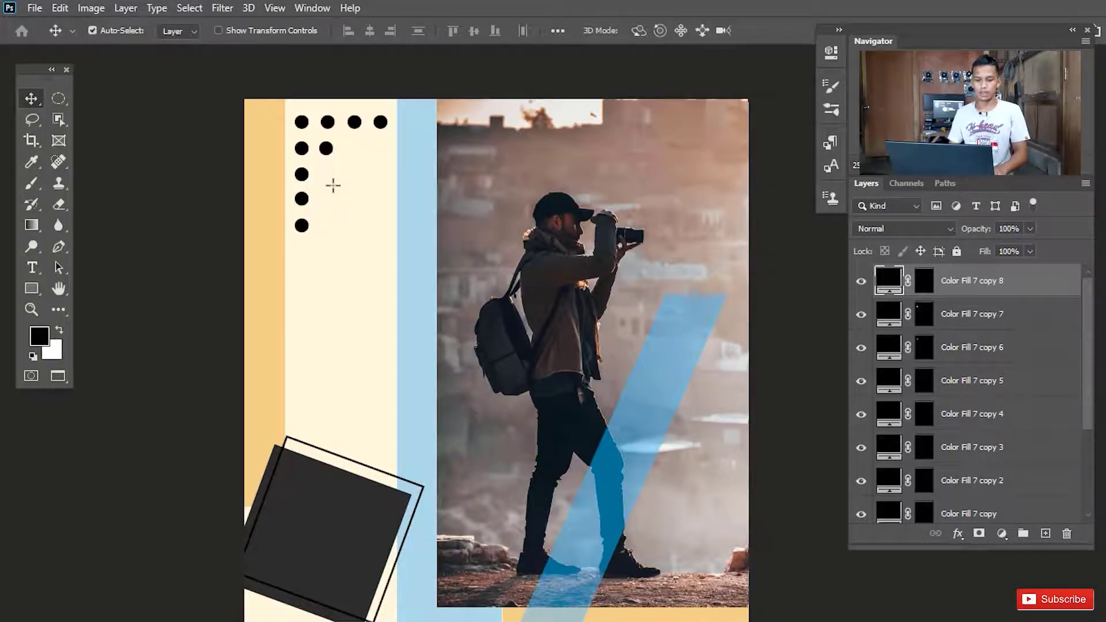
# Duplicate the second row's second dot and move the copy horizontally to form that row's evenly spaced third dot
pyautogui.hotkey('ctrl', 'j')
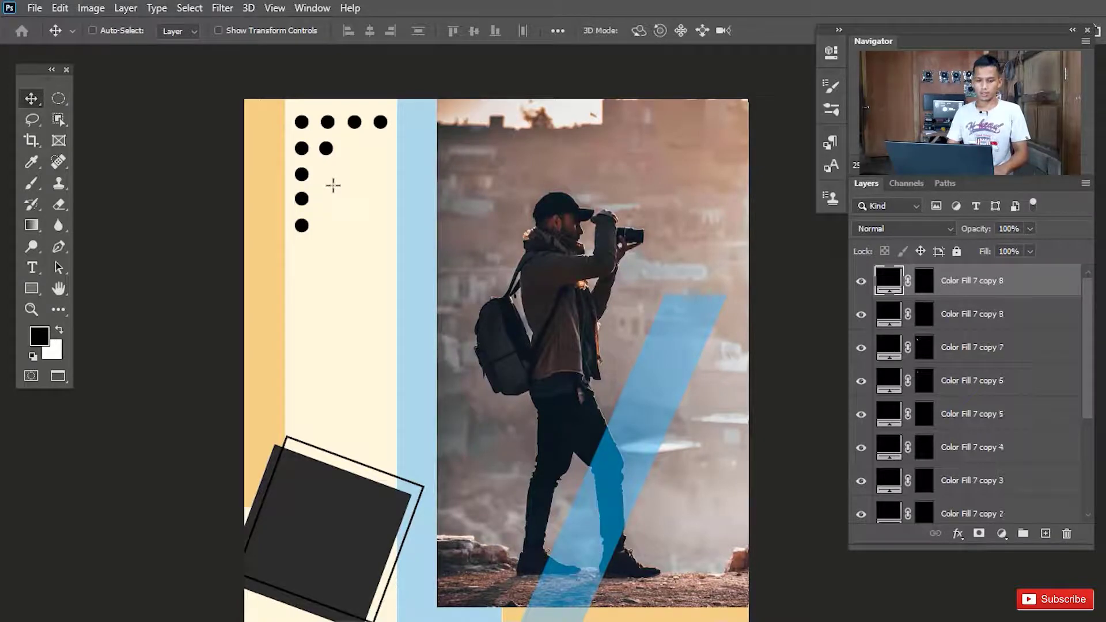
pyautogui.hotkey('shift', 'Right')
pyautogui.hotkey('shift', 'Right')
pyautogui.hotkey('shift', 'Right')
pyautogui.hotkey('shift', 'Right')
pyautogui.hotkey('shift', 'Right')
pyautogui.hotkey('shift', 'Right')
pyautogui.hotkey('shift', 'Right')
pyautogui.hotkey('shift', 'Right')
pyautogui.hotkey('shift', 'Right')
pyautogui.hotkey('shift', 'Right')
pyautogui.hotkey('shift', 'Right')
pyautogui.hotkey('shift', 'Right')
pyautogui.hotkey('shift', 'Right')
pyautogui.hotkey('shift', 'Right')
pyautogui.hotkey('shift', 'Right')
pyautogui.hotkey('shift', 'Right')
pyautogui.hotkey('shift', 'Right')
pyautogui.hotkey('shift', 'Right')
pyautogui.hotkey('shift', 'Right')
pyautogui.hotkey('shift', 'Right')
pyautogui.hotkey('shift', 'Right')
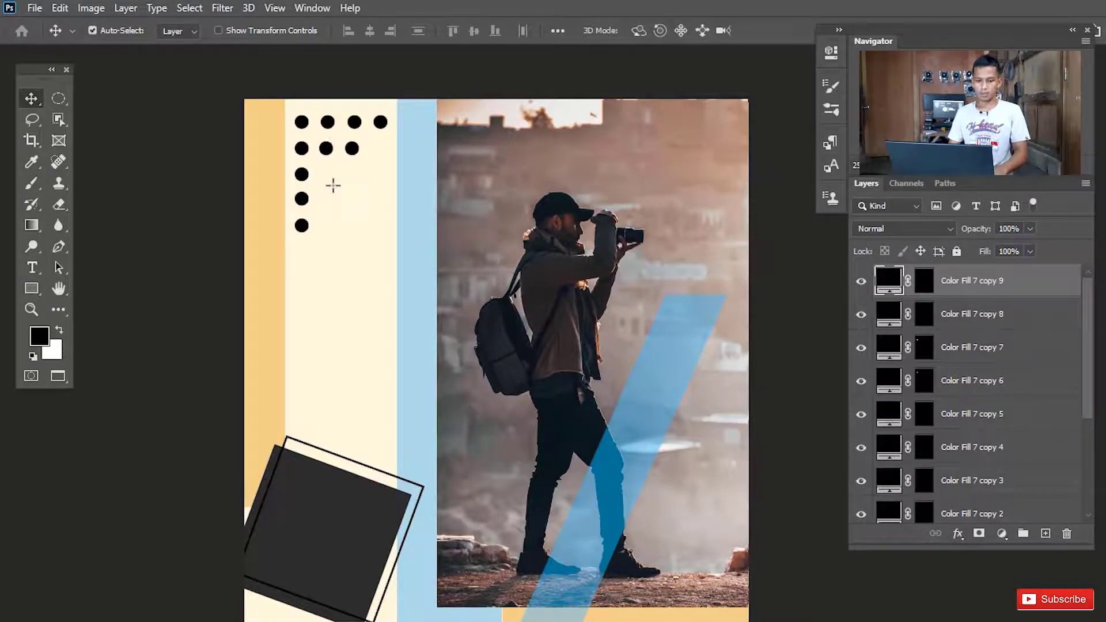
# Duplicate the second row's third dot and move the copy down and back to become the second dot of the third row
pyautogui.hotkey('ctrl', 'j')
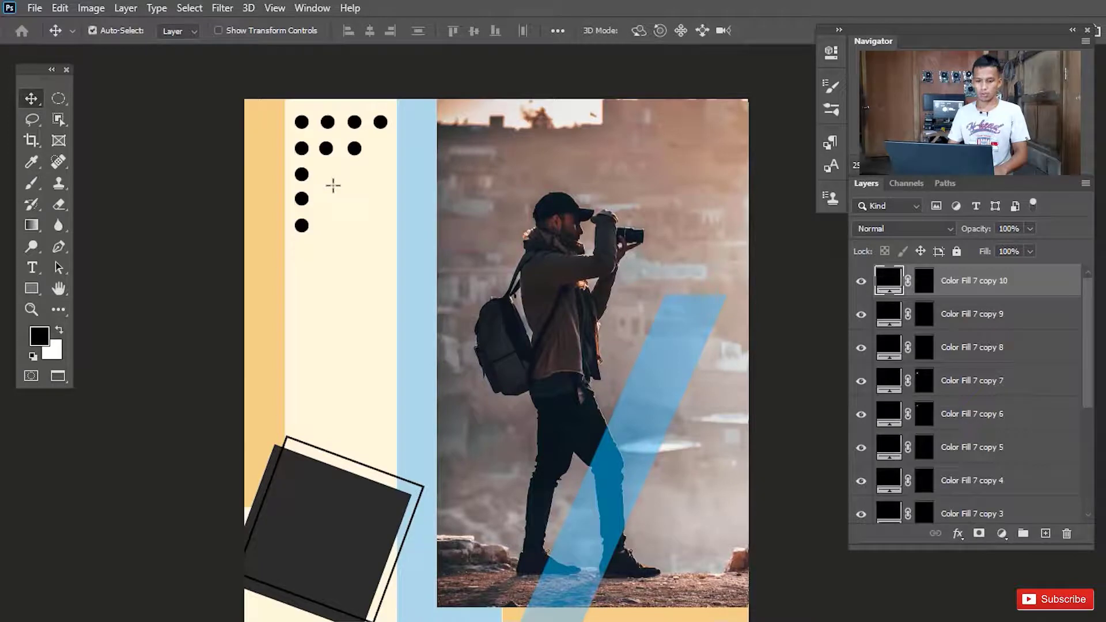
pyautogui.hotkey('shift', 'Down')
pyautogui.hotkey('shift', 'Down')
pyautogui.hotkey('shift', 'Down')
pyautogui.hotkey('shift', 'Down')
pyautogui.hotkey('shift', 'Down')
pyautogui.hotkey('shift', 'Down')
pyautogui.hotkey('shift', 'Down')
pyautogui.hotkey('shift', 'Down')
pyautogui.hotkey('shift', 'Down')
pyautogui.hotkey('shift', 'Down')
pyautogui.hotkey('shift', 'Down')
pyautogui.hotkey('shift', 'Down')
pyautogui.hotkey('shift', 'Down')
pyautogui.hotkey('shift', 'Down')
pyautogui.hotkey('shift', 'Left')
pyautogui.hotkey('shift', 'Left')
pyautogui.hotkey('shift', 'Left')
pyautogui.hotkey('shift', 'Left')
pyautogui.hotkey('shift', 'Left')
pyautogui.hotkey('shift', 'Left')
pyautogui.hotkey('shift', 'Left')
pyautogui.hotkey('shift', 'Left')
pyautogui.hotkey('shift', 'Left')
pyautogui.hotkey('shift', 'Left')
pyautogui.hotkey('shift', 'Left')
pyautogui.hotkey('shift', 'Left')
pyautogui.hotkey('shift', 'Left')
pyautogui.hotkey('shift', 'Left')
pyautogui.hotkey('shift', 'Left')
pyautogui.hotkey('shift', 'Left')
pyautogui.hotkey('shift', 'Left')
pyautogui.hotkey('shift', 'Left')
pyautogui.hotkey('shift', 'Left')
pyautogui.hotkey('shift', 'Left')
pyautogui.hotkey('shift', 'Left')
pyautogui.hotkey('shift', 'Down')
pyautogui.hotkey('shift', 'Down')
pyautogui.hotkey('shift', 'Down')
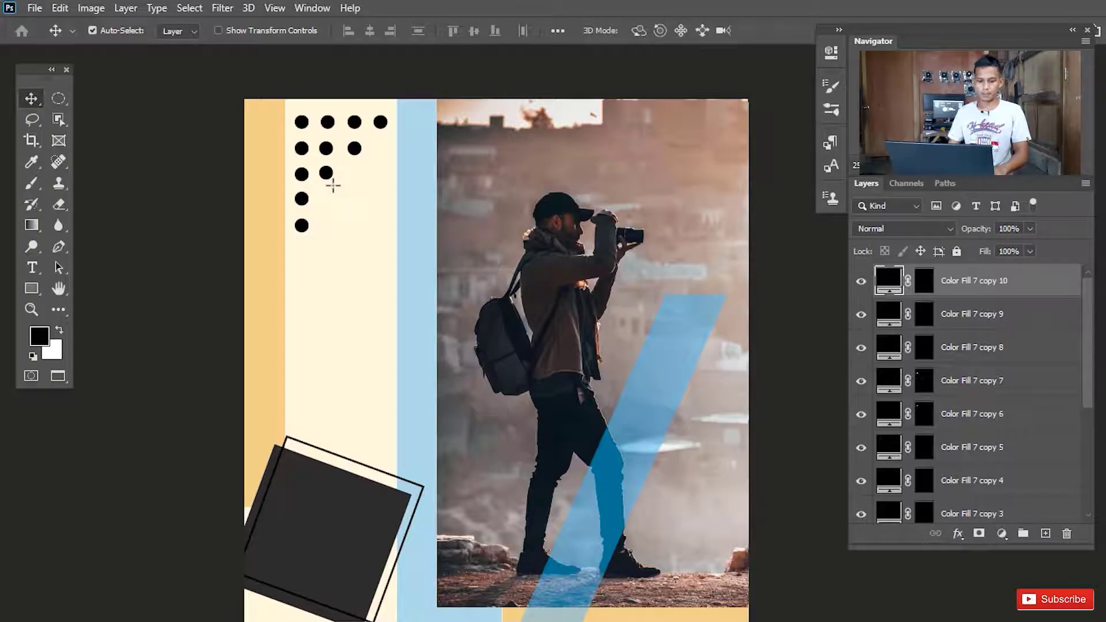
# Duplicate the third row's second dot and move the copy straight down as the second dot of the fourth row
pyautogui.hotkey('ctrl', 'j')
pyautogui.hotkey('shift', 'Down')
pyautogui.hotkey('shift', 'Down')
pyautogui.hotkey('shift', 'Down')
pyautogui.hotkey('shift', 'Down')
pyautogui.hotkey('shift', 'Down')
pyautogui.hotkey('shift', 'Down')
pyautogui.hotkey('shift', 'Down')
pyautogui.hotkey('shift', 'Down')
pyautogui.hotkey('shift', 'Down')
pyautogui.hotkey('shift', 'Down')
pyautogui.hotkey('shift', 'Down')
pyautogui.hotkey('shift', 'Down')
pyautogui.hotkey('shift', 'Down')
pyautogui.hotkey('shift', 'Down')
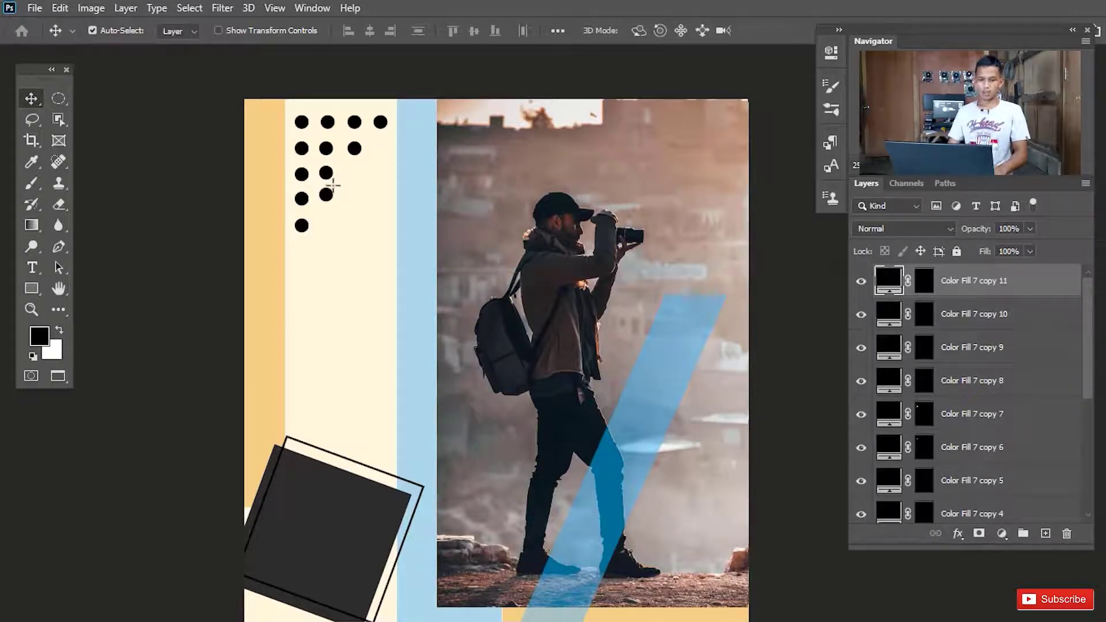
pyautogui.hotkey('shift', 'Down')
pyautogui.hotkey('shift', 'Down')
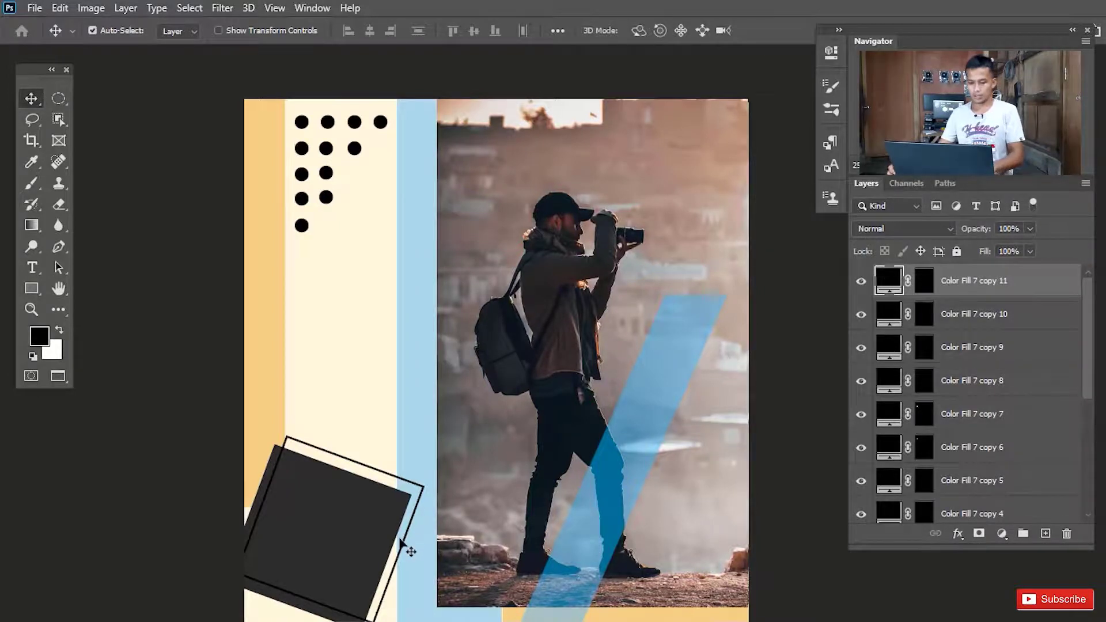
# Duplicate the fourth row's second dot and move the copy down and across the page into the cream block below the photo
pyautogui.press('h')
pyautogui.moveTo(595, 531); pyautogui.dragTo(571, 420)
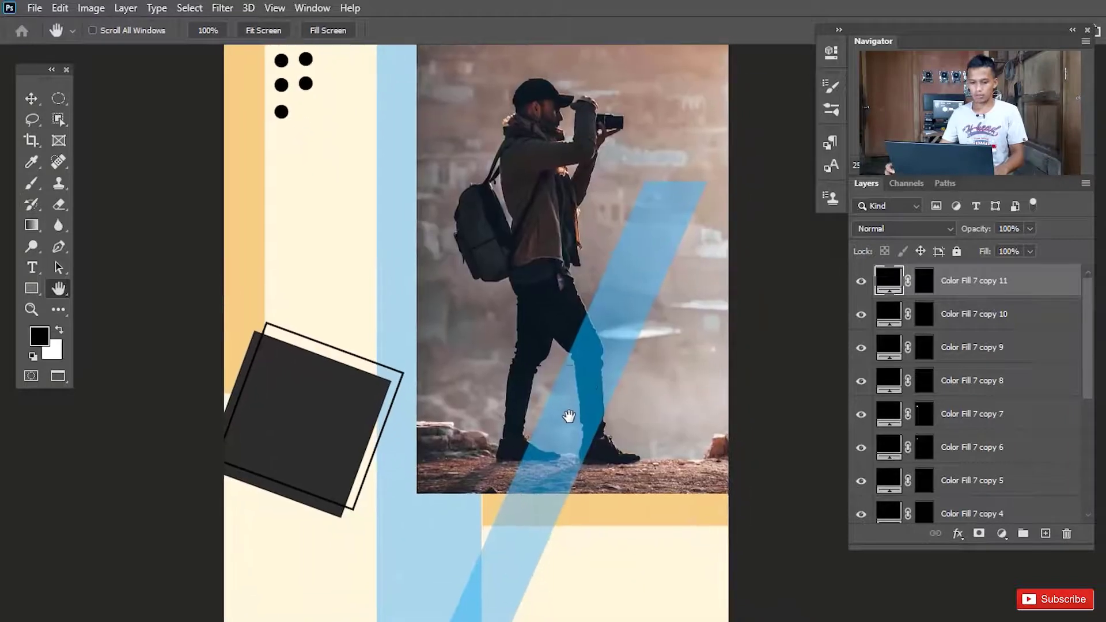
pyautogui.hotkey('ctrl', 'j')
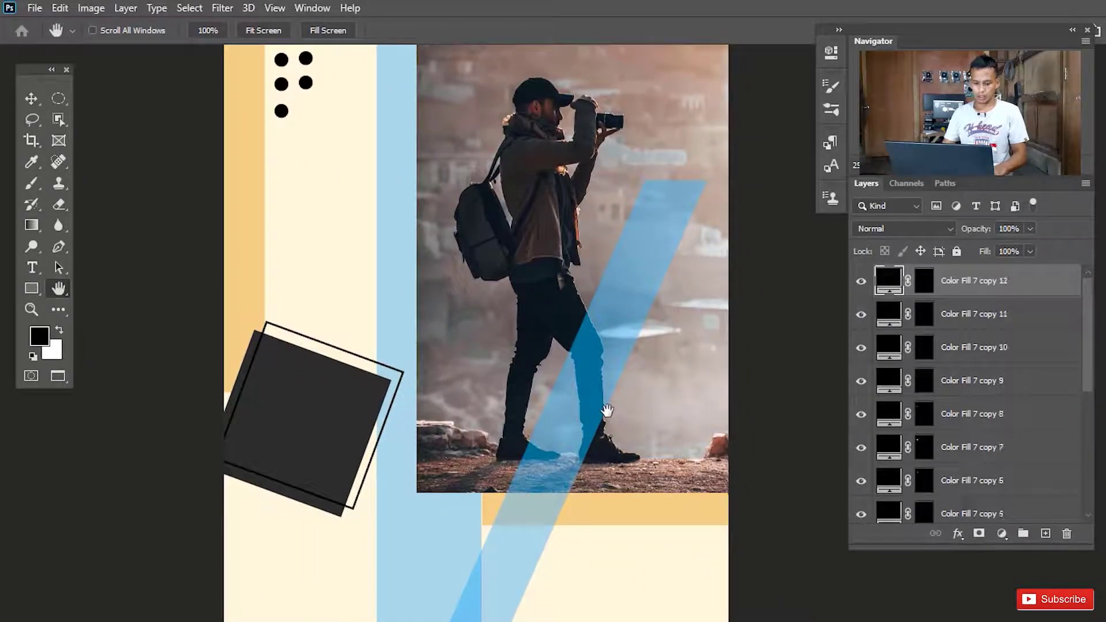
pyautogui.press('v')
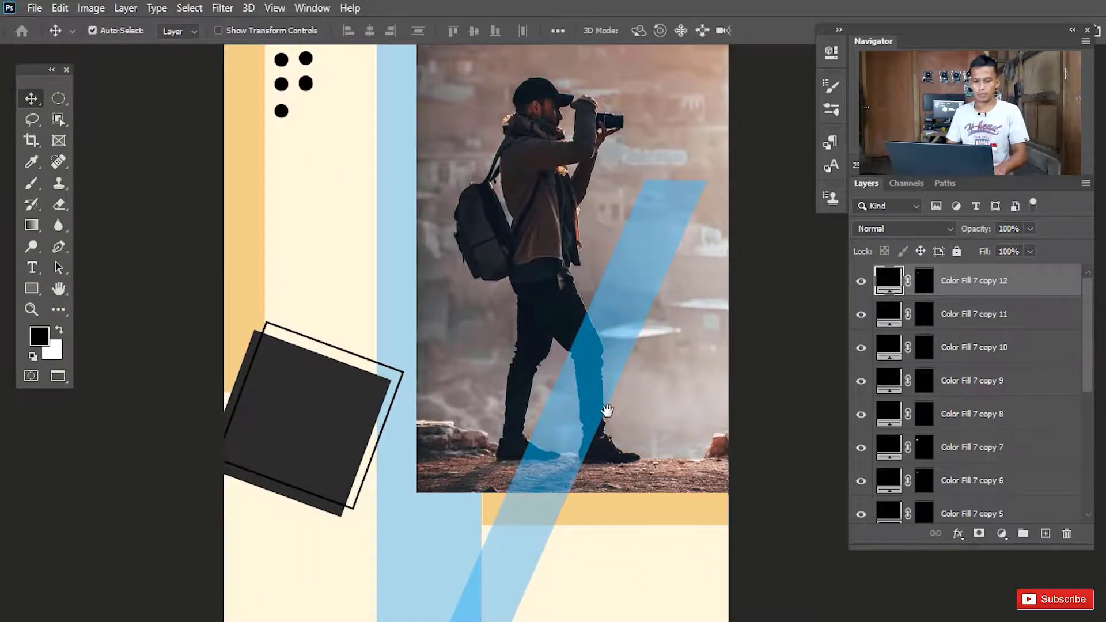
pyautogui.hotkey('shift', 'Down')
pyautogui.hotkey('shift', 'Down')
pyautogui.hotkey('shift', 'Down')
pyautogui.hotkey('shift', 'Down')
pyautogui.hotkey('shift', 'Down')
pyautogui.hotkey('shift', 'Down')
pyautogui.hotkey('shift', 'Down')
pyautogui.hotkey('shift', 'Down')
pyautogui.hotkey('shift', 'Down')
pyautogui.hotkey('shift', 'Down')
pyautogui.hotkey('shift', 'Down')
pyautogui.hotkey('shift', 'Down')
pyautogui.hotkey('shift', 'Down')
pyautogui.hotkey('shift', 'Down')
pyautogui.hotkey('shift', 'Down')
pyautogui.hotkey('shift', 'Down')
pyautogui.hotkey('shift', 'Down')
pyautogui.hotkey('shift', 'Down')
pyautogui.hotkey('shift', 'Down')
pyautogui.hotkey('shift', 'Down')
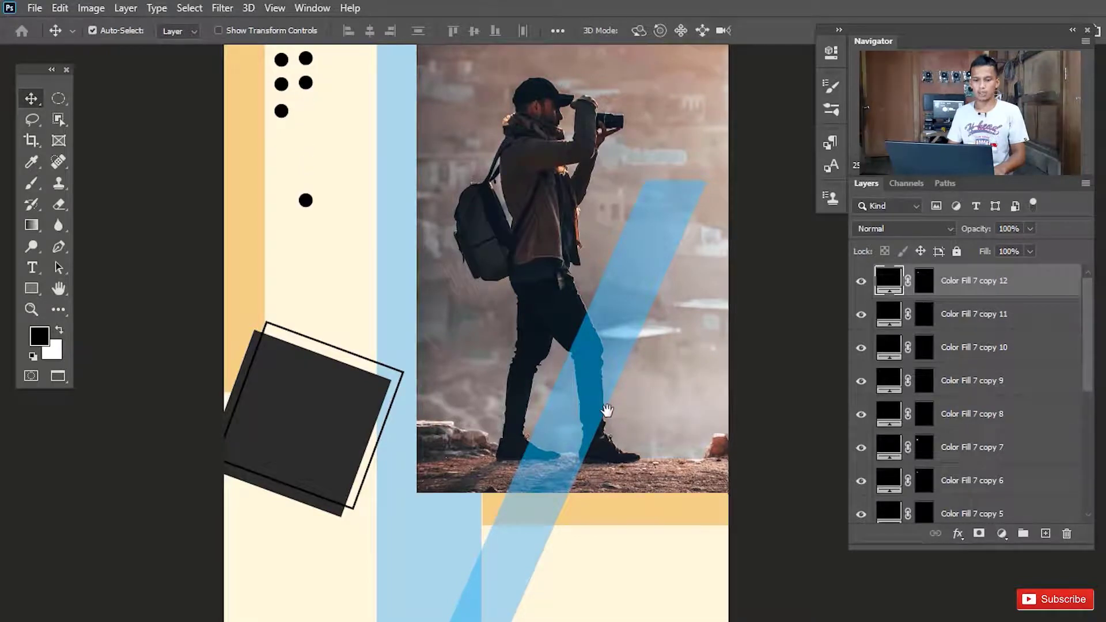
pyautogui.hotkey('shift', 'Down')
pyautogui.hotkey('shift', 'Down')
pyautogui.hotkey('shift', 'Down')
pyautogui.hotkey('shift', 'Down')
pyautogui.hotkey('shift', 'Down')
pyautogui.hotkey('shift', 'Down')
pyautogui.hotkey('shift', 'Down')
pyautogui.hotkey('shift', 'Down')
pyautogui.hotkey('shift', 'Down')
pyautogui.hotkey('shift', 'Down')
pyautogui.hotkey('shift', 'Down')
pyautogui.hotkey('shift', 'Down')
pyautogui.hotkey('shift', 'Right')
pyautogui.hotkey('shift', 'Right')
pyautogui.hotkey('shift', 'Right')
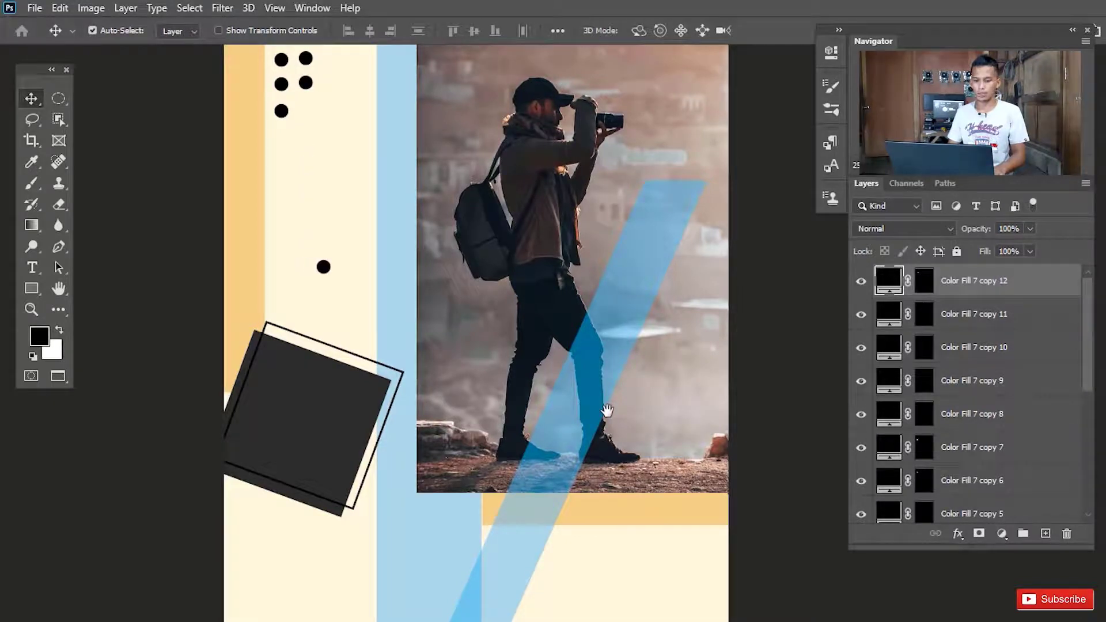
pyautogui.hotkey('shift', 'Right')
pyautogui.hotkey('shift', 'Right')
pyautogui.hotkey('shift', 'Right')
pyautogui.hotkey('shift', 'Right')
pyautogui.hotkey('shift', 'Right')
pyautogui.hotkey('shift', 'Right')
pyautogui.hotkey('shift', 'Right')
pyautogui.hotkey('shift', 'Right')
pyautogui.hotkey('shift', 'Right')
pyautogui.hotkey('shift', 'Right')
pyautogui.hotkey('shift', 'Right')
pyautogui.hotkey('shift', 'Right')
pyautogui.hotkey('shift', 'Right')
pyautogui.hotkey('shift', 'Right')
pyautogui.hotkey('shift', 'Right')
pyautogui.hotkey('shift', 'Right')
pyautogui.hotkey('shift', 'Right')
pyautogui.hotkey('shift', 'Right')
pyautogui.hotkey('shift', 'Right')
pyautogui.hotkey('shift', 'Right')
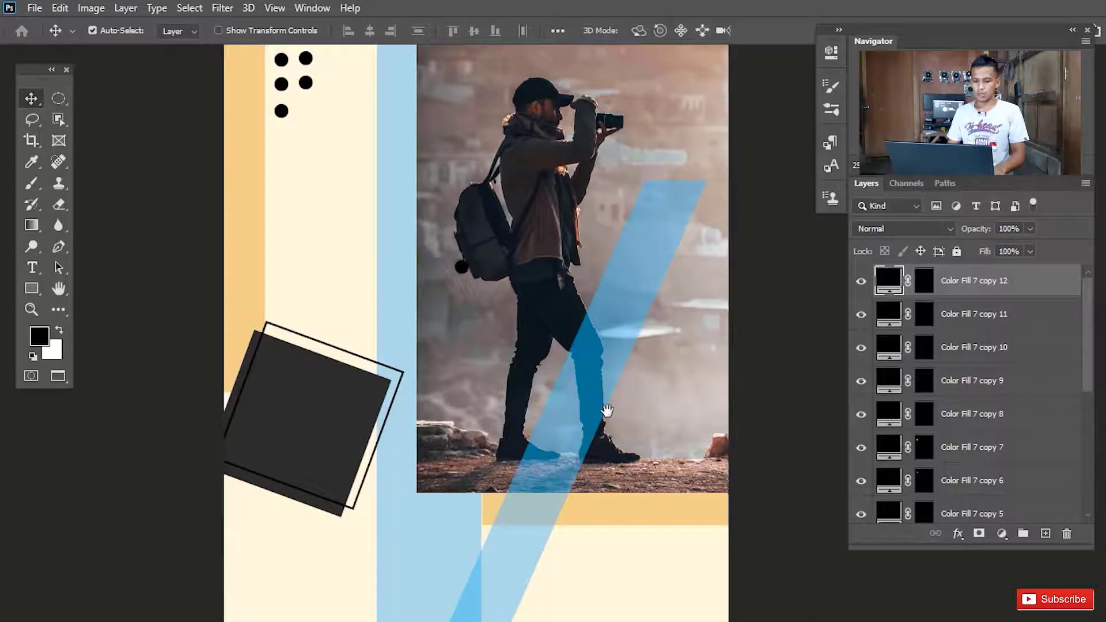
pyautogui.hotkey('shift', 'Right')
pyautogui.hotkey('shift', 'Right')
pyautogui.hotkey('shift', 'Right')
pyautogui.hotkey('shift', 'Down')
pyautogui.hotkey('shift', 'Down')
pyautogui.hotkey('shift', 'Down')
pyautogui.hotkey('shift', 'Down')
pyautogui.hotkey('shift', 'Down')
pyautogui.hotkey('shift', 'Down')
pyautogui.hotkey('shift', 'Down')
pyautogui.hotkey('shift', 'Down')
pyautogui.hotkey('shift', 'Down')
pyautogui.hotkey('shift', 'Down')
pyautogui.hotkey('shift', 'Down')
pyautogui.hotkey('shift', 'Down')
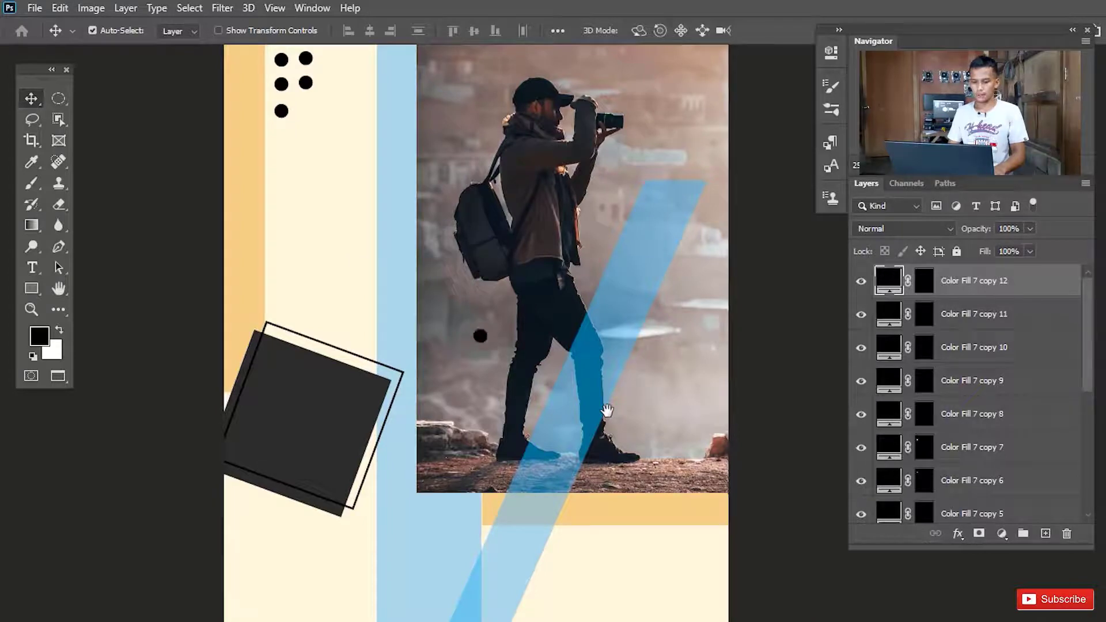
pyautogui.hotkey('shift', 'Down')
pyautogui.hotkey('shift', 'Down')
pyautogui.hotkey('shift', 'Down')
pyautogui.hotkey('shift', 'Down')
pyautogui.hotkey('shift', 'Down')
pyautogui.hotkey('shift', 'Down')
pyautogui.hotkey('shift', 'Down')
pyautogui.hotkey('shift', 'Down')
pyautogui.hotkey('shift', 'Down')
pyautogui.hotkey('shift', 'Down')
pyautogui.hotkey('shift', 'Down')
pyautogui.hotkey('shift', 'Down')
pyautogui.hotkey('shift', 'Down')
pyautogui.hotkey('shift', 'Down')
pyautogui.hotkey('shift', 'Down')
pyautogui.hotkey('shift', 'Down')
pyautogui.hotkey('shift', 'Down')
pyautogui.hotkey('shift', 'Down')
pyautogui.hotkey('shift', 'Down')
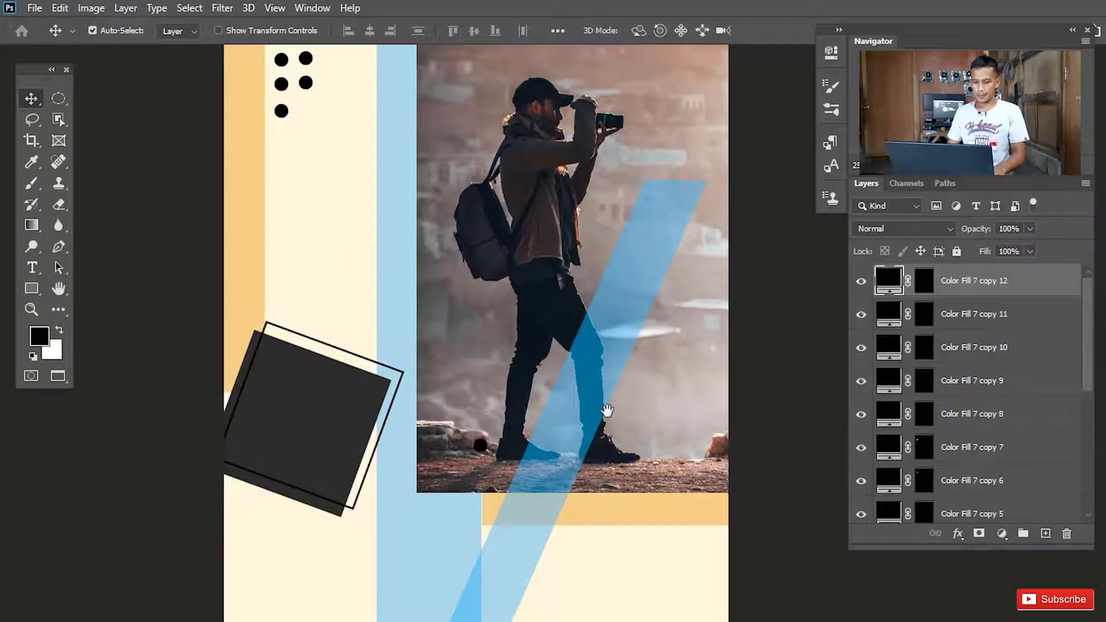
pyautogui.hotkey('shift', 'Down')
pyautogui.hotkey('shift', 'Down')
pyautogui.hotkey('shift', 'Down')
pyautogui.hotkey('shift', 'Down')
pyautogui.hotkey('shift', 'Down')
pyautogui.hotkey('shift', 'Down')
pyautogui.hotkey('shift', 'Down')
pyautogui.hotkey('shift', 'Down')
pyautogui.hotkey('shift', 'Down')
pyautogui.hotkey('shift', 'Down')
pyautogui.hotkey('shift', 'Down')
pyautogui.hotkey('shift', 'Down')
pyautogui.hotkey('shift', 'Down')
pyautogui.hotkey('shift', 'Down')
pyautogui.hotkey('shift', 'Down')
pyautogui.hotkey('shift', 'Down')
pyautogui.hotkey('shift', 'Down')
pyautogui.hotkey('shift', 'Down')
pyautogui.hotkey('shift', 'Down')
pyautogui.hotkey('shift', 'Down')
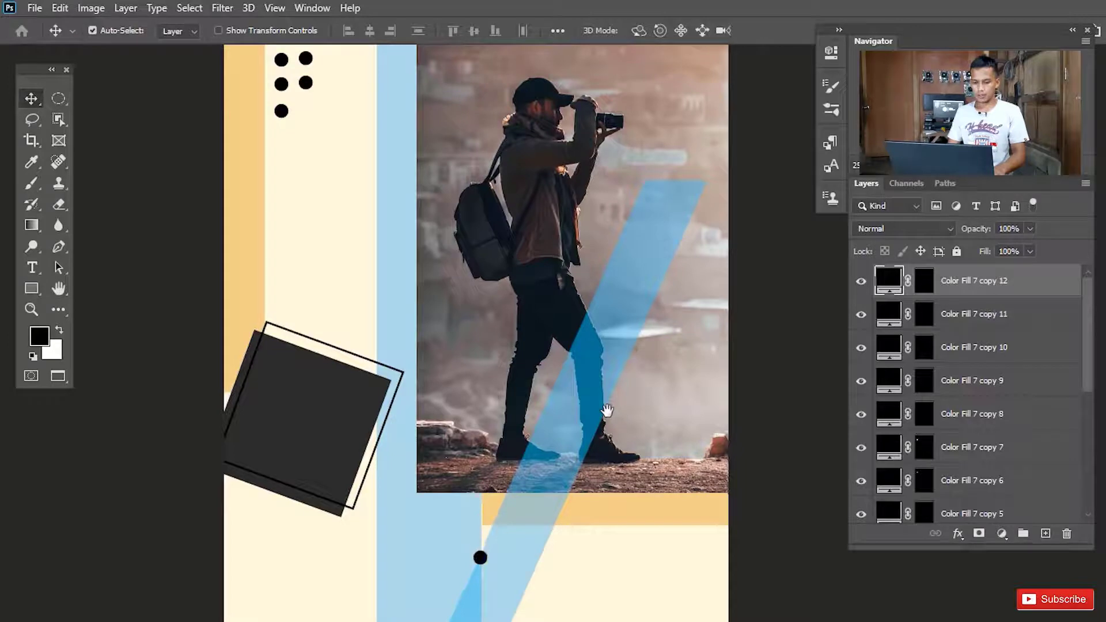
pyautogui.hotkey('shift', 'Right')
pyautogui.hotkey('shift', 'Right')
pyautogui.hotkey('shift', 'Right')
pyautogui.hotkey('shift', 'Right')
pyautogui.hotkey('shift', 'Right')
pyautogui.hotkey('shift', 'Right')
pyautogui.hotkey('shift', 'Right')
pyautogui.hotkey('shift', 'Right')
pyautogui.hotkey('shift', 'Right')
pyautogui.hotkey('shift', 'Right')
pyautogui.hotkey('shift', 'Right')
pyautogui.hotkey('shift', 'Right')
pyautogui.hotkey('shift', 'Right')
pyautogui.hotkey('shift', 'Right')
pyautogui.hotkey('shift', 'Right')
pyautogui.hotkey('shift', 'Right')
pyautogui.hotkey('shift', 'Right')
pyautogui.hotkey('shift', 'Right')
pyautogui.hotkey('shift', 'Right')
pyautogui.hotkey('shift', 'Right')
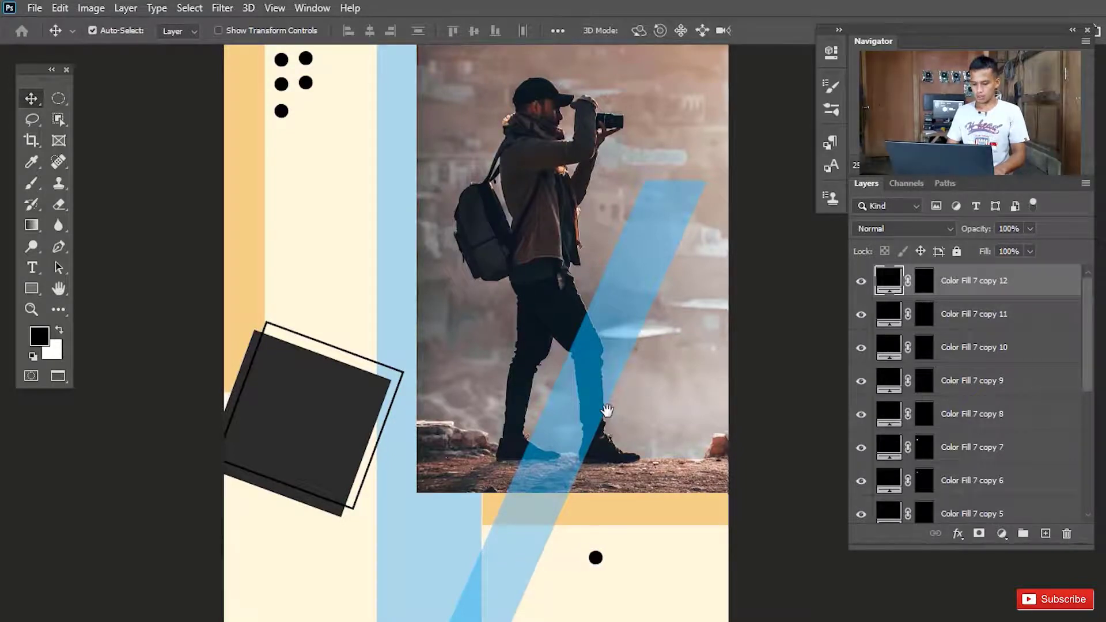
# Move the dot in the cream block below the photo across and up to near the block's upper-right corner
pyautogui.hotkey('shift', 'Right')
pyautogui.hotkey('shift', 'Right')
pyautogui.hotkey('shift', 'Right')
pyautogui.hotkey('shift', 'Right')
pyautogui.hotkey('shift', 'Right')
pyautogui.hotkey('shift', 'Right')
pyautogui.hotkey('shift', 'Right')
pyautogui.hotkey('shift', 'Right')
pyautogui.hotkey('shift', 'Right')
pyautogui.hotkey('shift', 'Right')
pyautogui.hotkey('shift', 'Right')
pyautogui.hotkey('shift', 'Right')
pyautogui.hotkey('shift', 'Right')
pyautogui.press('Right')
pyautogui.press('Right')
pyautogui.press('Right')
pyautogui.press('Right')
pyautogui.press('Right')
pyautogui.press('Up')
pyautogui.press('Up')
pyautogui.press('Up')
pyautogui.press('Up')
pyautogui.press('Up')
pyautogui.press('Up')
pyautogui.press('Up')
pyautogui.press('Up')
pyautogui.press('Up')
pyautogui.press('Up')
pyautogui.press('Up')
pyautogui.press('Up')
pyautogui.press('Up')
pyautogui.press('Up')
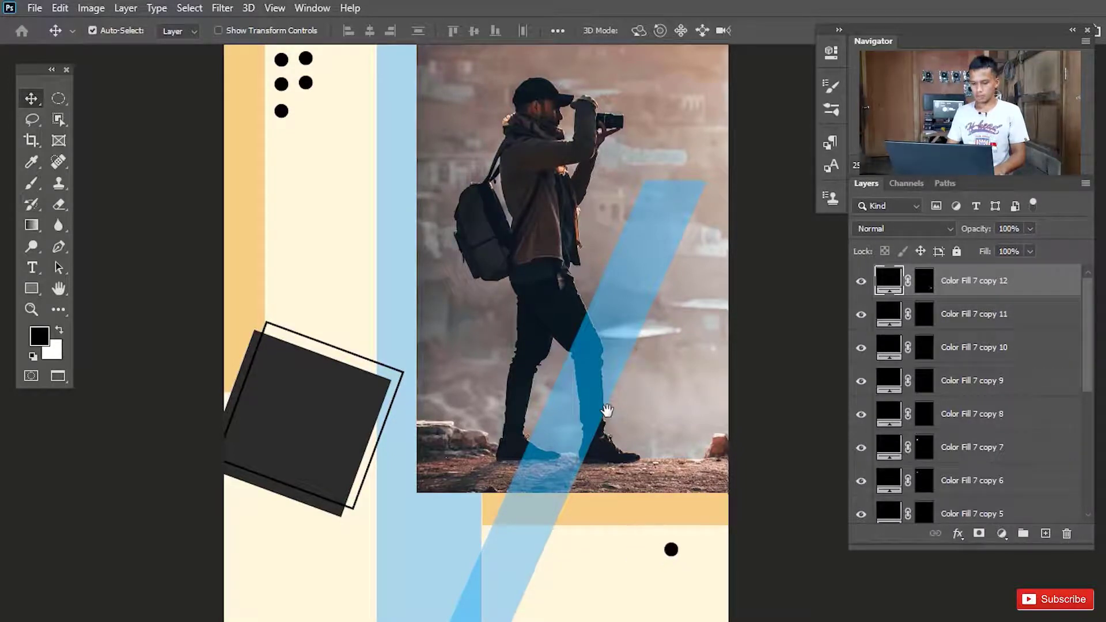
pyautogui.press('Right')
pyautogui.press('Right')
pyautogui.press('Right')
pyautogui.press('Right')
pyautogui.press('Right')
pyautogui.press('Right')
pyautogui.press('Right')
pyautogui.press('Right')
pyautogui.press('Right')
pyautogui.press('Right')
pyautogui.press('Right')
pyautogui.press('Right')
pyautogui.press('Right')
pyautogui.press('Right')
pyautogui.press('Right')
pyautogui.press('Right')
pyautogui.press('Right')
pyautogui.press('Right')
pyautogui.press('Right')
pyautogui.press('Right')
pyautogui.press('Up')
pyautogui.press('Up')
pyautogui.press('Up')
pyautogui.press('Up')
pyautogui.press('Up')
pyautogui.press('Up')
pyautogui.press('Up')
pyautogui.press('Right')
pyautogui.press('Right')
pyautogui.press('Right')
pyautogui.press('Right')
pyautogui.press('Right')
pyautogui.press('Right')
pyautogui.press('Right')
pyautogui.press('Right')
pyautogui.press('Right')
pyautogui.press('Right')
pyautogui.press('Up')
pyautogui.press('Up')
pyautogui.press('Up')
pyautogui.press('Up')
pyautogui.press('Up')
pyautogui.press('Up')
pyautogui.press('Up')
pyautogui.press('Up')
pyautogui.press('Up')
pyautogui.press('Up')
pyautogui.press('Up')
pyautogui.press('Down')
pyautogui.press('Down')
pyautogui.press('Down')
pyautogui.press('Down')
pyautogui.press('Down')
pyautogui.press('Down')
pyautogui.press('Down')
pyautogui.press('Left')
pyautogui.press('Left')
pyautogui.press('Left')
pyautogui.press('Left')
pyautogui.press('Left')
pyautogui.press('Left')
pyautogui.press('Left')
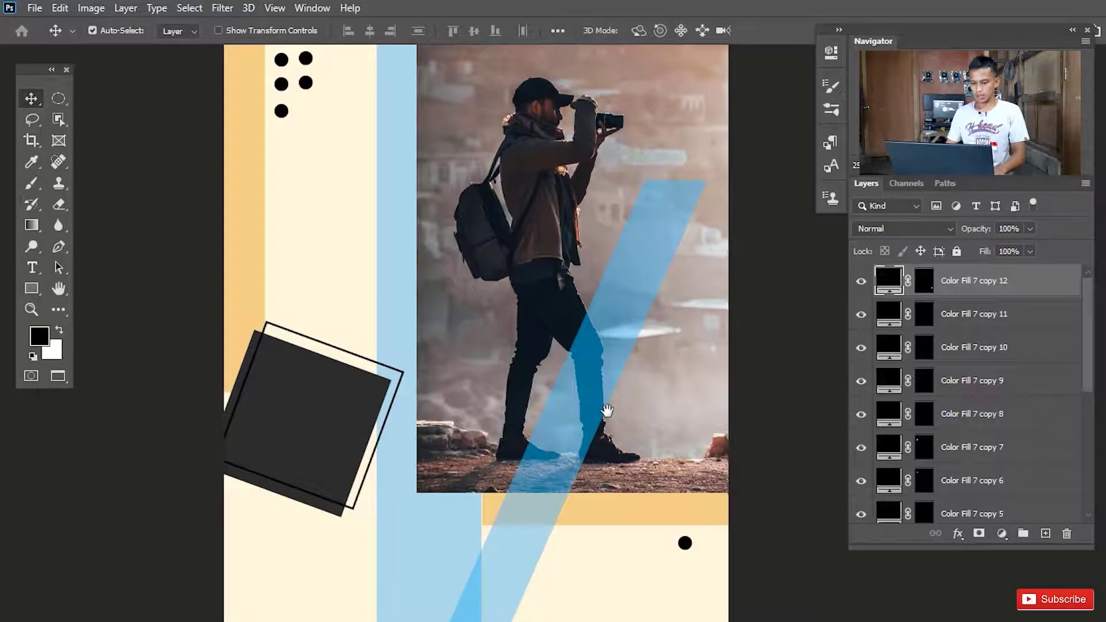
# Duplicate the dot in the lower cream block and move the copy horizontally left as the second dot of a new row
pyautogui.press('space')
pyautogui.moveTo(619, 544); pyautogui.dragTo(635, 394)
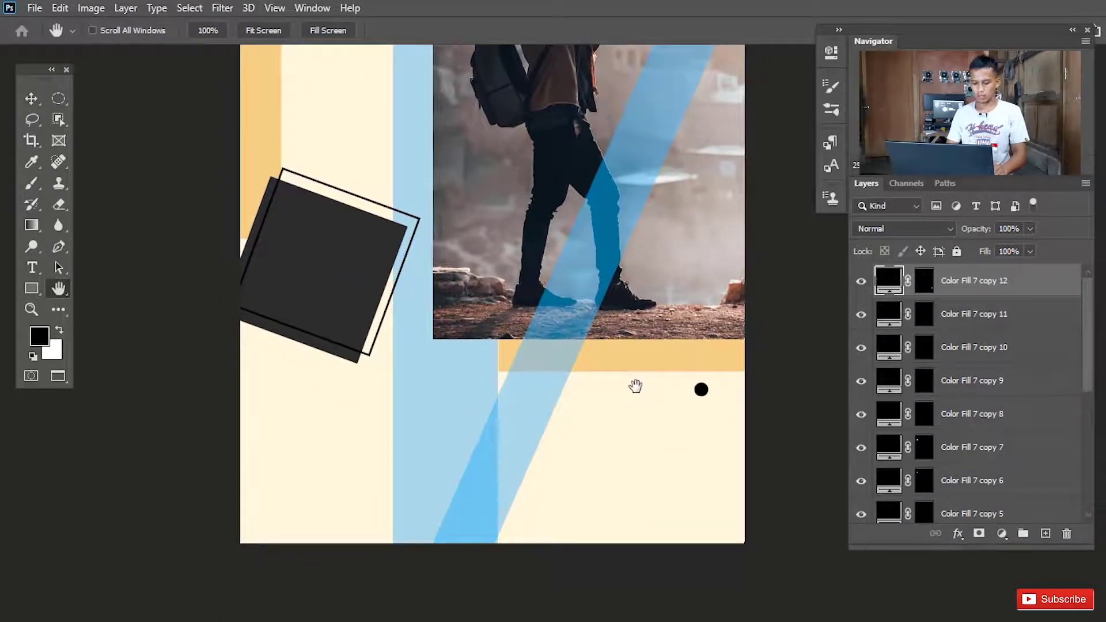
pyautogui.hotkey('ctrl', 'j')
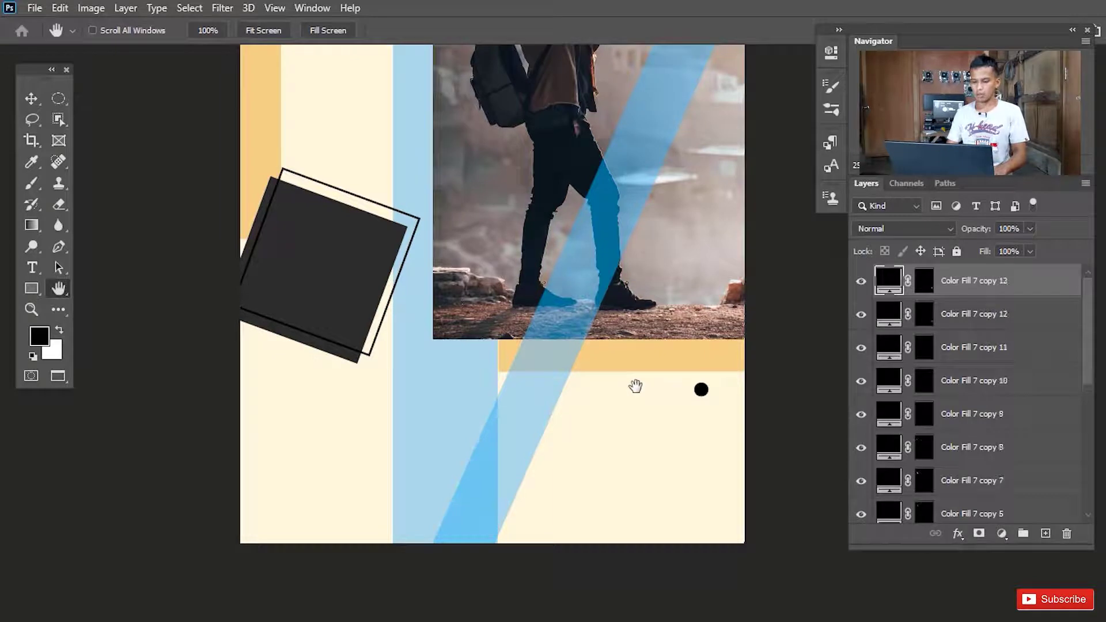
pyautogui.press('v')
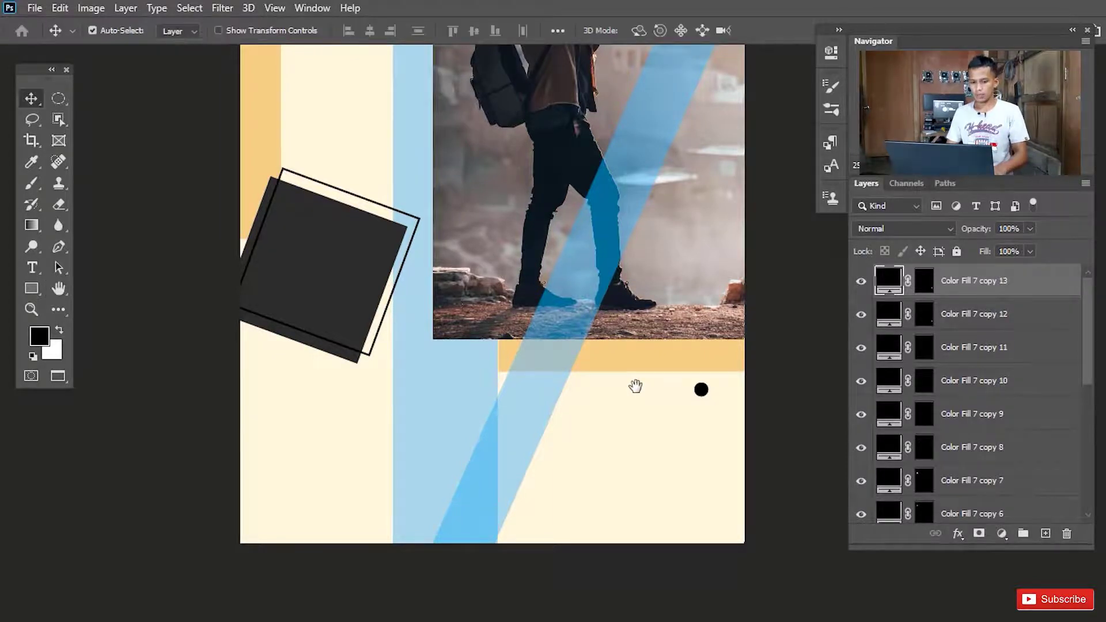
pyautogui.hotkey('shift', 'Left')
pyautogui.hotkey('shift', 'Left')
pyautogui.hotkey('shift', 'Left')
pyautogui.hotkey('shift', 'Left')
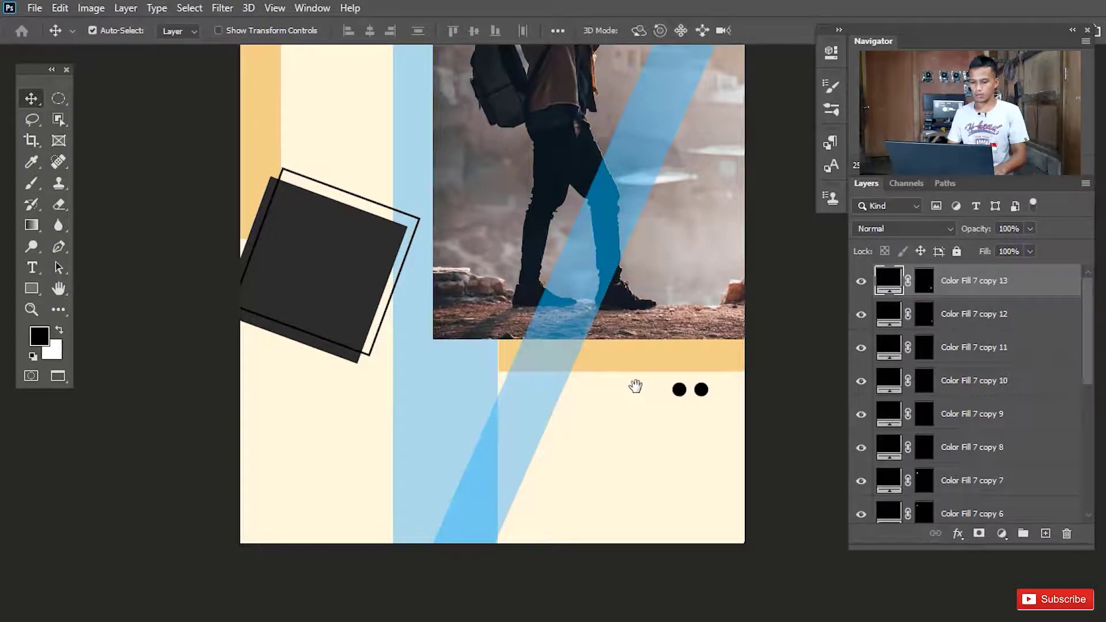
# Duplicate the lower row's second dot and move the copy left to form its evenly spaced third dot
pyautogui.hotkey('ctrl', 'j')
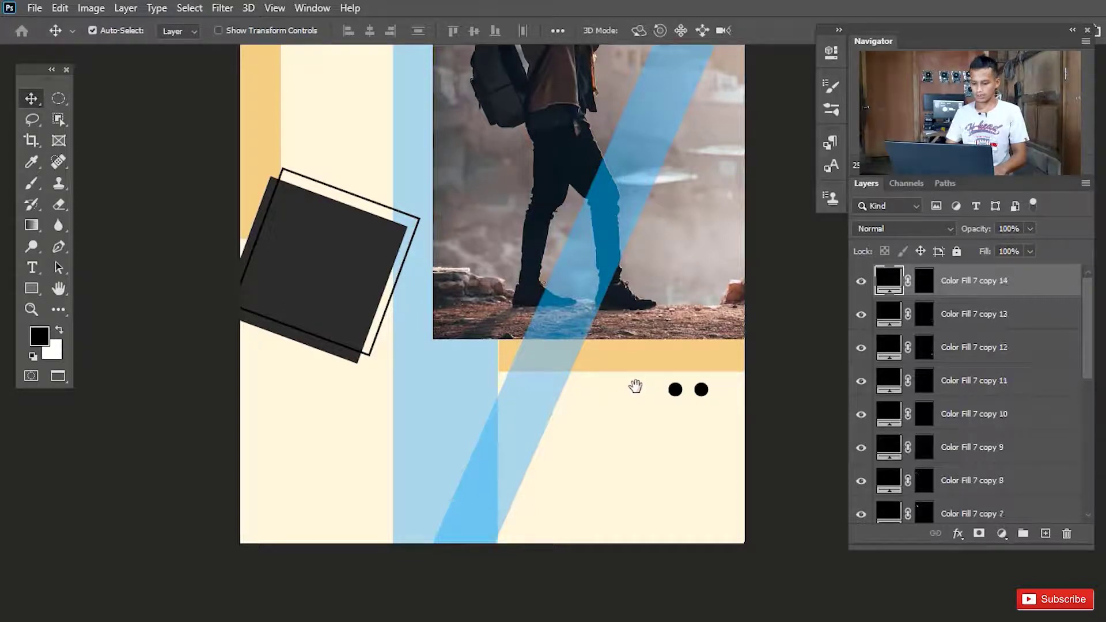
pyautogui.hotkey('shift', 'Left')
pyautogui.hotkey('shift', 'Left')
pyautogui.hotkey('shift', 'Left')
pyautogui.hotkey('shift', 'Left')
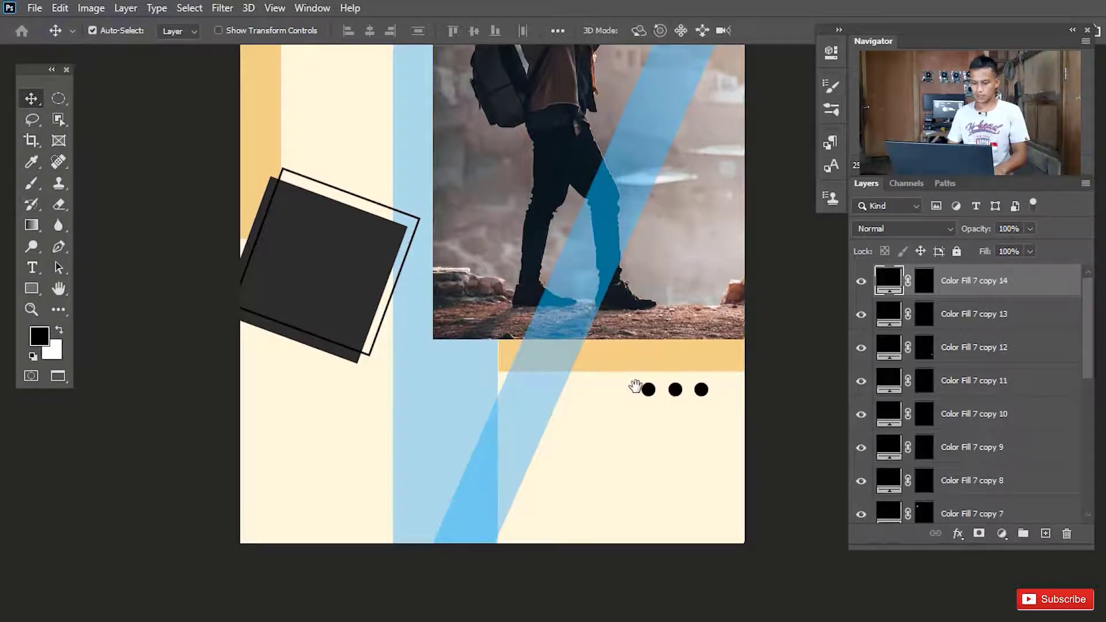
# Duplicate the lower row's third dot and move the copy left to form its evenly spaced fourth dot
pyautogui.hotkey('ctrl', 'j')
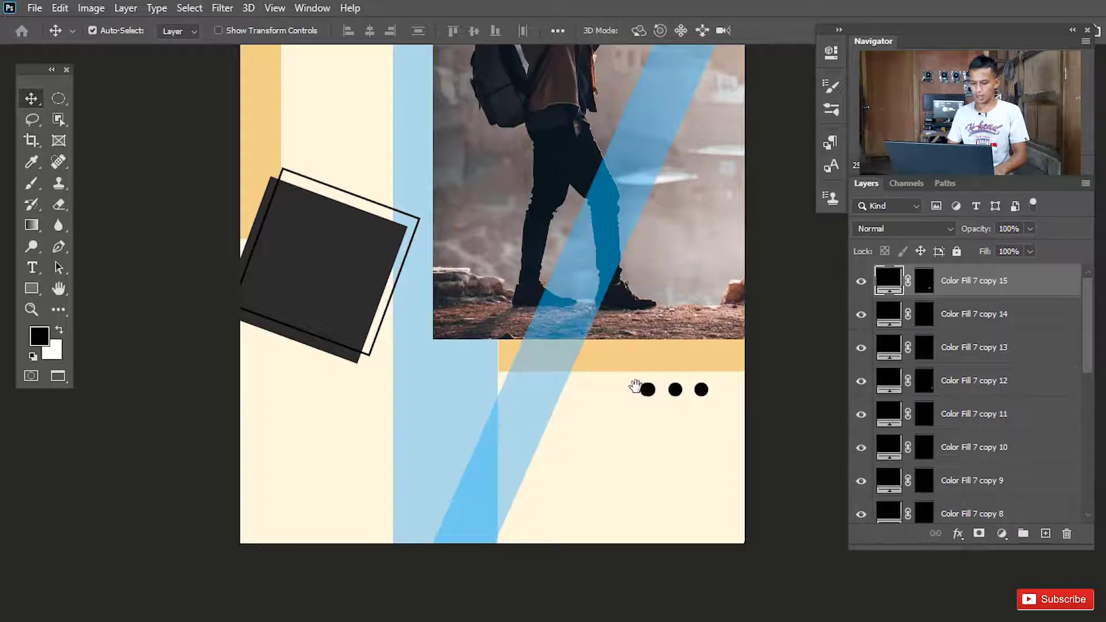
pyautogui.hotkey('shift', 'Left')
pyautogui.hotkey('shift', 'Left')
pyautogui.hotkey('shift', 'Left')
pyautogui.hotkey('shift', 'Left')
pyautogui.hotkey('shift', 'Left')
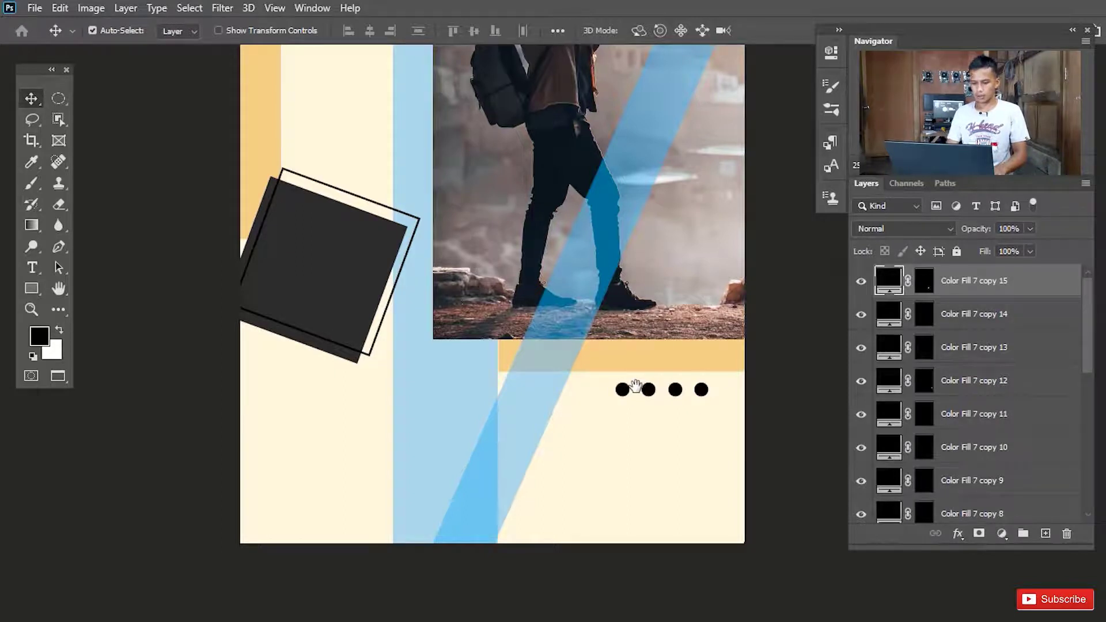
# Duplicate the lower row's fourth dot and move the copy past the row's right end and down to start a staggered second row
pyautogui.hotkey('ctrl', 'j')
pyautogui.hotkey('shift', 'Right')
pyautogui.hotkey('shift', 'Right')
pyautogui.hotkey('shift', 'Right')
pyautogui.hotkey('shift', 'Right')
pyautogui.hotkey('shift', 'Right')
pyautogui.hotkey('shift', 'Right')
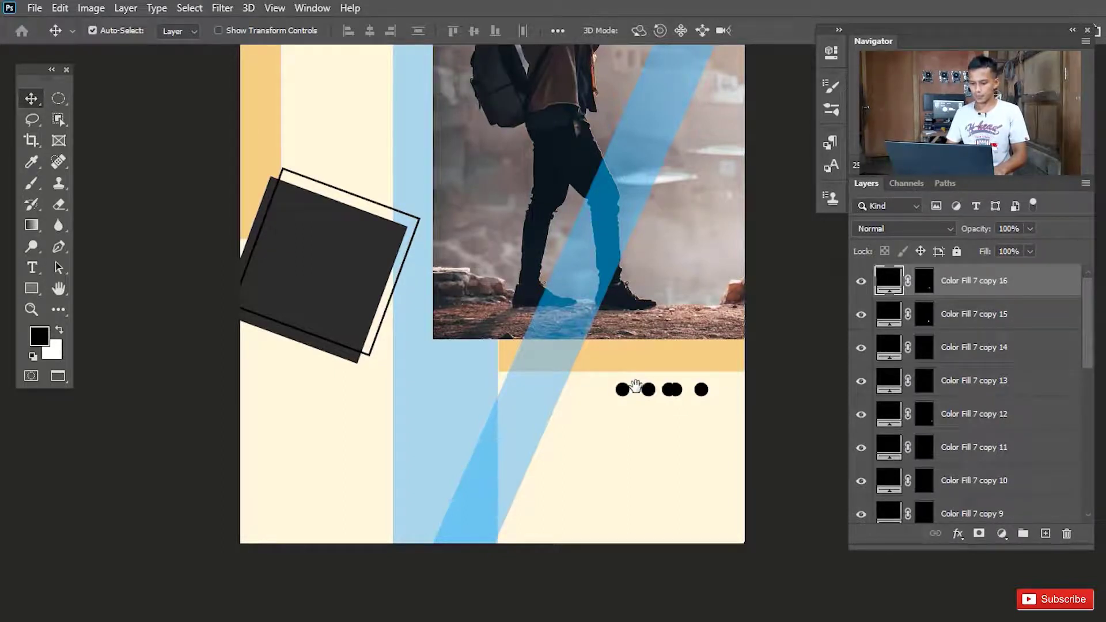
pyautogui.press('Right')
pyautogui.press('Right')
pyautogui.press('Right')
pyautogui.press('Right')
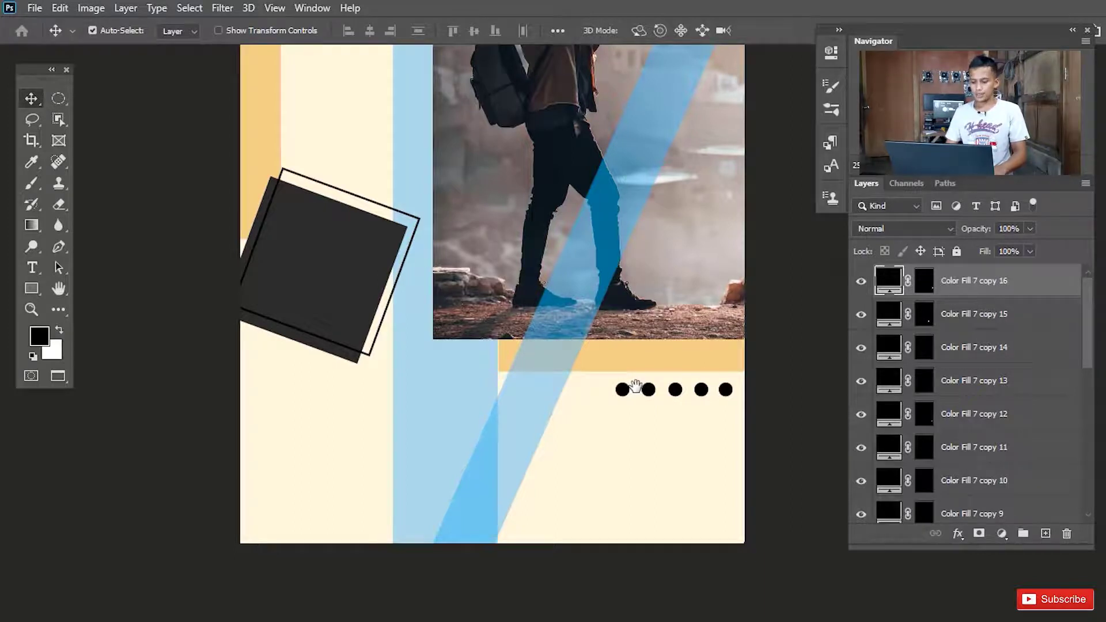
pyautogui.press('Down')
pyautogui.press('Down')
pyautogui.press('Down')
pyautogui.press('Down')
pyautogui.press('Down')
pyautogui.press('Down')
pyautogui.press('Down')
pyautogui.press('Down')
pyautogui.press('Down')
pyautogui.press('Down')
pyautogui.press('Down')
pyautogui.press('Down')
pyautogui.press('Down')
pyautogui.press('Down')
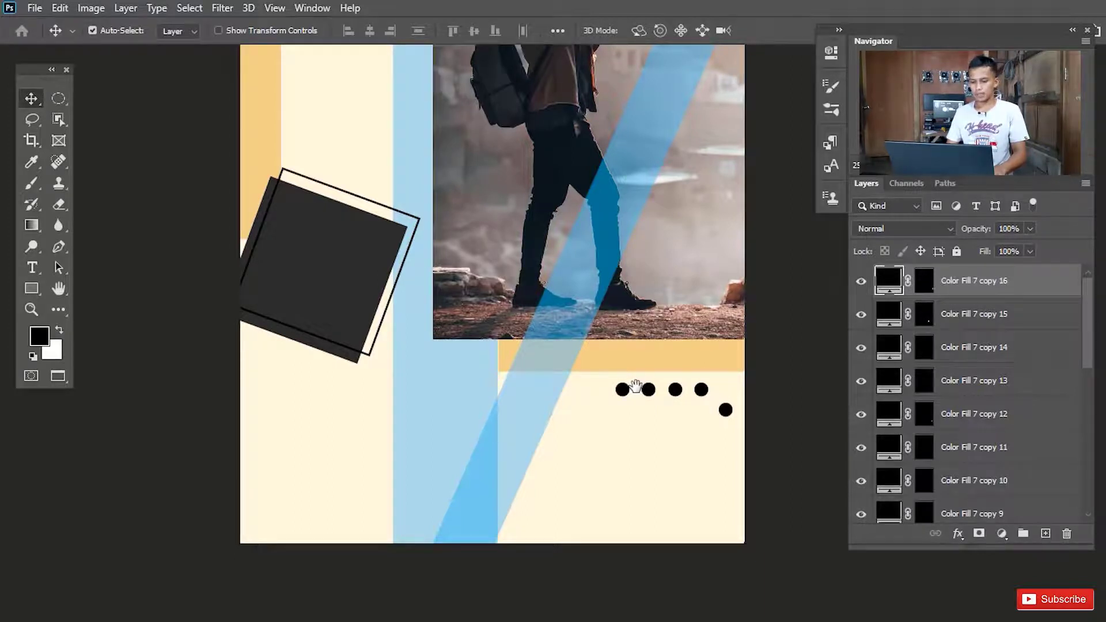
pyautogui.press('Left')
pyautogui.press('Left')
pyautogui.press('Left')
pyautogui.press('Left')
pyautogui.press('Left')
pyautogui.press('Left')
pyautogui.press('Left')
pyautogui.press('Left')
pyautogui.press('Left')
pyautogui.press('Left')
pyautogui.press('Down')
pyautogui.press('Down')
pyautogui.press('Down')
pyautogui.press('Down')
pyautogui.press('Down')
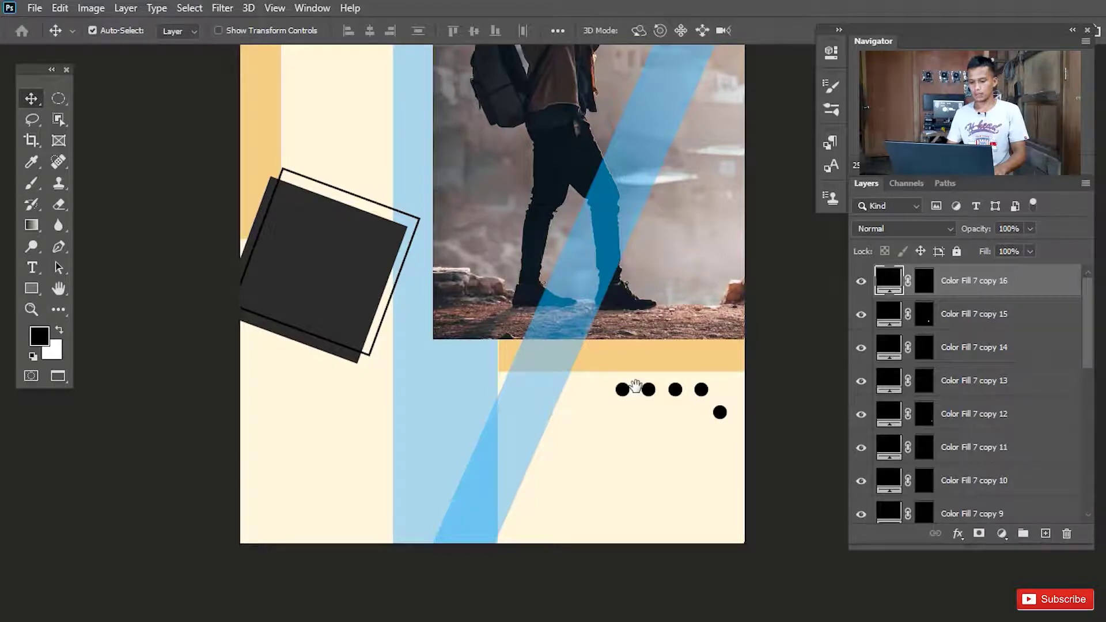
# Duplicate the second-row dot beyond the top row's right end and move the copy straight down to start a vertical column
pyautogui.hotkey('ctrl', 'j')
pyautogui.press('Down')
pyautogui.press('Down')
pyautogui.press('Down')
pyautogui.press('Down')
pyautogui.press('Down')
pyautogui.press('Down')
pyautogui.press('Down')
pyautogui.press('Down')
pyautogui.press('Down')
pyautogui.press('Down')
pyautogui.press('Down')
pyautogui.press('Down')
pyautogui.press('Down')
pyautogui.press('Down')
pyautogui.press('Down')
pyautogui.press('Down')
pyautogui.press('Down')
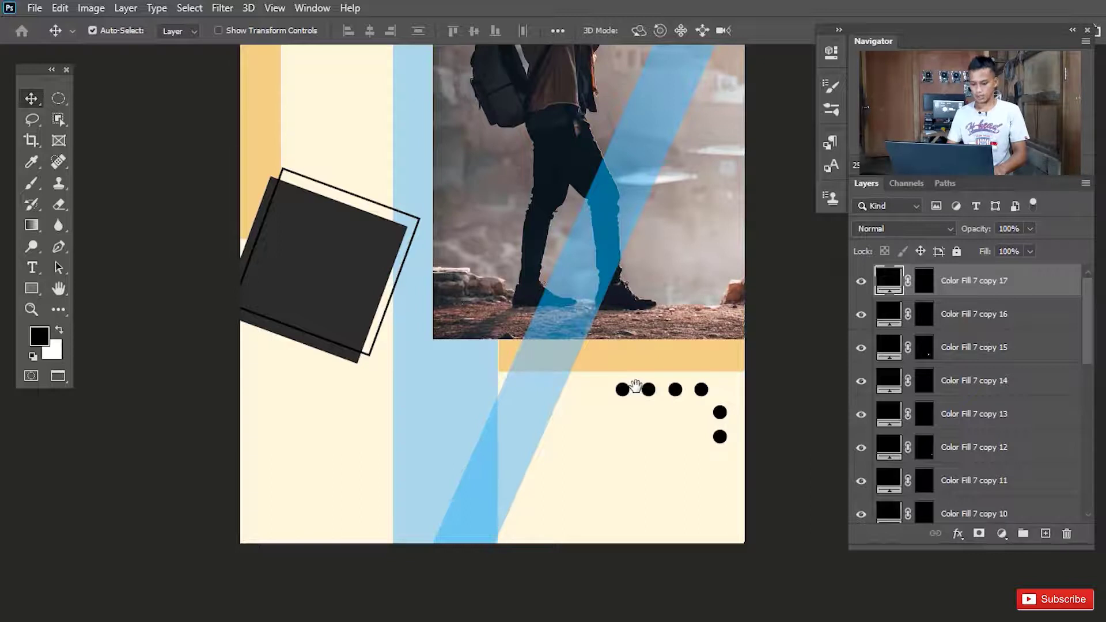
# Duplicate the right column's second dot and move the copy straight down as its evenly spaced third dot
pyautogui.hotkey('ctrl', 'j')
pyautogui.press('Down')
pyautogui.press('Down')
pyautogui.press('Down')
pyautogui.press('Down')
pyautogui.press('Down')
pyautogui.press('Down')
pyautogui.press('Down')
pyautogui.press('Down')
pyautogui.press('Down')
pyautogui.press('Down')
pyautogui.press('Down')
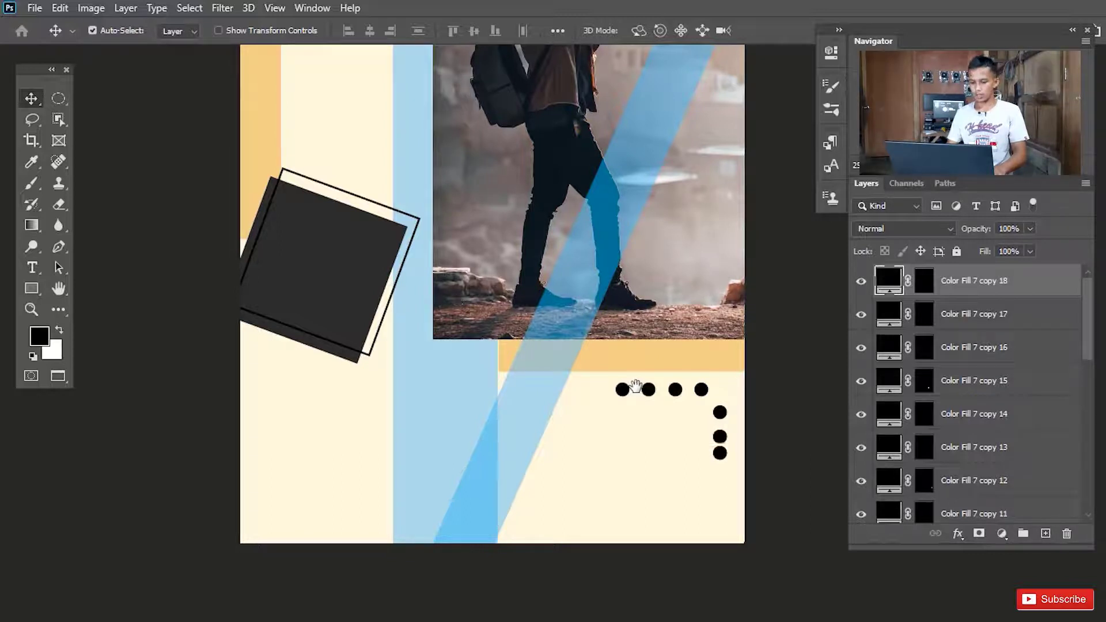
pyautogui.press('Down')
pyautogui.press('Down')
pyautogui.press('Down')
pyautogui.press('Down')
pyautogui.press('Down')
pyautogui.press('Down')
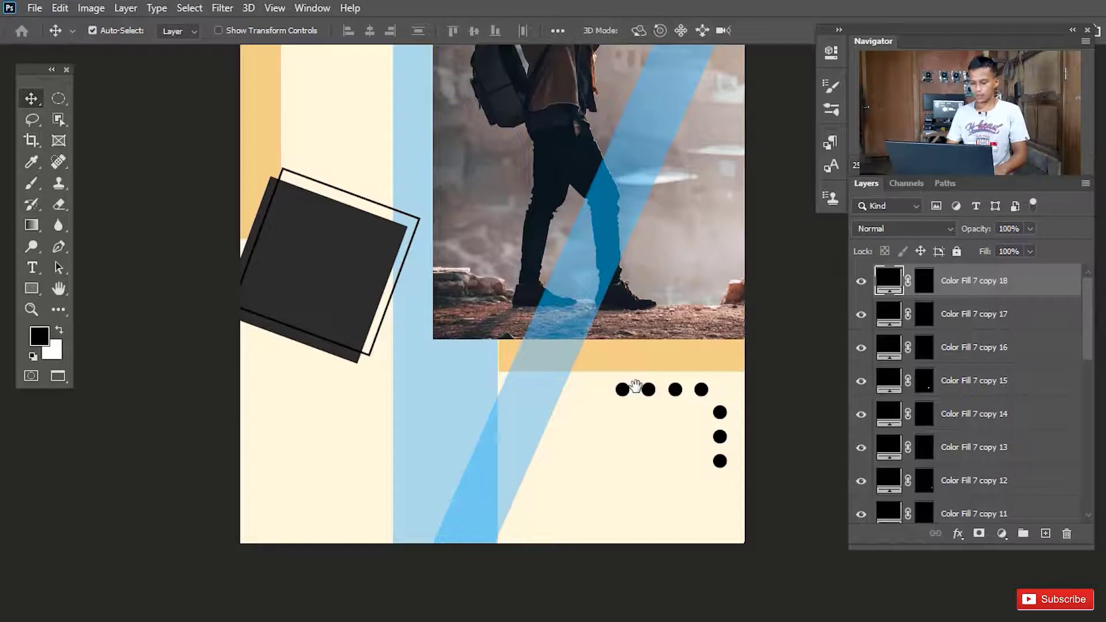
# Duplicate the right column's lowest dot and move the copy into the second row, beneath the top row's second dot from the right
pyautogui.hotkey('ctrl', 'j')
pyautogui.press('Up')
pyautogui.press('Up')
pyautogui.press('Up')
pyautogui.press('Up')
pyautogui.press('Up')
pyautogui.press('Up')
pyautogui.press('Up')
pyautogui.press('Up')
pyautogui.press('Up')
pyautogui.press('Up')
pyautogui.press('Up')
pyautogui.press('Up')
pyautogui.press('Up')
pyautogui.press('Up')
pyautogui.press('Up')
pyautogui.press('Up')
pyautogui.press('Up')
pyautogui.press('Up')
pyautogui.press('Up')
pyautogui.press('Up')
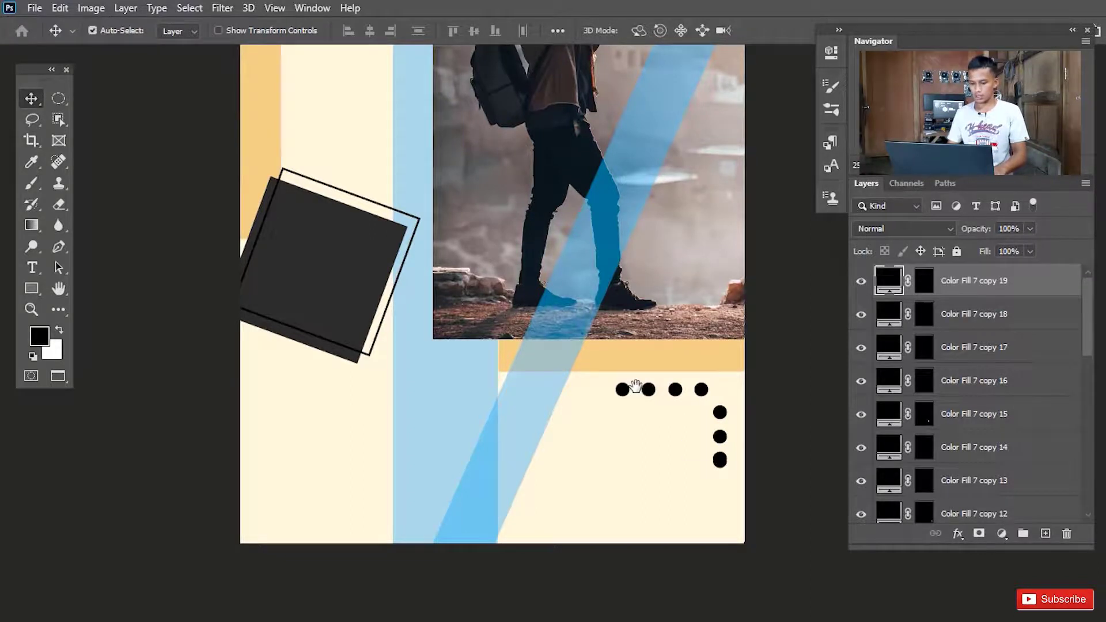
pyautogui.press('Up')
pyautogui.press('Up')
pyautogui.press('Up')
pyautogui.press('Up')
pyautogui.press('Up')
pyautogui.press('Up')
pyautogui.press('Left')
pyautogui.press('Left')
pyautogui.press('Left')
pyautogui.press('Left')
pyautogui.press('Left')
pyautogui.press('Left')
pyautogui.press('Left')
pyautogui.press('Left')
pyautogui.press('Left')
pyautogui.press('Left')
pyautogui.press('Left')
pyautogui.press('Left')
pyautogui.press('Left')
pyautogui.press('Left')
pyautogui.press('Left')
pyautogui.press('Left')
pyautogui.press('Left')
pyautogui.press('Left')
pyautogui.press('Left')
pyautogui.press('Left')
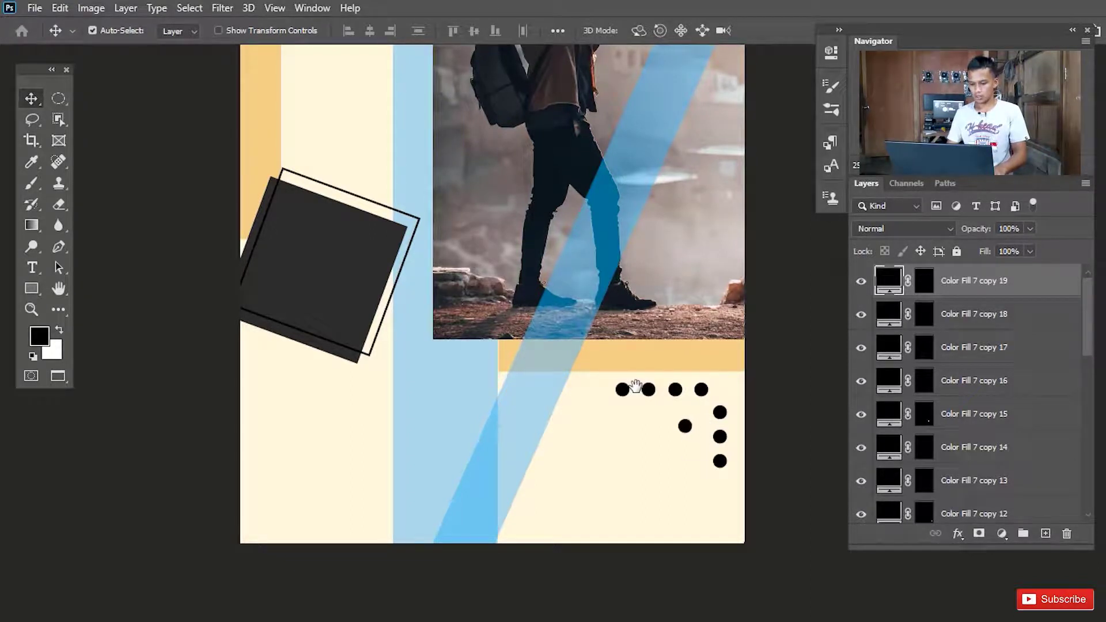
pyautogui.press('Up')
pyautogui.press('Up')
pyautogui.press('Up')
pyautogui.press('Up')
pyautogui.press('Up')
pyautogui.press('Up')
pyautogui.press('Left')
pyautogui.press('Left')
pyautogui.press('Left')
pyautogui.press('Up')
pyautogui.press('Up')
pyautogui.press('Up')
pyautogui.press('Up')
pyautogui.press('Up')
pyautogui.press('Up')
pyautogui.press('Up')
pyautogui.press('Up')
pyautogui.press('Right')
pyautogui.press('Right')
pyautogui.press('Left')
pyautogui.press('Left')
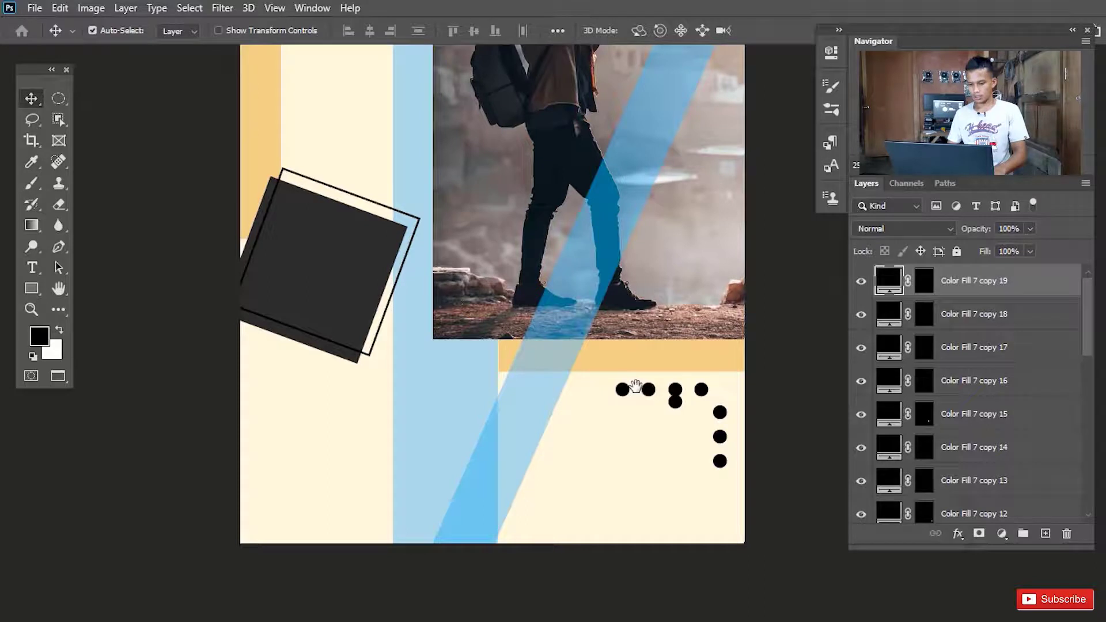
pyautogui.press('Right')
pyautogui.press('Down')
pyautogui.press('Down')
pyautogui.press('Down')
pyautogui.press('Down')
pyautogui.press('Down')
pyautogui.press('Down')
pyautogui.press('Down')
pyautogui.press('Down')
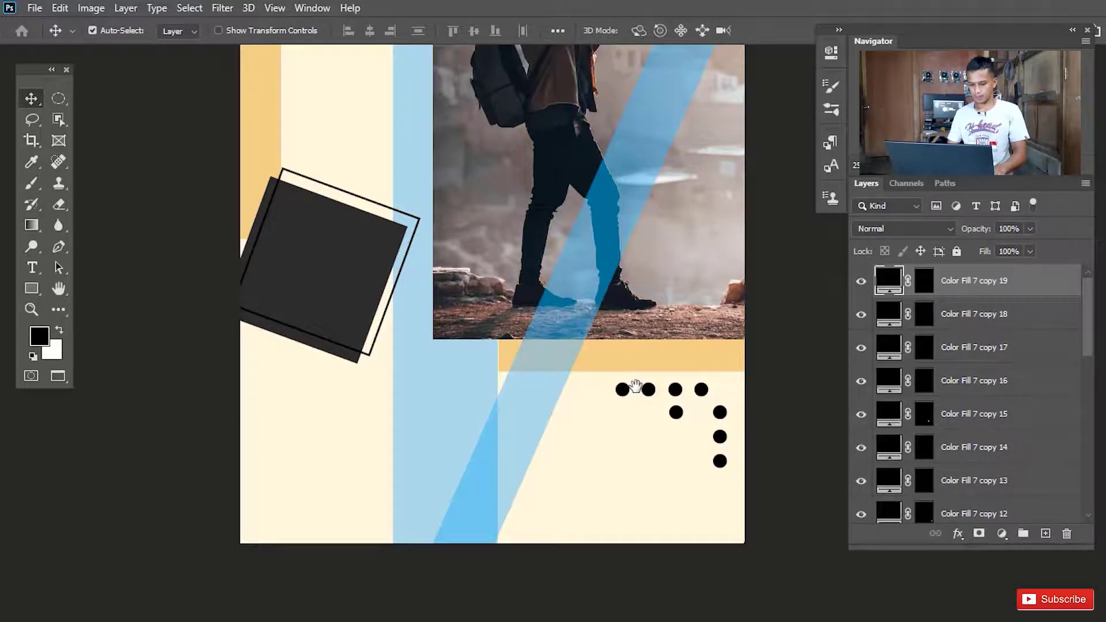
# Duplicate the new second-row dot and move the copy right, beneath the top row's rightmost dot
pyautogui.hotkey('ctrl', 'j')
pyautogui.press('Right')
pyautogui.press('Right')
pyautogui.press('Right')
pyautogui.press('Right')
pyautogui.press('Right')
pyautogui.press('Right')
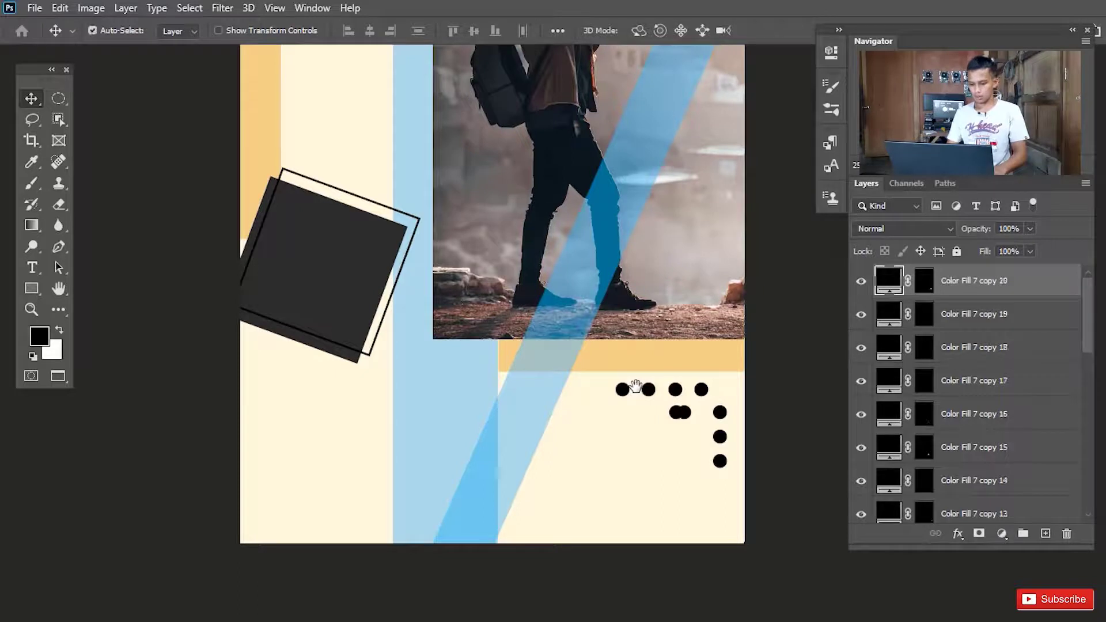
pyautogui.press('Right')
pyautogui.press('Right')
pyautogui.press('Right')
pyautogui.press('Right')
pyautogui.press('Right')
pyautogui.press('Right')
pyautogui.press('Right')
pyautogui.press('Right')
pyautogui.press('Right')
pyautogui.press('Right')
pyautogui.press('Right')
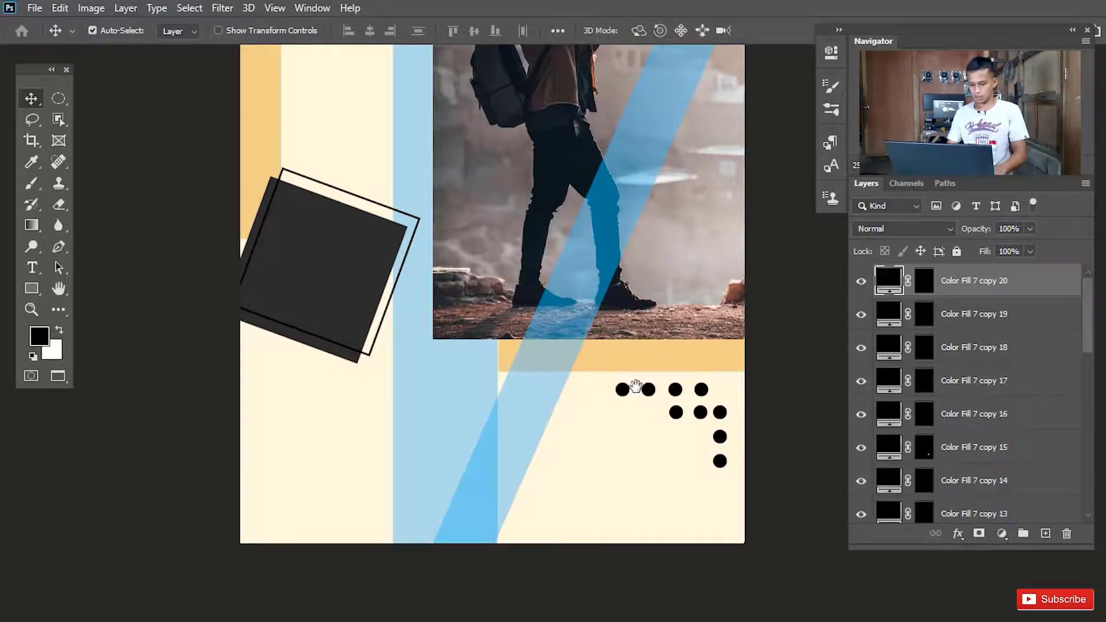
# Duplicate the second-row dot beside the right column and move the copy straight down into the third row
pyautogui.hotkey('ctrl', 'j')
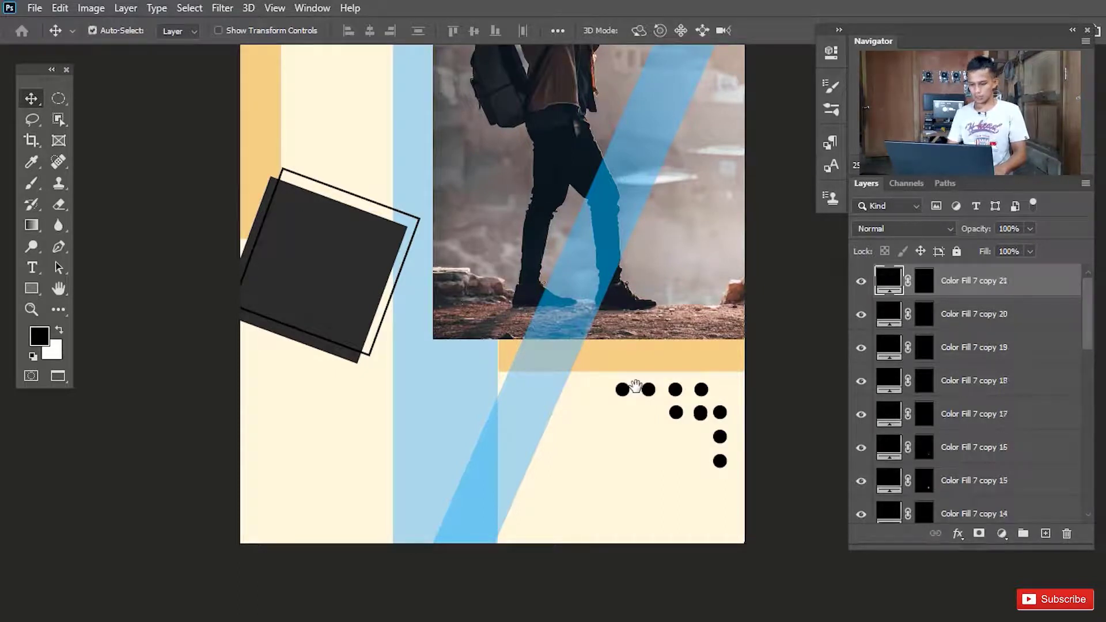
pyautogui.press('Down')
pyautogui.press('Down')
pyautogui.press('Down')
pyautogui.press('Down')
pyautogui.press('Down')
pyautogui.press('Down')
pyautogui.press('Down')
pyautogui.press('Down')
pyautogui.press('Down')
pyautogui.press('Down')
pyautogui.press('Down')
pyautogui.press('Down')
pyautogui.press('Down')
pyautogui.press('Down')
pyautogui.press('Down')
pyautogui.press('Down')
pyautogui.press('Down')
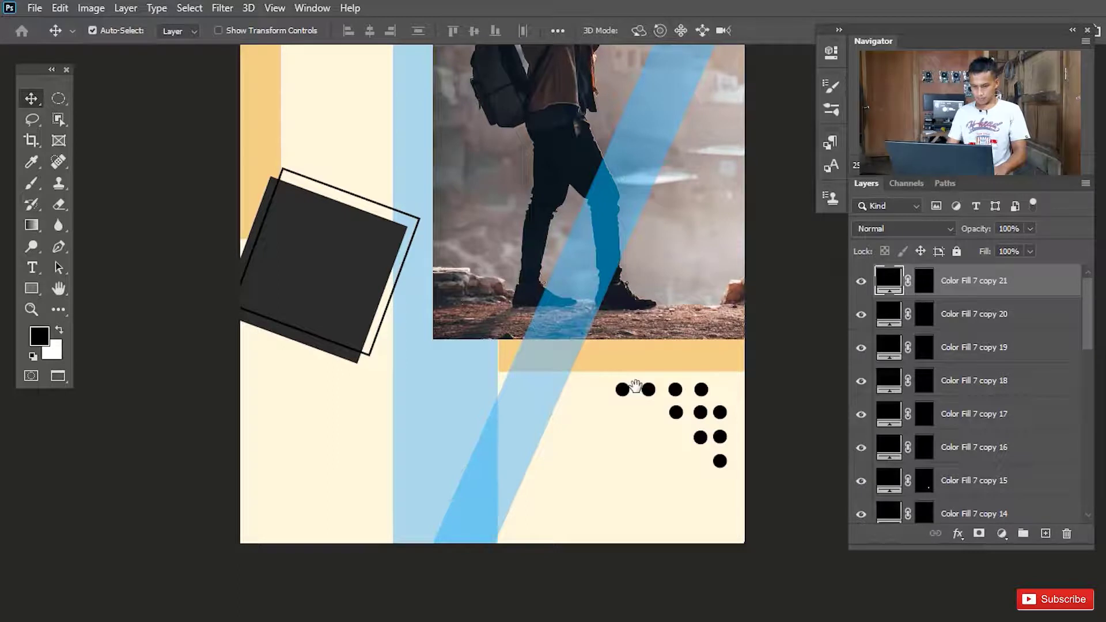
# Duplicate the third-row dot beside the right column and place the copy at the left end of the second row
pyautogui.hotkey('ctrl', 'j')
pyautogui.hotkey('shift', 'Left')
pyautogui.hotkey('shift', 'Left')
pyautogui.hotkey('shift', 'Left')
pyautogui.hotkey('shift', 'Left')
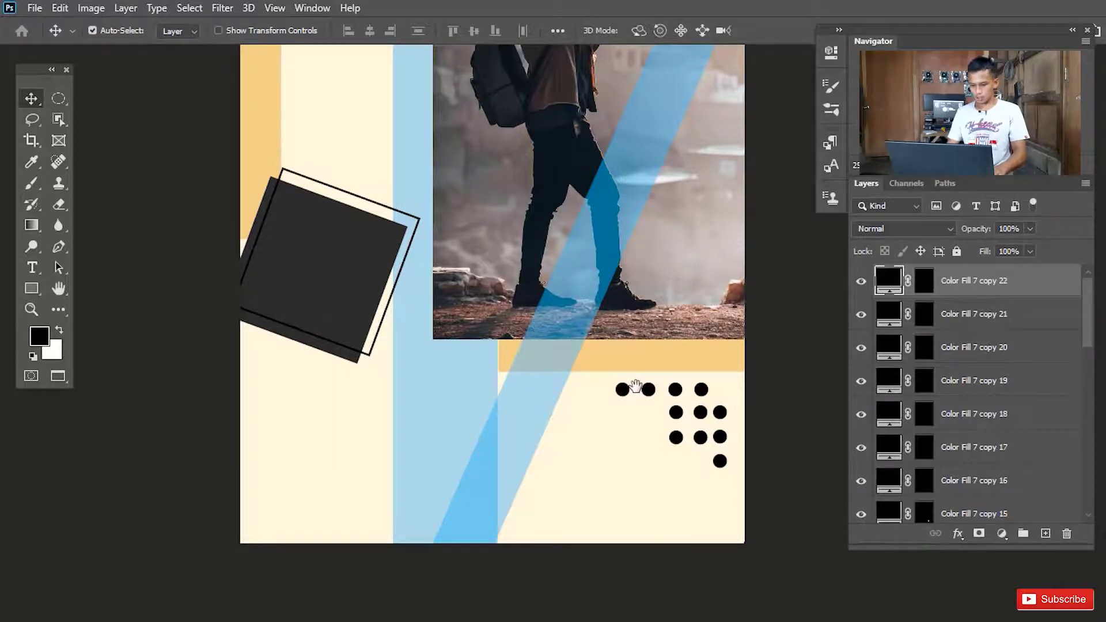
pyautogui.moveTo(673, 437); pyautogui.dragTo(649, 413)
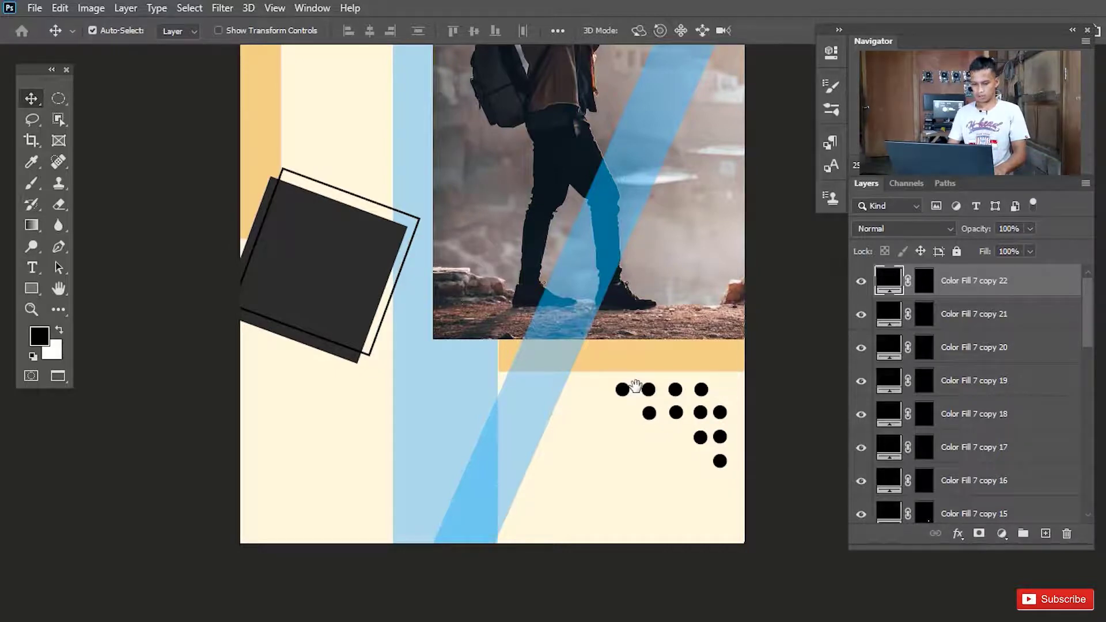
# Duplicate the second row's leftmost dot and place the copy at the left end of the third row
pyautogui.hotkey('ctrl', 'j')
pyautogui.moveTo(649, 413); pyautogui.dragTo(677, 437)
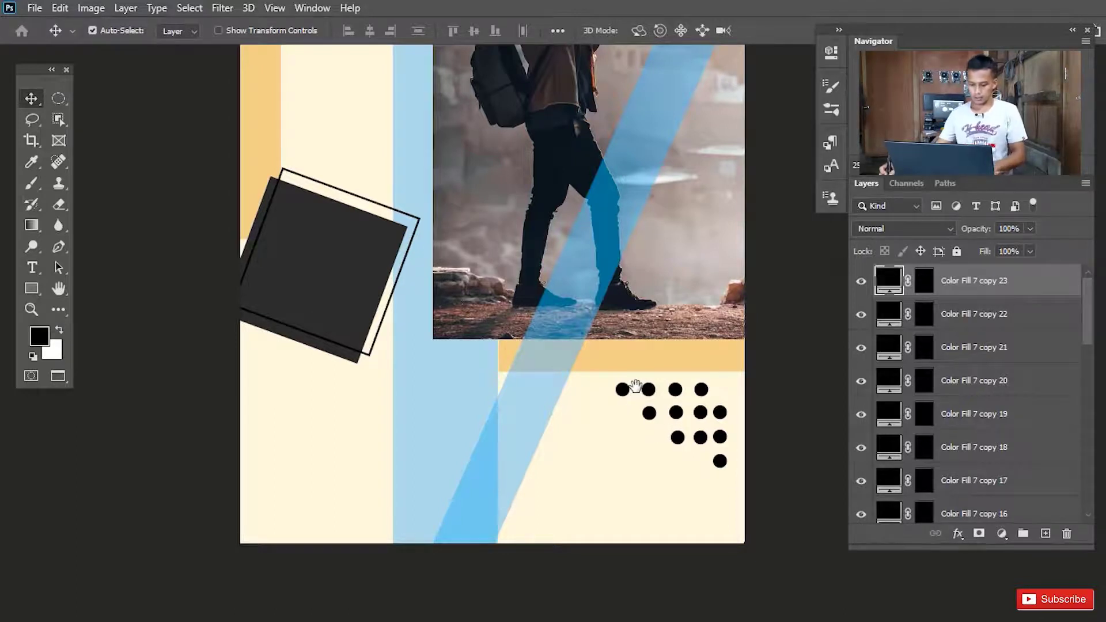
pyautogui.press('h')
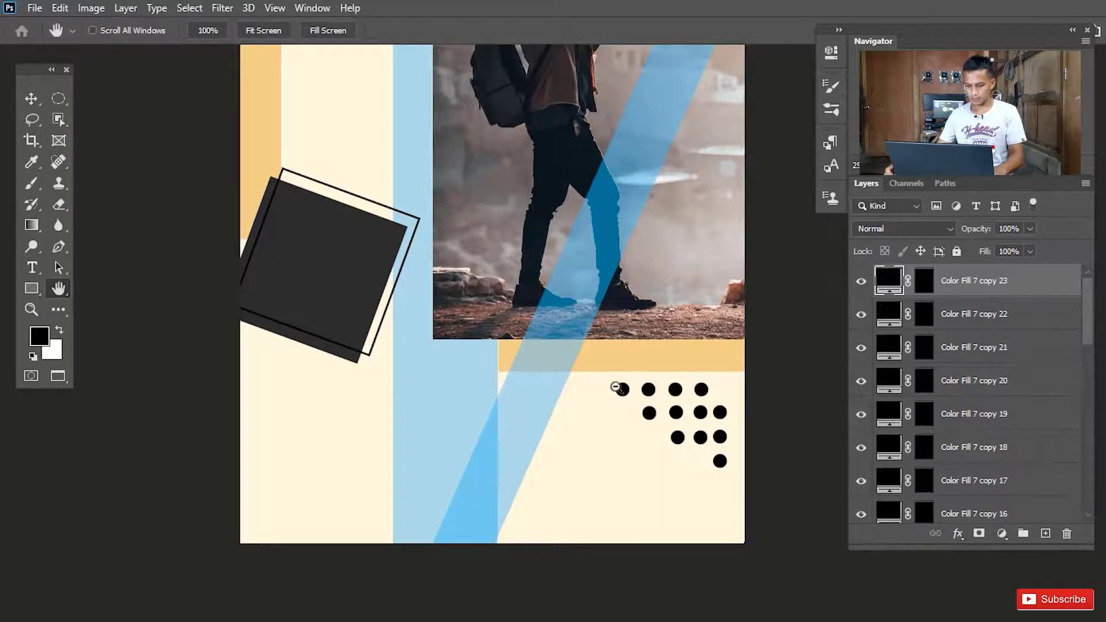
pyautogui.scroll(-1, 701, 395)
pyautogui.moveTo(579, 228); pyautogui.dragTo(534, 341)
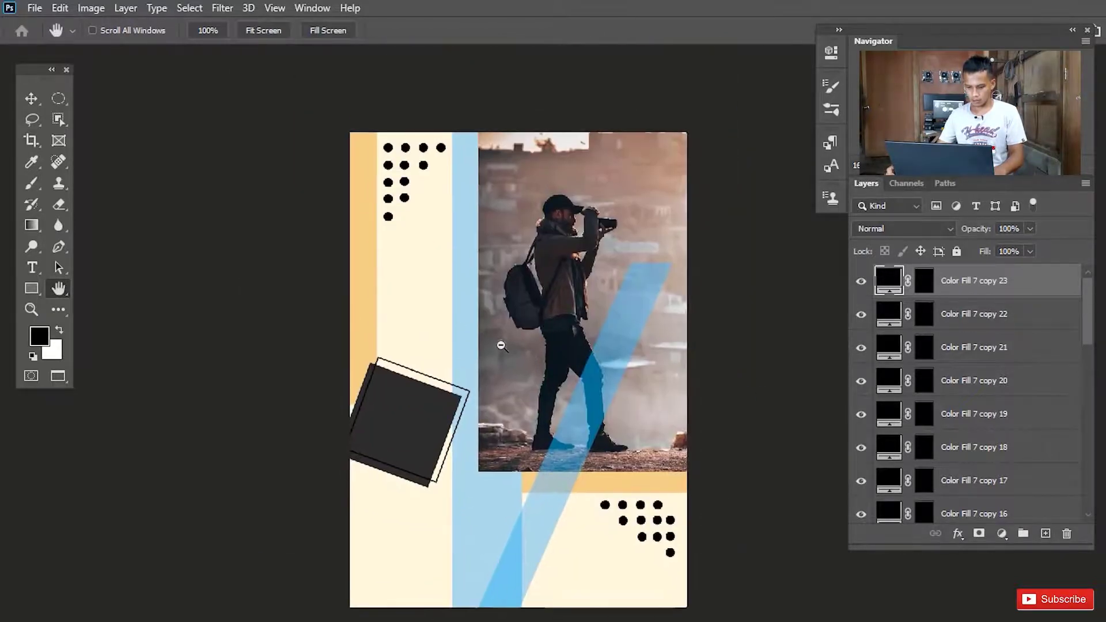
# Inspect the whole layout and the photographer's legs where the blue diagonal stripe crosses them
pyautogui.scroll(-1, 600, 349)
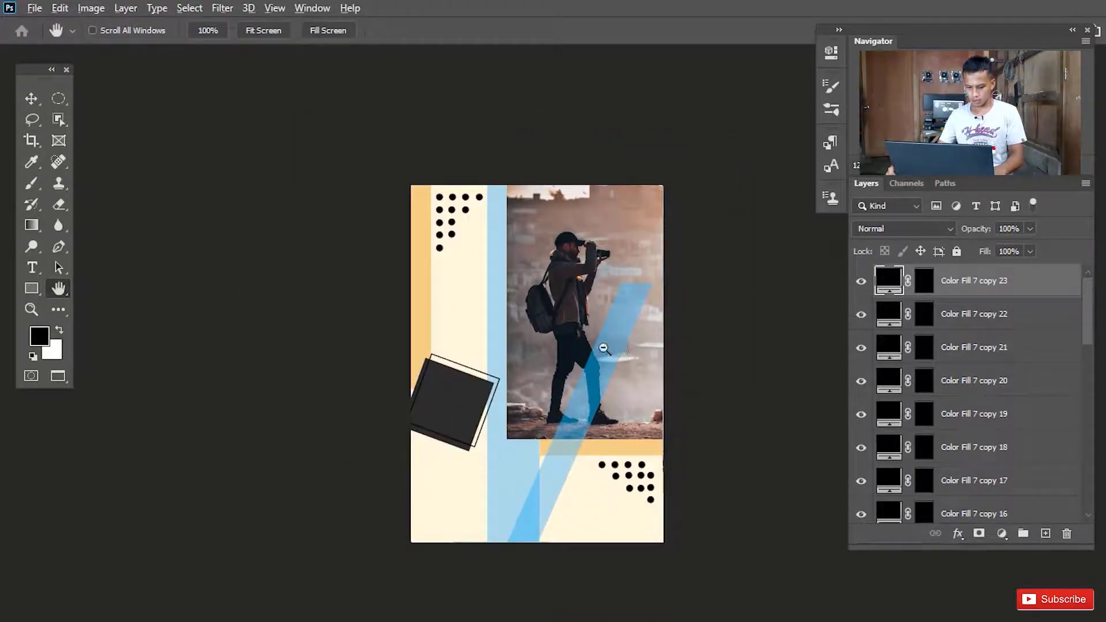
pyautogui.scroll(-1, 639, 360)
pyautogui.moveTo(533, 349); pyautogui.dragTo(618, 357)
pyautogui.moveTo(739, 342); pyautogui.dragTo(573, 336)
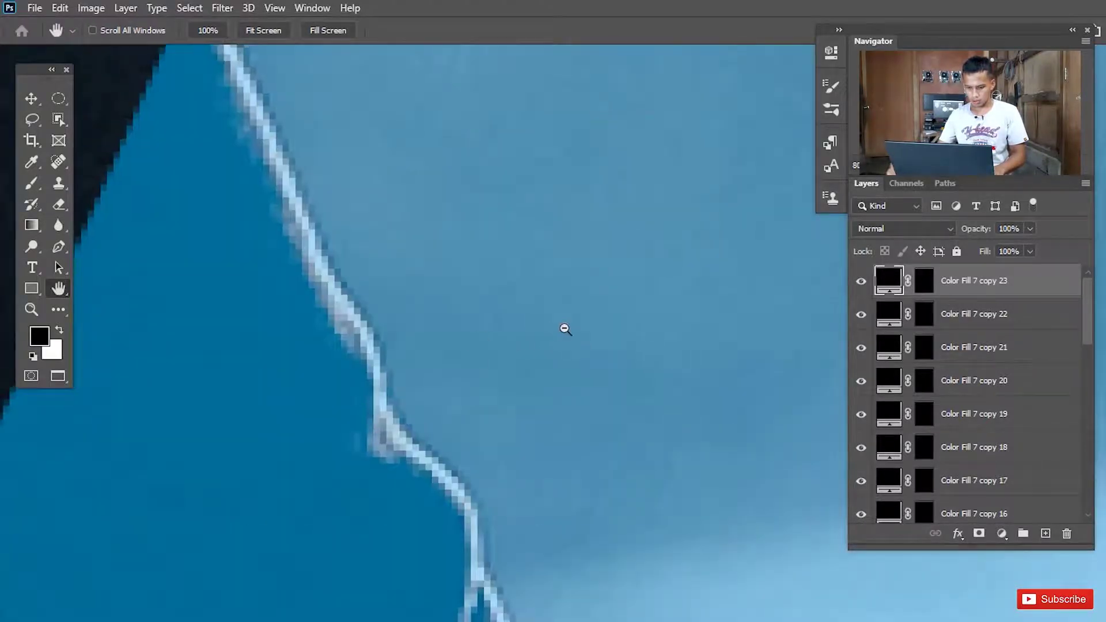
pyautogui.scroll(-6, 595, 324)
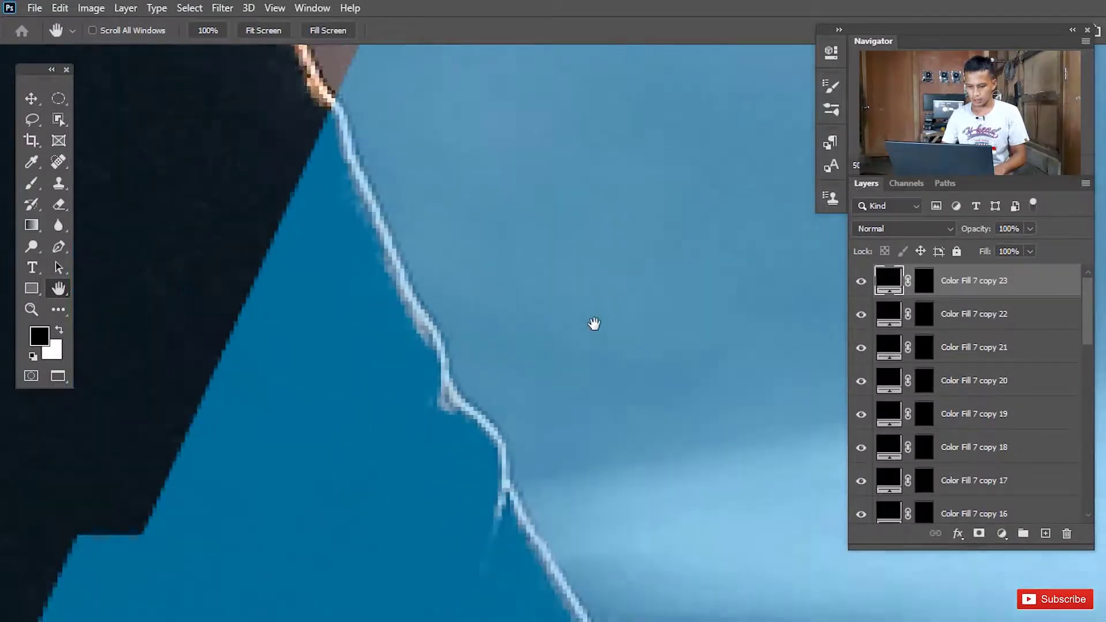
pyautogui.scroll(-5, 594, 324)
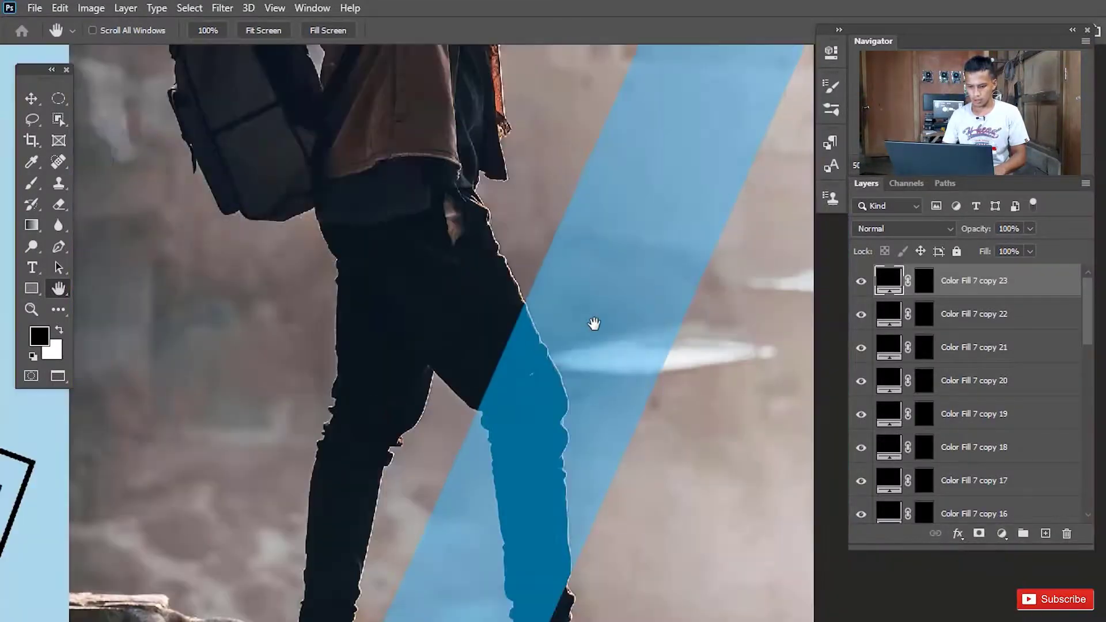
pyautogui.scroll(-1, 594, 324)
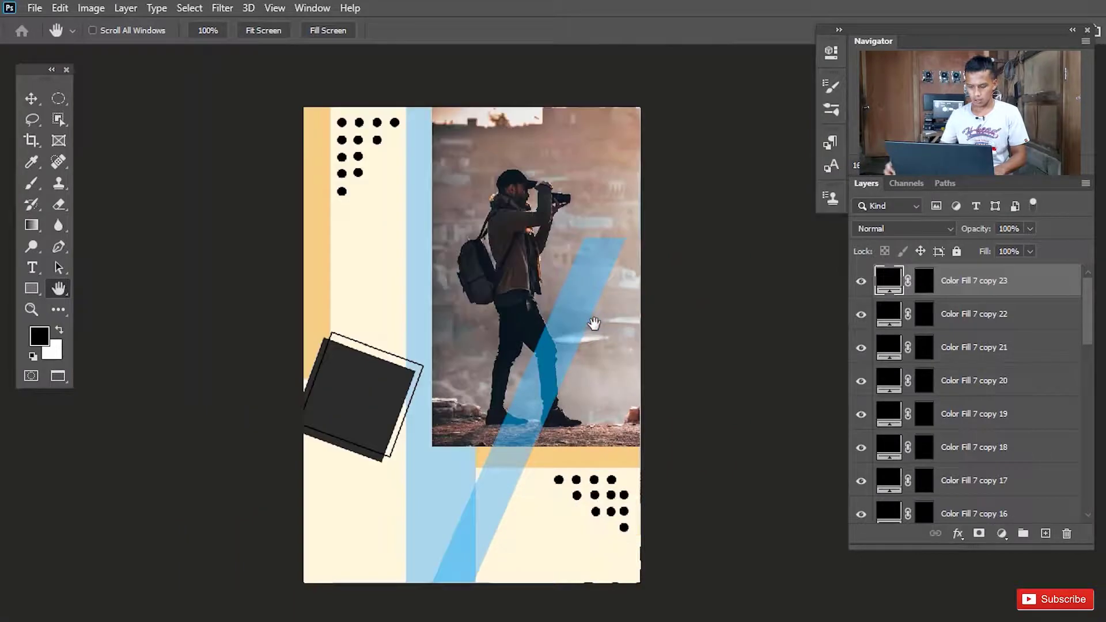
pyautogui.moveTo(540, 339); pyautogui.dragTo(573, 324)
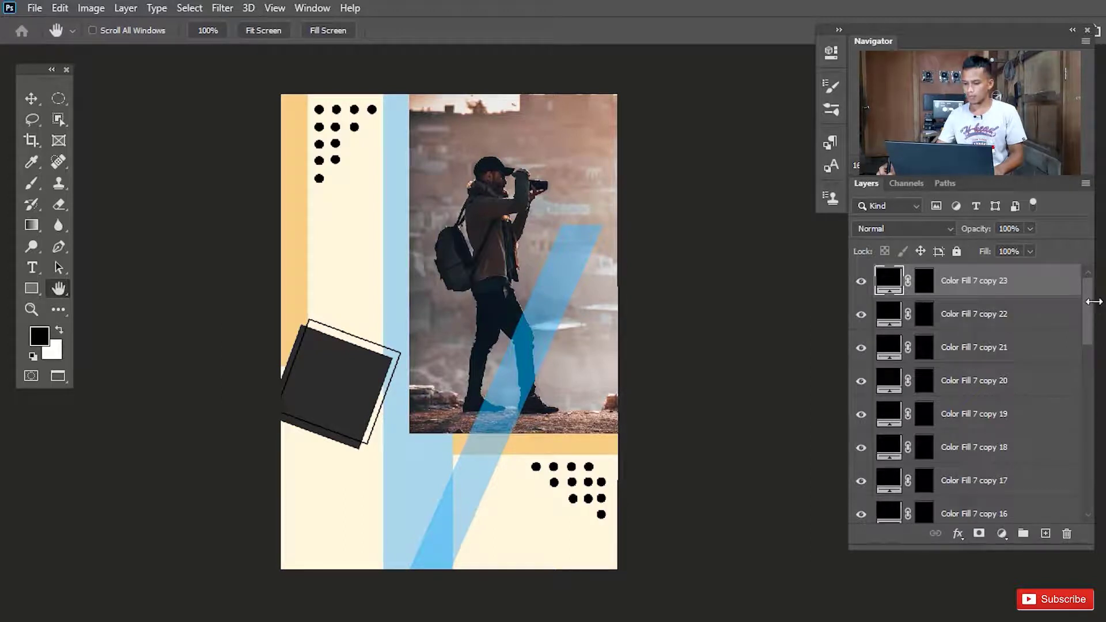
# Group all the dot layers, from Color Fill 7 copy 23 down to Color Fill 7, and name the group Dots
pyautogui.moveTo(1089, 306); pyautogui.dragTo(1088, 470)
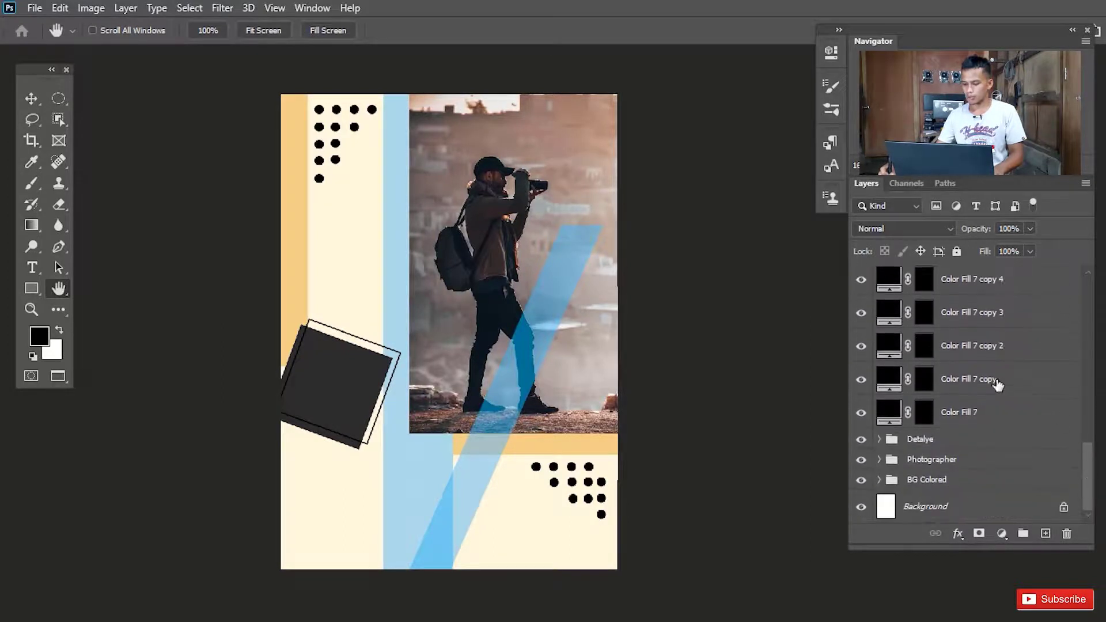
pyautogui.keyDown('shift'); pyautogui.click(1056, 412); pyautogui.keyUp('shift')
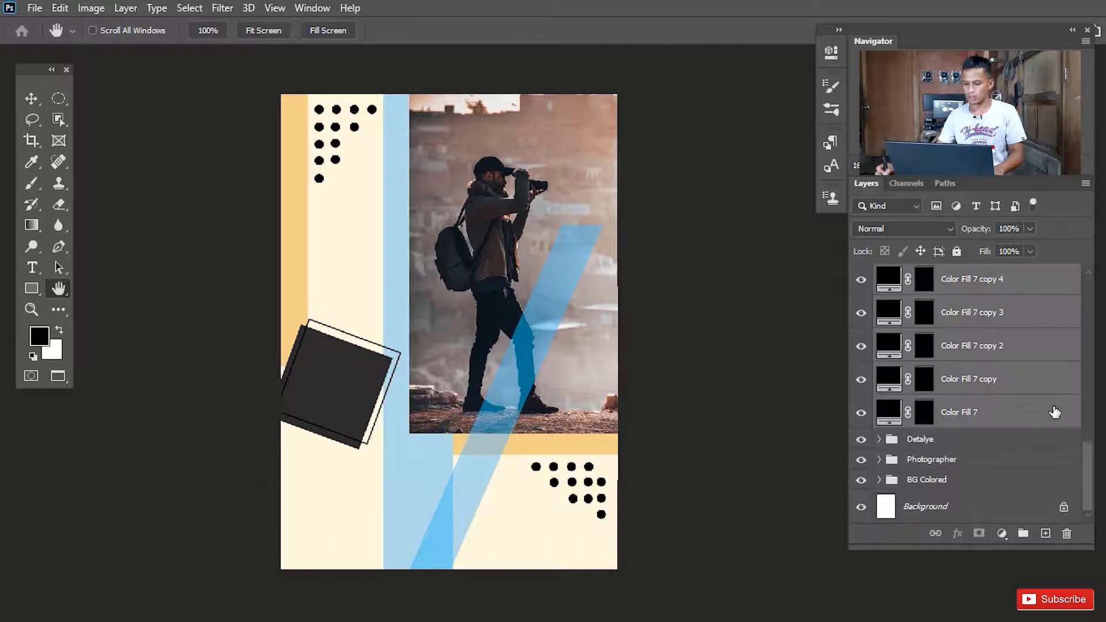
pyautogui.moveTo(1090, 484)
pyautogui.mouseDown()
pyautogui.moveTo(1102, 309)
pyautogui.moveTo(1095, 482)
pyautogui.mouseUp()
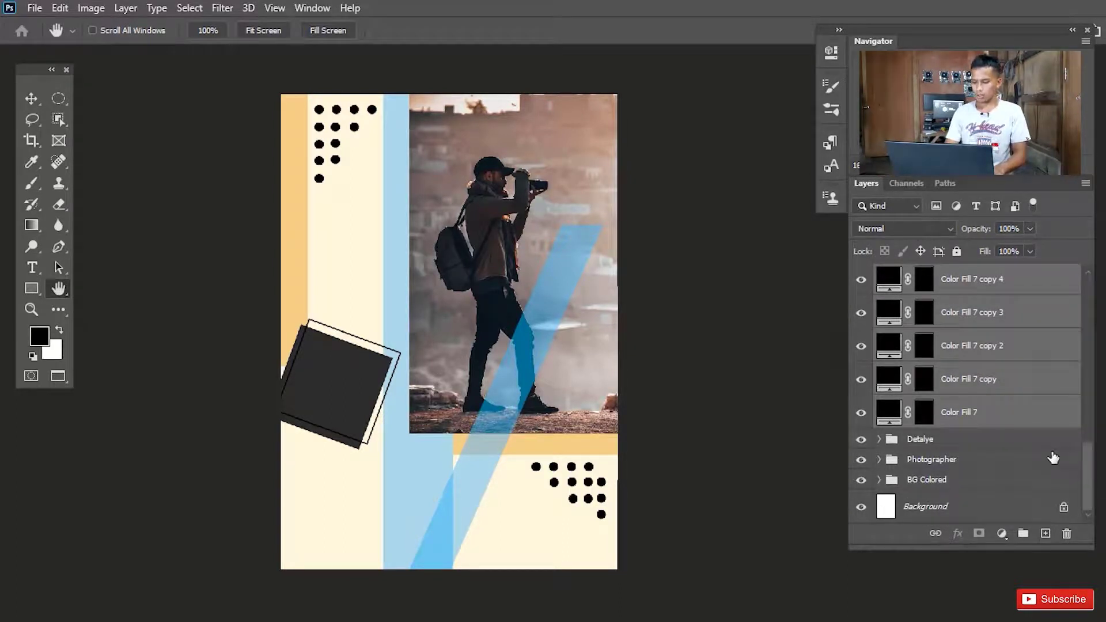
pyautogui.hotkey('ctrl', 'g')
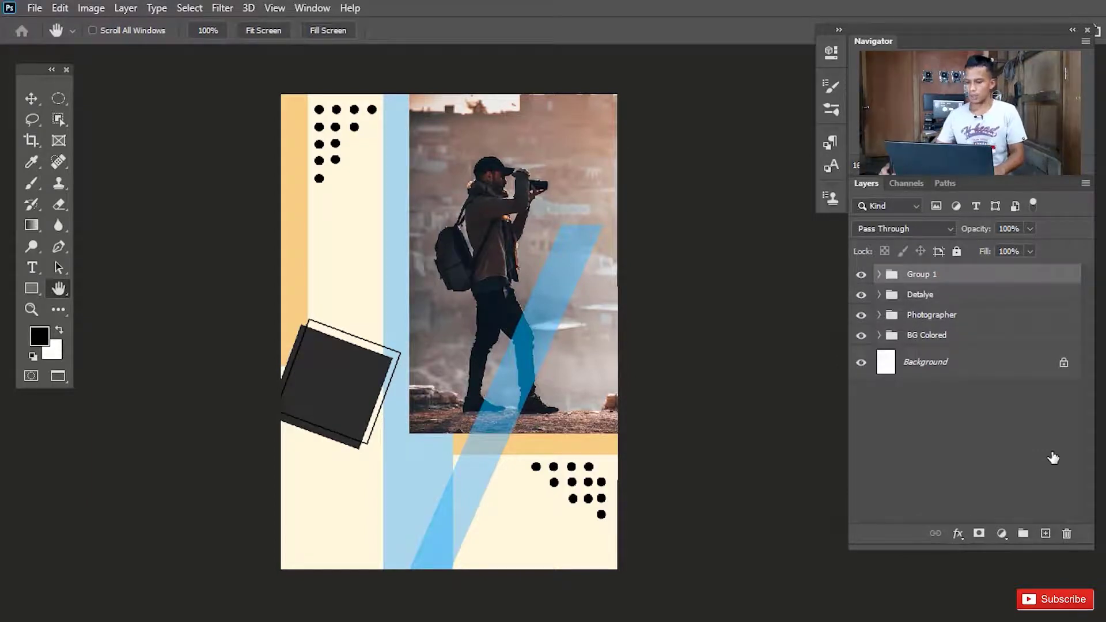
pyautogui.doubleClick(924, 275)
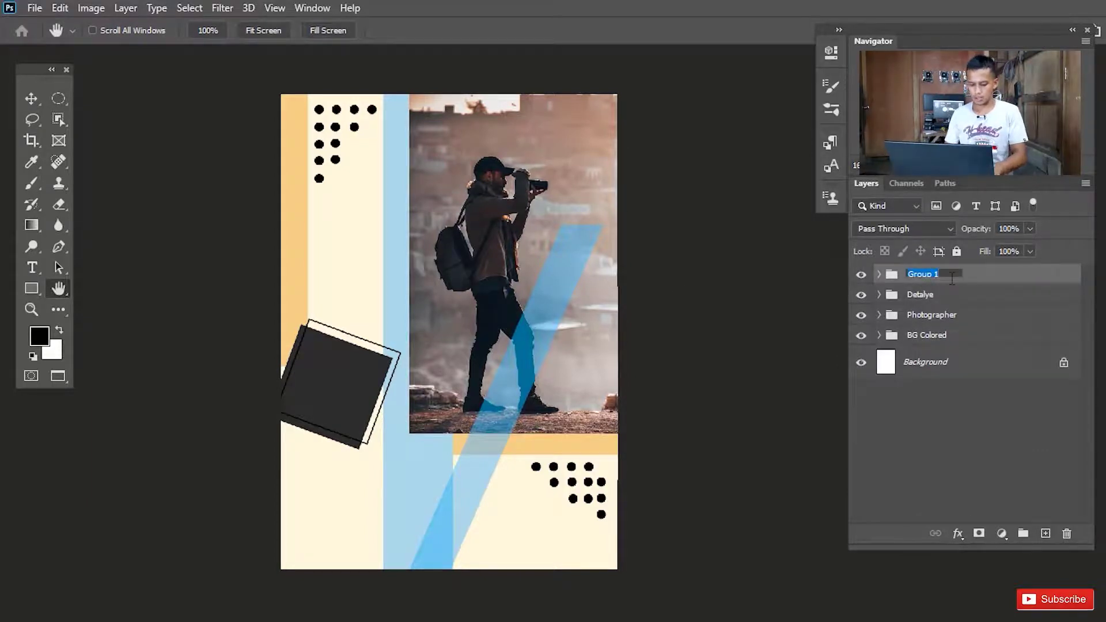
pyautogui.write('Dots')
pyautogui.press('Return')
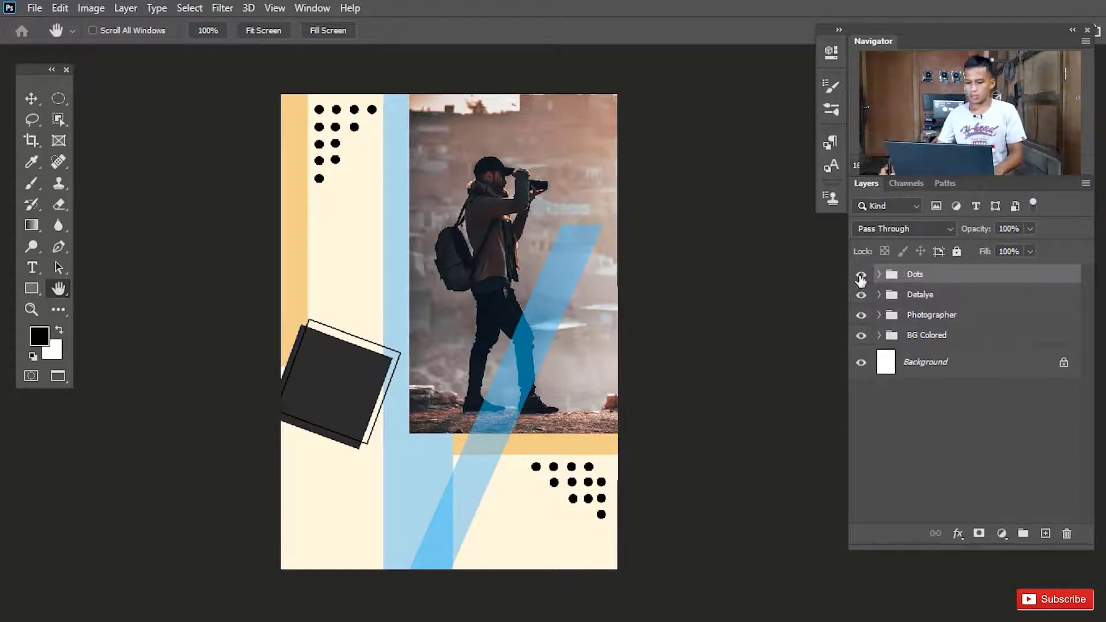
# Toggle the visibility of the Dots group off and on to check which elements it contains
pyautogui.click(862, 275)
pyautogui.click(861, 276)
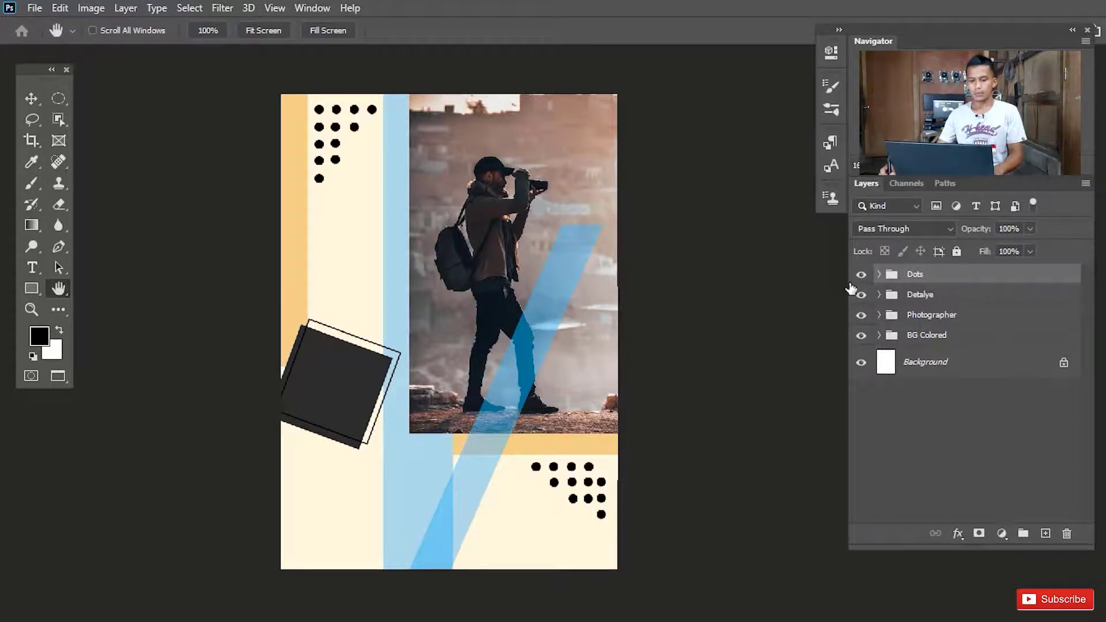
pyautogui.click(860, 277)
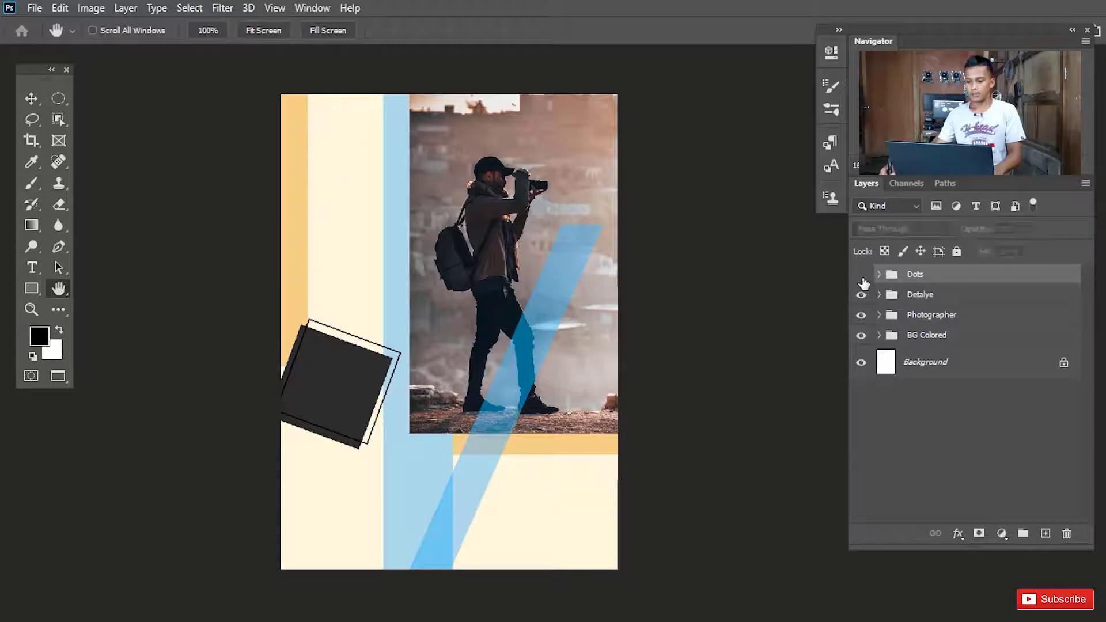
pyautogui.click(861, 279)
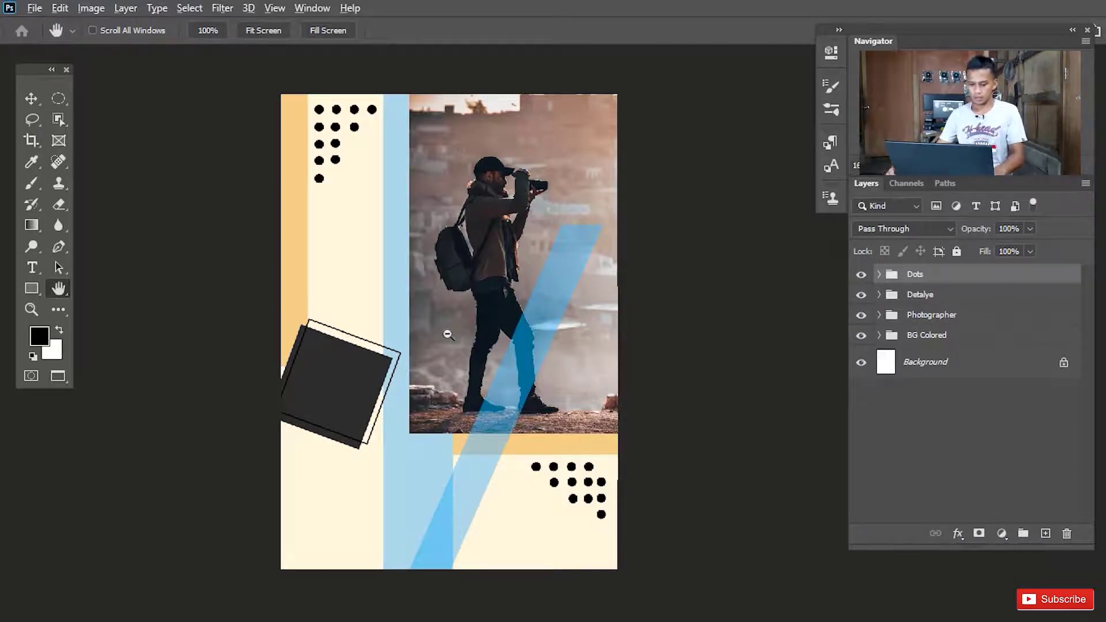
# Start a black text line on the cream strip above the dark square and set its font size to 44 pt
pyautogui.keyDown('alt'); pyautogui.click(547, 346); pyautogui.keyUp('alt')
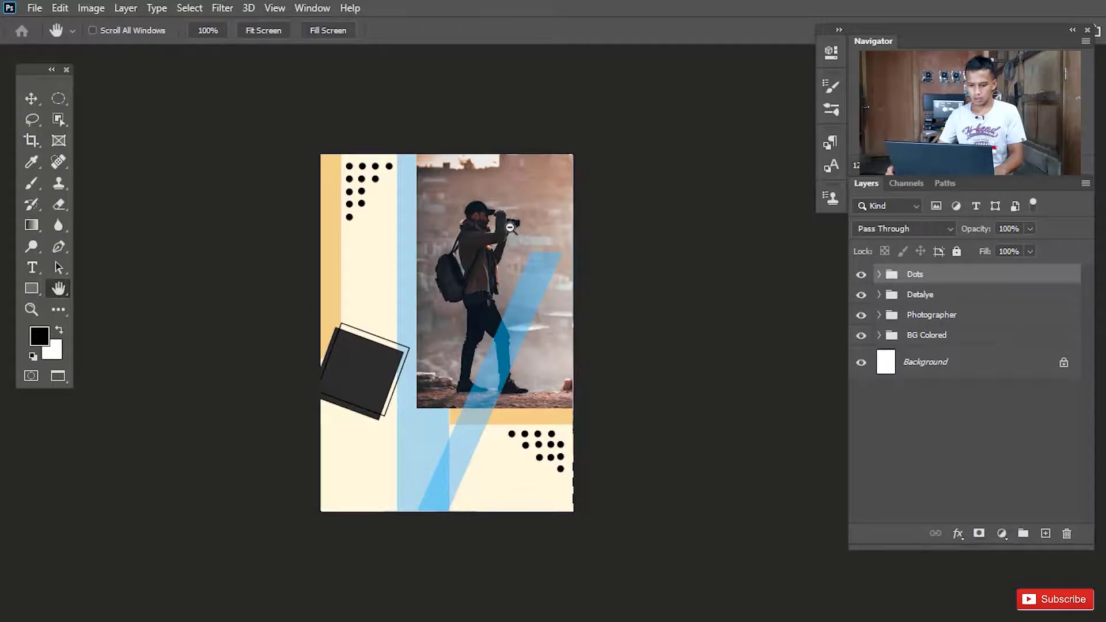
pyautogui.keyDown('alt'); pyautogui.click(510, 227); pyautogui.keyUp('alt')
pyautogui.scroll(3, 510, 288)
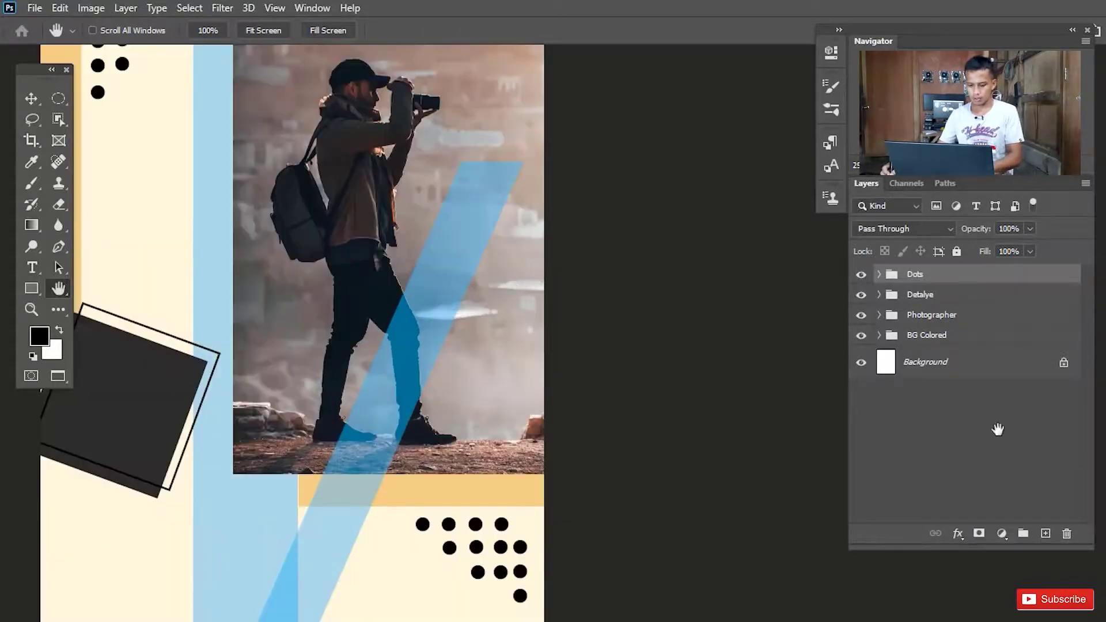
pyautogui.moveTo(556, 402); pyautogui.dragTo(679, 417)
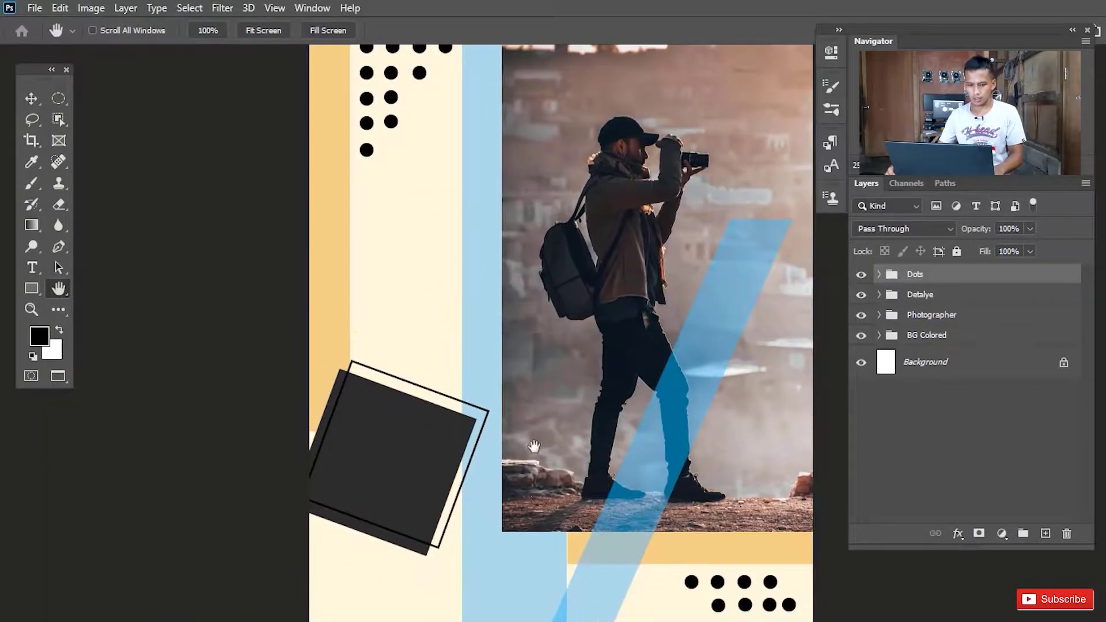
pyautogui.moveTo(533, 448); pyautogui.dragTo(522, 396)
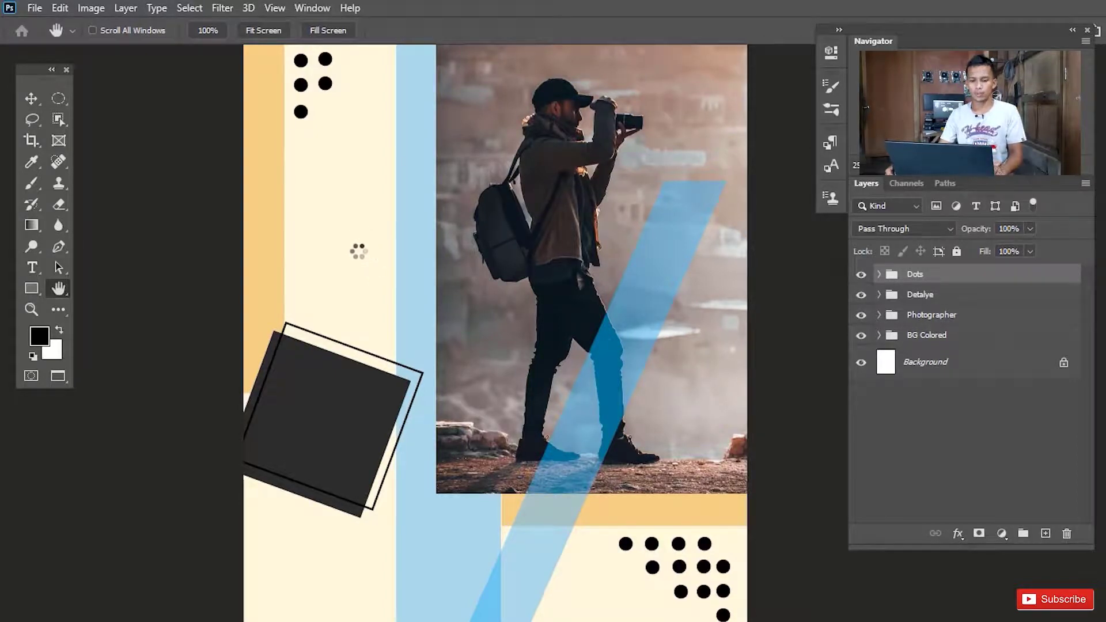
pyautogui.press('t')
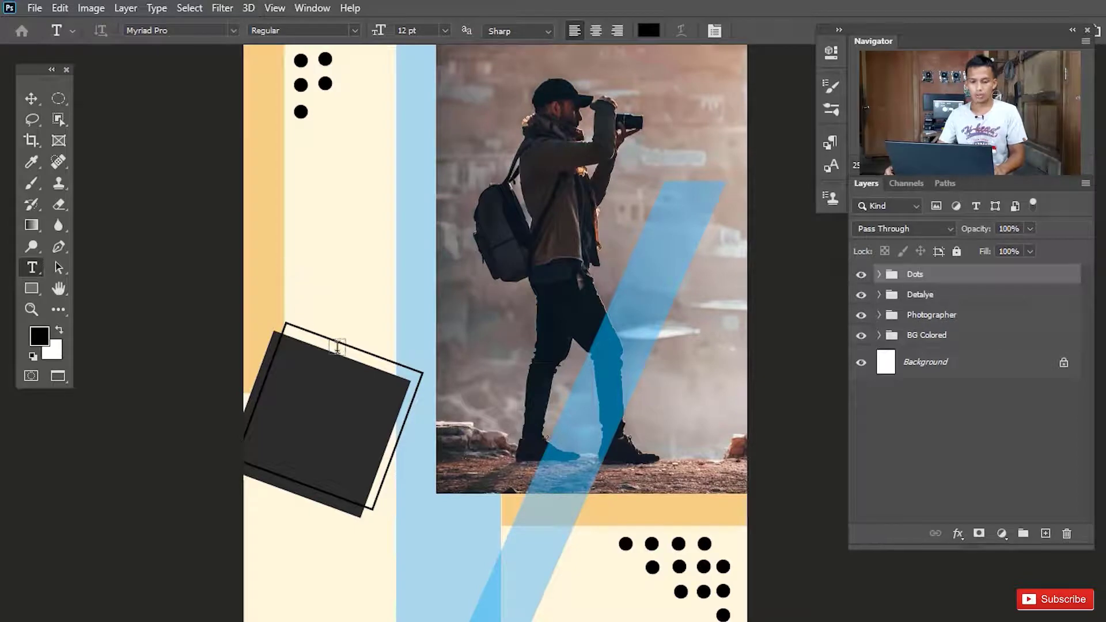
pyautogui.click(295, 281)
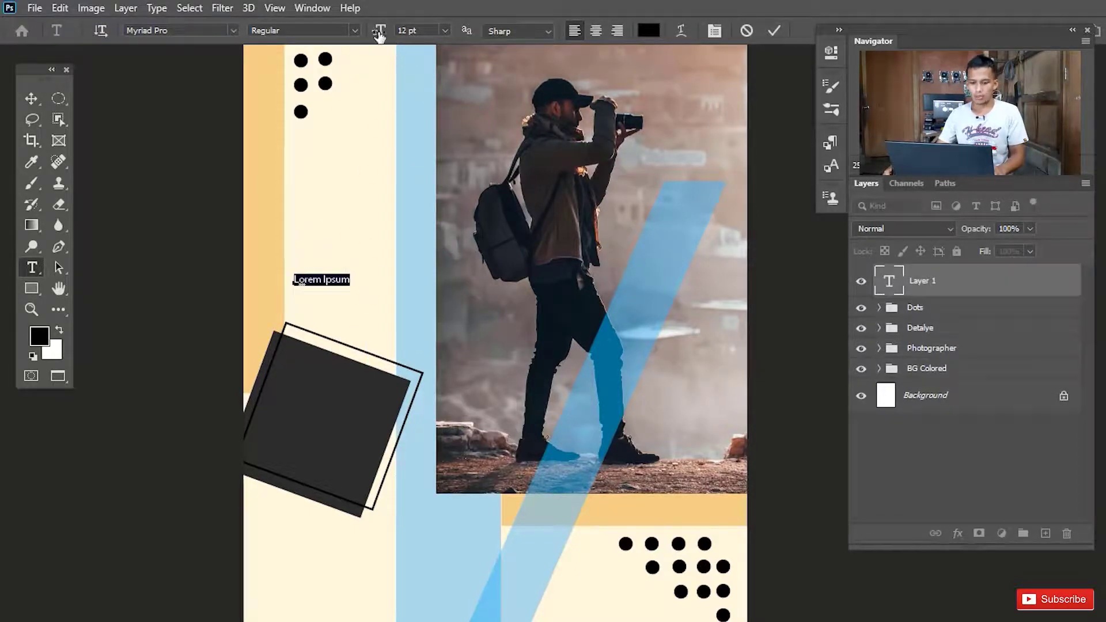
pyautogui.moveTo(380, 34); pyautogui.dragTo(405, 41)
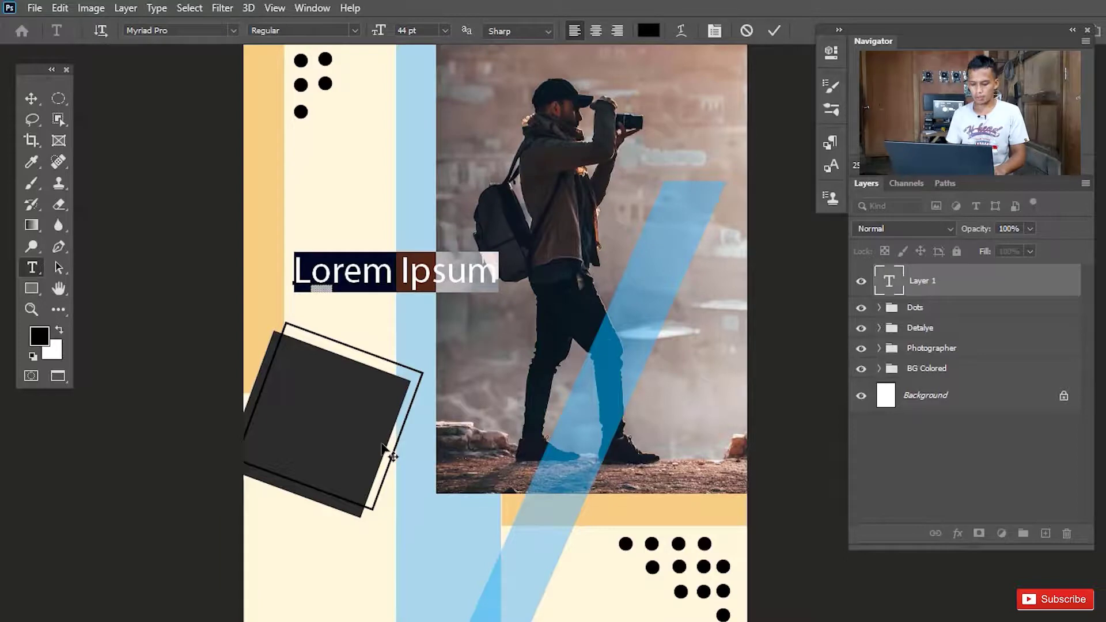
# Enter "ISSUE No. 12 / Oct. 15, 2020" as the content of the new text line
pyautogui.write('ISSUE')
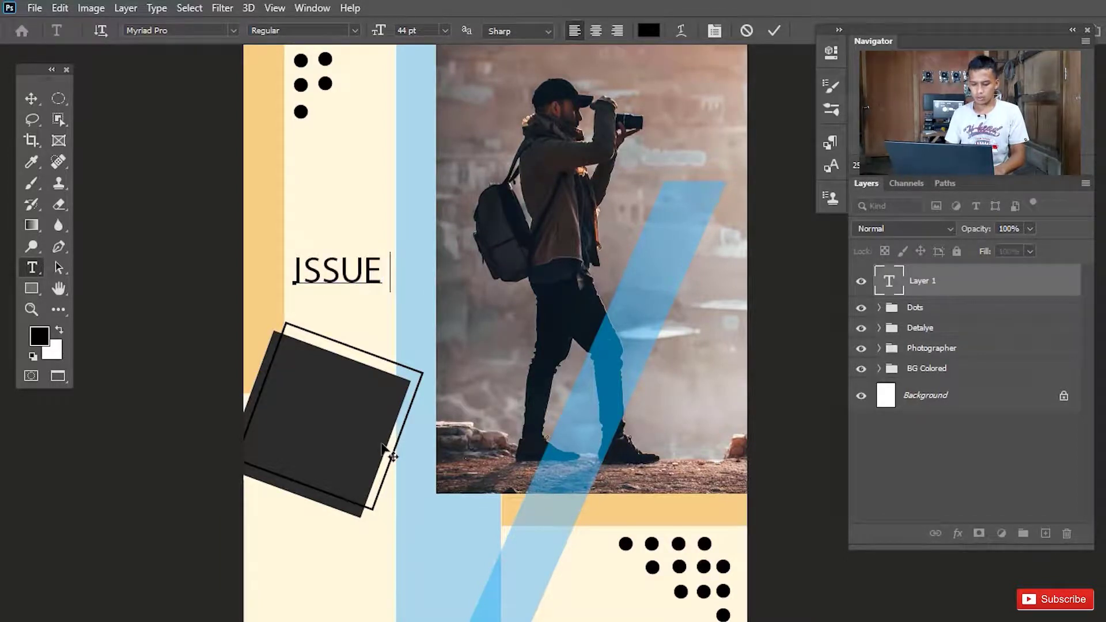
pyautogui.write(' No')
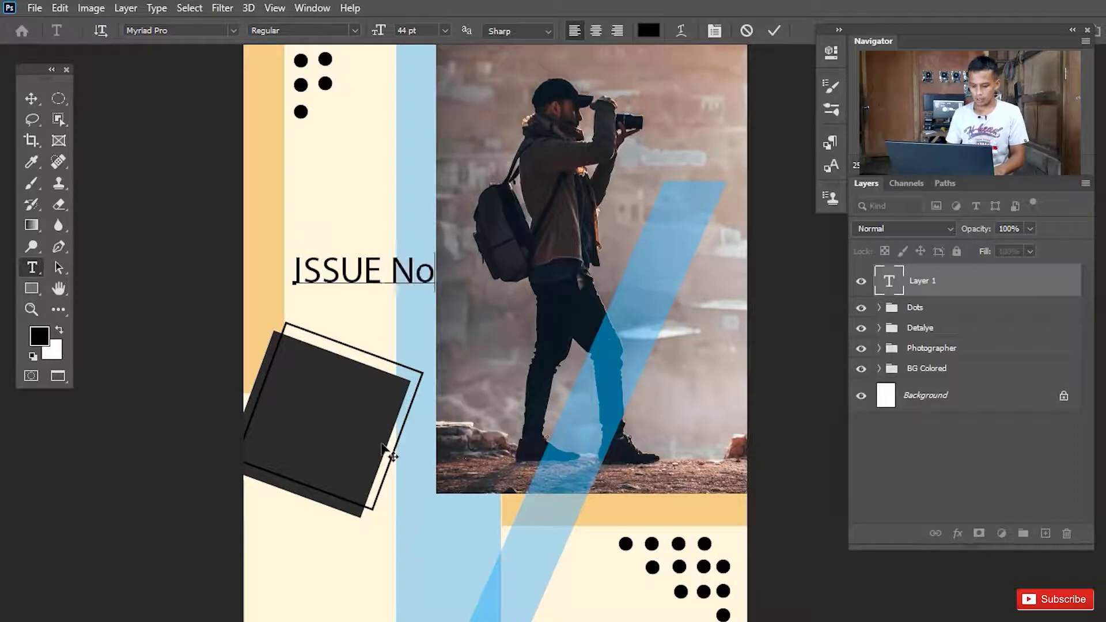
pyautogui.write('. ')
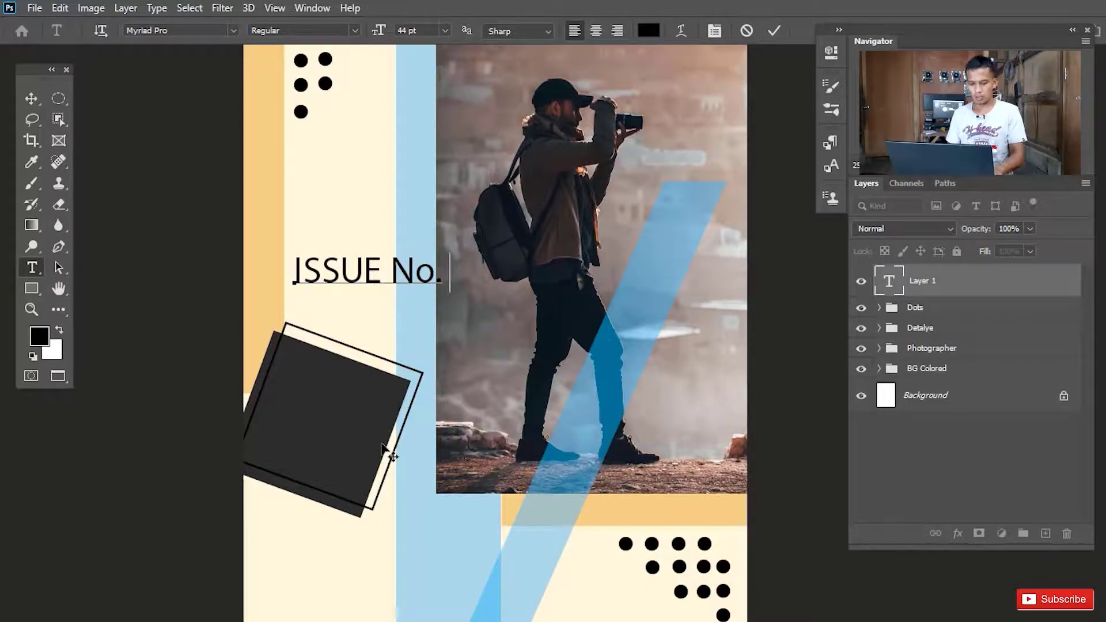
pyautogui.write('12')
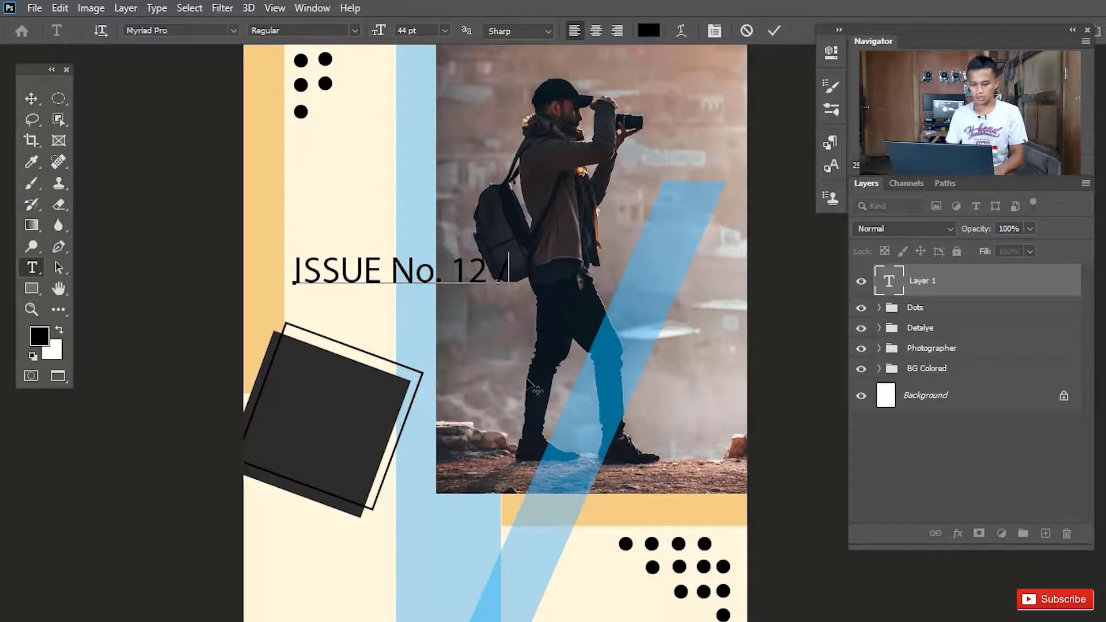
pyautogui.write(' / Oct')
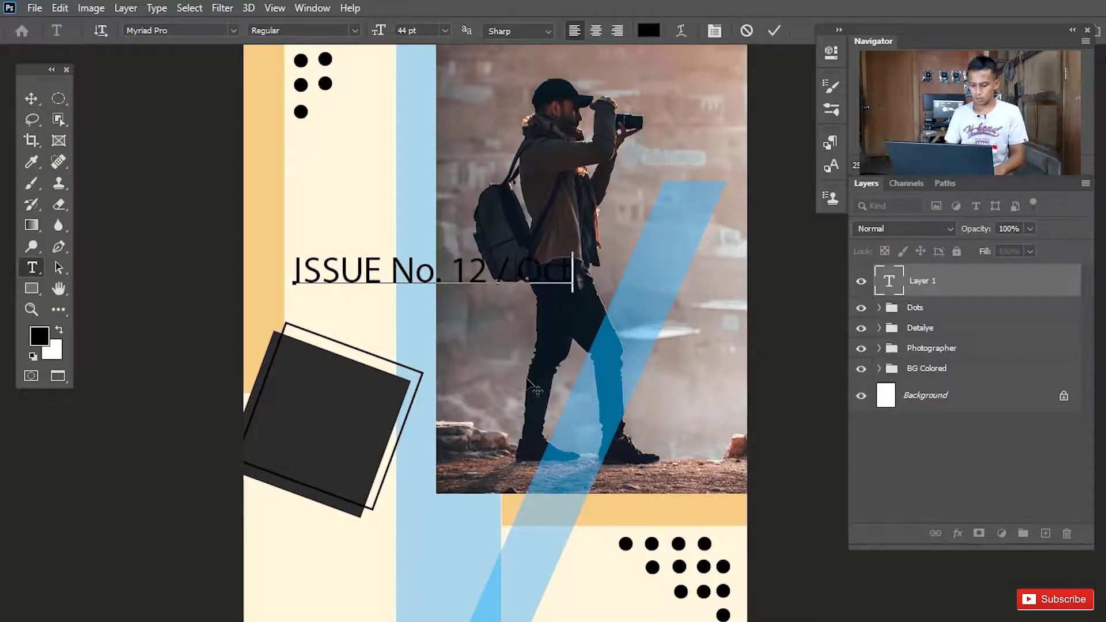
pyautogui.write('.')
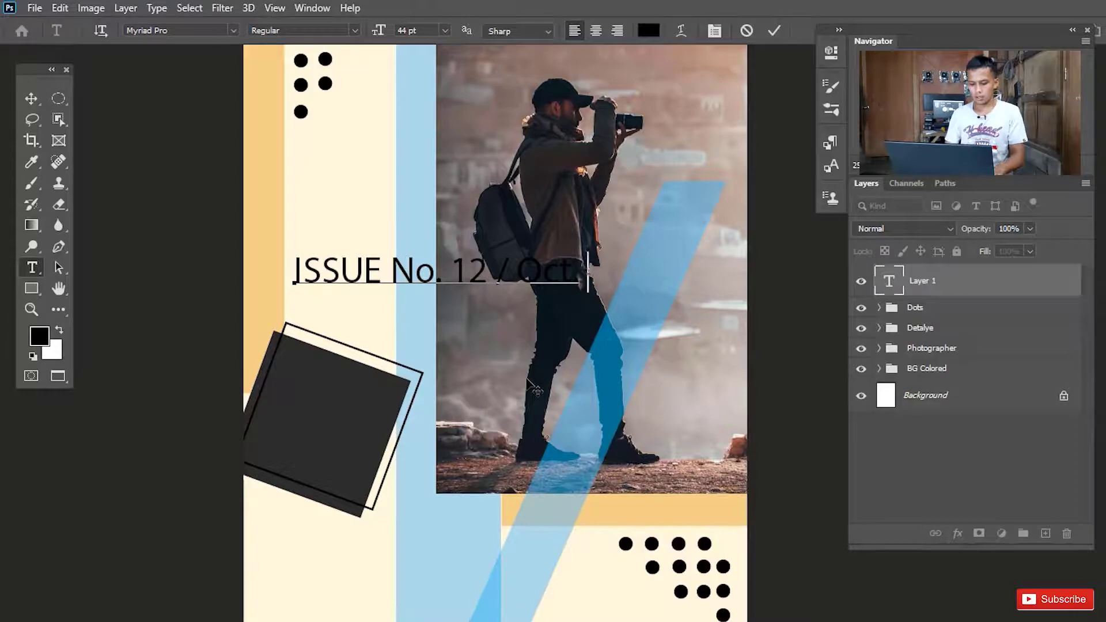
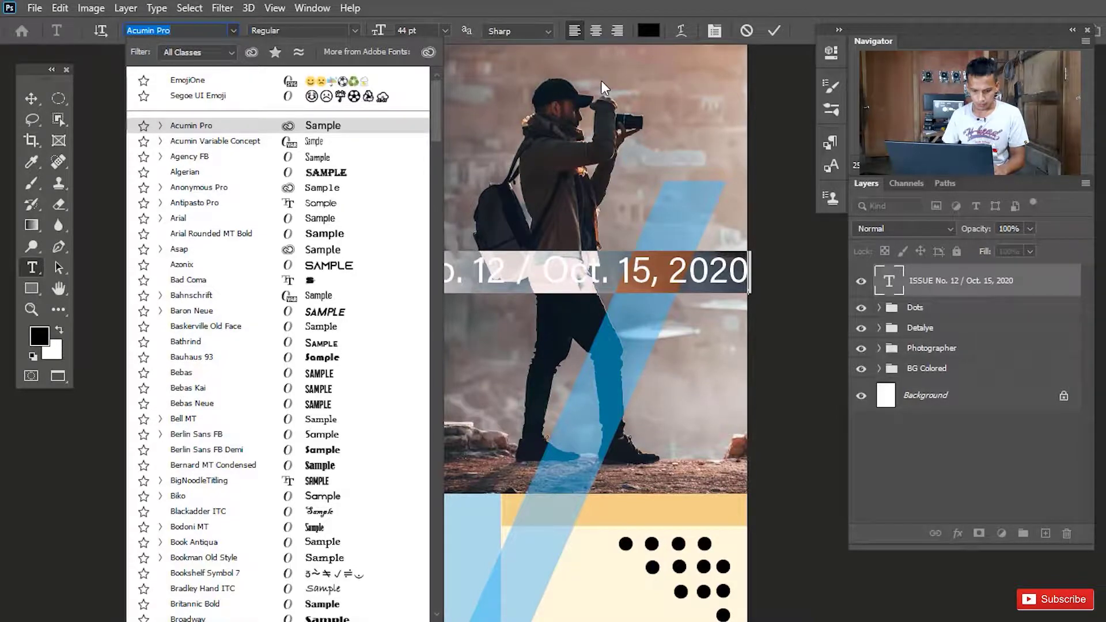
# Set the issue text line to Acumin Pro Bold at 25 pt
pyautogui.press('Escape')
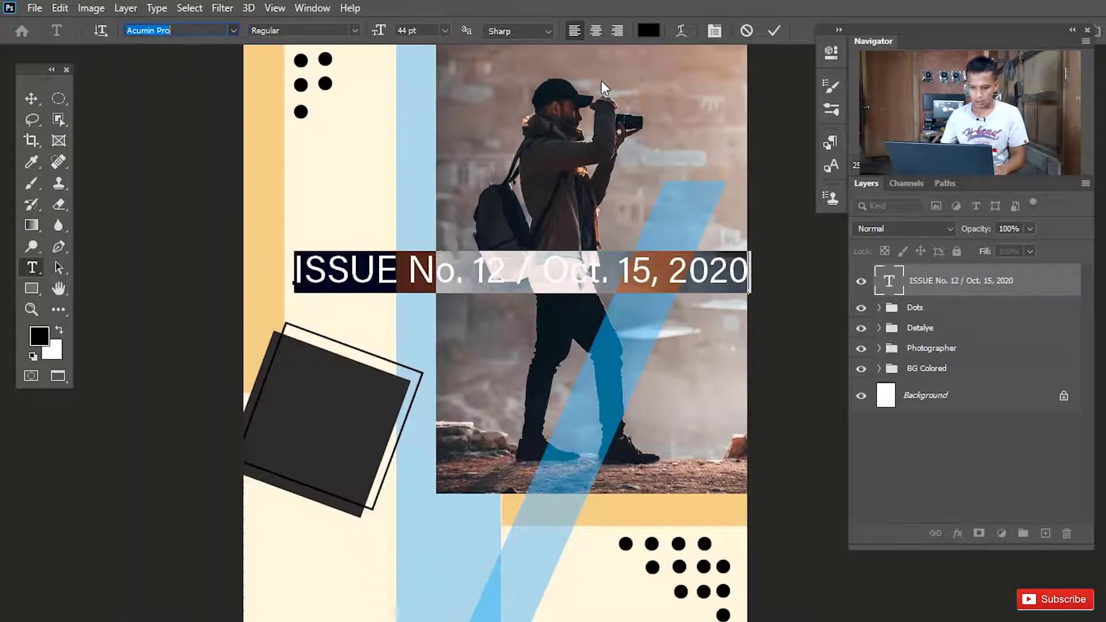
pyautogui.press('Escape')
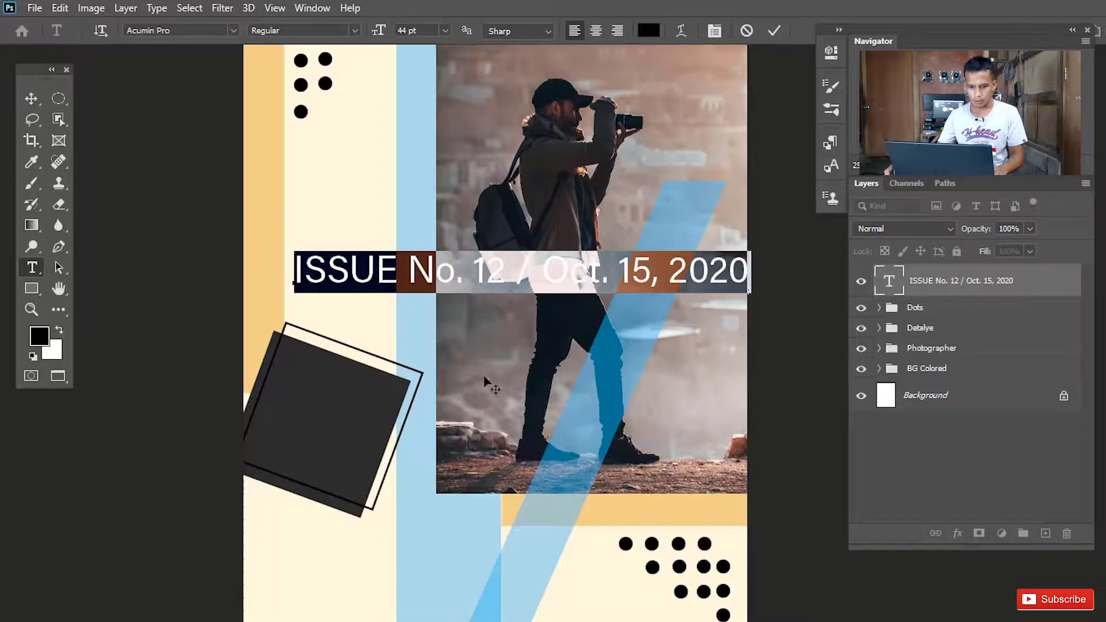
pyautogui.click(354, 30)
pyautogui.click(337, 73)
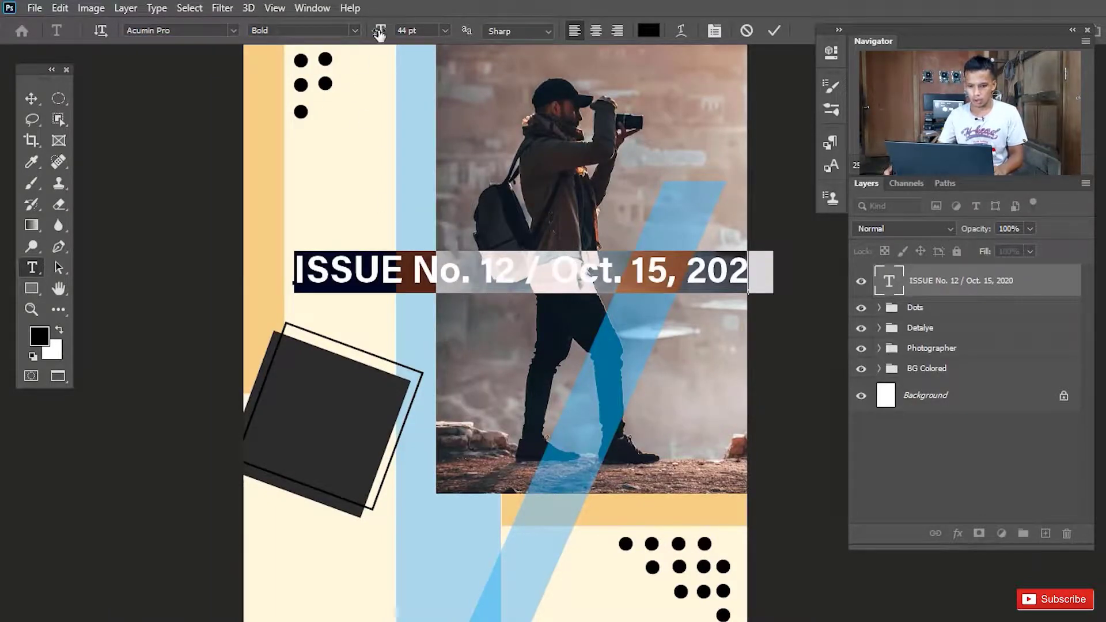
pyautogui.moveTo(379, 32); pyautogui.dragTo(370, 33)
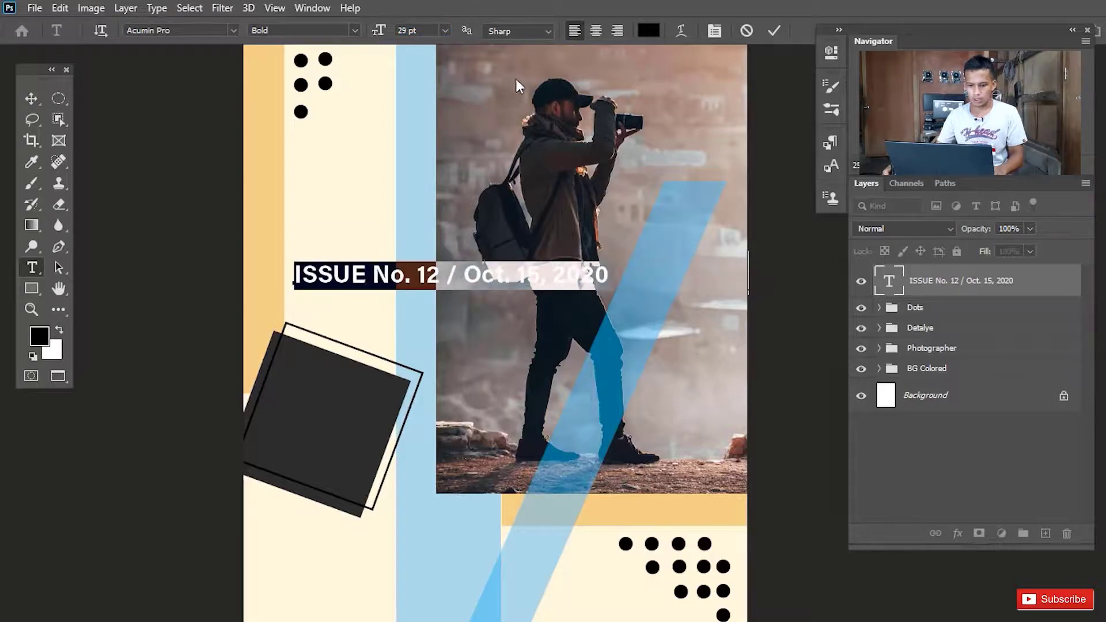
pyautogui.doubleClick(405, 31)
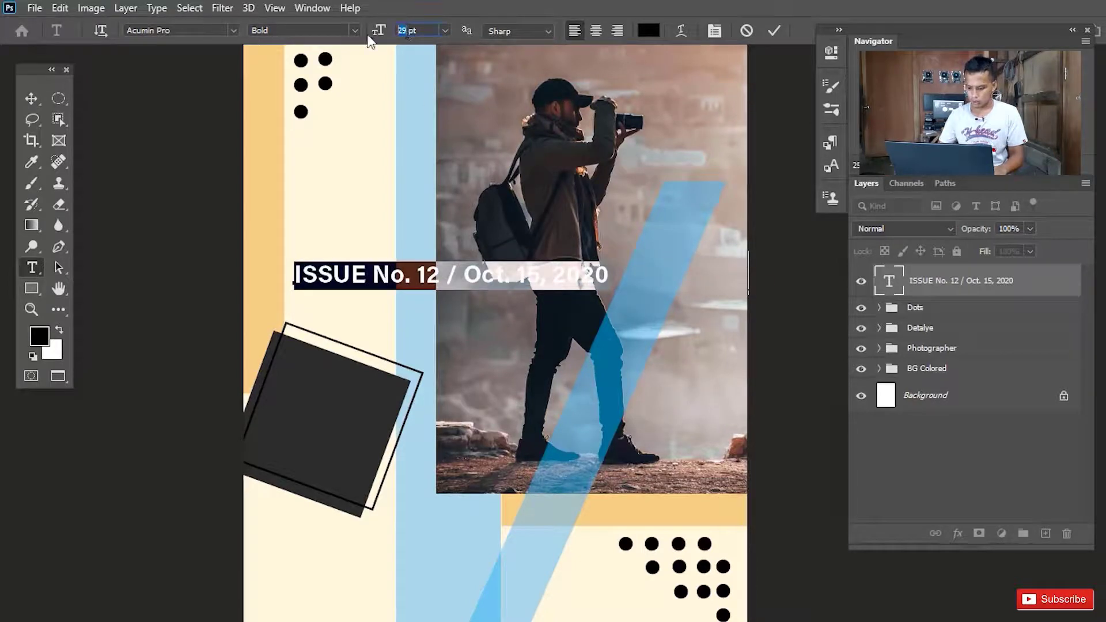
pyautogui.write('2')
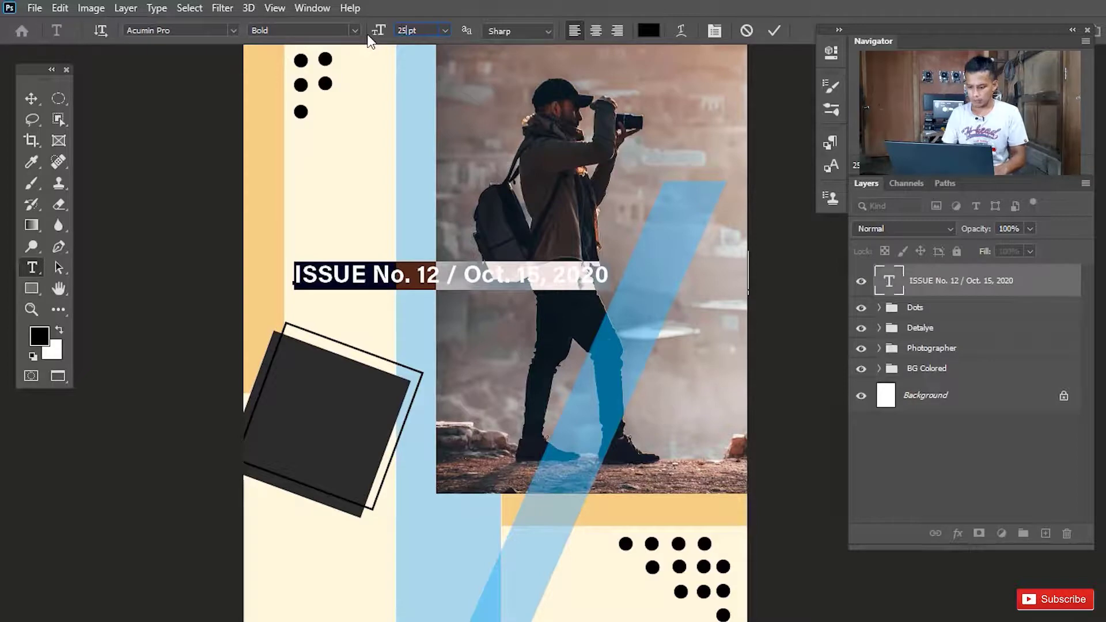
pyautogui.press('Return')
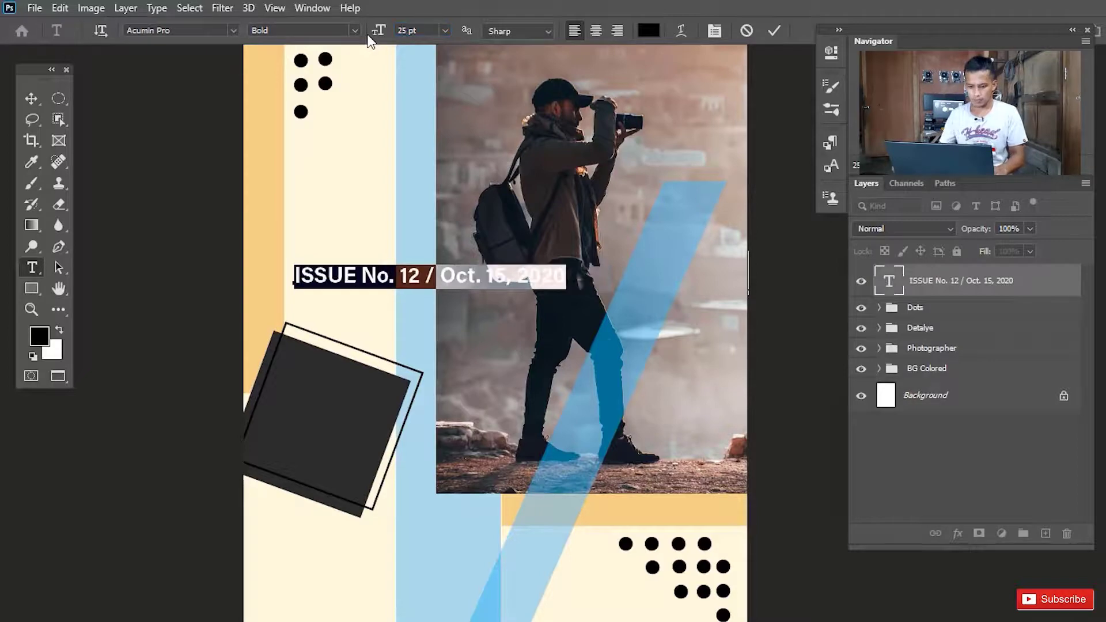
pyautogui.click(776, 33)
# Rotate the issue text -90 degrees and place it on the upper part of the orange strip along the page's left edge
pyautogui.press('v')
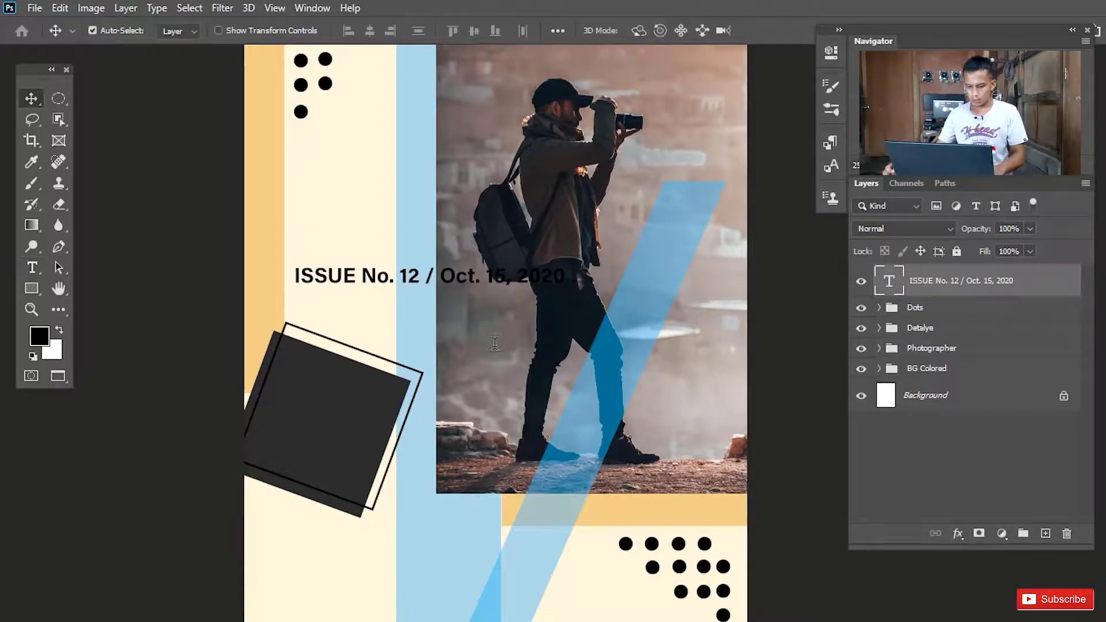
pyautogui.hotkey('ctrl', '-')
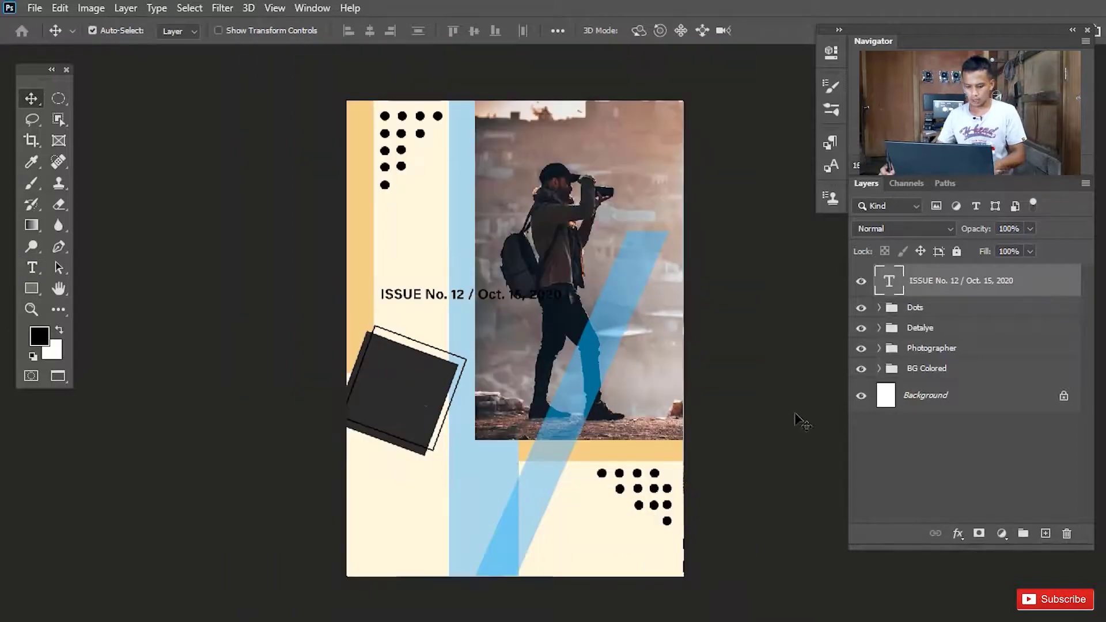
pyautogui.hotkey('ctrl', 't')
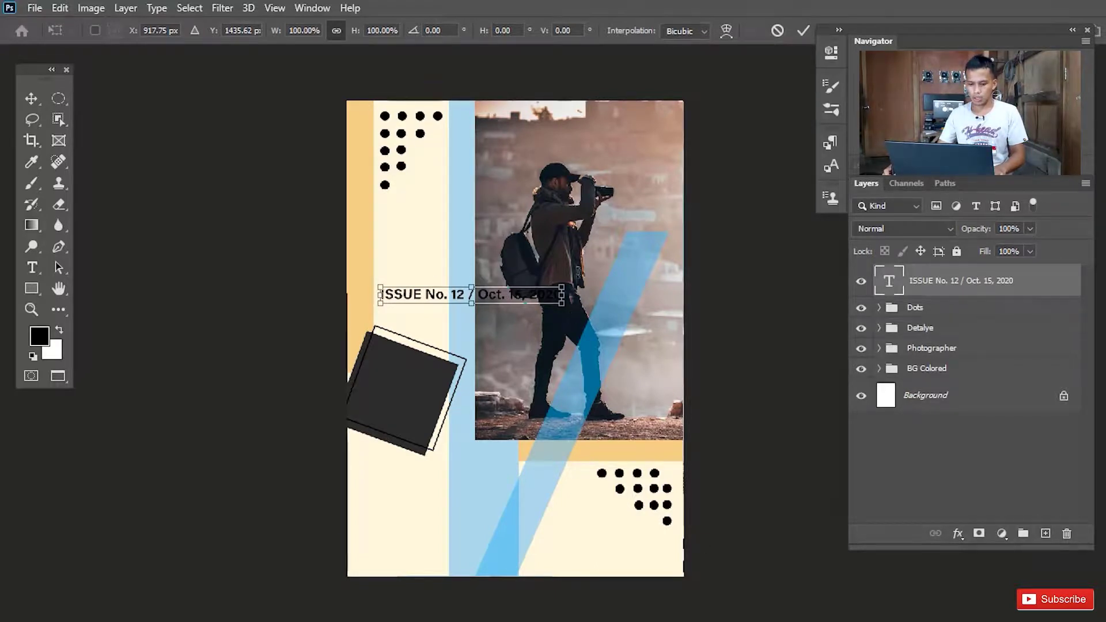
pyautogui.moveTo(572, 315); pyautogui.dragTo(474, 211)
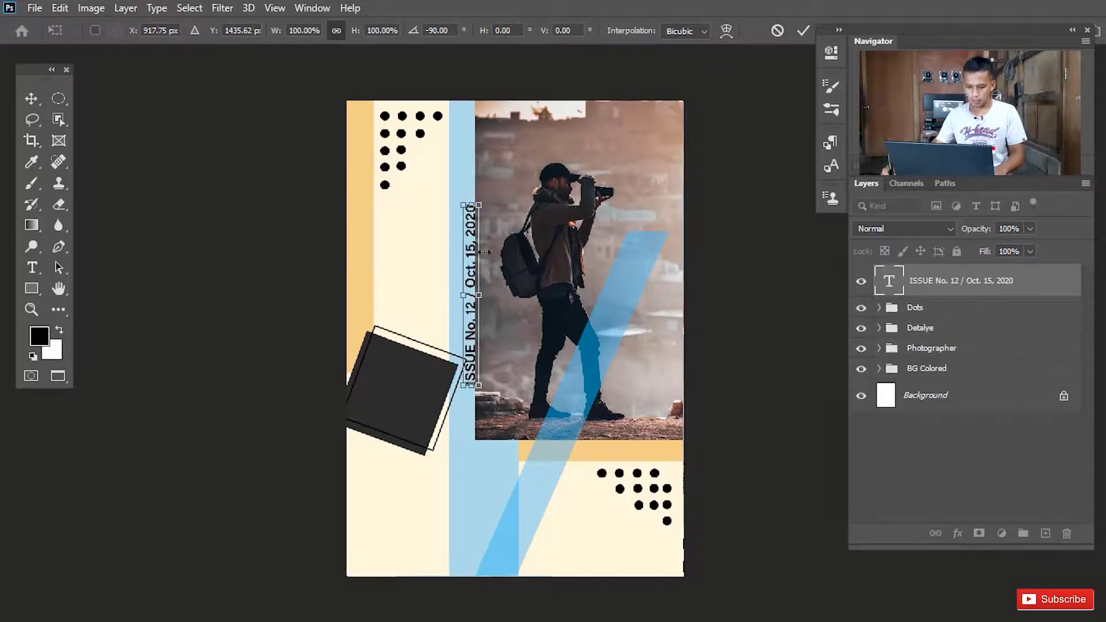
pyautogui.moveTo(473, 274); pyautogui.dragTo(398, 165)
pyautogui.press('Right')
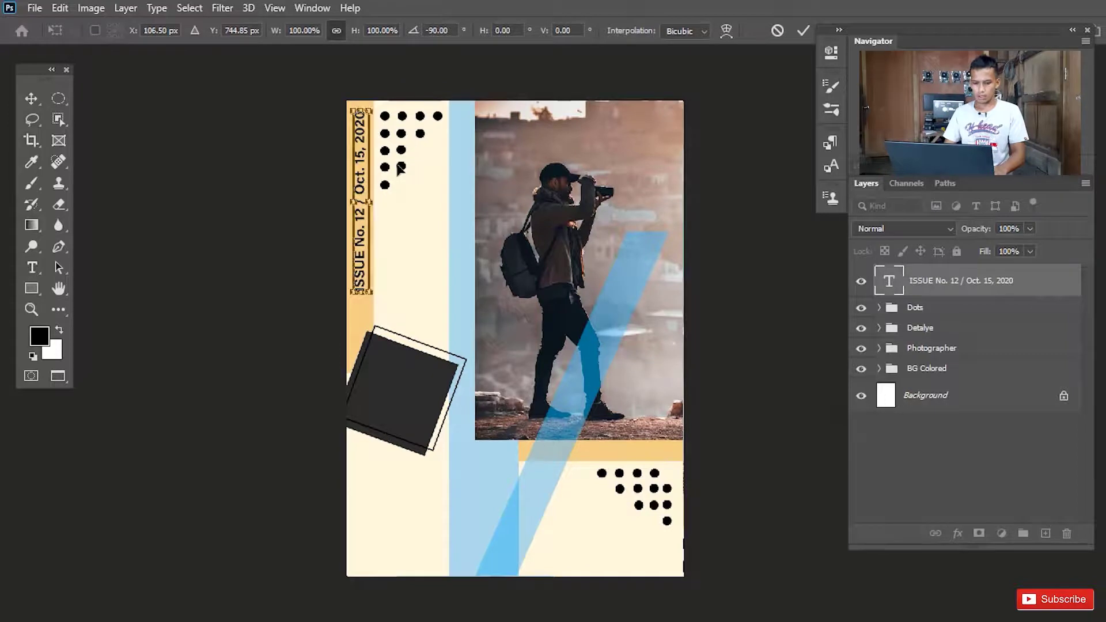
pyautogui.press('Up')
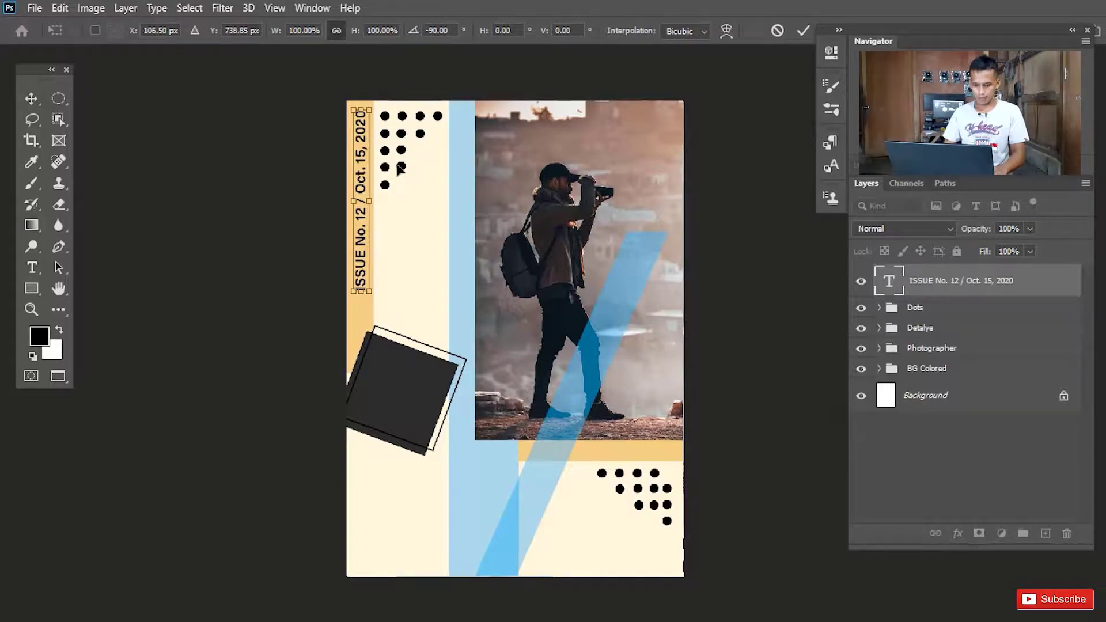
pyautogui.click(803, 31)
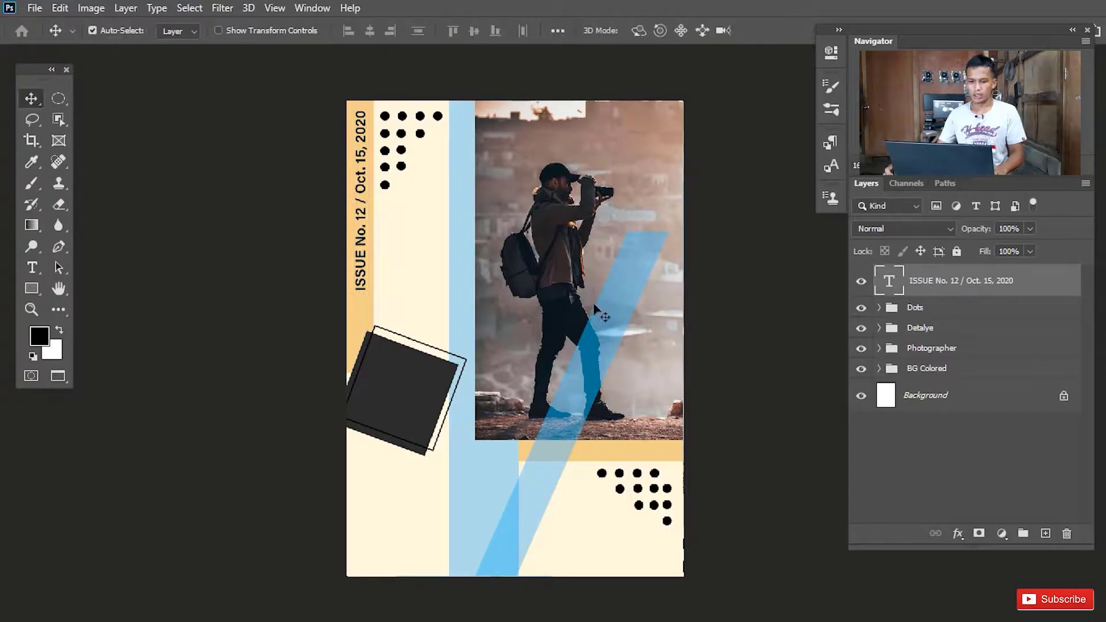
pyautogui.hotkey('alt', 'space')
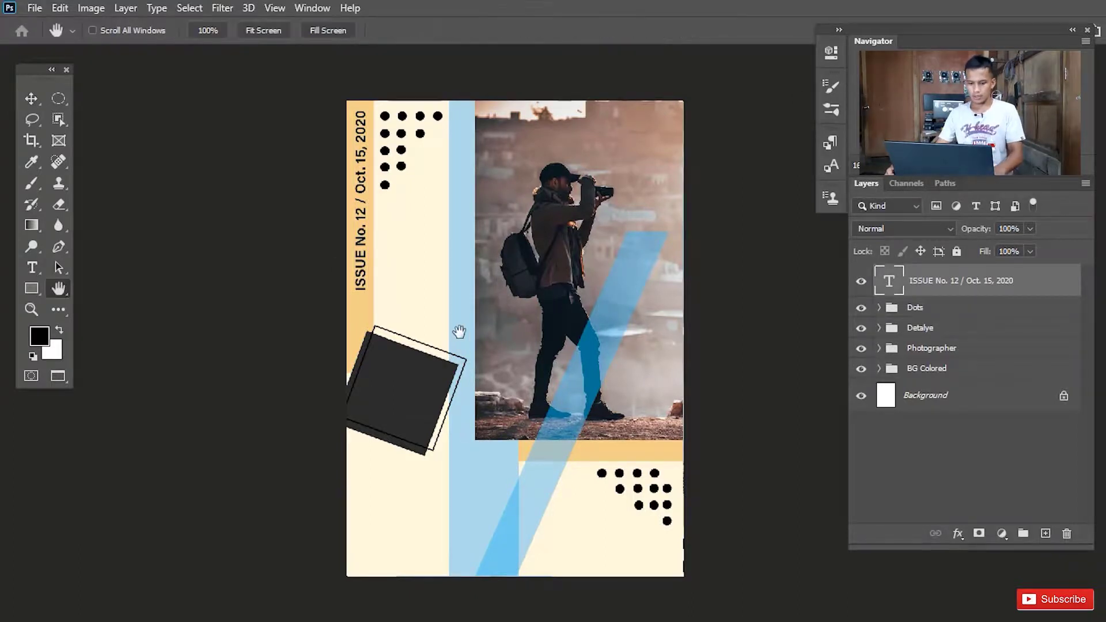
pyautogui.keyDown('ctrl'); pyautogui.keyDown('alt'); pyautogui.click(429, 337); pyautogui.keyUp('alt'); pyautogui.keyUp('ctrl')
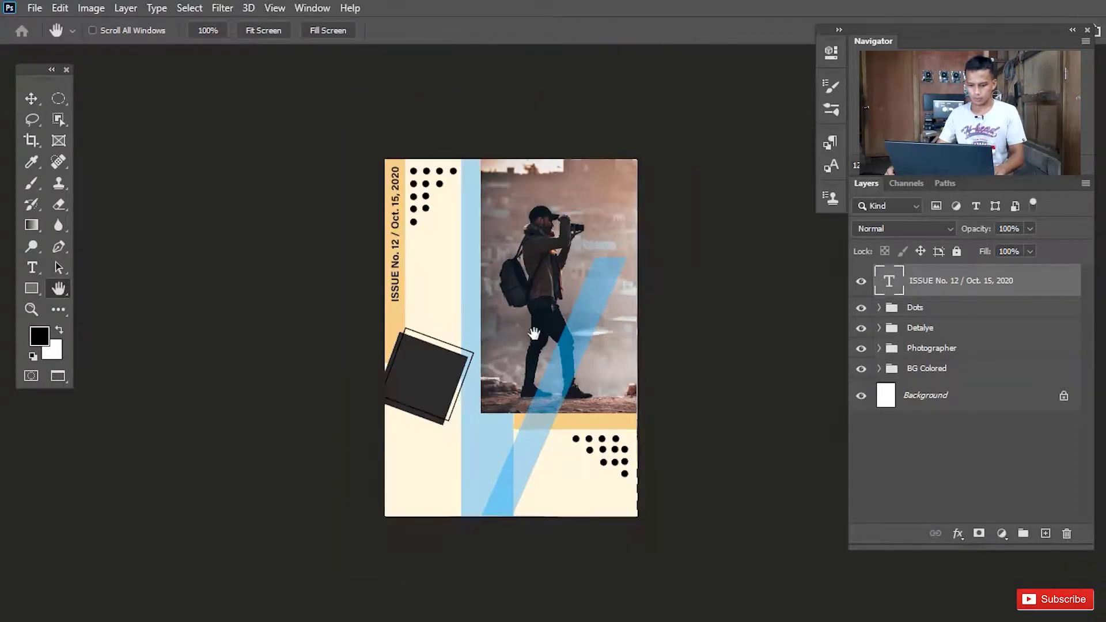
pyautogui.moveTo(437, 223); pyautogui.dragTo(555, 328)
pyautogui.hotkey('ctrl', '-')
pyautogui.hotkey('ctrl', '-')
pyautogui.hotkey('ctrl', '-')
pyautogui.hotkey('ctrl', '-')
pyautogui.hotkey('ctrl', '-')
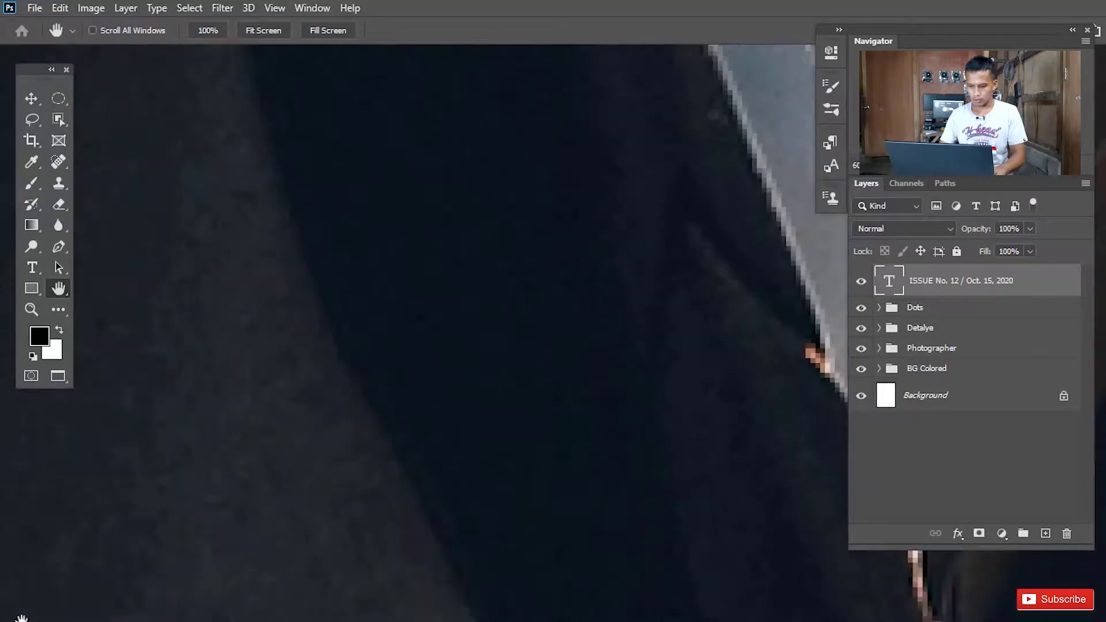
pyautogui.hotkey('ctrl', '-')
pyautogui.hotkey('ctrl', '-')
pyautogui.hotkey('ctrl', '-')
pyautogui.hotkey('ctrl', '-')
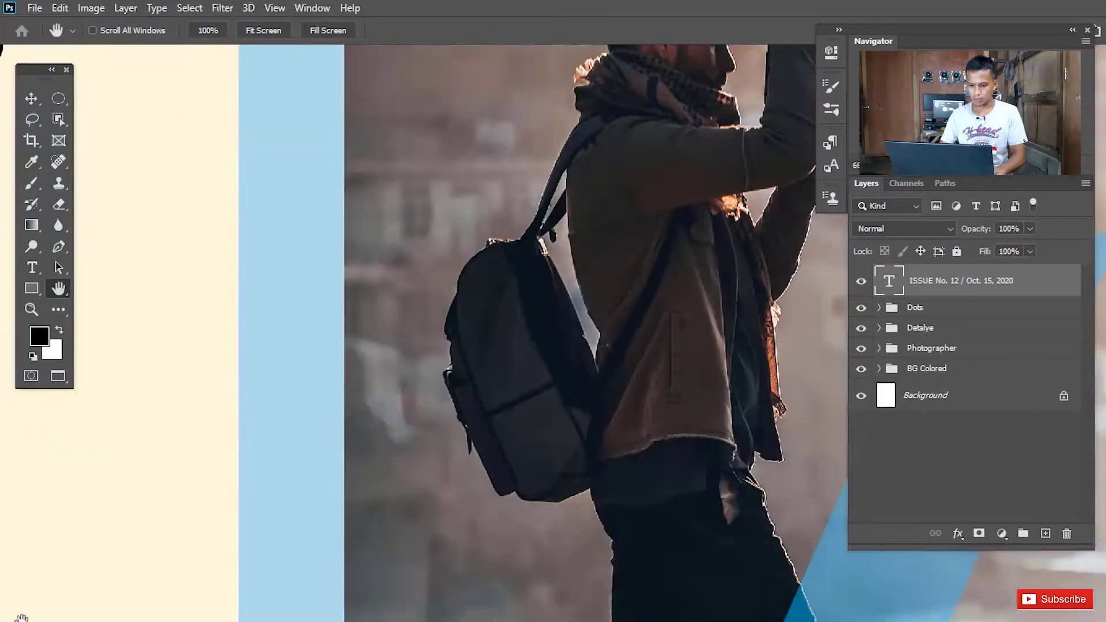
pyautogui.hotkey('ctrl', '-')
pyautogui.hotkey('ctrl', '-')
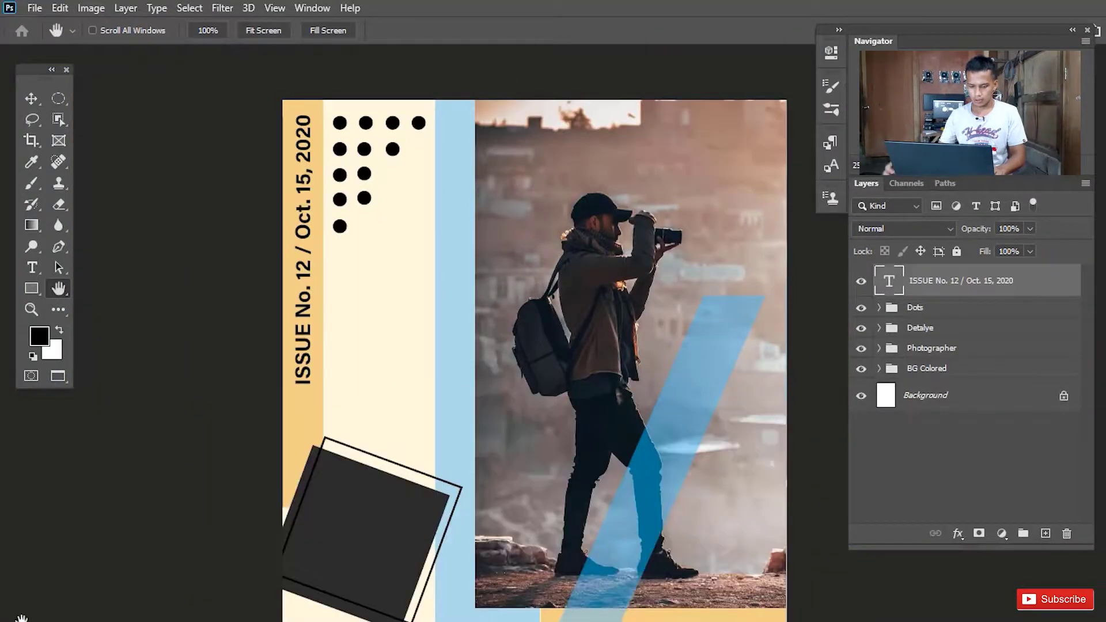
pyautogui.moveTo(567, 433); pyautogui.dragTo(547, 348)
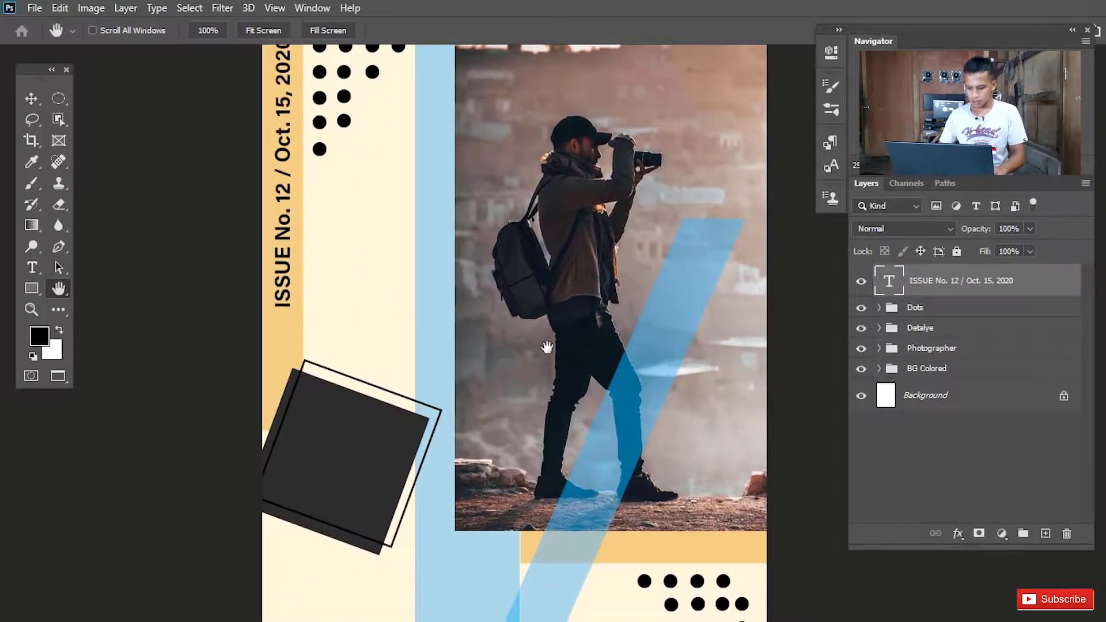
pyautogui.scroll(-1, 547, 348)
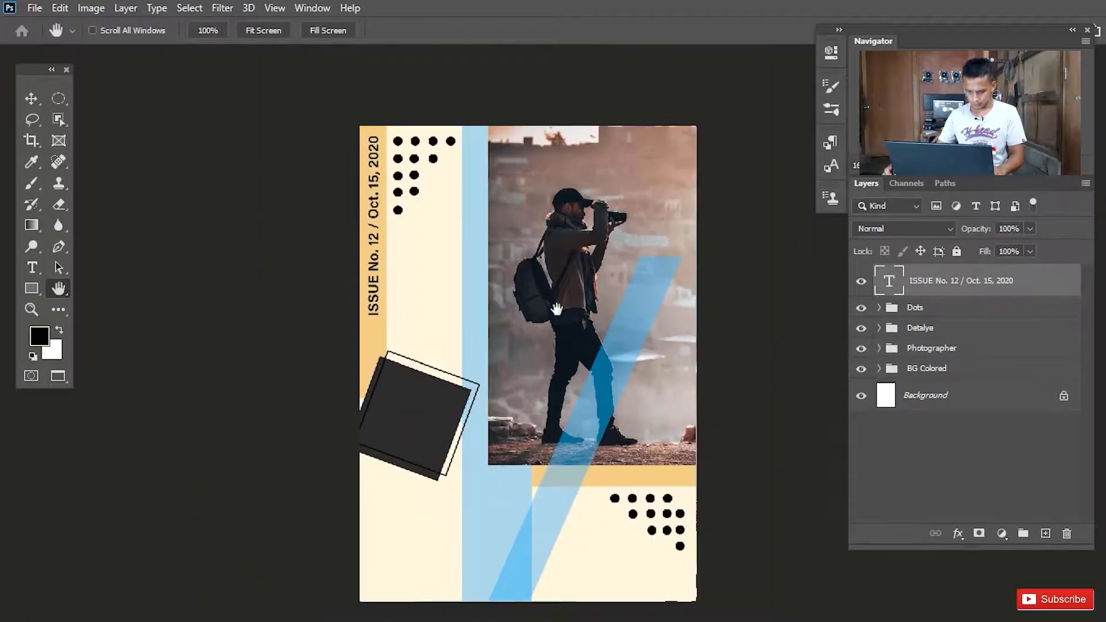
pyautogui.moveTo(553, 437); pyautogui.dragTo(525, 391)
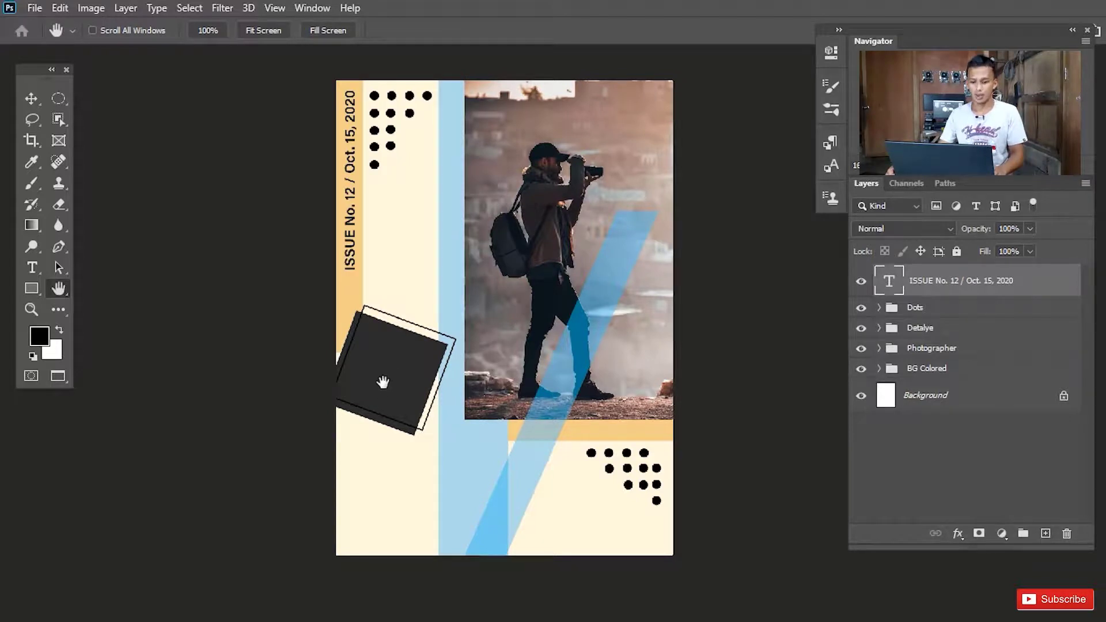
# Start a new text on the cream area below the dark square with "Pls. read" as its first line
pyautogui.press('t')
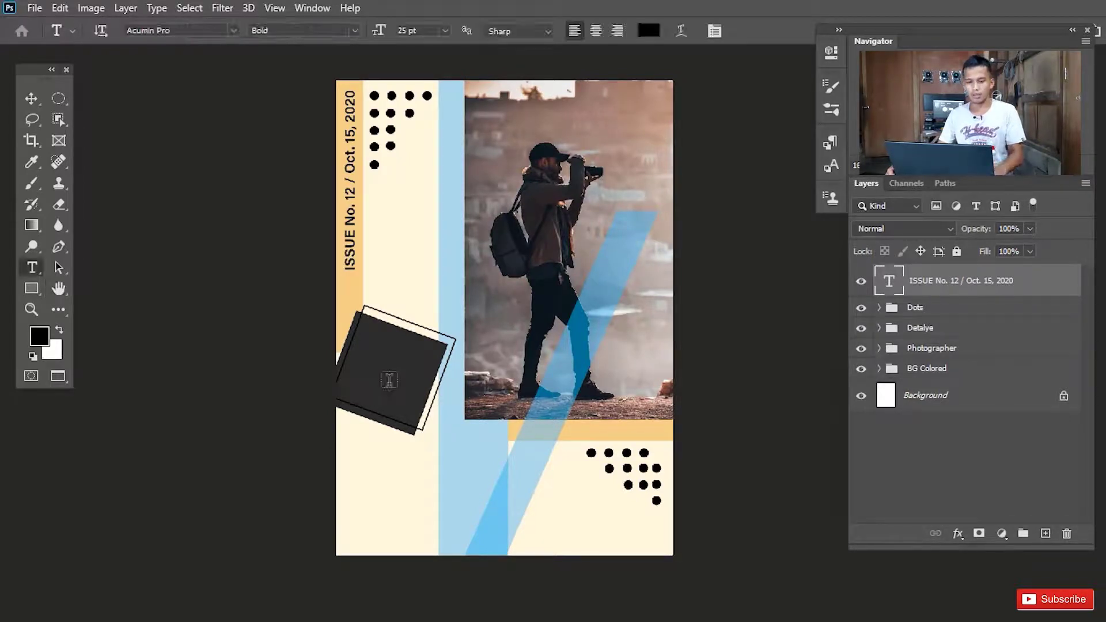
pyautogui.click(371, 464)
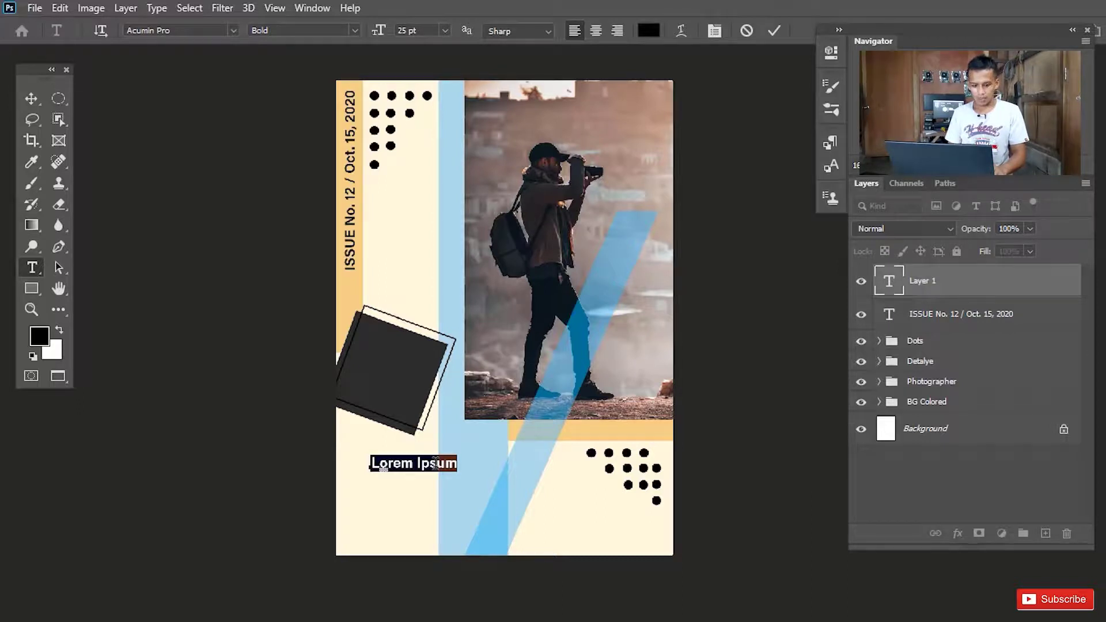
pyautogui.write('Pls')
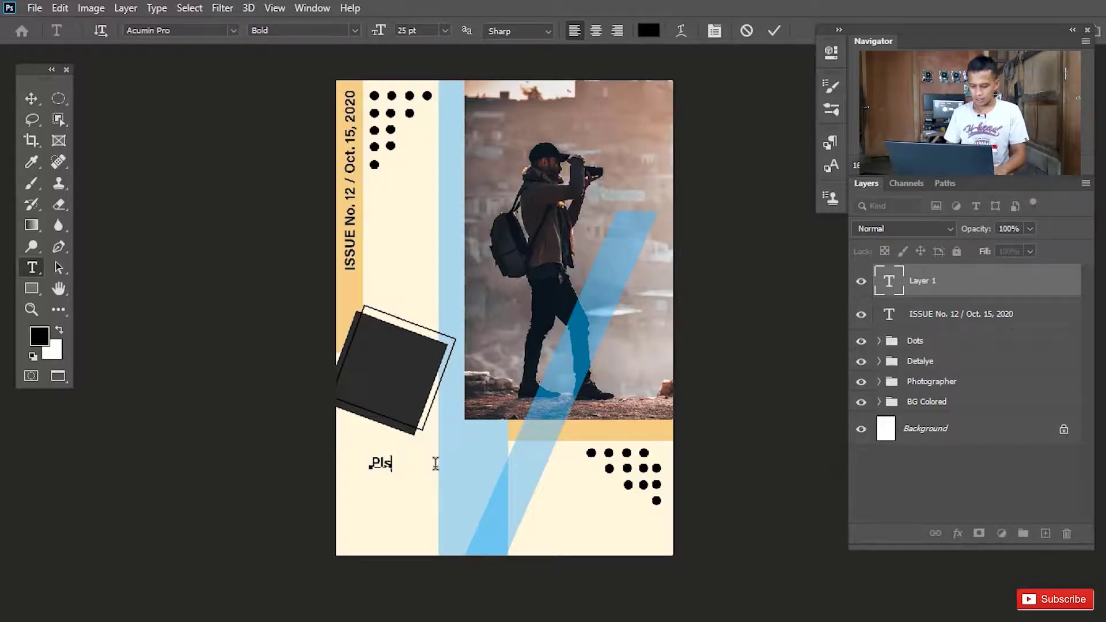
pyautogui.write('. ')
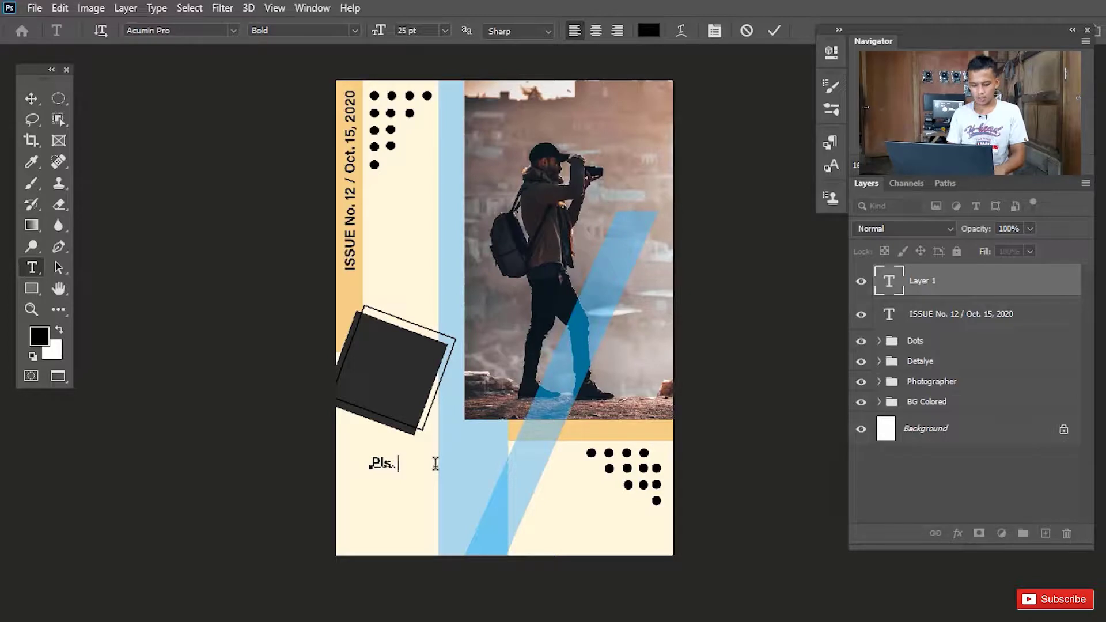
pyautogui.write('read ')
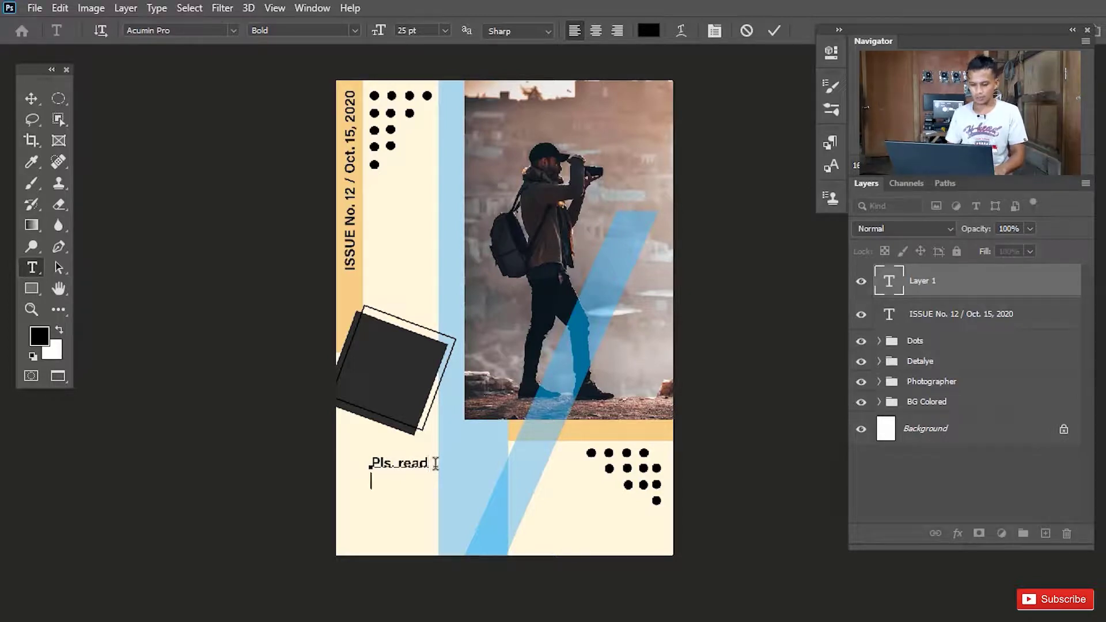
pyautogui.write('Pr')
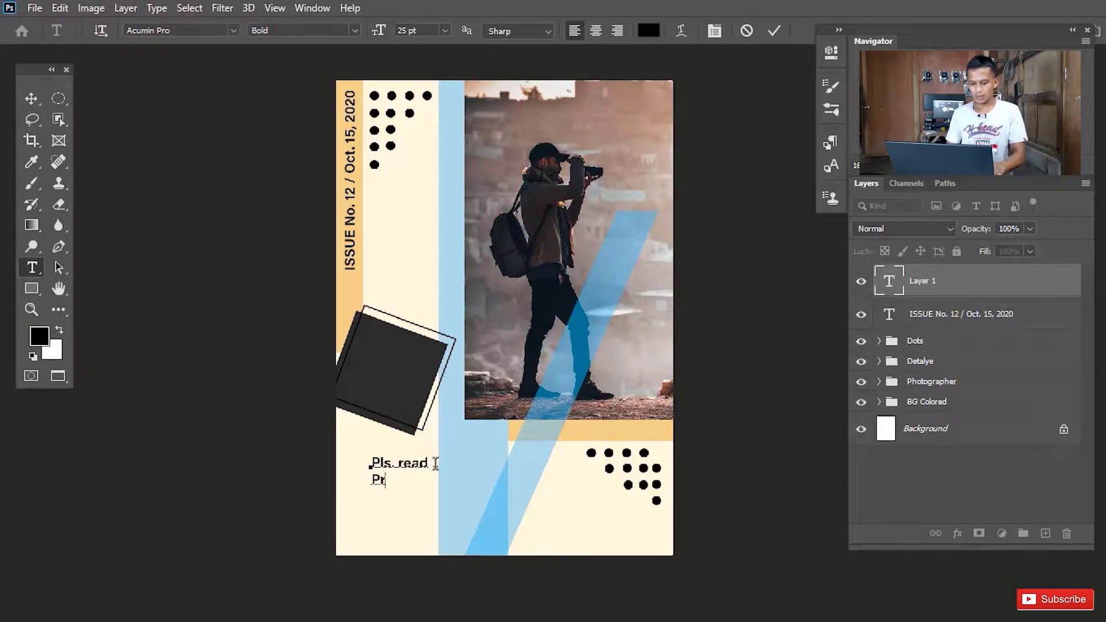
pyautogui.write('o ')
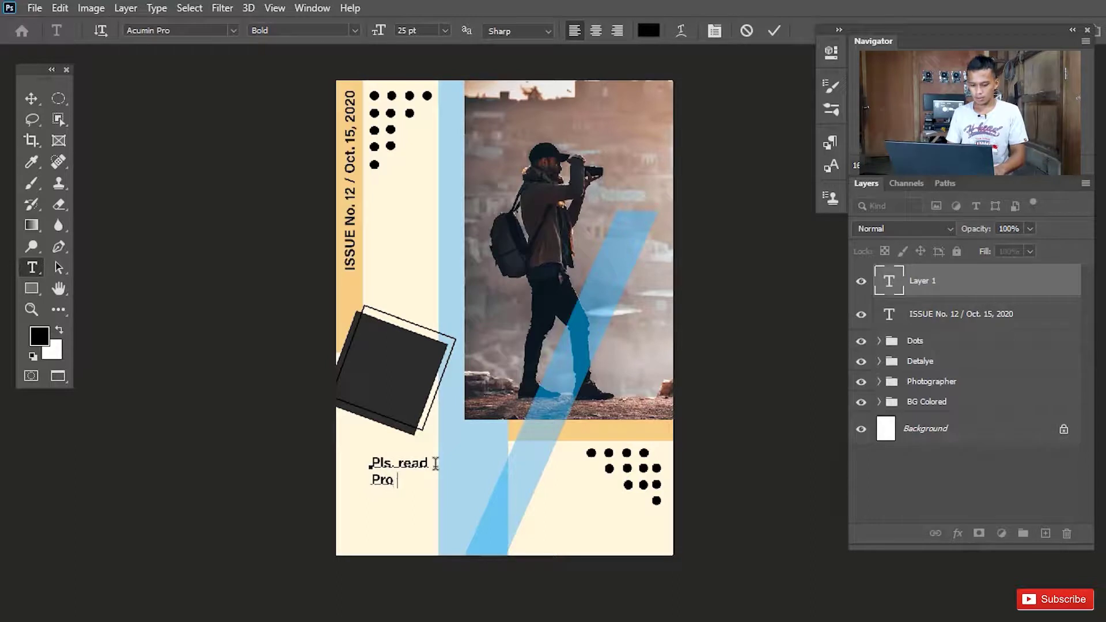
pyautogui.write('Photo')
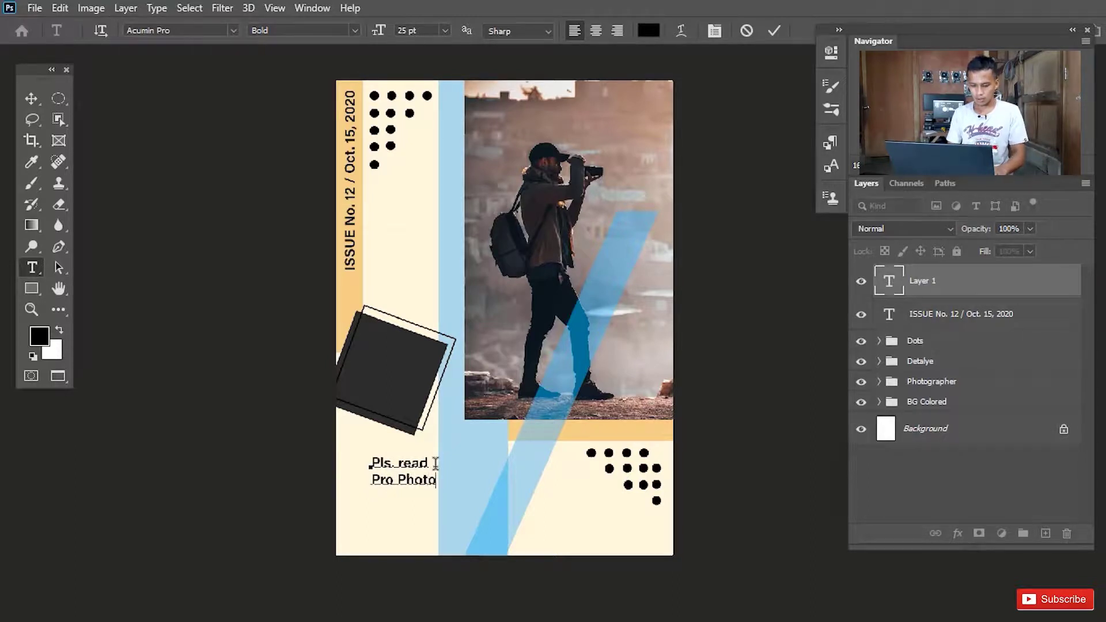
pyautogui.press('BackSpace')
pyautogui.press('BackSpace')
pyautogui.press('BackSpace')
pyautogui.press('BackSpace')
pyautogui.press('BackSpace')
pyautogui.press('BackSpace')
pyautogui.press('BackSpace')
pyautogui.press('BackSpace')
pyautogui.press('BackSpace')
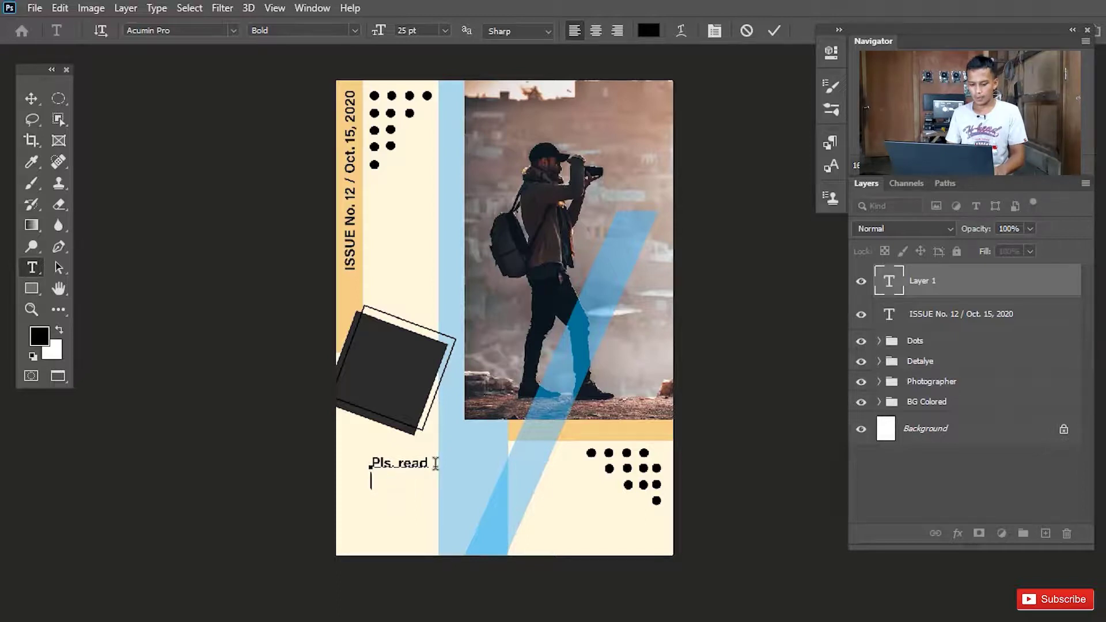
# Enter "Pro Technique" as the second line of the text below the dark square
pyautogui.write('Pro')
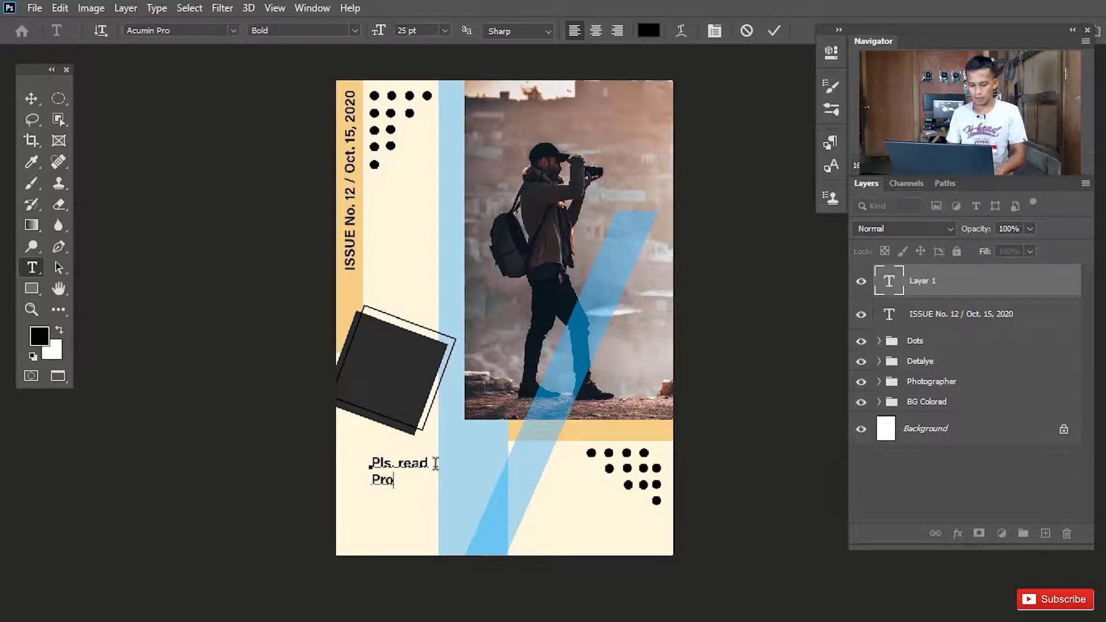
pyautogui.write('fessiona')
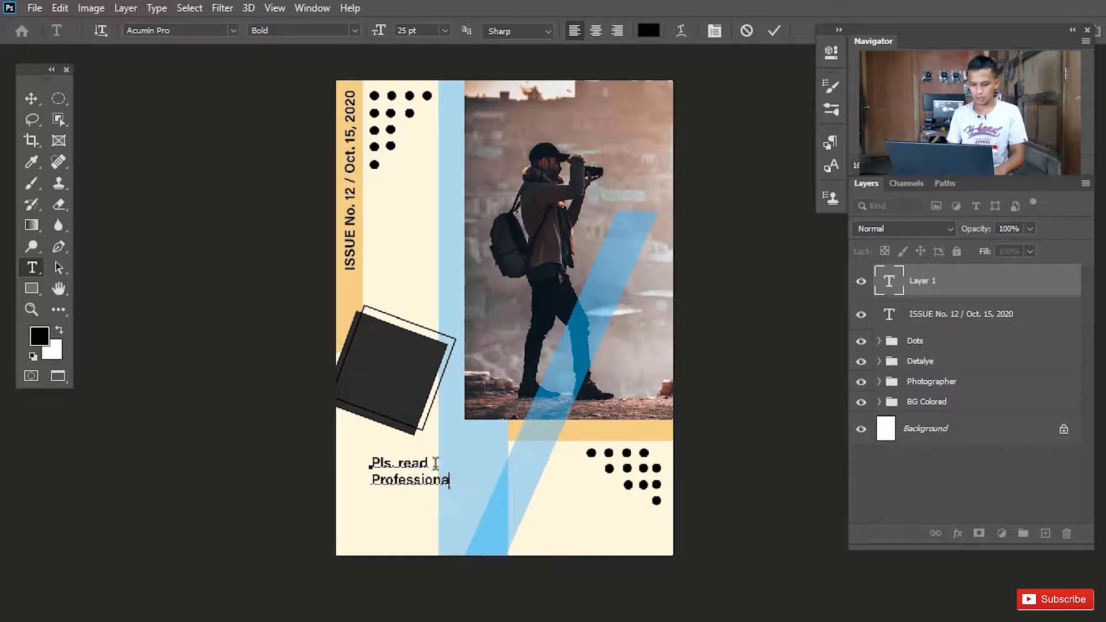
pyautogui.press('BackSpace')
pyautogui.press('BackSpace')
pyautogui.press('BackSpace')
pyautogui.press('BackSpace')
pyautogui.press('BackSpace')
pyautogui.press('BackSpace')
pyautogui.press('BackSpace')
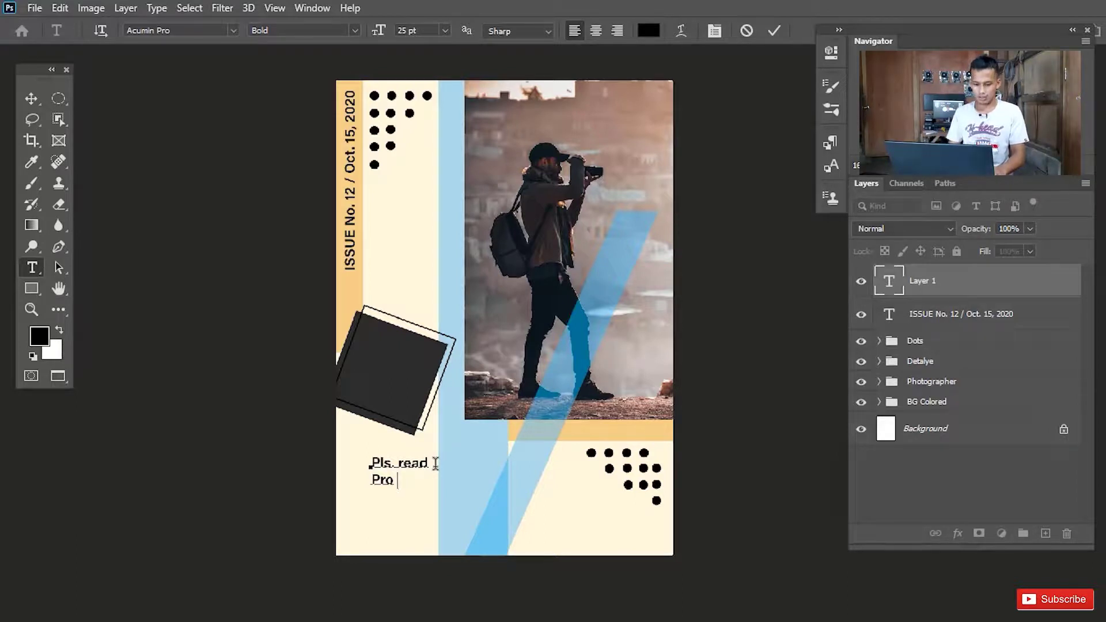
pyautogui.write('Techn')
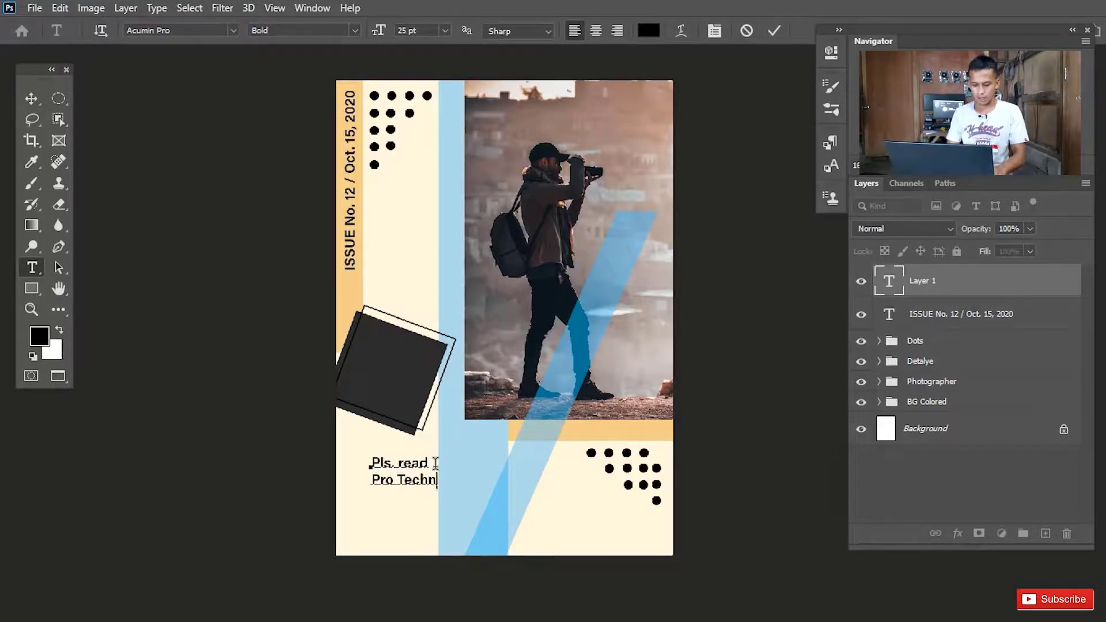
pyautogui.write('ique')
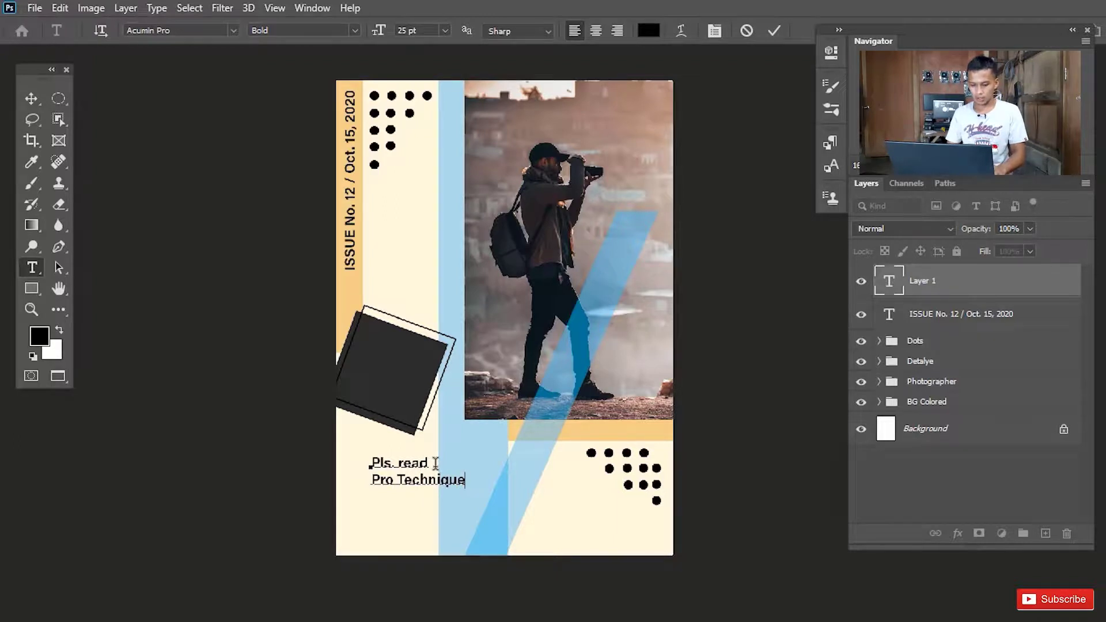
# Add "Revealed" as the third line, followed by a blank line and "Page 68."
pyautogui.write('Re')
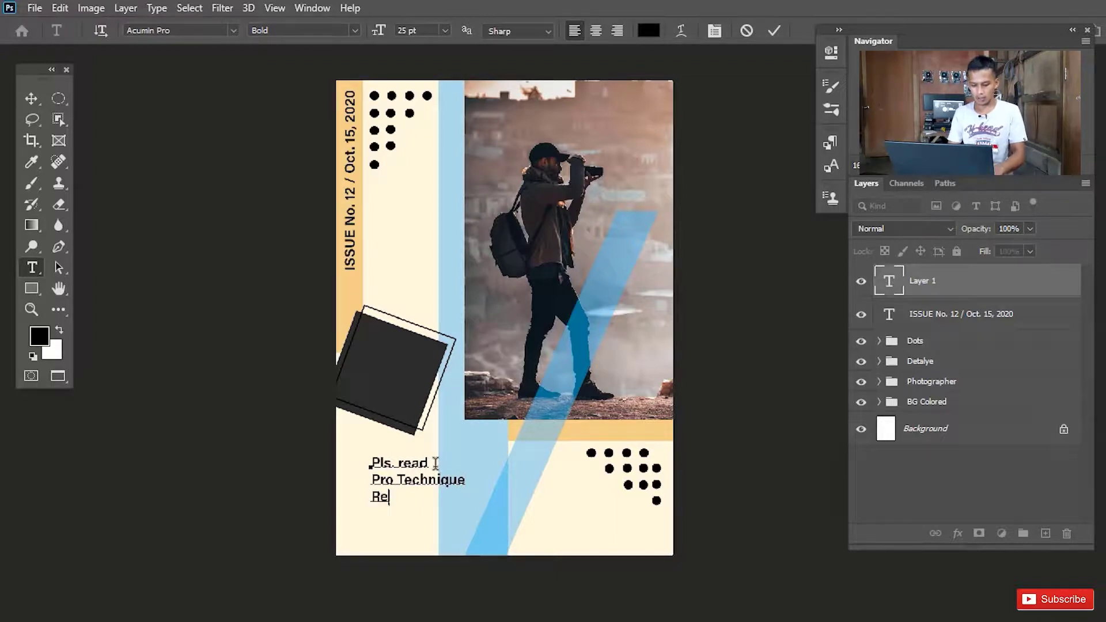
pyautogui.write('vealed')
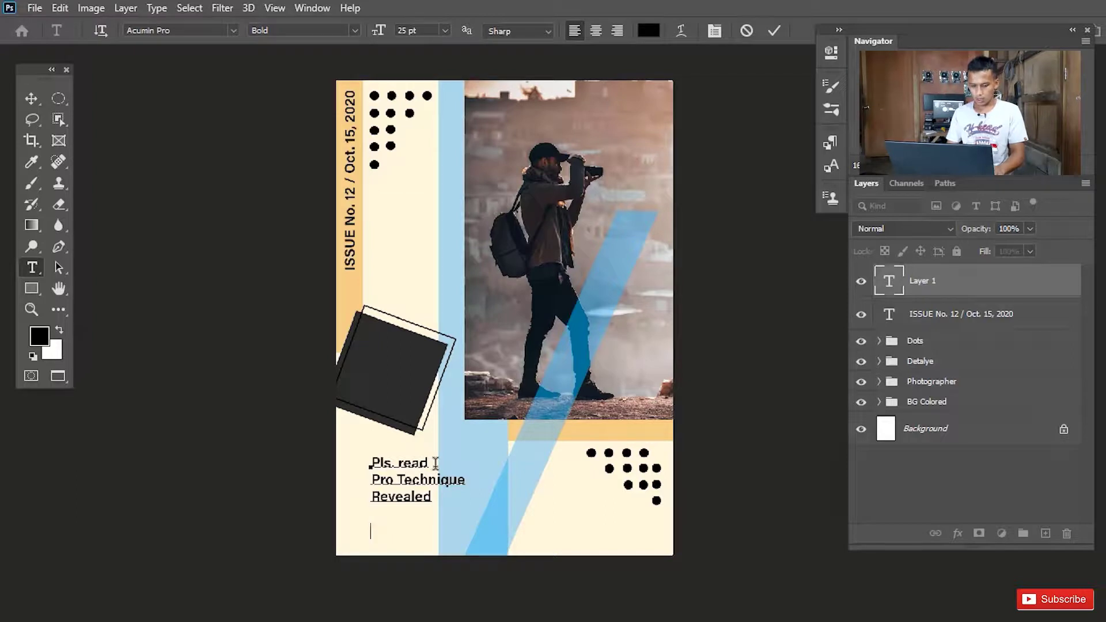
pyautogui.write('P')
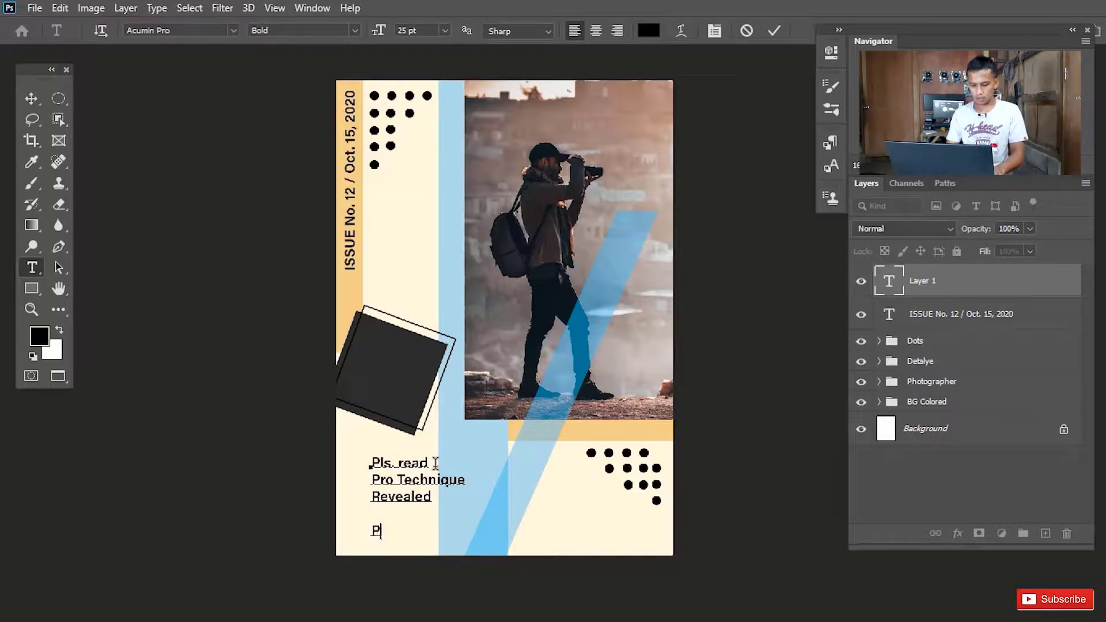
pyautogui.write('age')
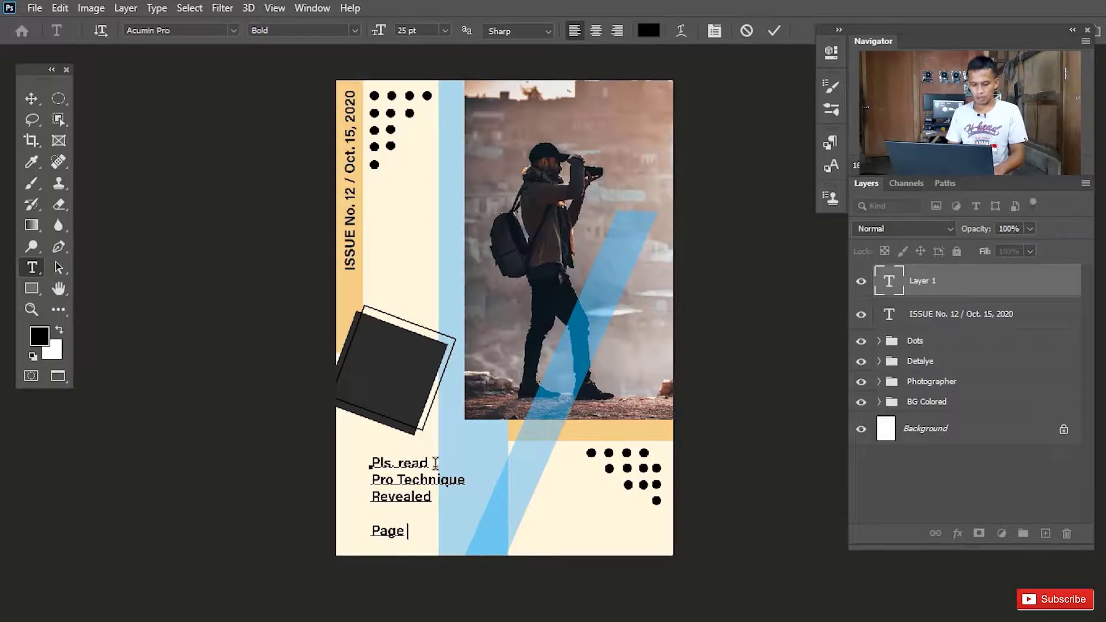
pyautogui.write(' 68')
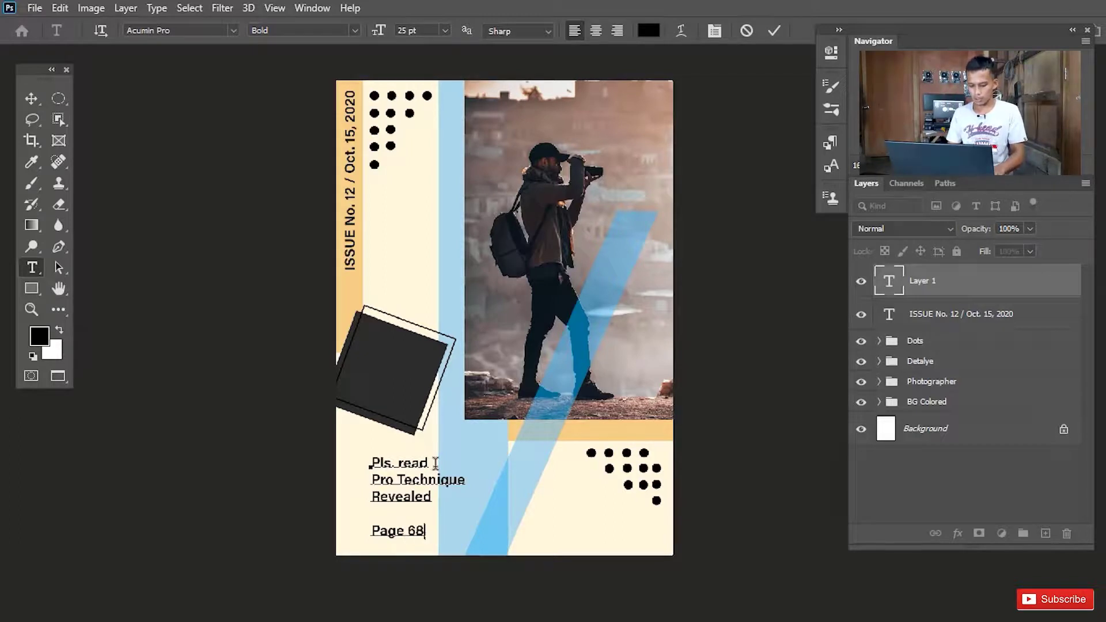
pyautogui.write('.')
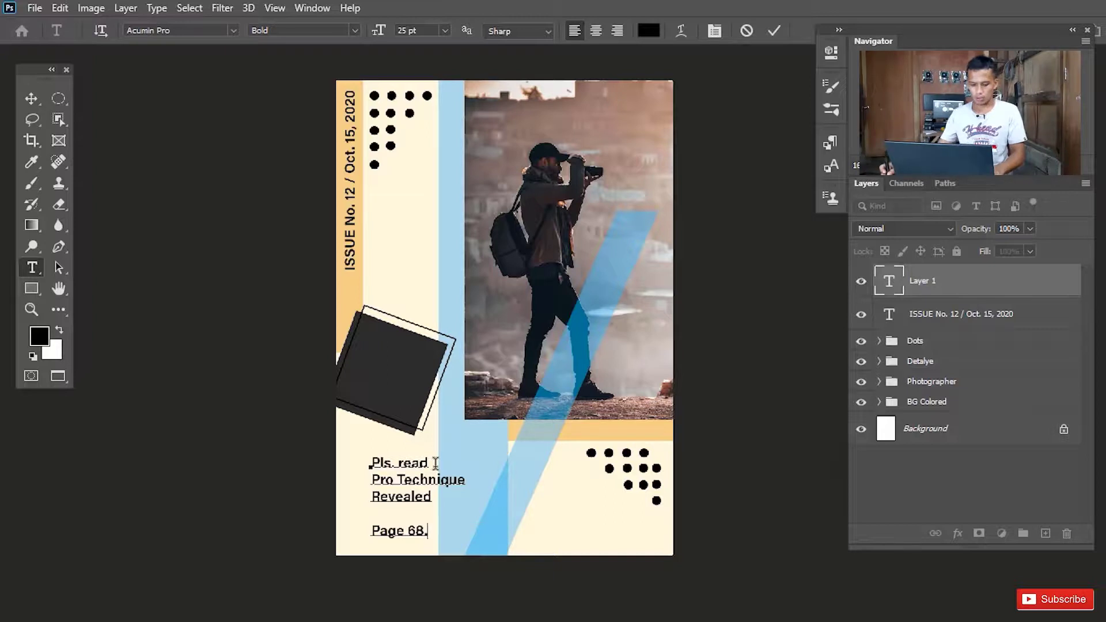
# Set all lines of the "Pls. read" text to the Regular font style and commit the text
pyautogui.hotkey('ctrl', 'a')
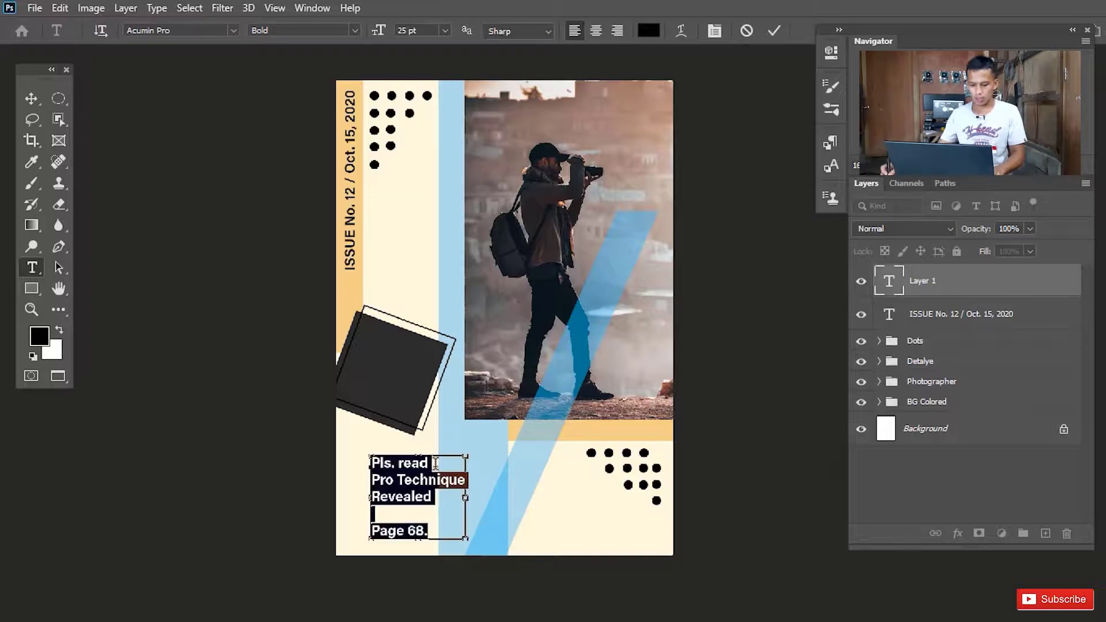
pyautogui.click(355, 33)
pyautogui.click(275, 42)
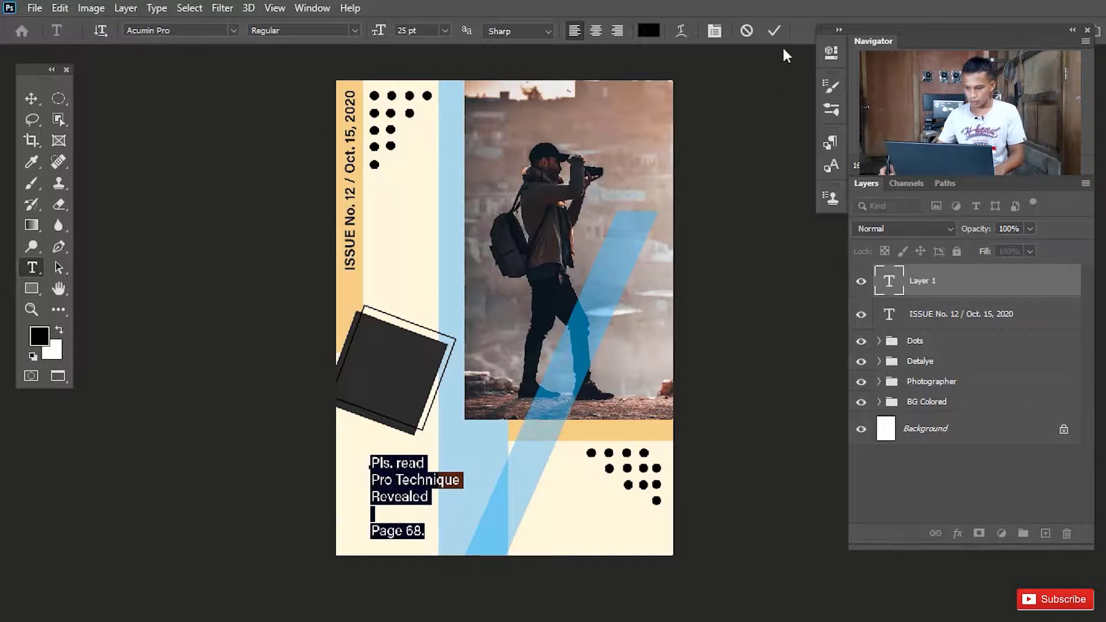
pyautogui.click(774, 30)
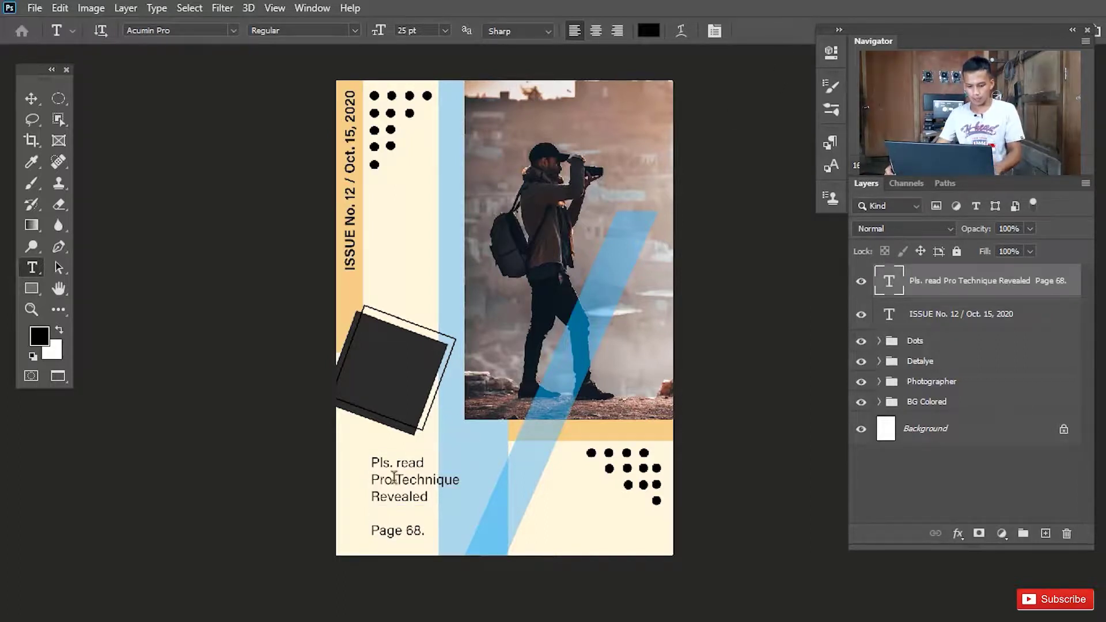
# Move the "Pls. read" text block up onto the tilted dark square
pyautogui.hotkey('ctrl', 't')
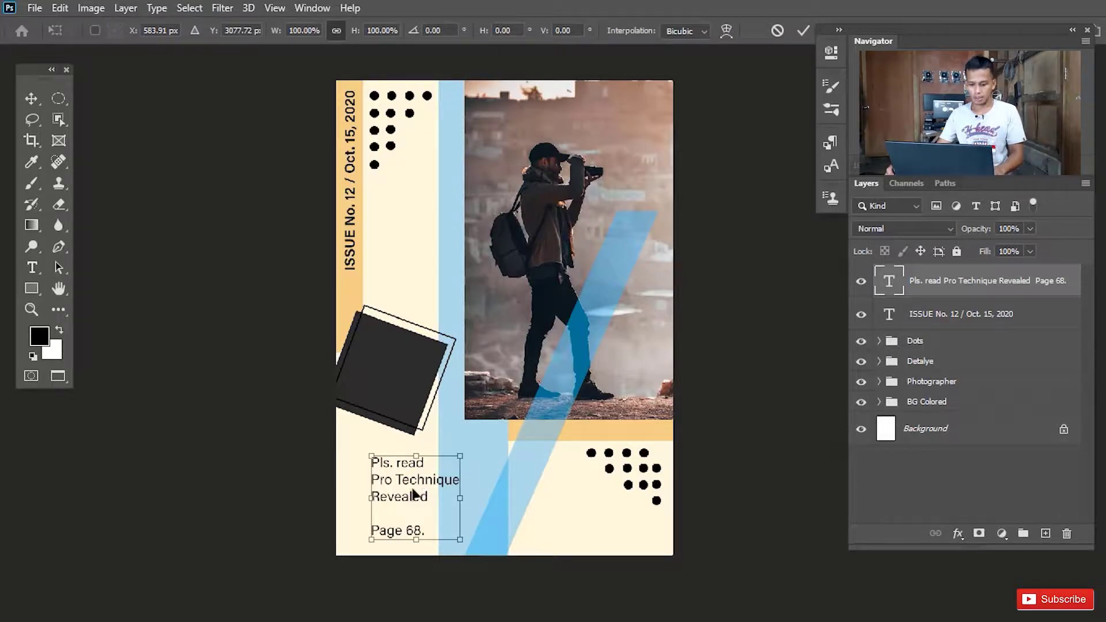
pyautogui.moveTo(413, 495); pyautogui.dragTo(403, 366)
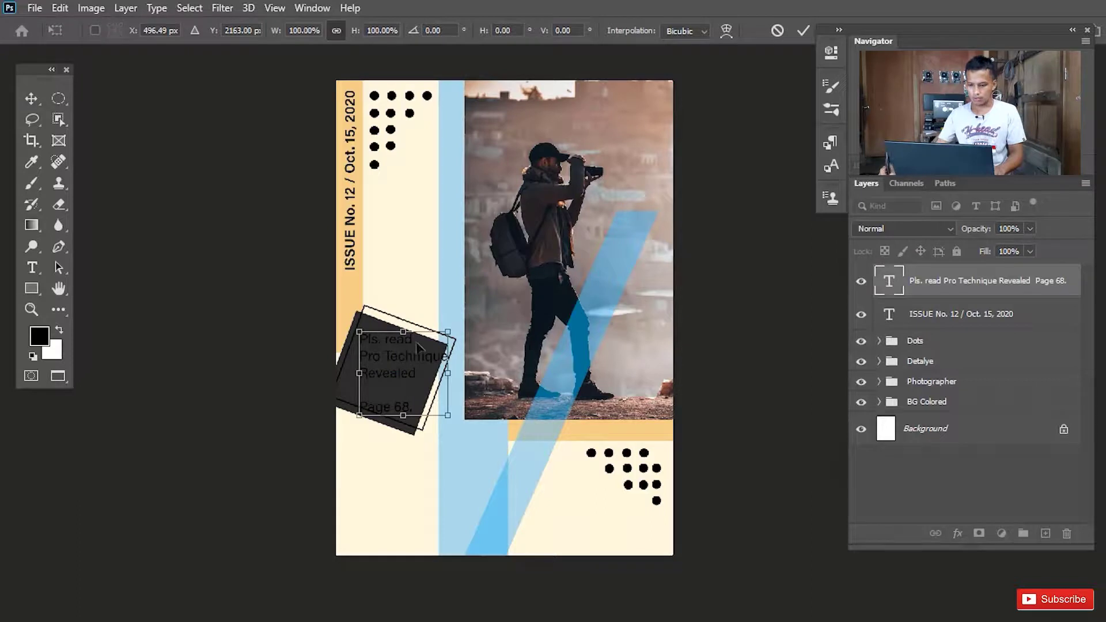
pyautogui.click(804, 35)
# Change the color of the whole "Pls. read" text block to white (ffffff)
pyautogui.press('t')
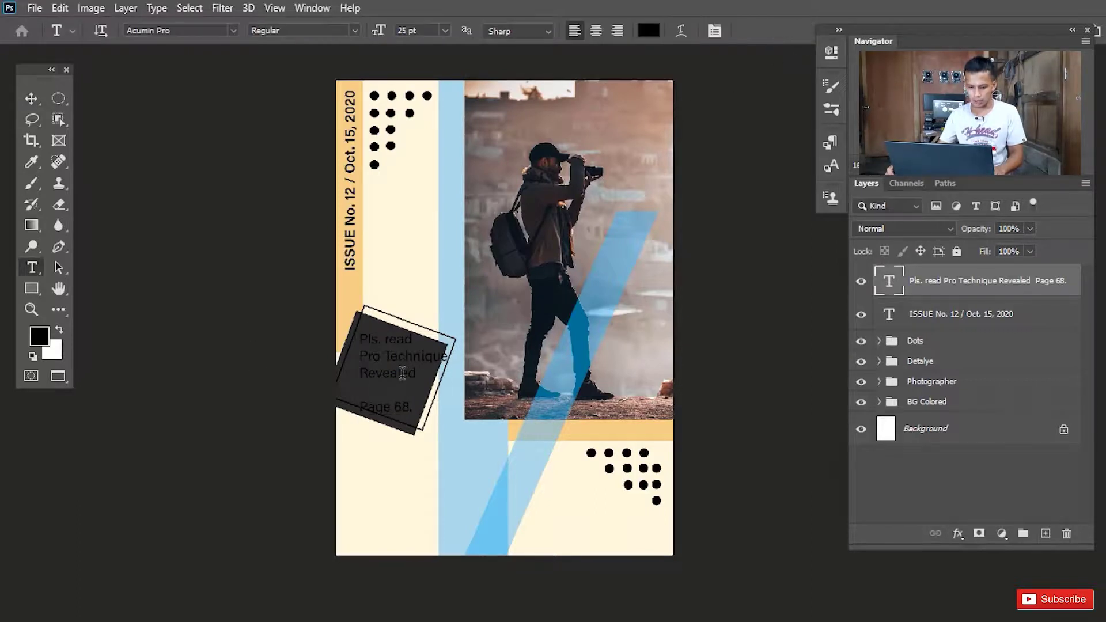
pyautogui.click(398, 357)
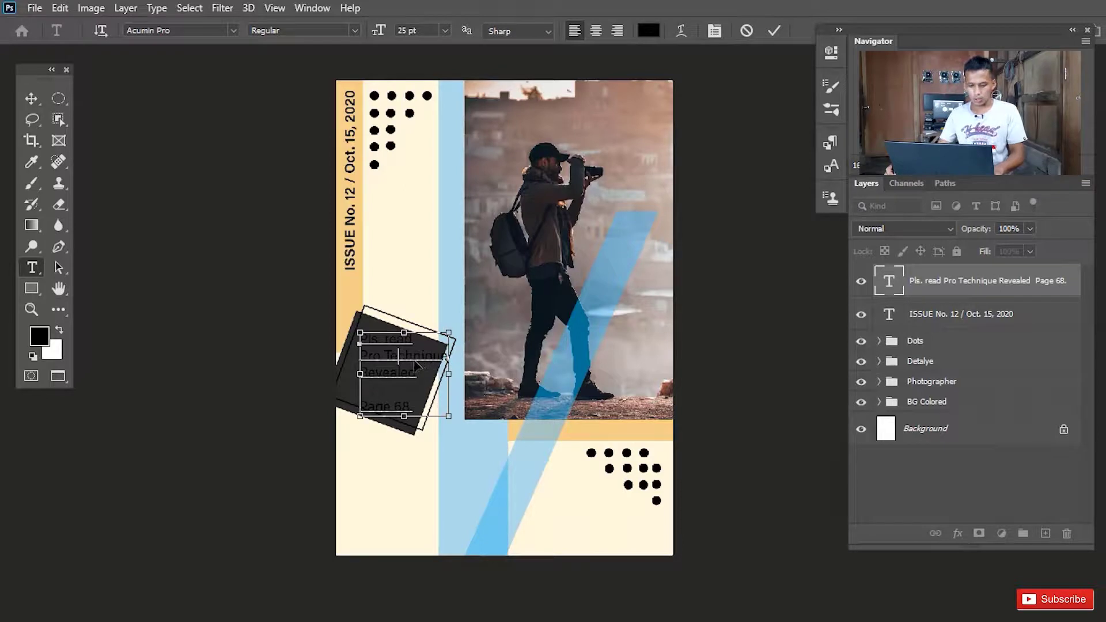
pyautogui.hotkey('ctrl', 'a')
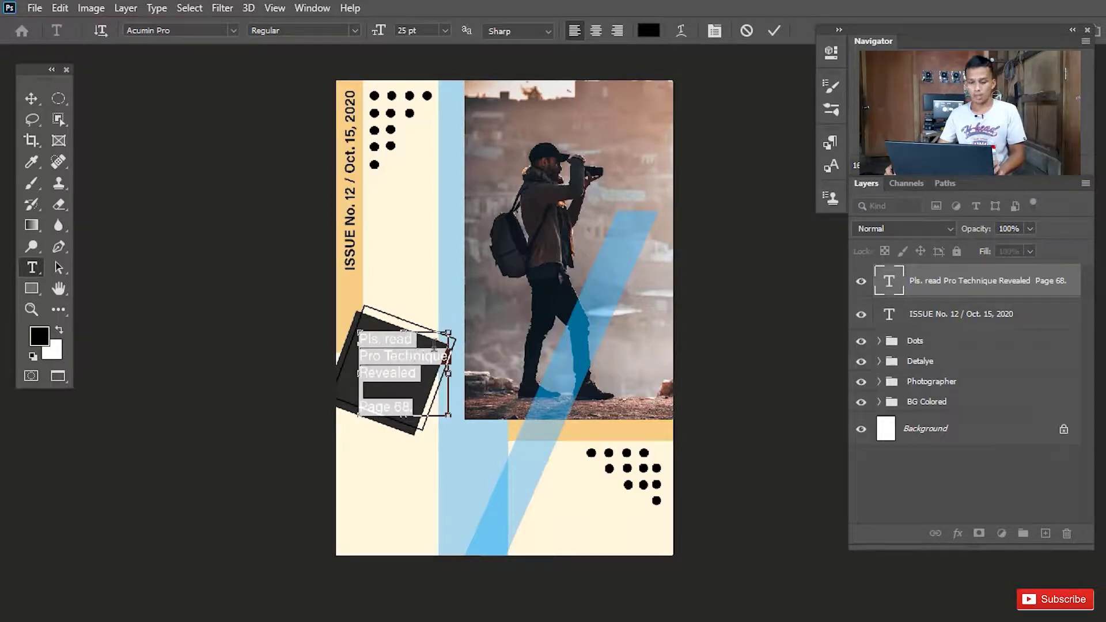
pyautogui.click(648, 29)
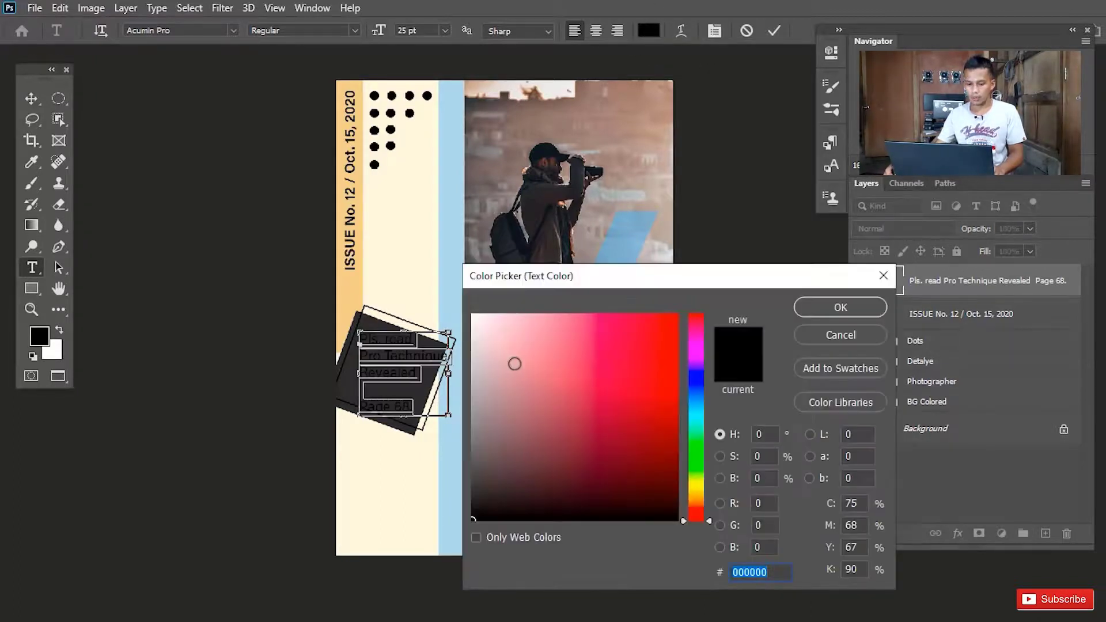
pyautogui.click(481, 312)
pyautogui.moveTo(481, 311); pyautogui.dragTo(469, 310)
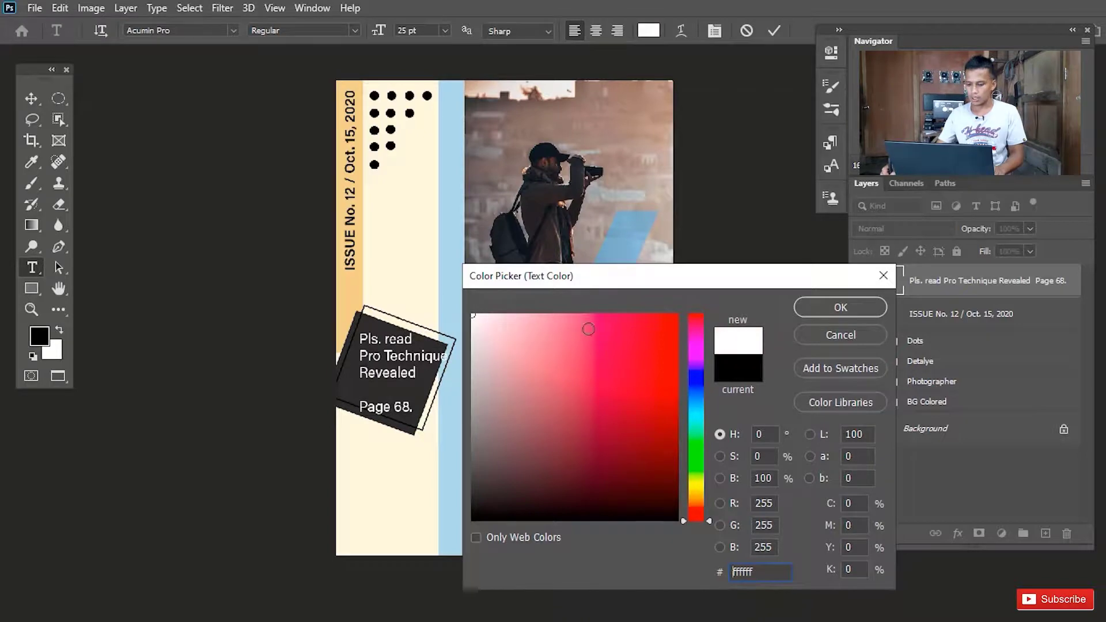
pyautogui.click(840, 311)
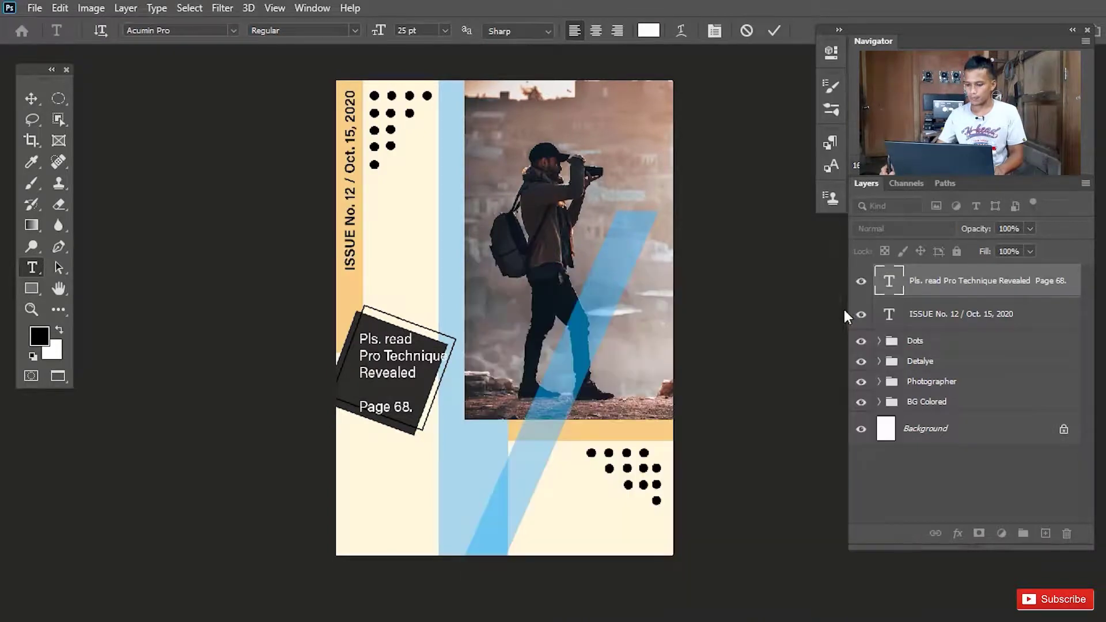
pyautogui.click(774, 31)
# Nudge the white text block slightly left and fine-tune its vertical position on the dark square
pyautogui.press('v')
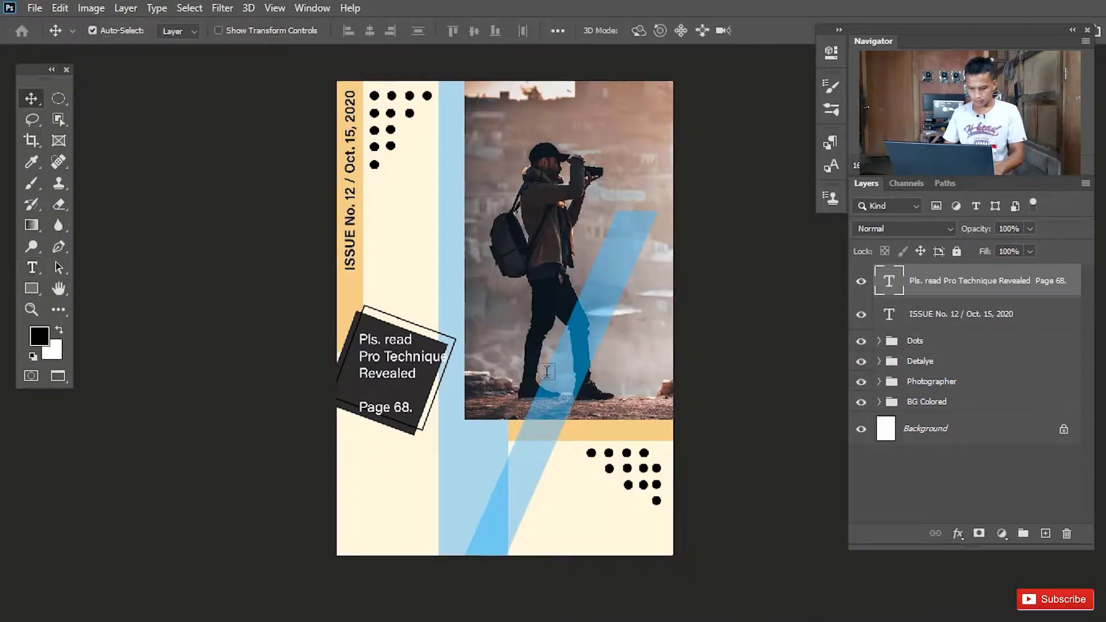
pyautogui.press('Left')
pyautogui.press('Left')
pyautogui.press('Left')
pyautogui.press('Up')
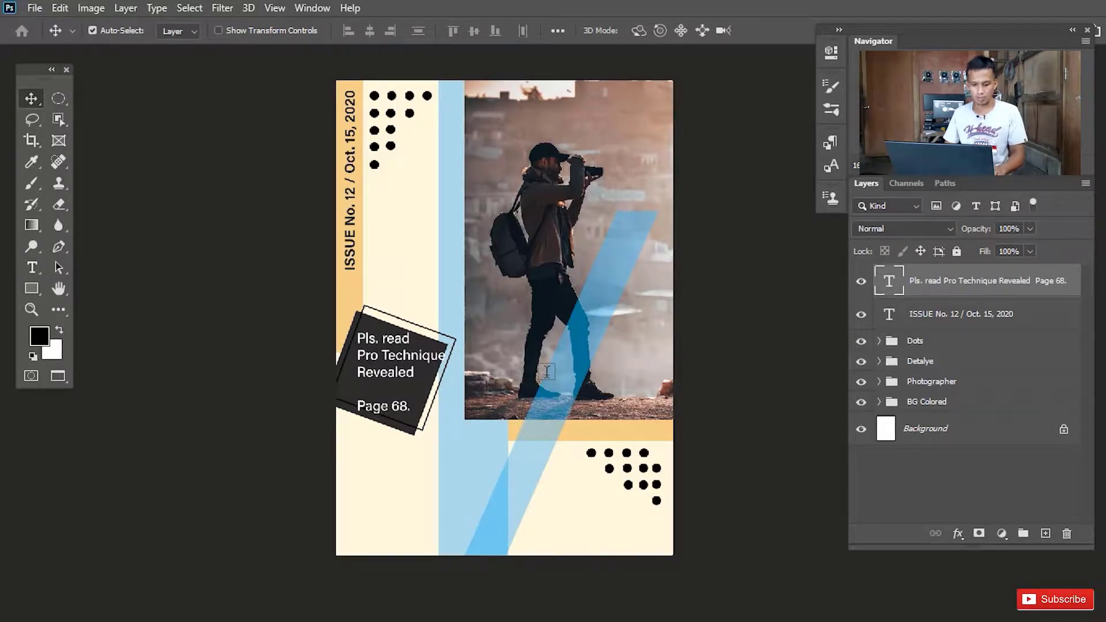
pyautogui.press('Down')
pyautogui.press('Down')
pyautogui.press('Down')
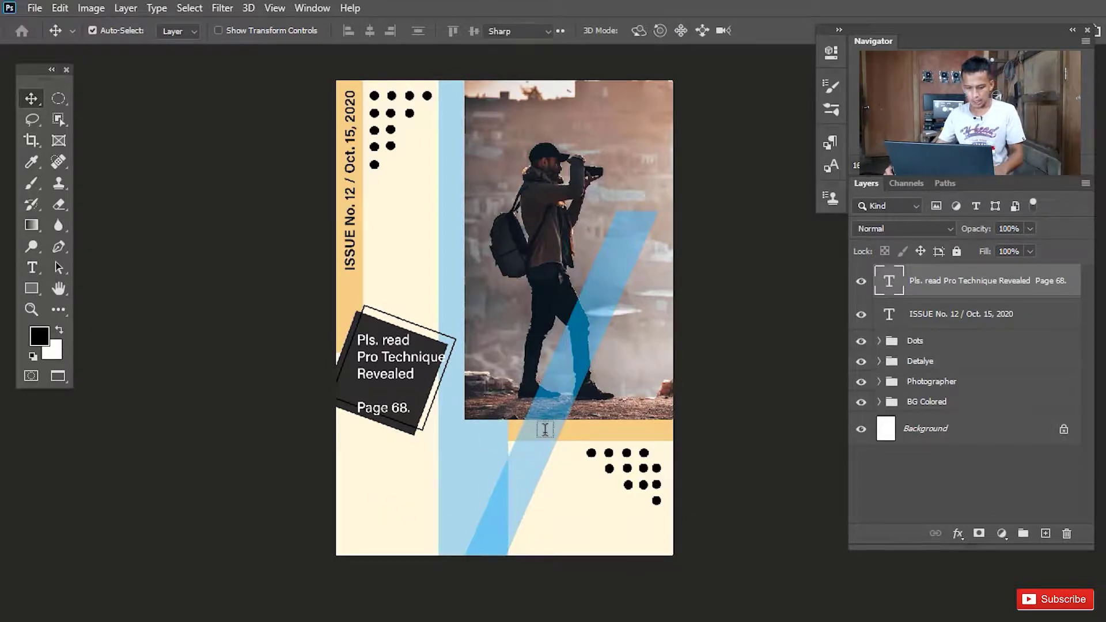
# Set the "Page 68." line to 18 pt and indent it with spaces toward the right side of the dark square
pyautogui.press('t')
pyautogui.moveTo(358, 407); pyautogui.dragTo(413, 410)
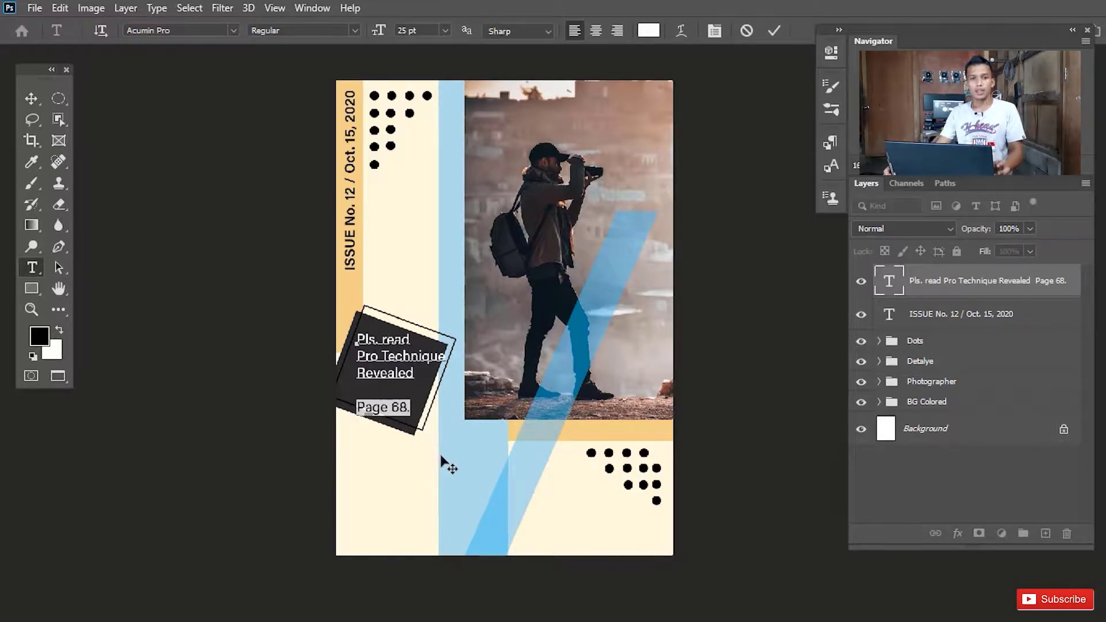
pyautogui.moveTo(363, 407)
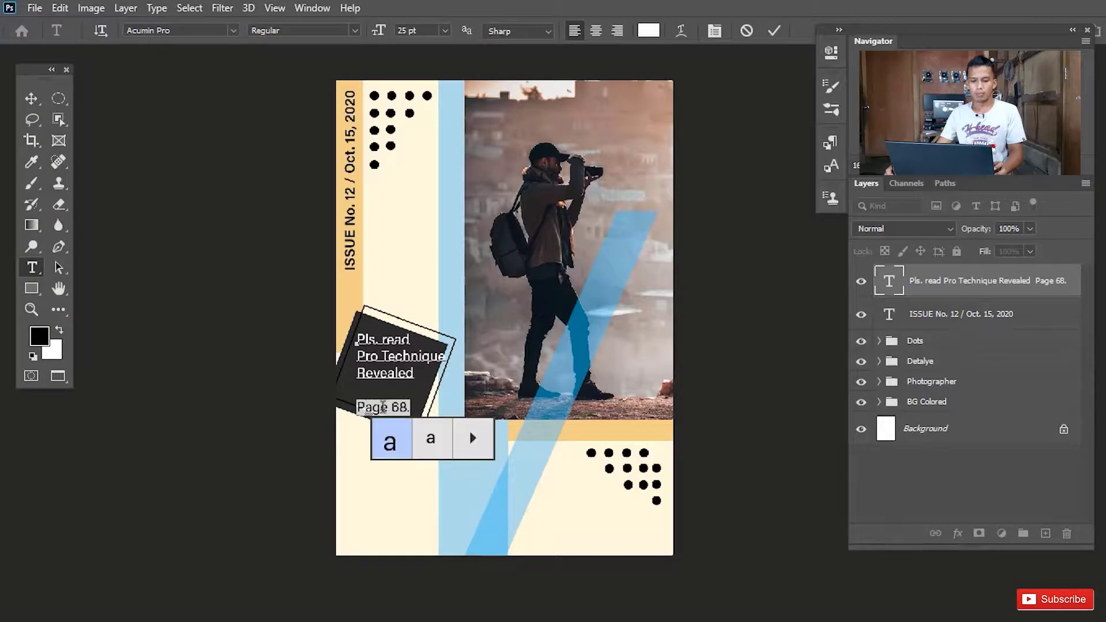
pyautogui.click(407, 30)
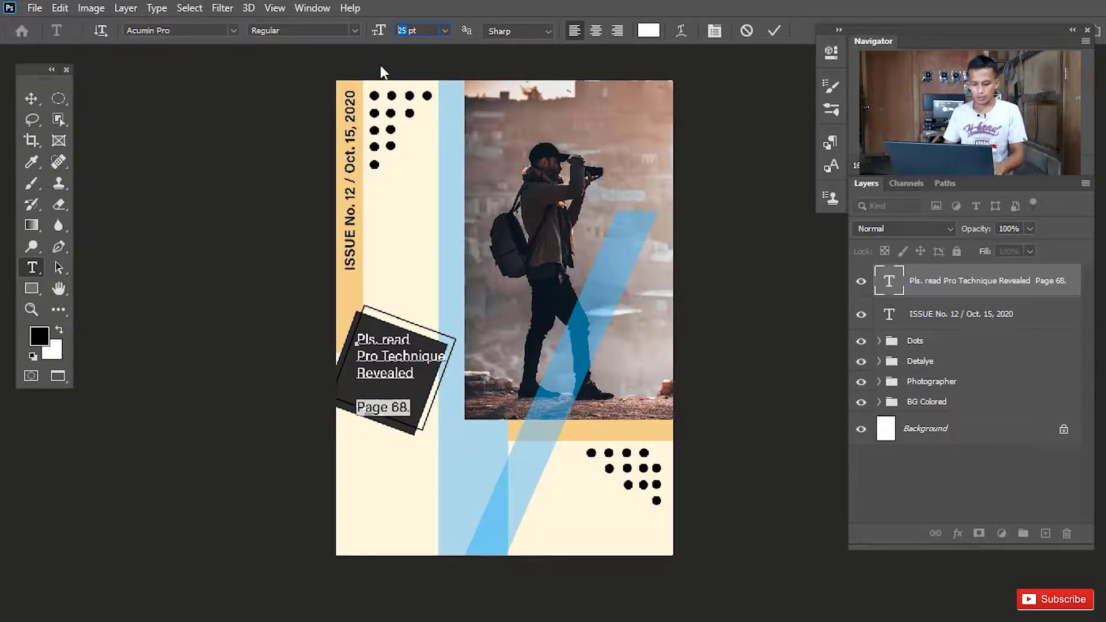
pyautogui.write('18')
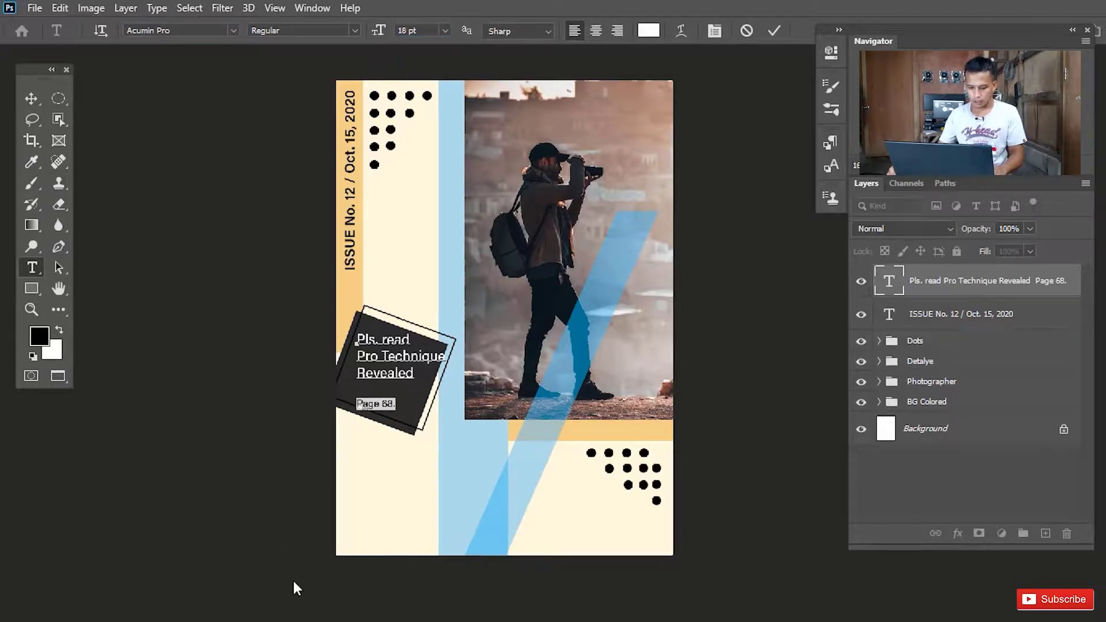
pyautogui.moveTo(372, 406)
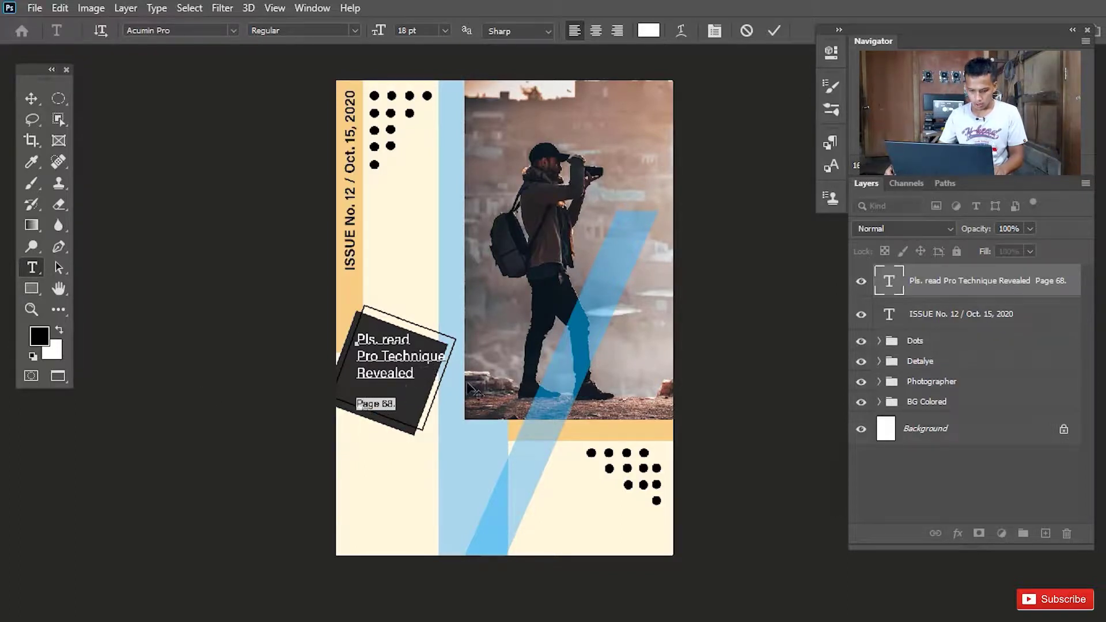
pyautogui.click(416, 375)
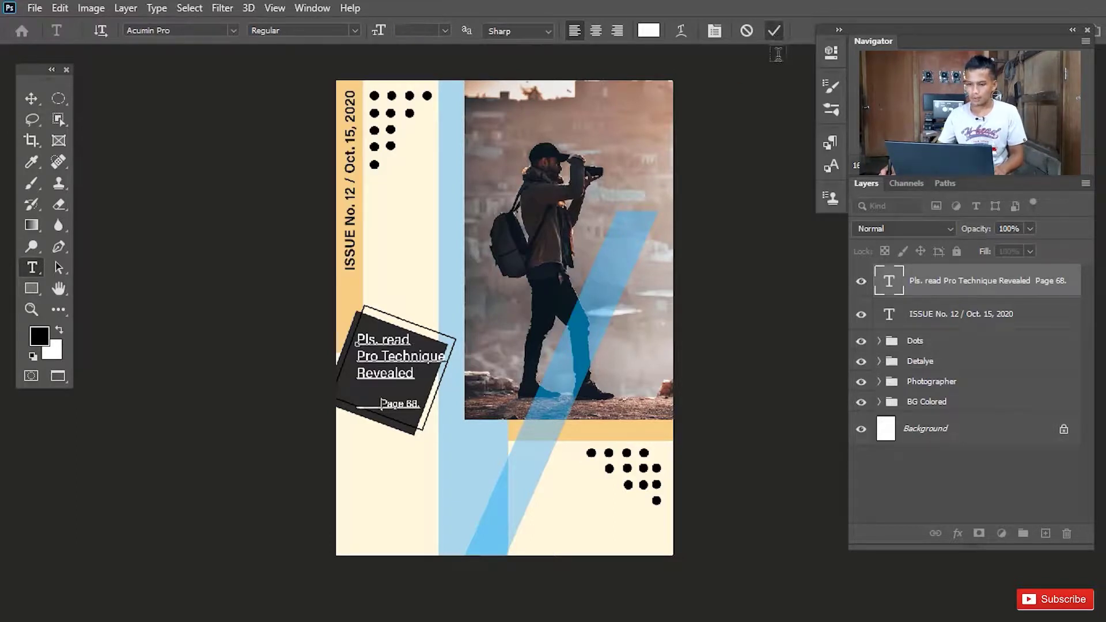
pyautogui.click(774, 32)
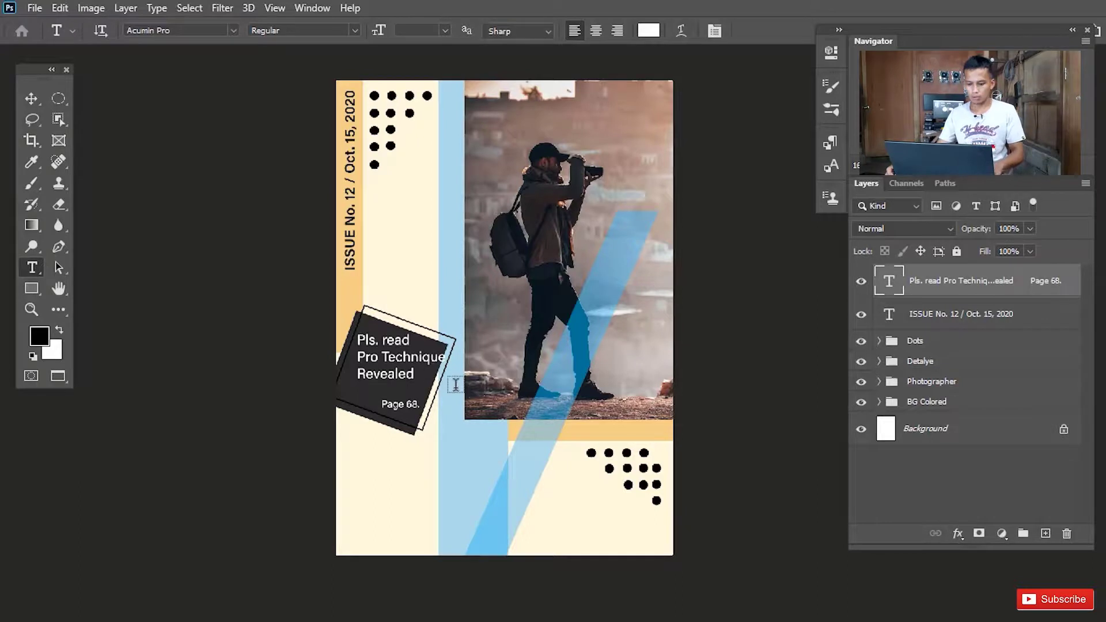
# Narrow the "Pls. read" text block to about 79.7% of its width, keeping its height and left edge
pyautogui.hotkey('ctrl', 't')
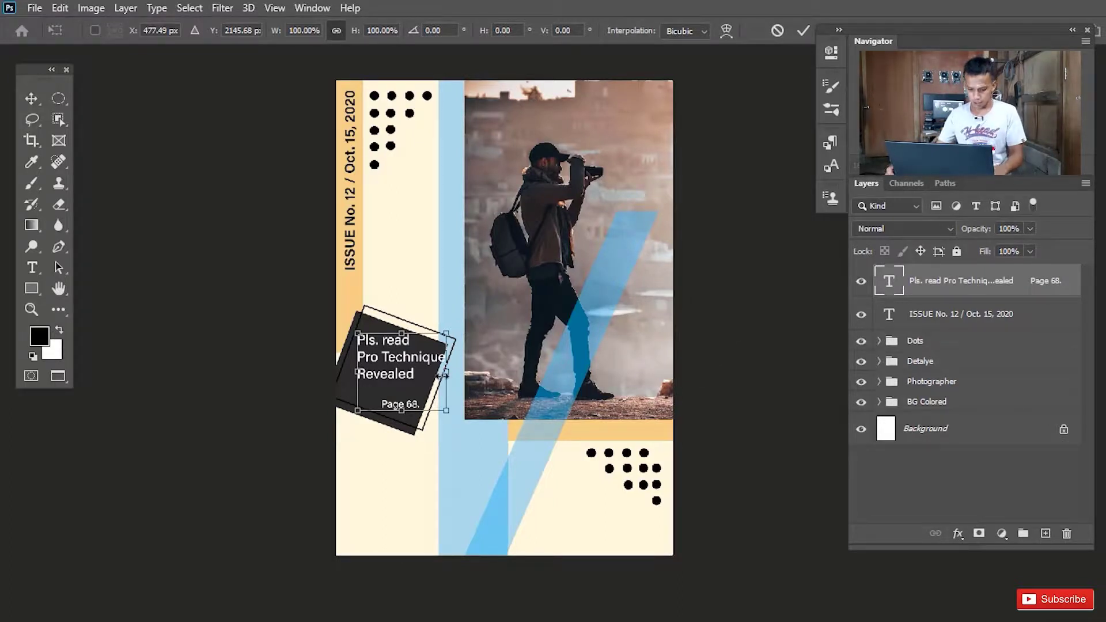
pyautogui.moveTo(445, 373); pyautogui.dragTo(428, 373)
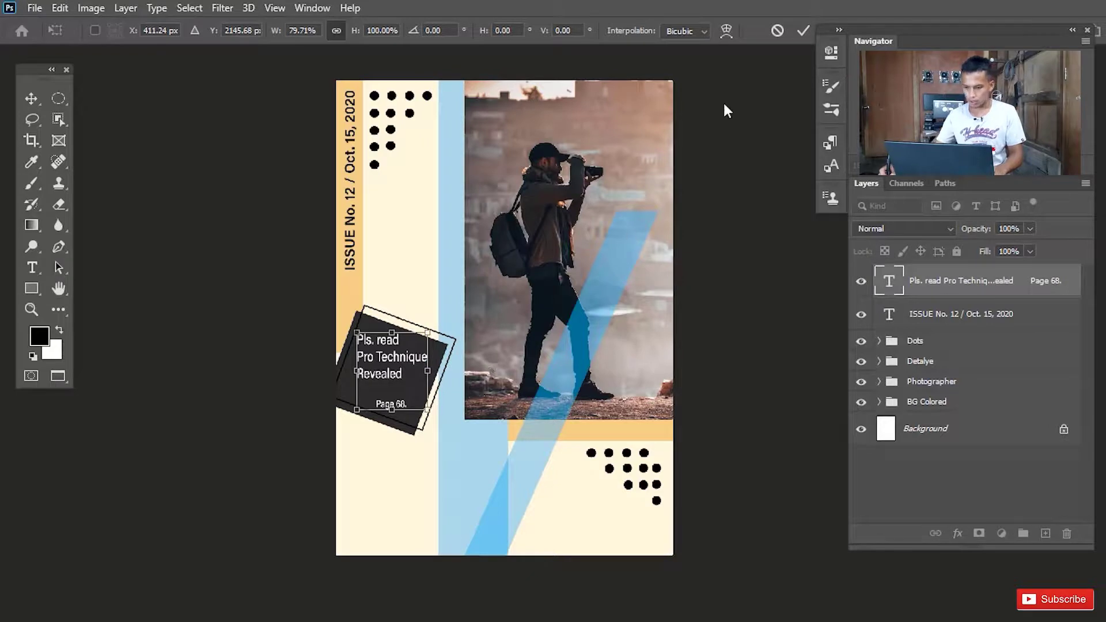
pyautogui.click(801, 32)
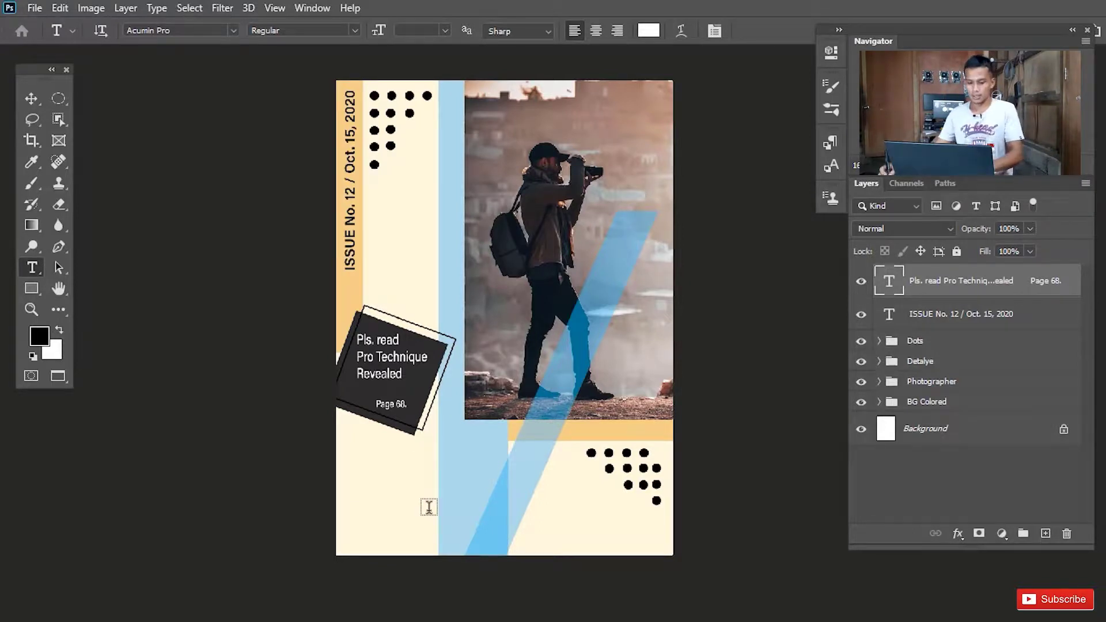
# Start a new text line in the cream area below the dark square and set its size to 53.88 pt
pyautogui.press('h')
pyautogui.moveTo(457, 442); pyautogui.dragTo(461, 400)
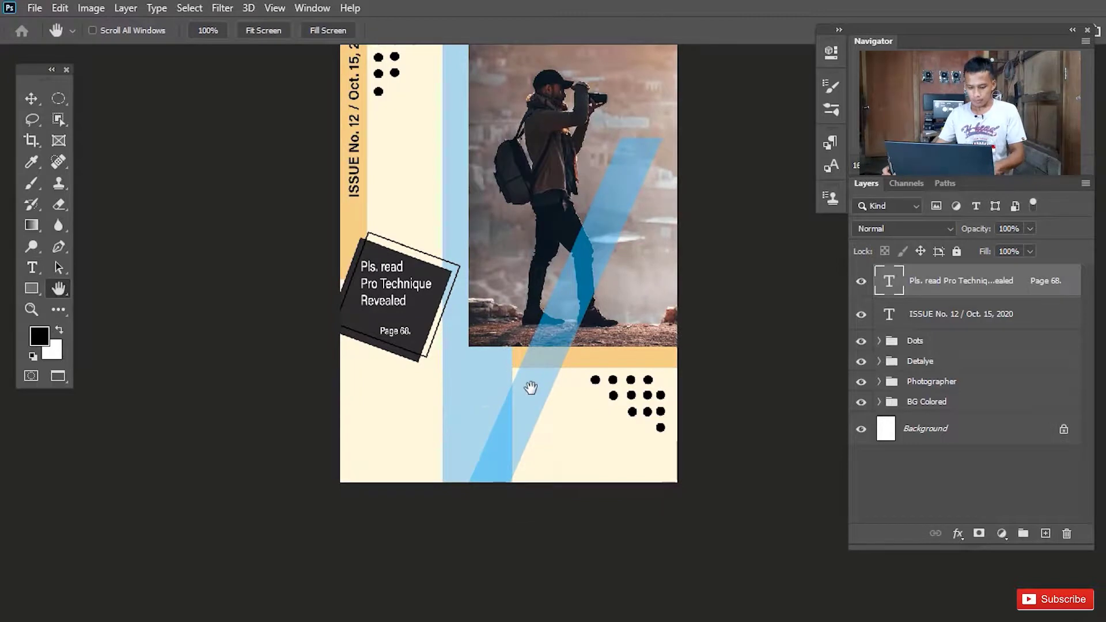
pyautogui.press('t')
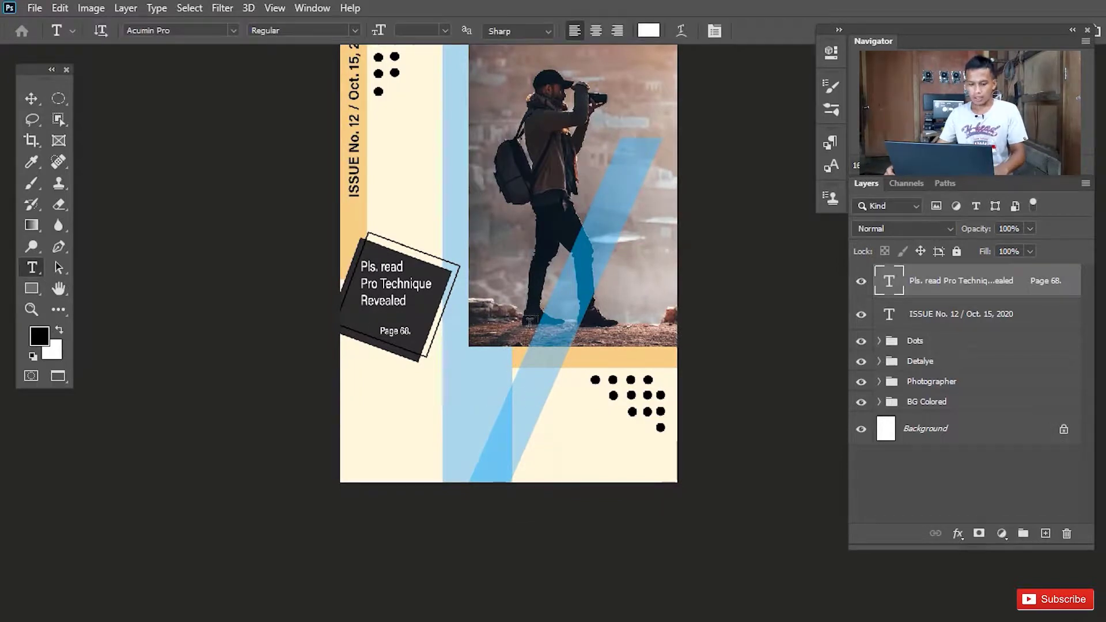
pyautogui.click(379, 400)
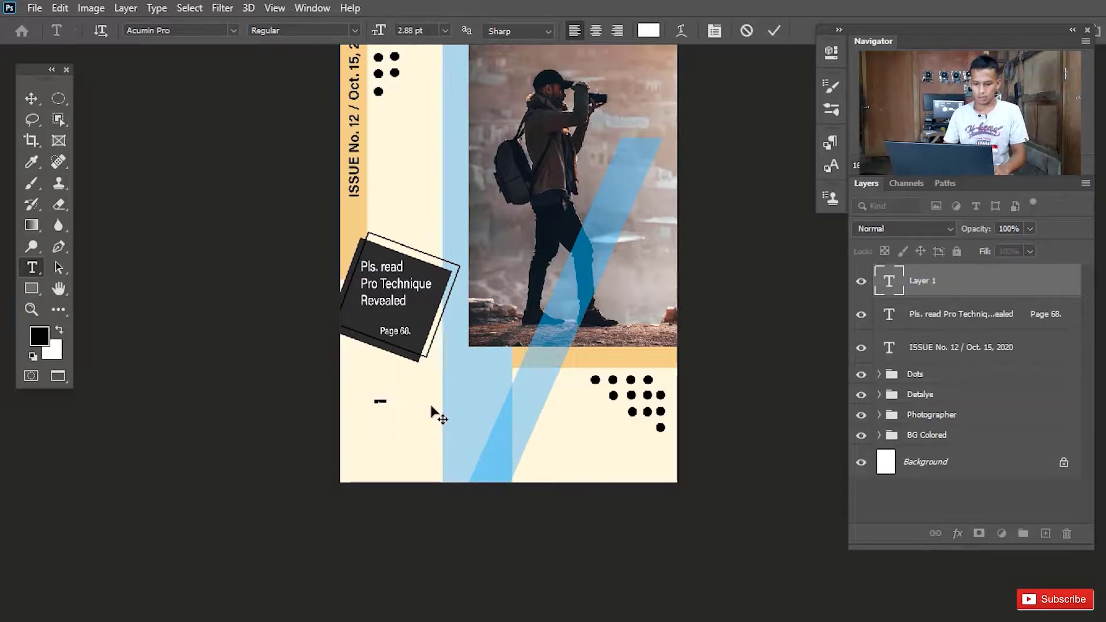
pyautogui.moveTo(382, 31); pyautogui.dragTo(429, 34)
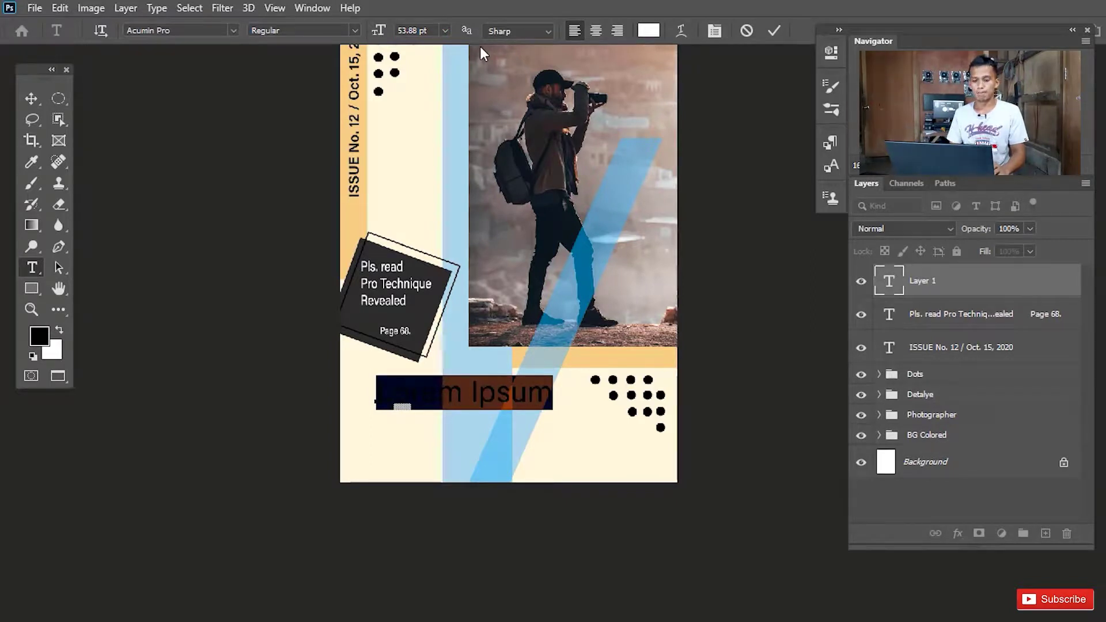
# Set the new text line's color to black (000000)
pyautogui.click(649, 30)
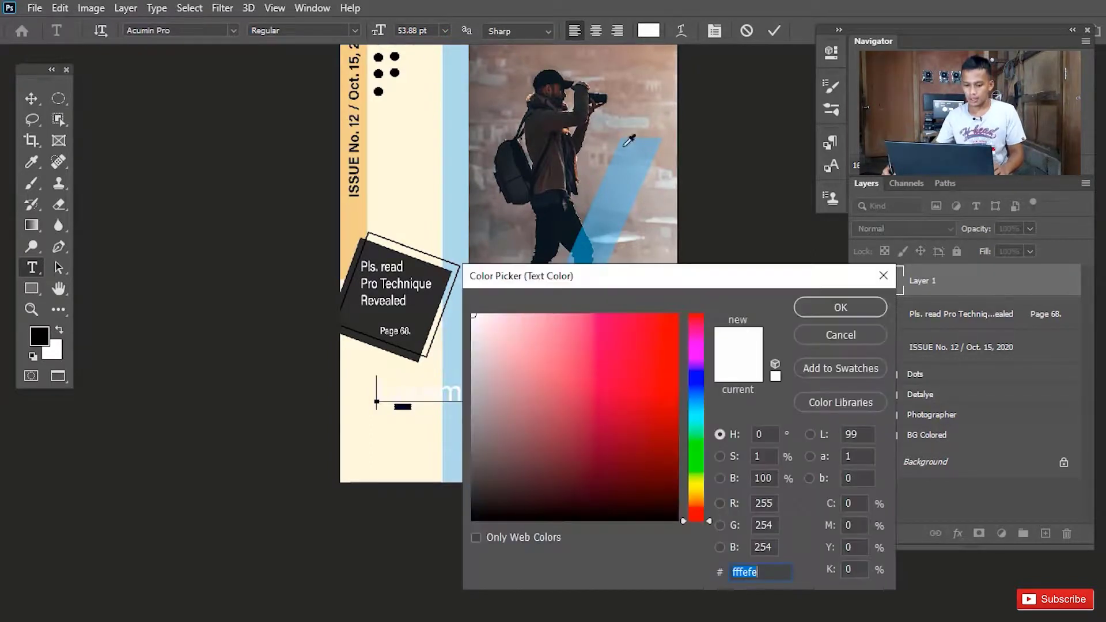
pyautogui.click(474, 519)
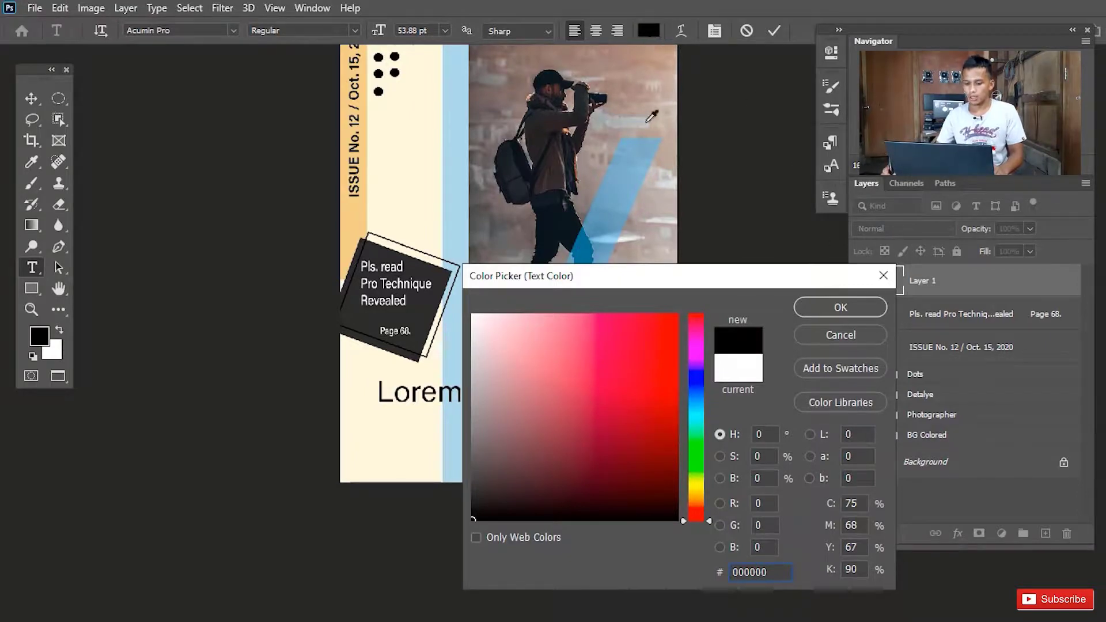
pyautogui.moveTo(622, 284); pyautogui.dragTo(628, 194)
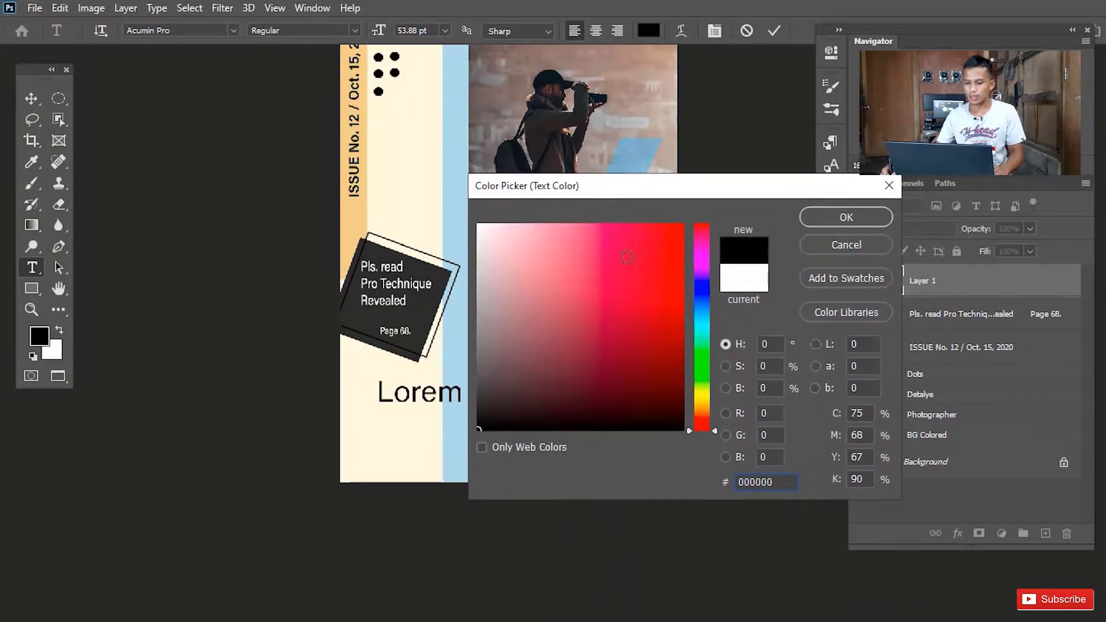
pyautogui.click(504, 401)
pyautogui.moveTo(504, 400); pyautogui.dragTo(454, 447)
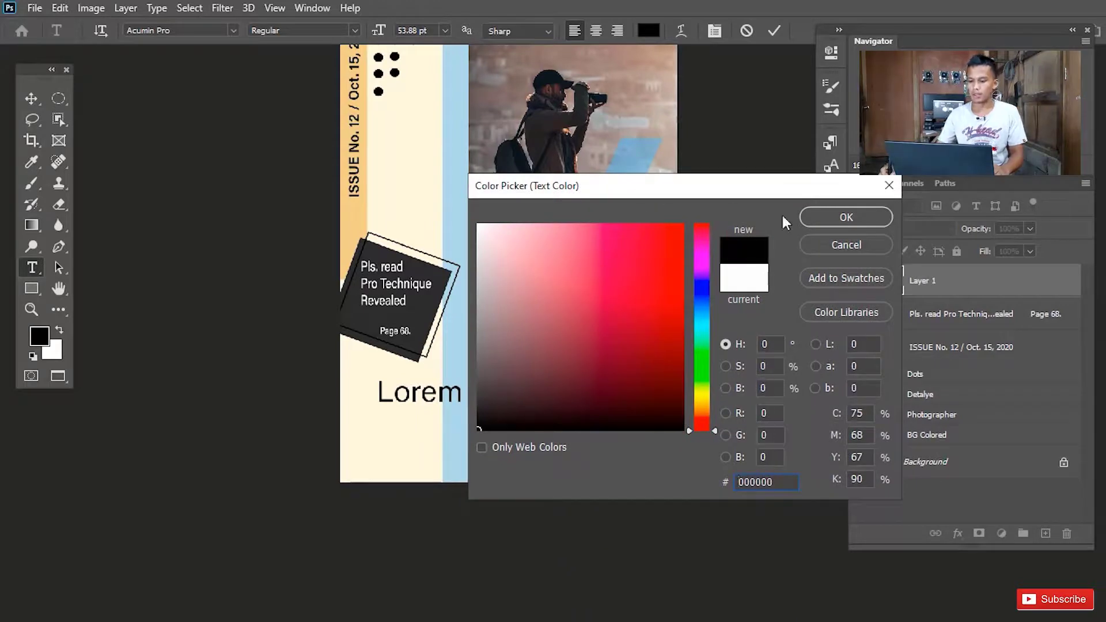
pyautogui.click(846, 216)
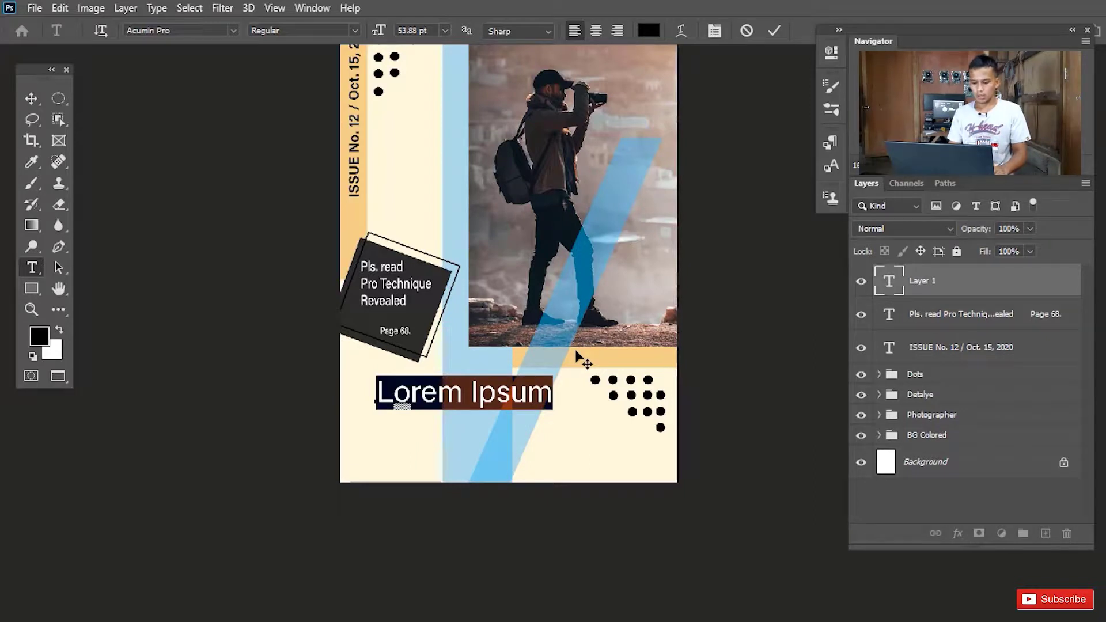
# Replace the placeholder text below the dark square with "PRO PHOTOGRAPHY"
pyautogui.write('P')
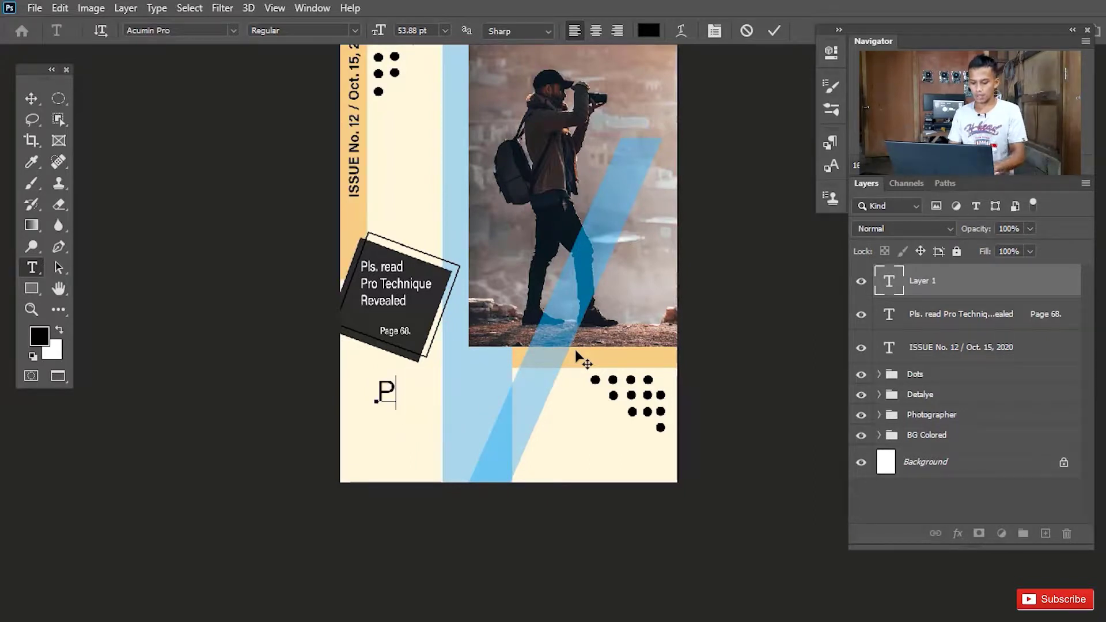
pyautogui.write('RO P')
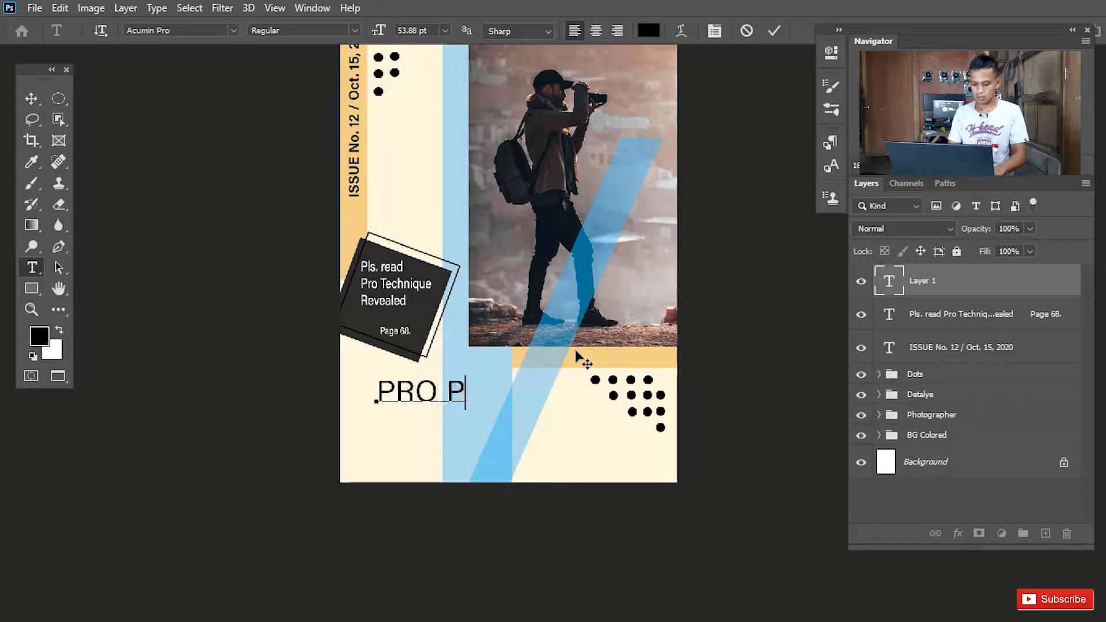
pyautogui.write('HOTOGRAP')
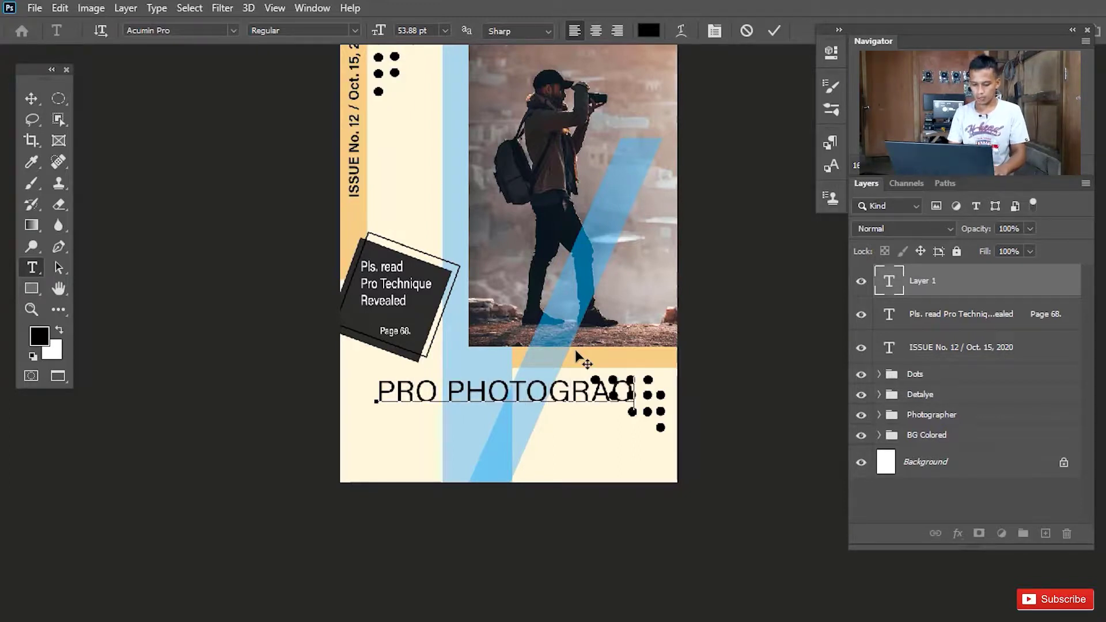
pyautogui.press('BackSpace')
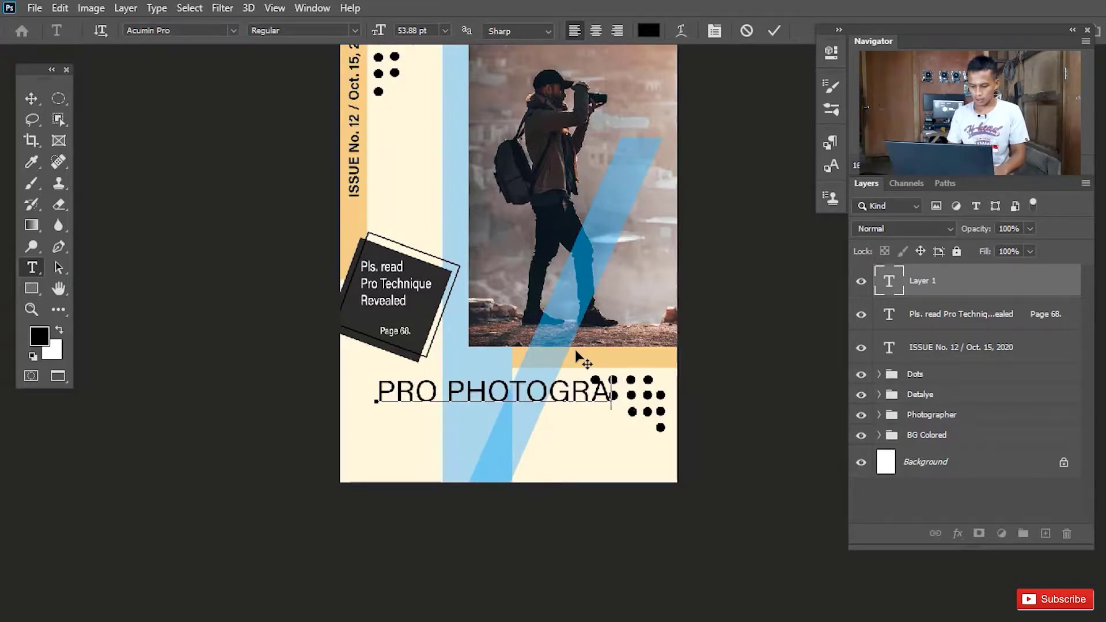
pyautogui.write('PHY')
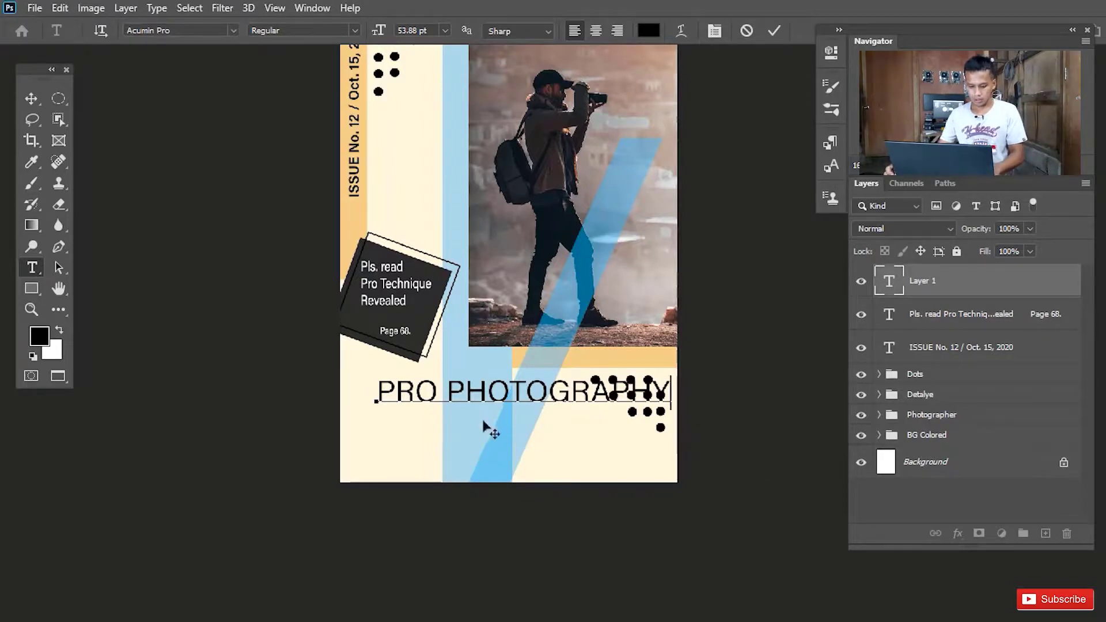
# Select the whole "PRO PHOTOGRAPHY" line and preview alternative fonts on it, browsing alphabetically from Acumin Pro as far as Engravers MT
pyautogui.press('ctrl')
pyautogui.hotkey('ctrl', 'a')
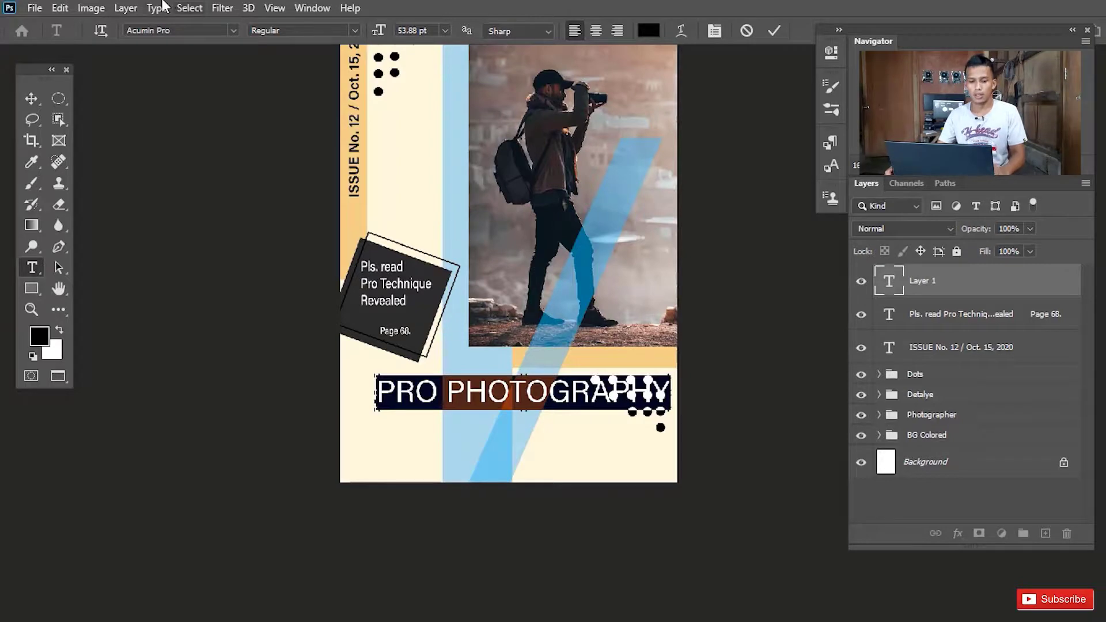
pyautogui.click(233, 30)
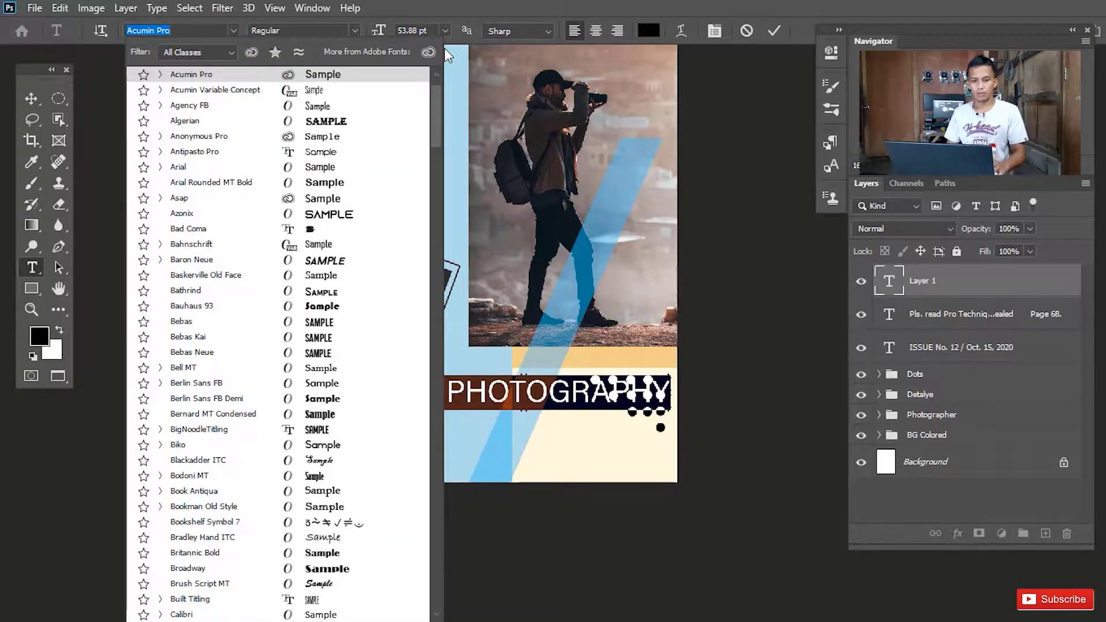
pyautogui.press('Down')
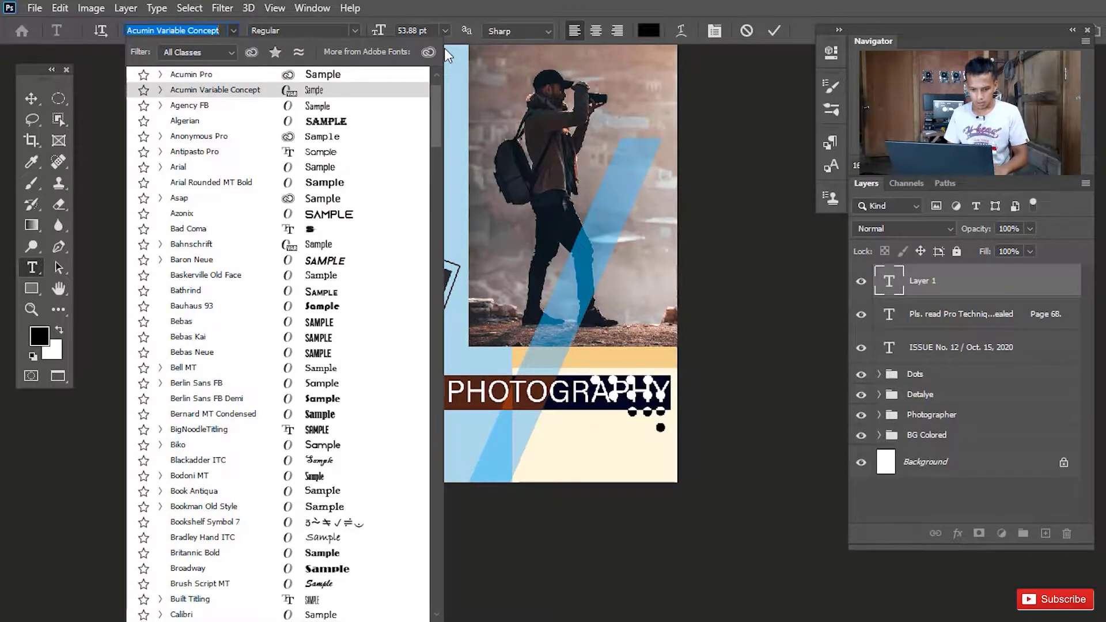
pyautogui.press('Down')
pyautogui.press('Down')
pyautogui.press('Down')
pyautogui.press('Down')
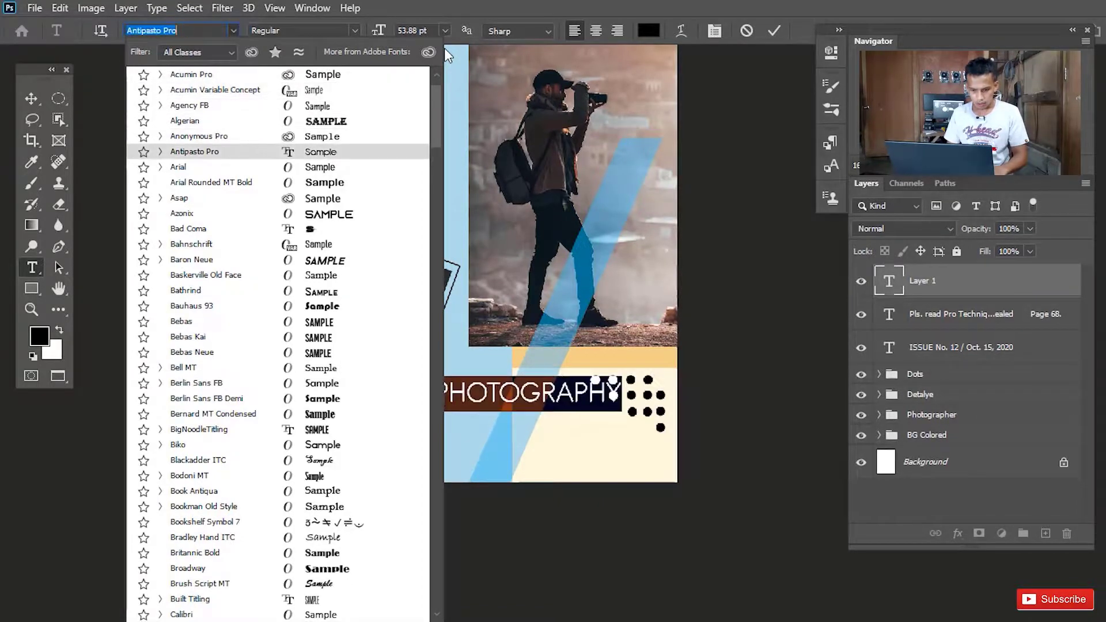
pyautogui.press('Down')
pyautogui.press('Down')
pyautogui.press('Down')
pyautogui.press('Down')
pyautogui.press('Down')
pyautogui.press('Down')
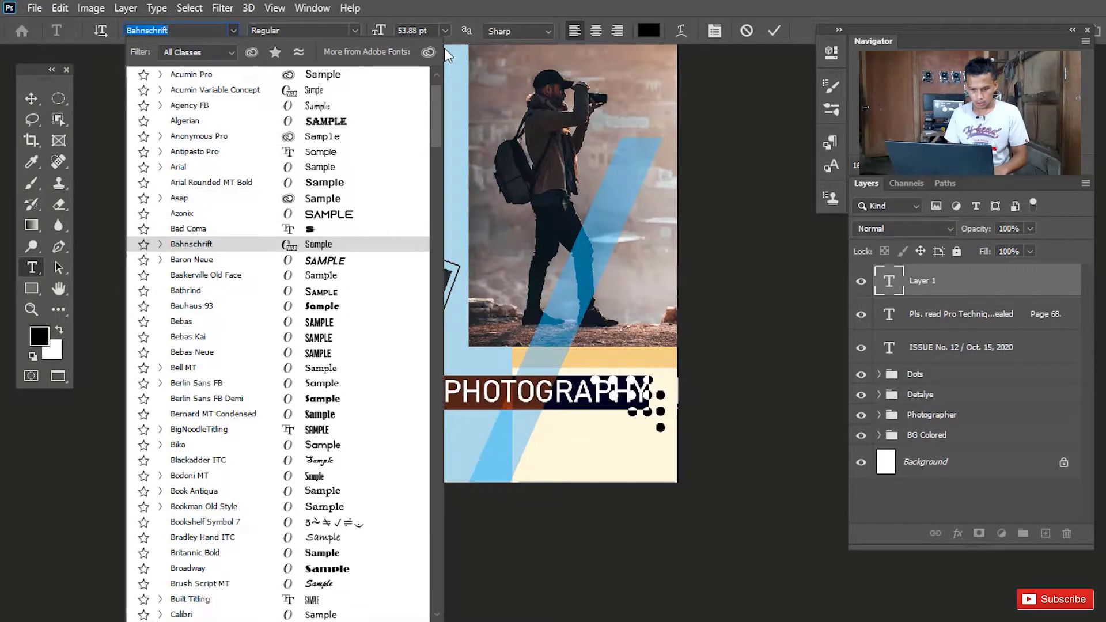
pyautogui.press('Down')
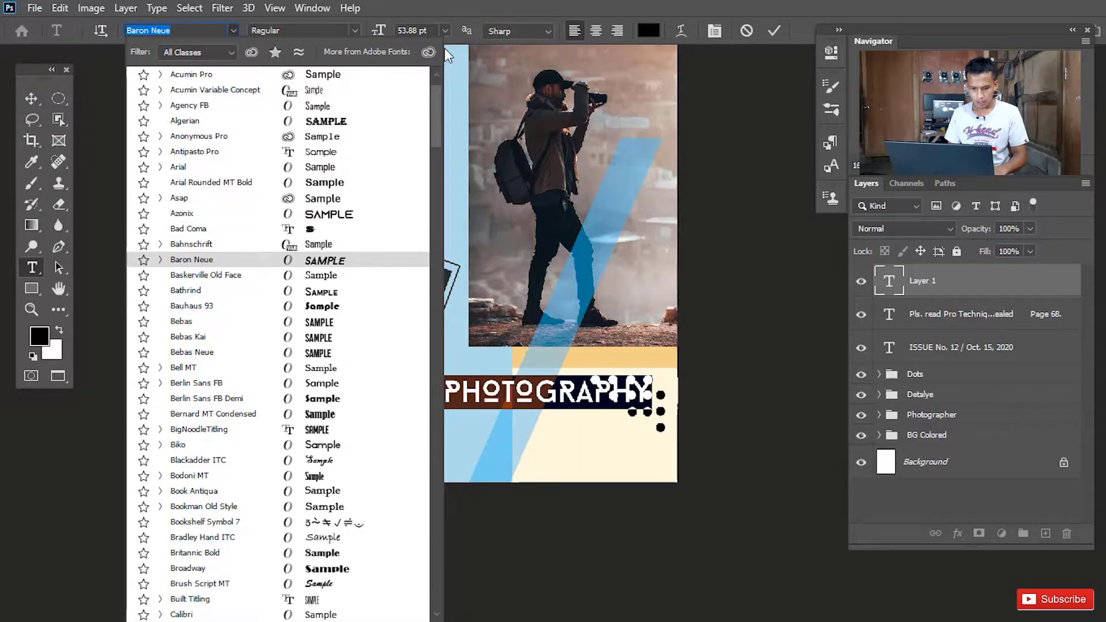
pyautogui.press('Down')
pyautogui.press('Down')
pyautogui.press('Down')
pyautogui.press('Up')
pyautogui.press('Up')
pyautogui.press('Up')
pyautogui.press('Up')
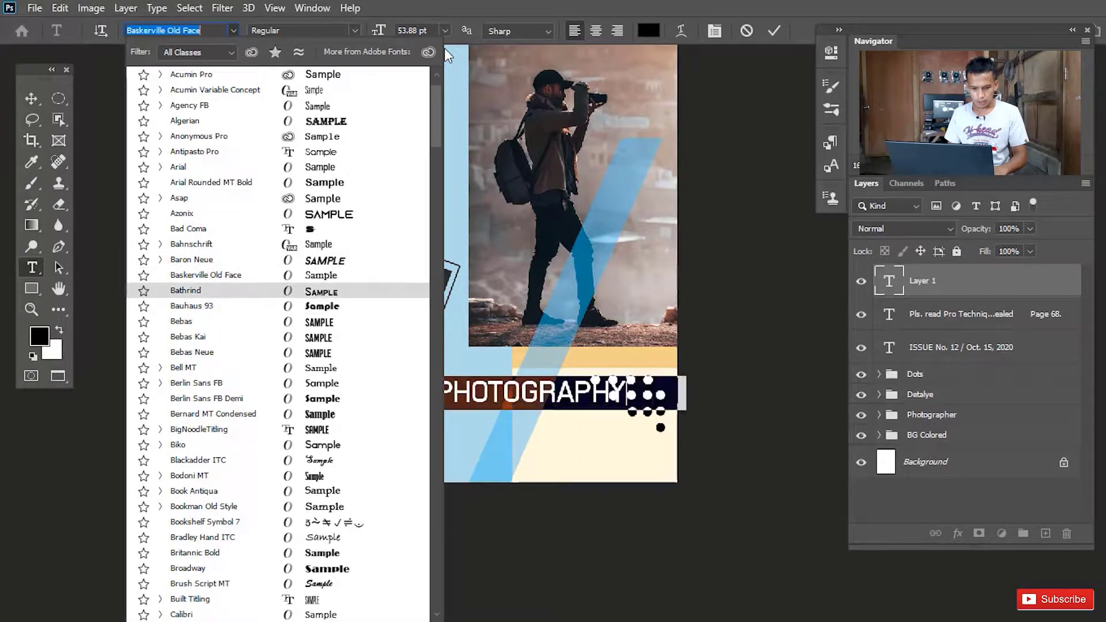
pyautogui.press('Down')
pyautogui.press('Down')
pyautogui.press('Down')
pyautogui.press('Down')
pyautogui.press('Down')
pyautogui.press('Down')
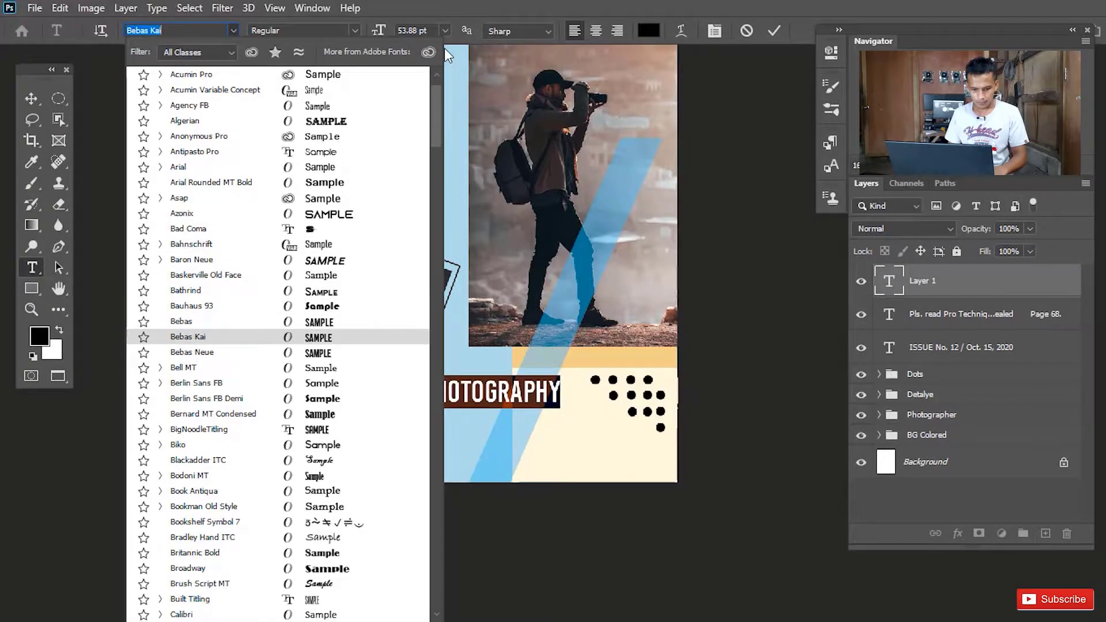
pyautogui.press('Down')
pyautogui.press('Down')
pyautogui.press('Down')
pyautogui.press('Down')
pyautogui.press('Down')
pyautogui.press('Down')
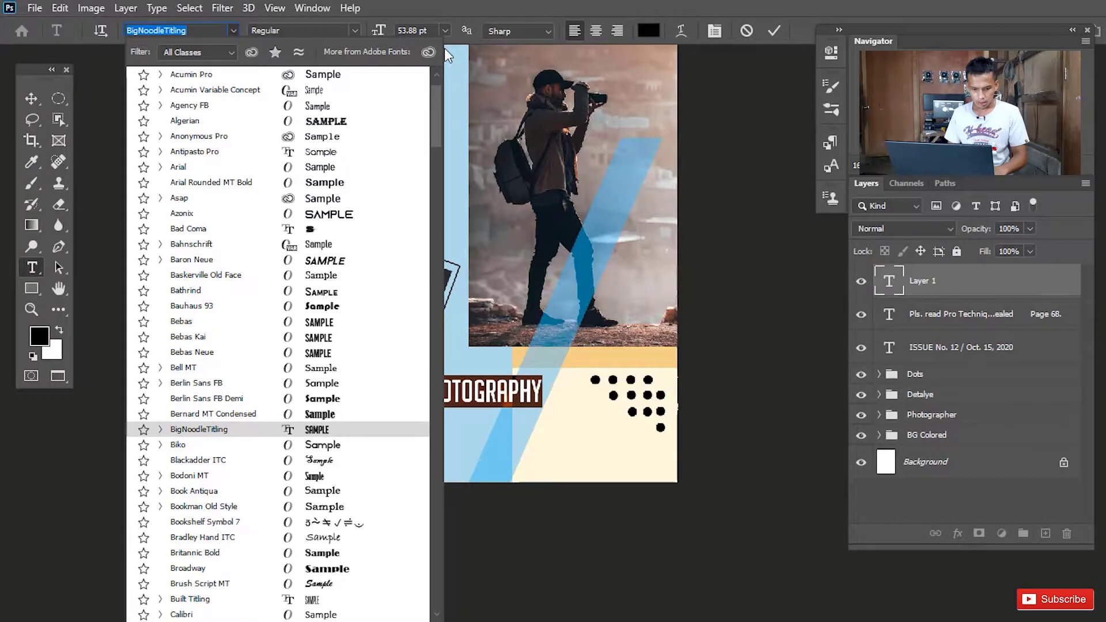
pyautogui.press('Down')
pyautogui.press('Down')
pyautogui.press('Down')
pyautogui.press('Down')
pyautogui.press('Down')
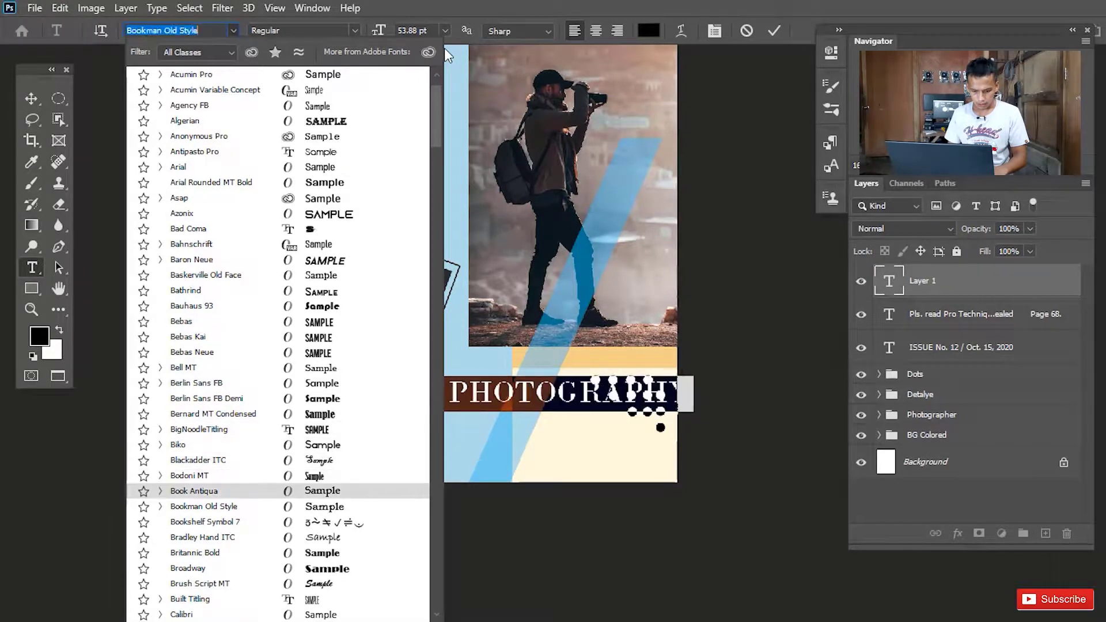
pyautogui.press('Down')
pyautogui.press('Down')
pyautogui.press('Down')
pyautogui.press('Down')
pyautogui.press('Down')
pyautogui.press('Down')
pyautogui.press('Down')
pyautogui.press('Up')
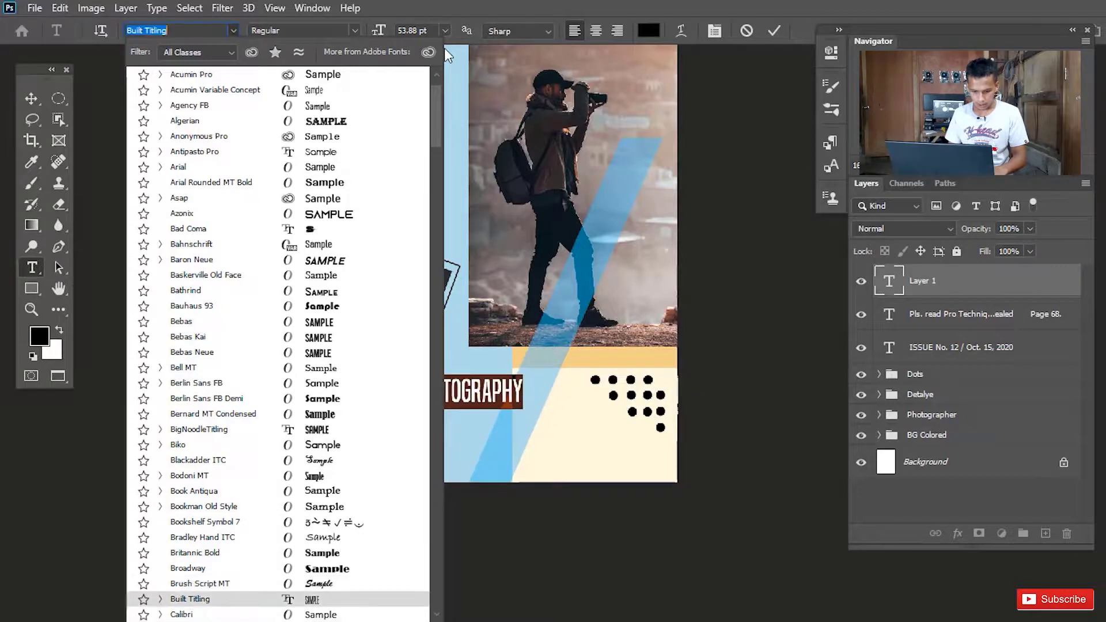
pyautogui.press('Down')
pyautogui.press('Down')
pyautogui.press('Down')
pyautogui.press('Down')
pyautogui.press('Down')
pyautogui.press('Down')
pyautogui.press('Down')
pyautogui.press('Down')
pyautogui.press('Down')
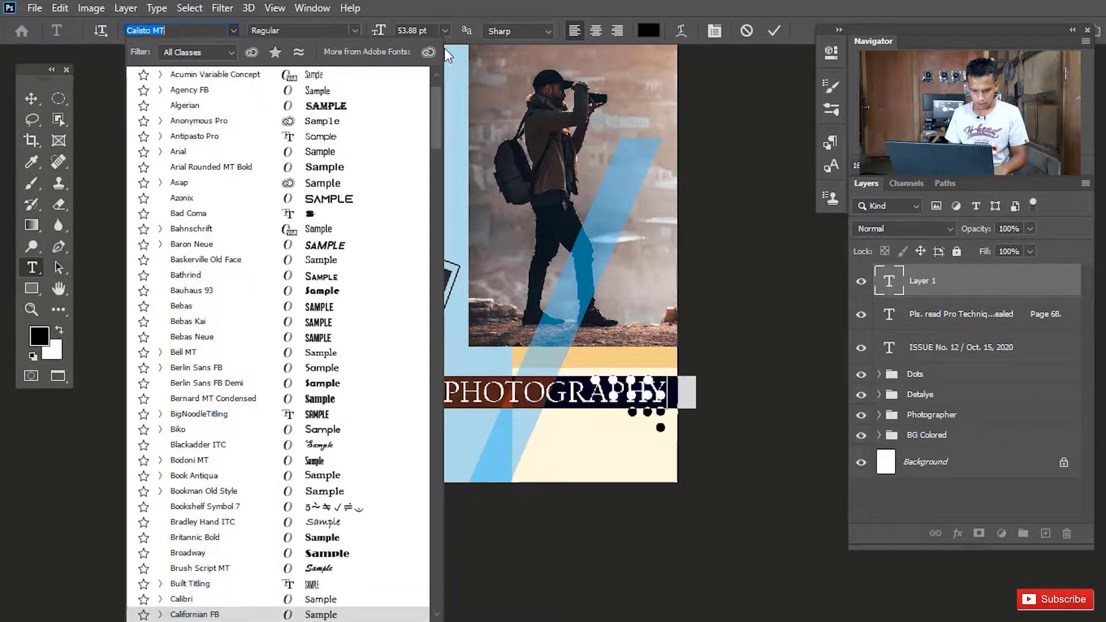
pyautogui.press('Down')
pyautogui.press('Down')
pyautogui.press('Down')
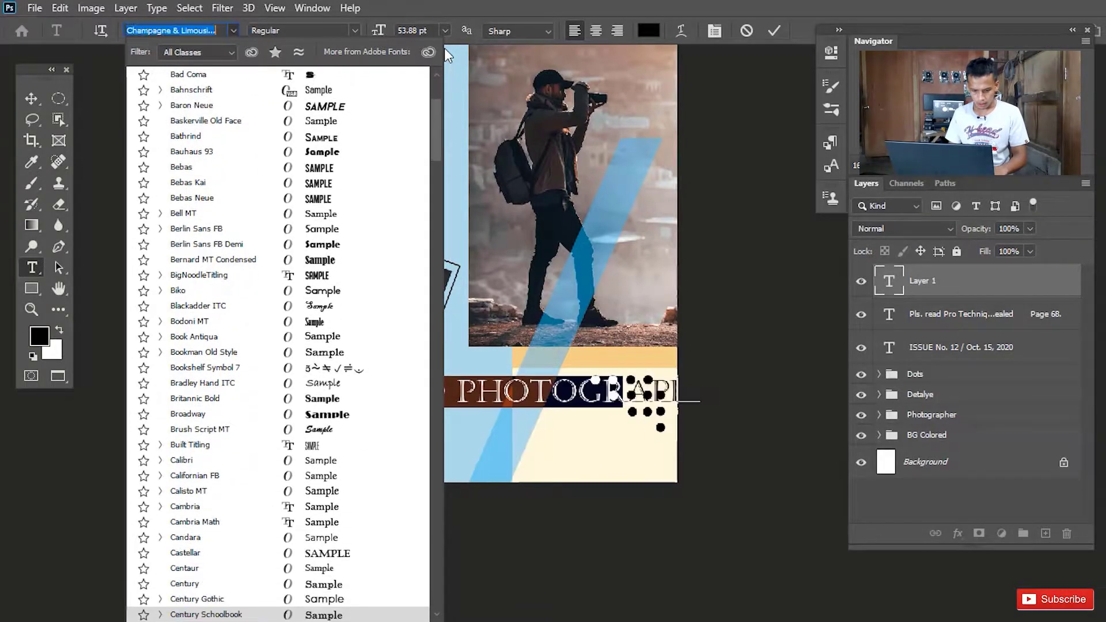
pyautogui.press('Up')
pyautogui.press('Up')
pyautogui.press('Up')
pyautogui.press('Up')
pyautogui.press('Down')
pyautogui.press('Down')
pyautogui.press('Down')
pyautogui.press('Down')
pyautogui.press('Down')
pyautogui.press('Down')
pyautogui.press('Down')
pyautogui.press('Down')
pyautogui.press('Down')
pyautogui.press('Down')
pyautogui.press('Down')
pyautogui.press('Down')
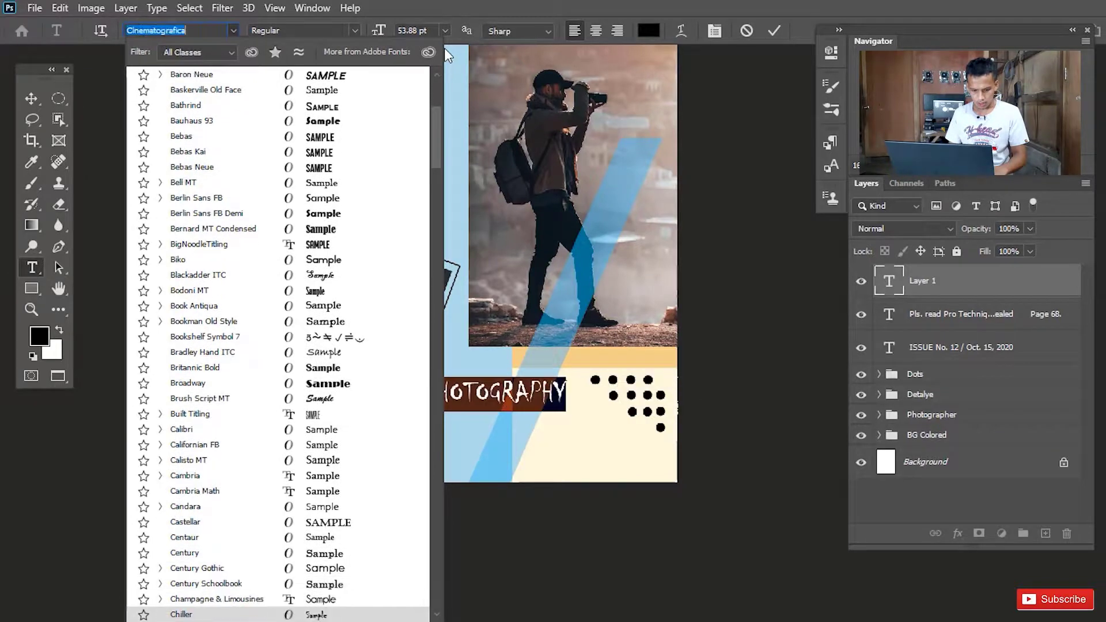
pyautogui.press('Up')
pyautogui.press('Up')
pyautogui.press('Up')
pyautogui.press('Up')
pyautogui.press('Up')
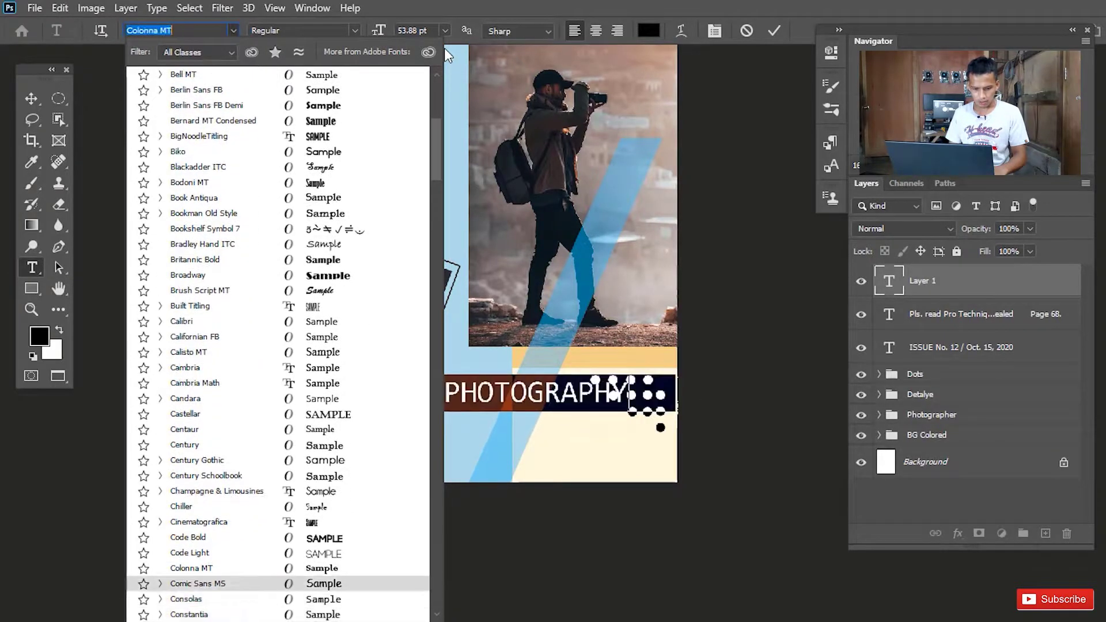
pyautogui.press('Down')
pyautogui.press('Down')
pyautogui.press('Down')
pyautogui.press('Down')
pyautogui.press('Down')
pyautogui.press('Down')
pyautogui.press('Down')
pyautogui.press('Down')
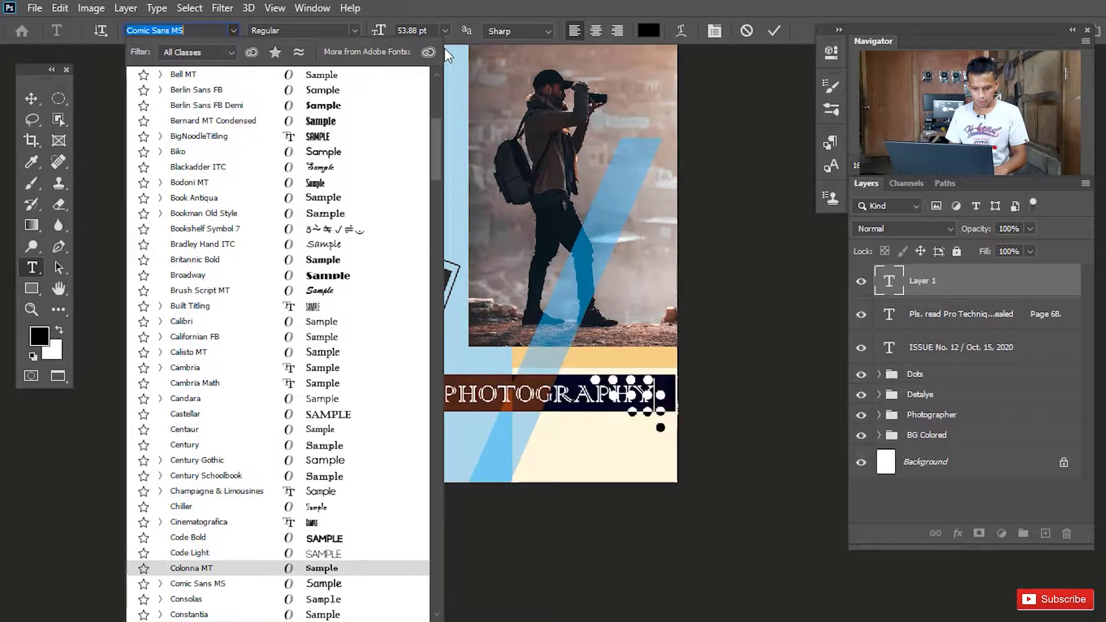
pyautogui.press('Down')
pyautogui.press('Down')
pyautogui.press('Down')
pyautogui.press('Down')
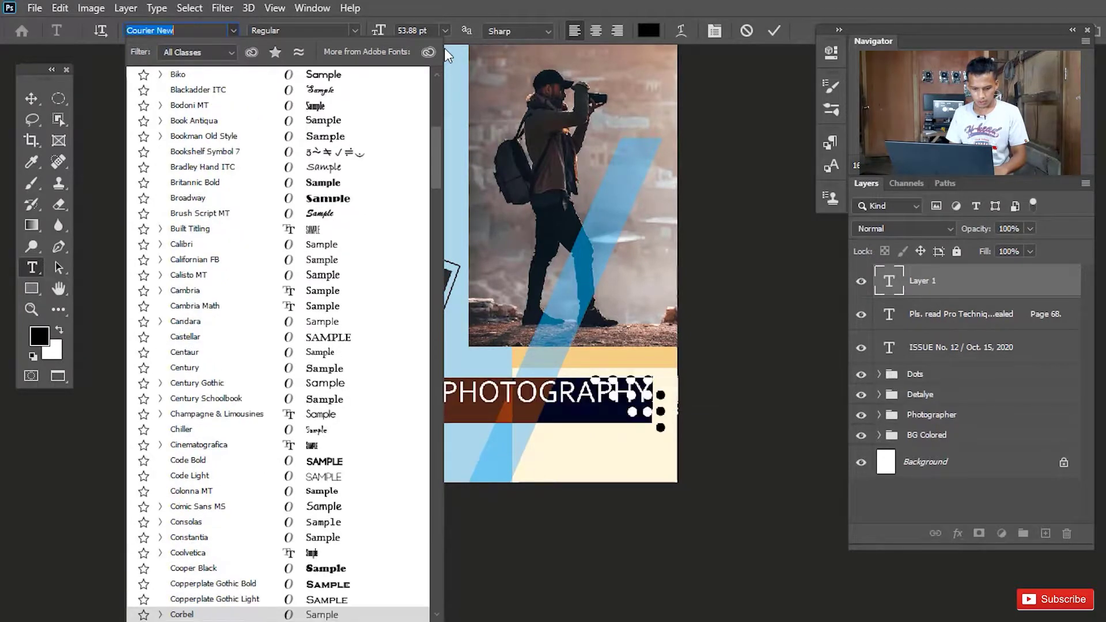
pyautogui.press('Down')
pyautogui.press('Down')
pyautogui.press('Down')
pyautogui.press('Down')
pyautogui.press('Down')
pyautogui.press('Down')
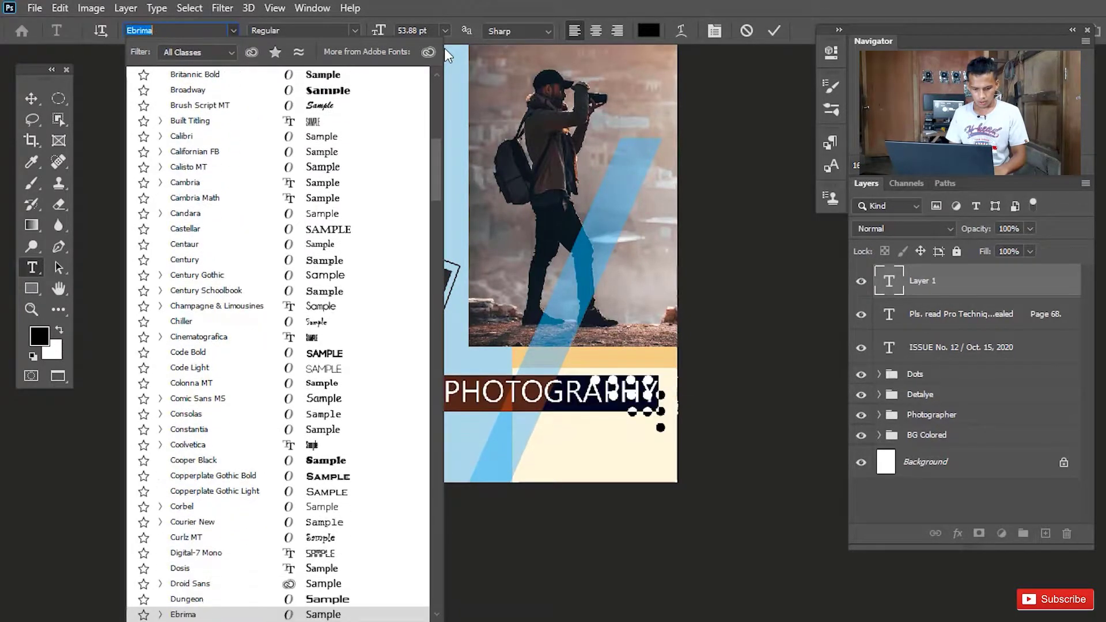
pyautogui.press('Down')
pyautogui.press('Down')
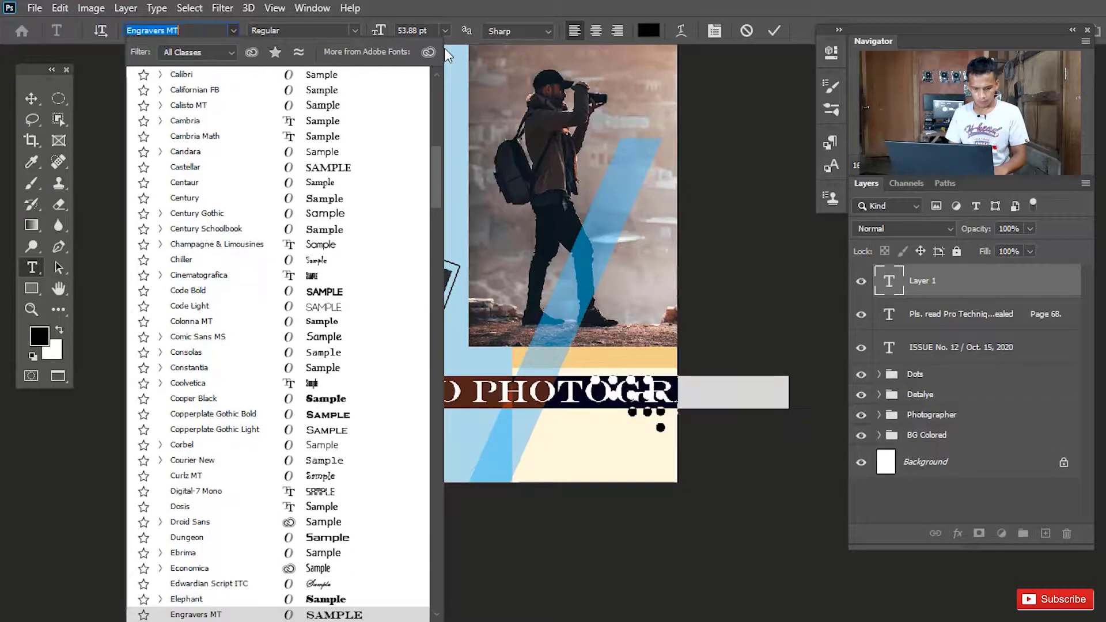
pyautogui.press('Up')
pyautogui.press('Up')
pyautogui.press('Up')
pyautogui.press('Up')
pyautogui.press('Down')
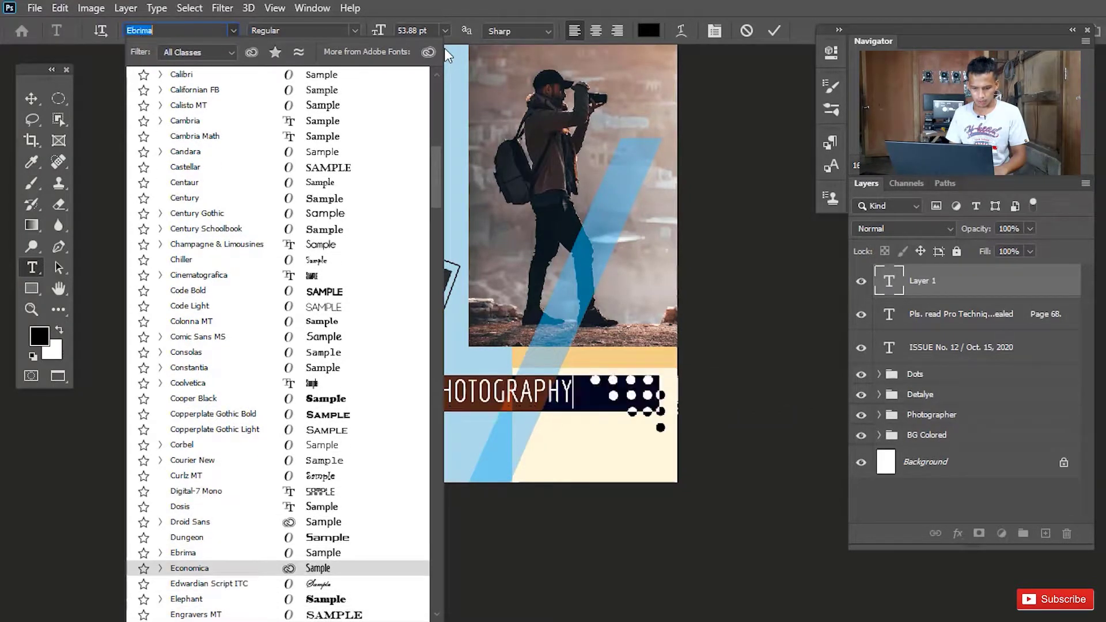
pyautogui.press('Up')
pyautogui.press('Up')
pyautogui.press('Up')
pyautogui.press('Up')
pyautogui.press('Up')
pyautogui.press('Up')
pyautogui.press('Up')
pyautogui.press('Up')
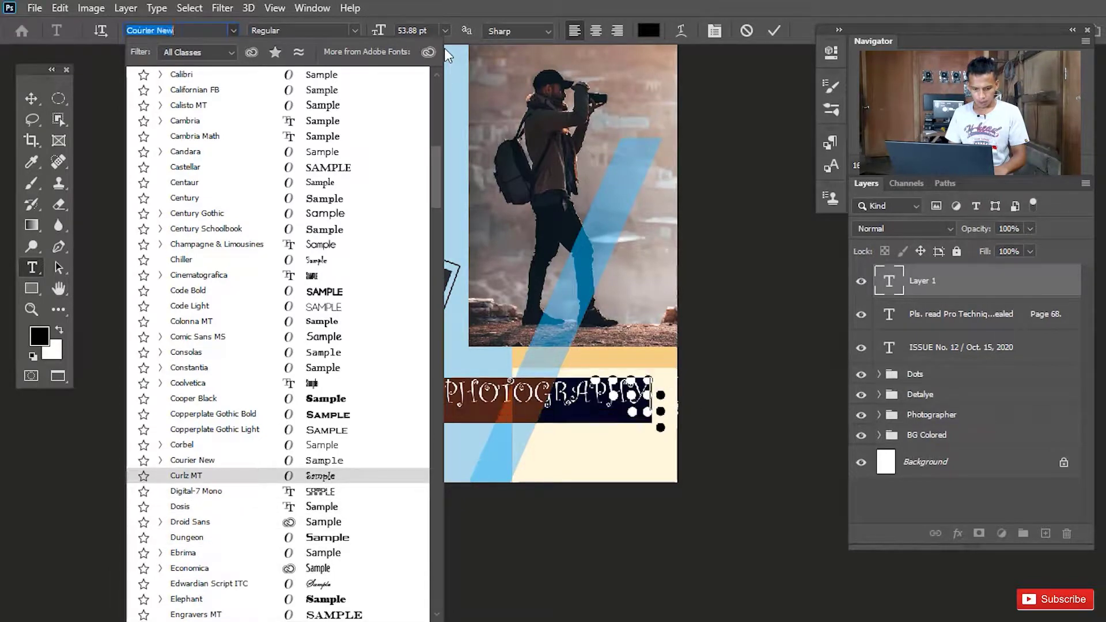
# Set the font of the "PRO PHOTOGRAPHY" line to Economica Regular and commit the text
pyautogui.press('Down')
pyautogui.press('Down')
pyautogui.press('Down')
pyautogui.press('Down')
pyautogui.press('Down')
pyautogui.press('Down')
pyautogui.press('Down')
pyautogui.press('Down')
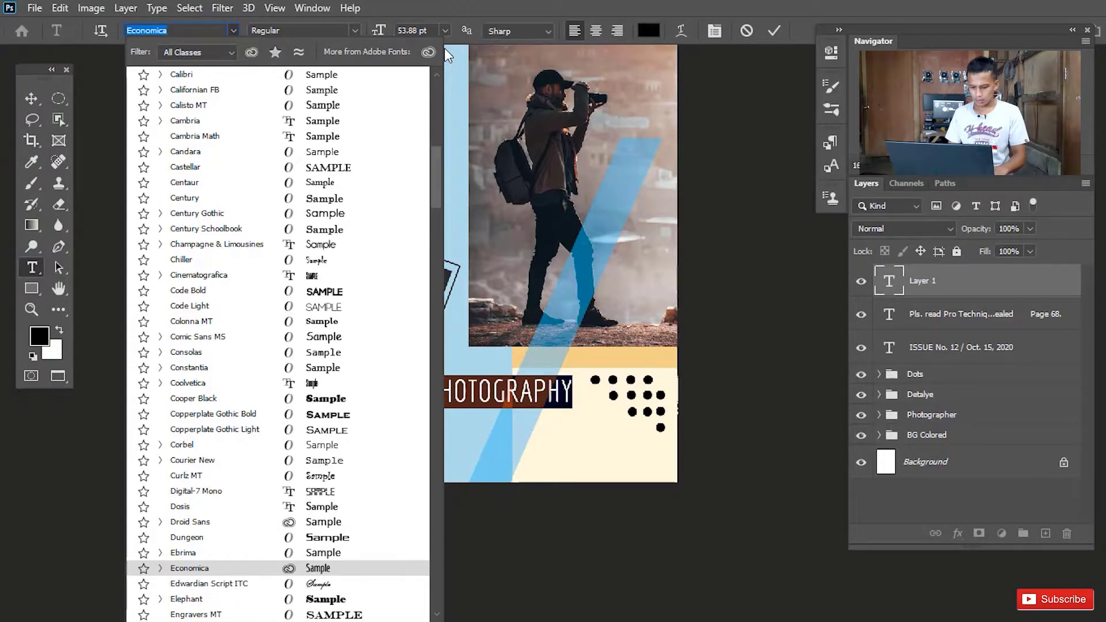
pyautogui.press('Return')
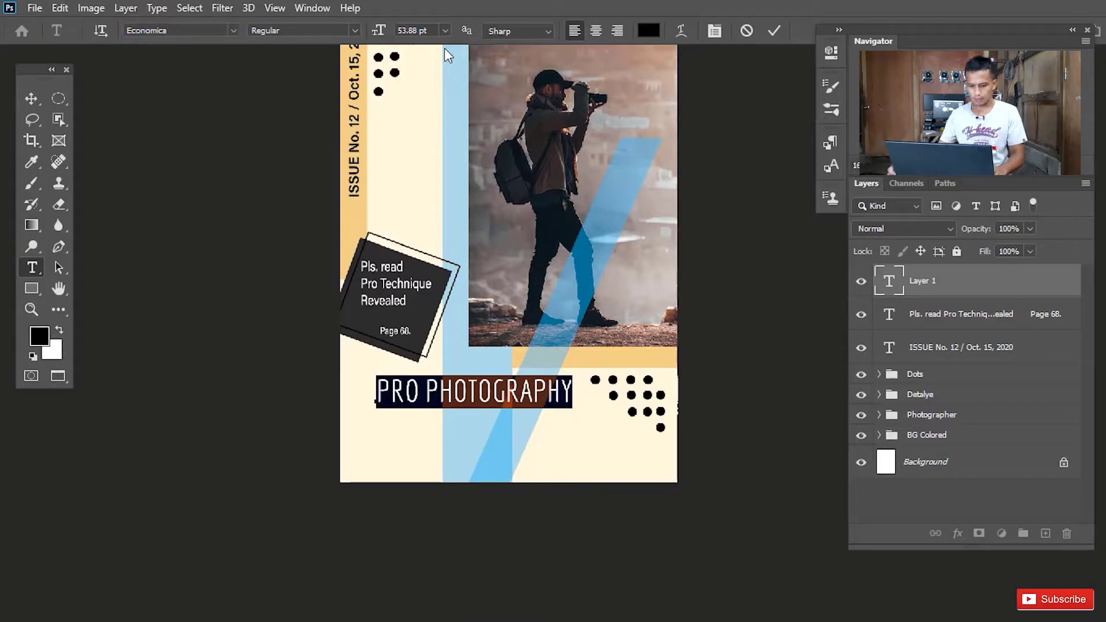
pyautogui.click(774, 31)
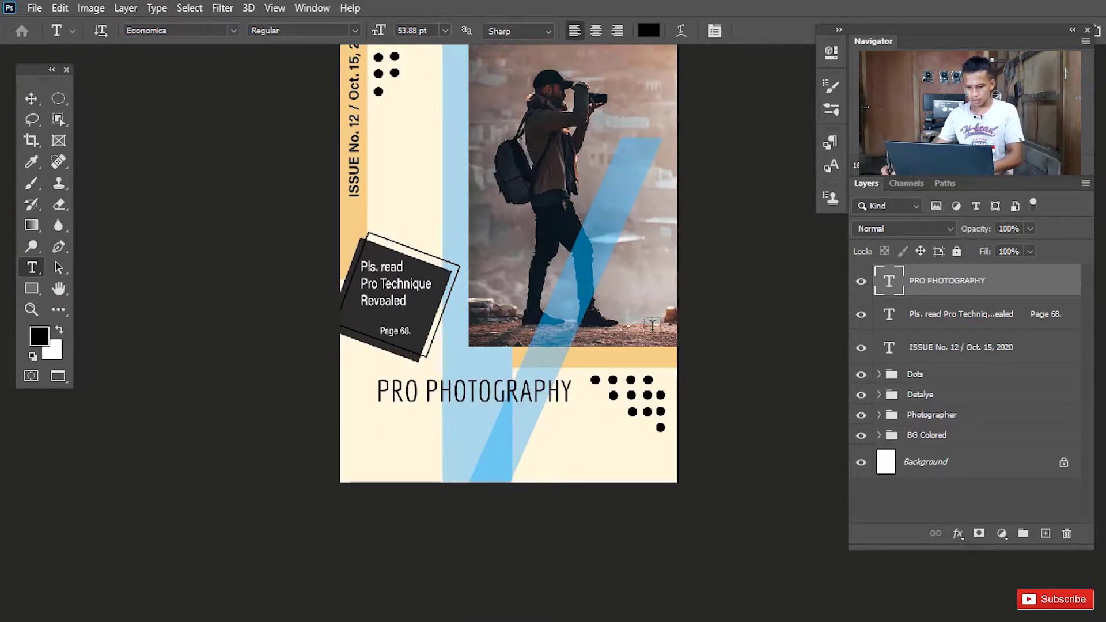
# Reselect the whole "PRO PHOTOGRAPHY" line and preview fonts on it from Economica into the Franklin Gothic family, comparing the Fira Sans variants
pyautogui.press('h')
pyautogui.hotkey('ctrl', '+')
pyautogui.hotkey('ctrl', '+')
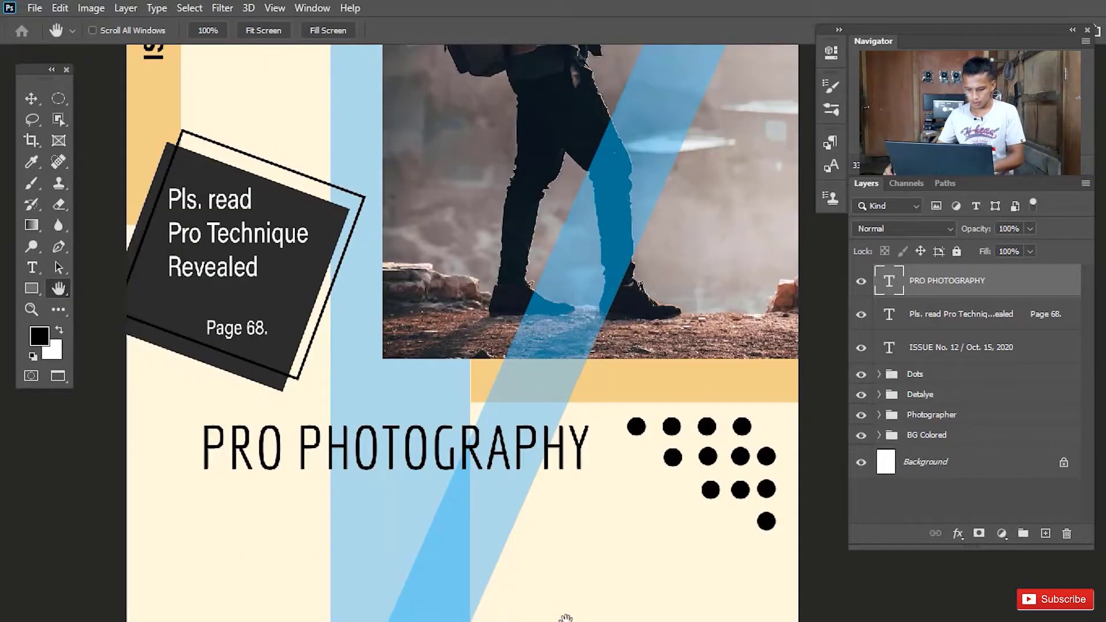
pyautogui.moveTo(461, 475); pyautogui.dragTo(468, 365)
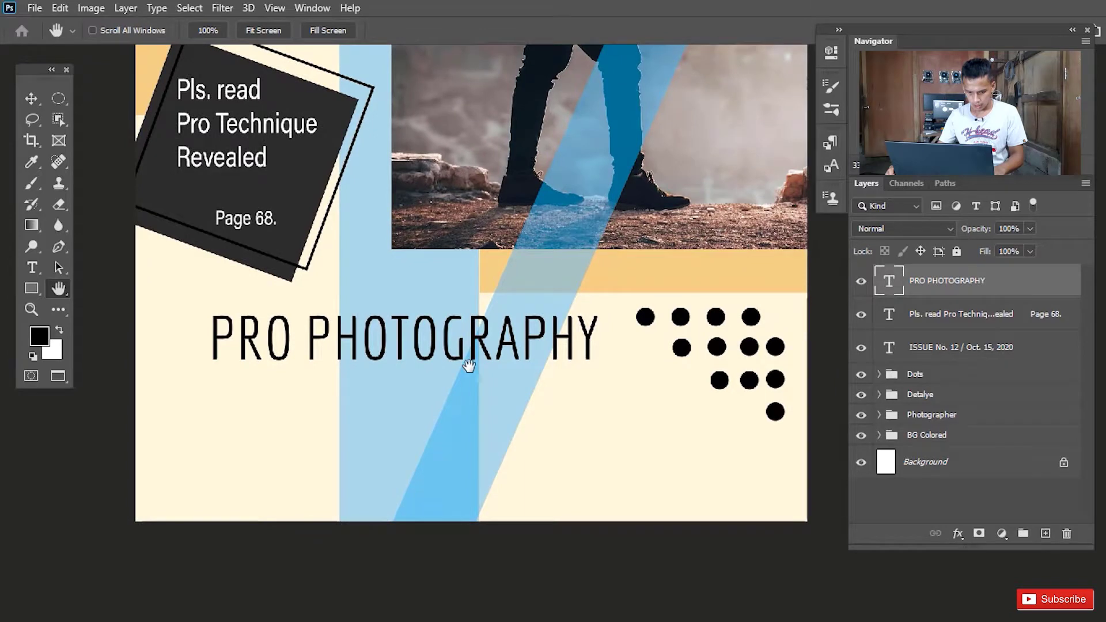
pyautogui.press('t')
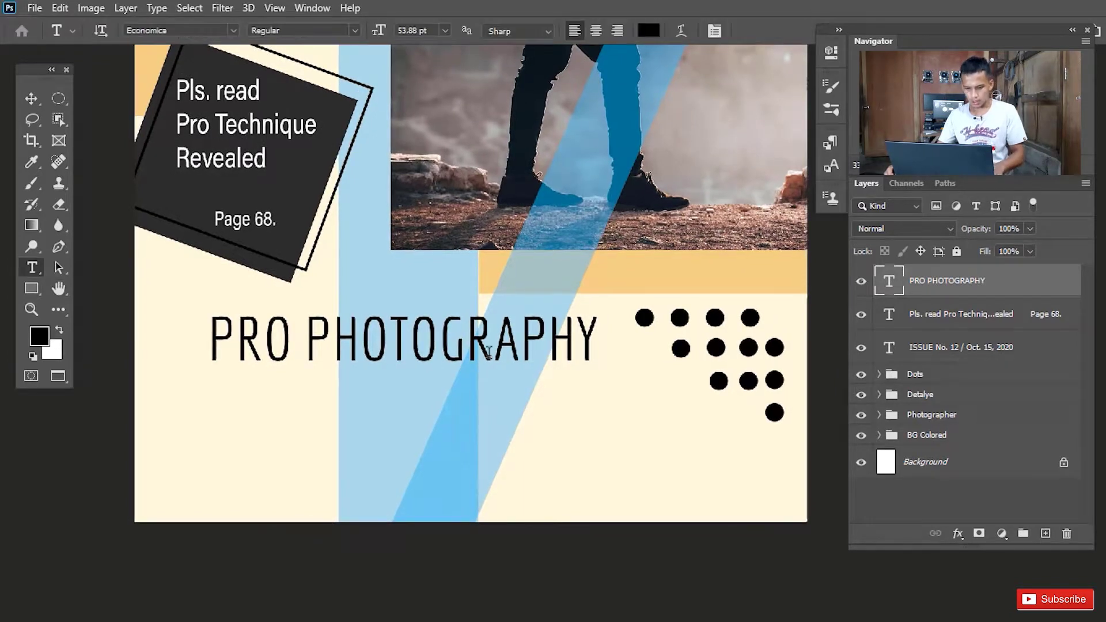
pyautogui.tripleClick(468, 365)
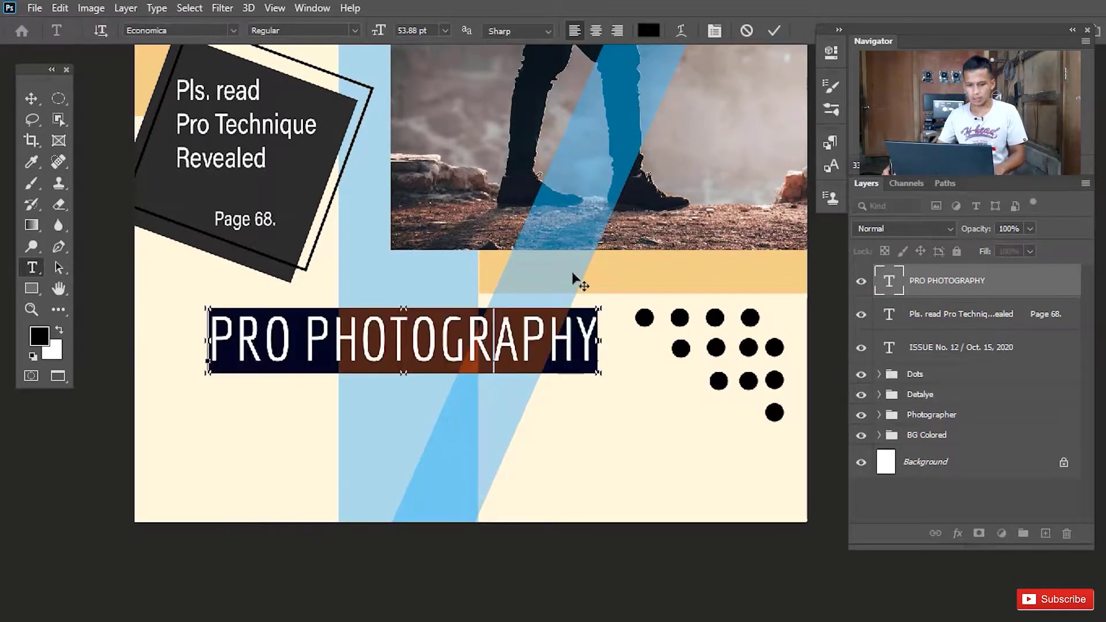
pyautogui.click(233, 30)
pyautogui.press('Down')
pyautogui.press('Down')
pyautogui.press('Down')
pyautogui.press('Down')
pyautogui.press('Down')
pyautogui.press('Down')
pyautogui.press('Down')
pyautogui.press('Down')
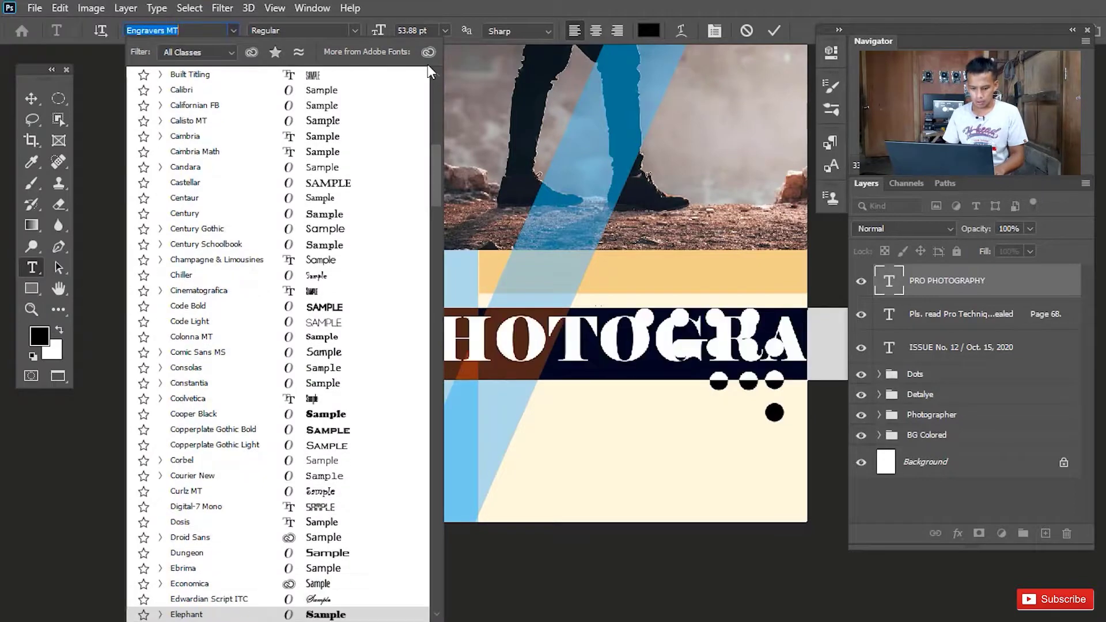
pyautogui.press('Down')
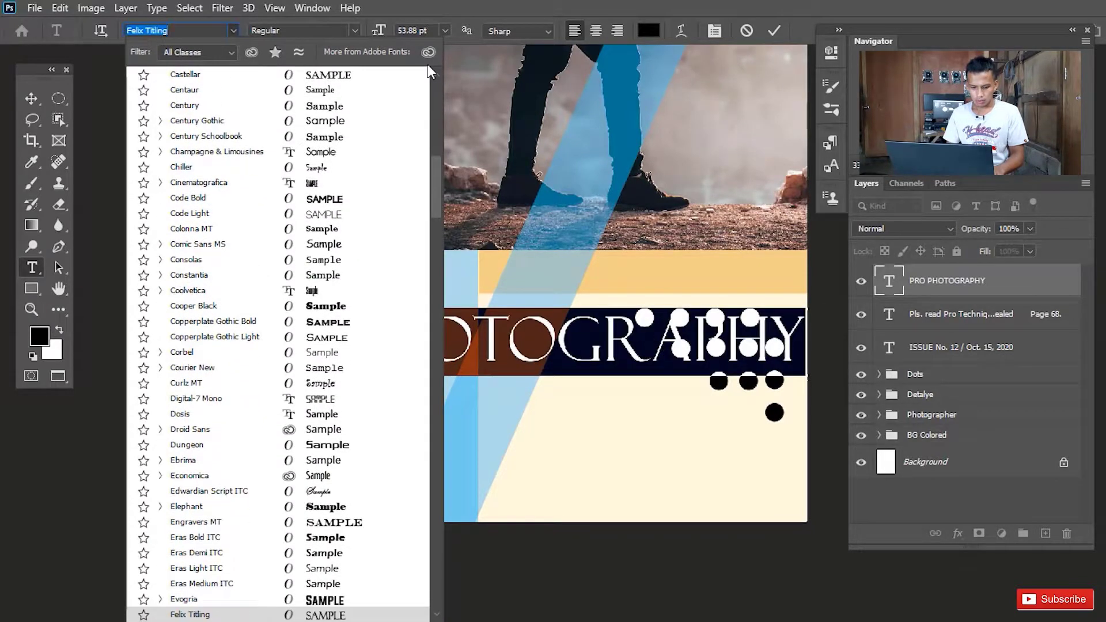
pyautogui.press('Down')
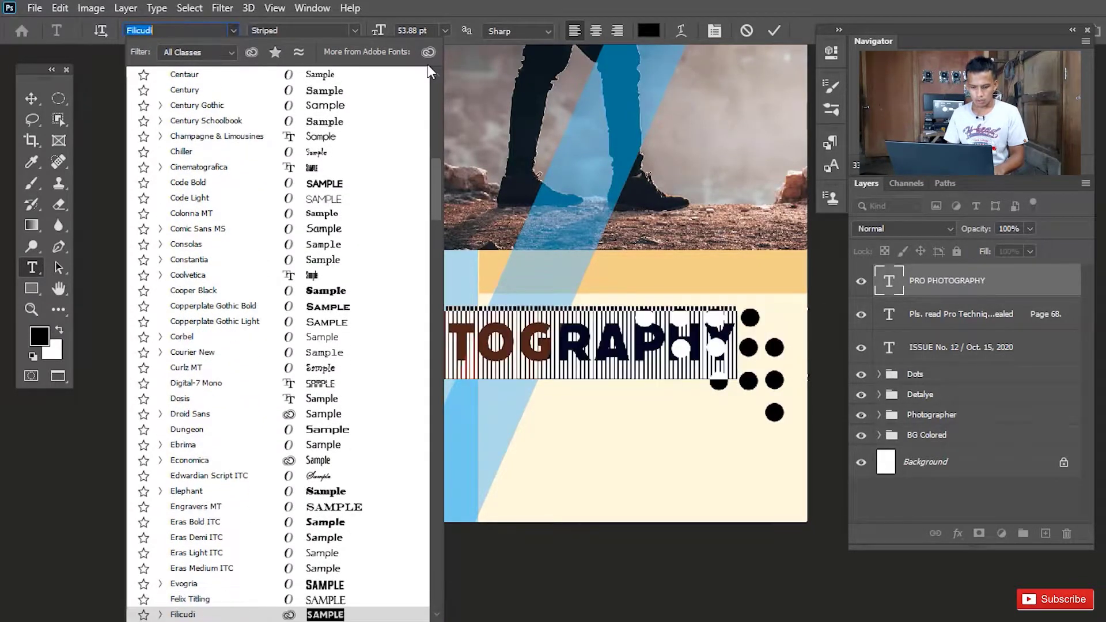
pyautogui.press('Down')
pyautogui.press('Down')
pyautogui.press('Down')
pyautogui.press('Down')
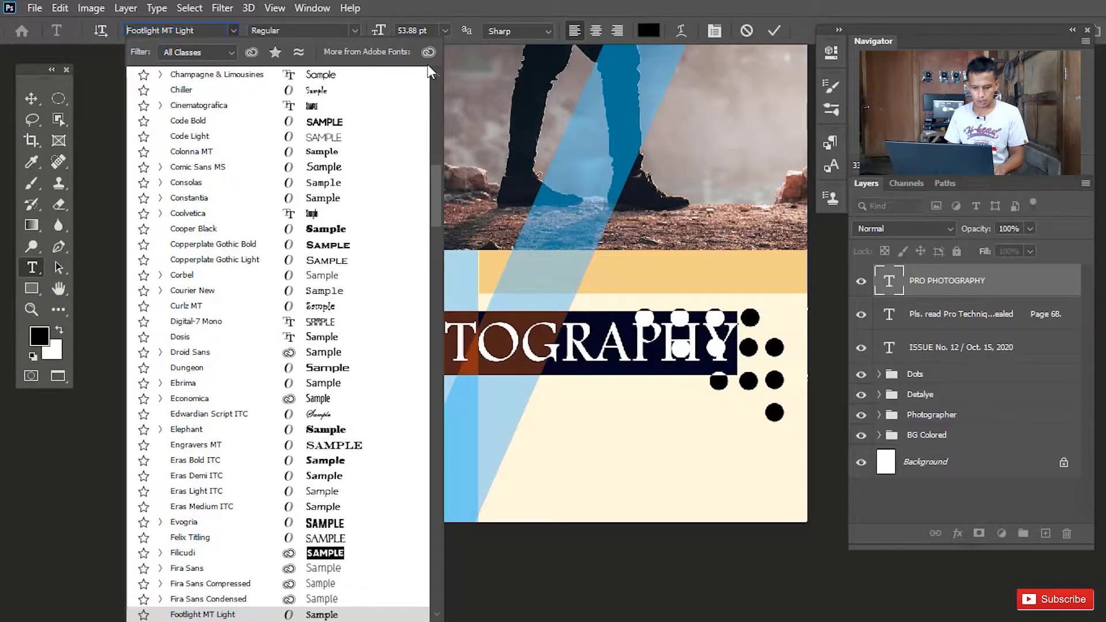
pyautogui.press('Up')
pyautogui.press('Up')
pyautogui.press('Up')
pyautogui.press('Down')
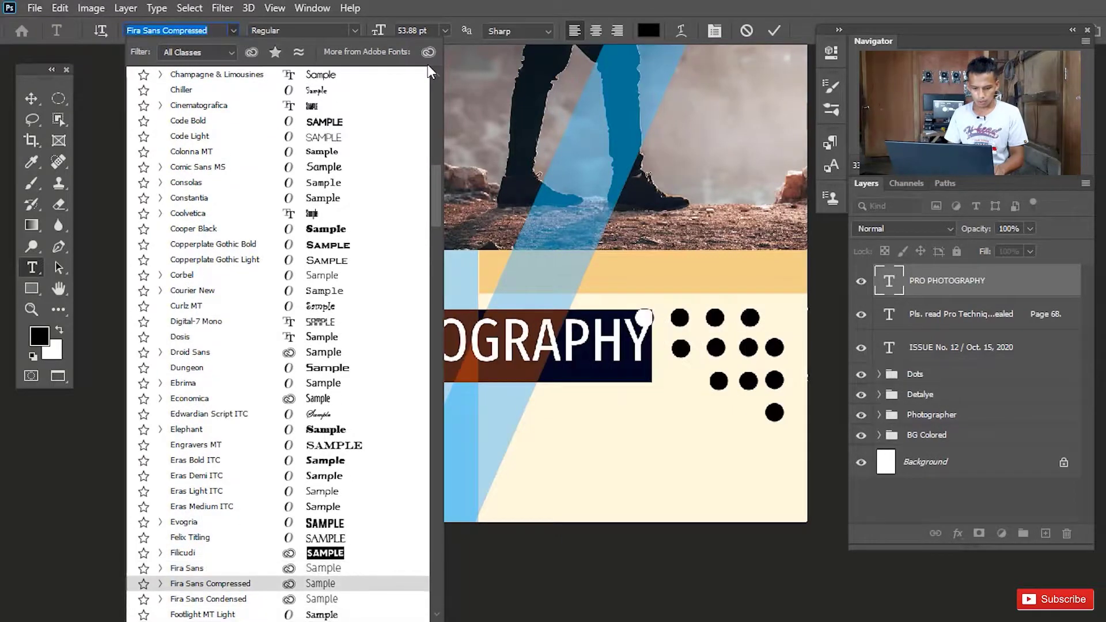
pyautogui.press('Down')
pyautogui.press('Down')
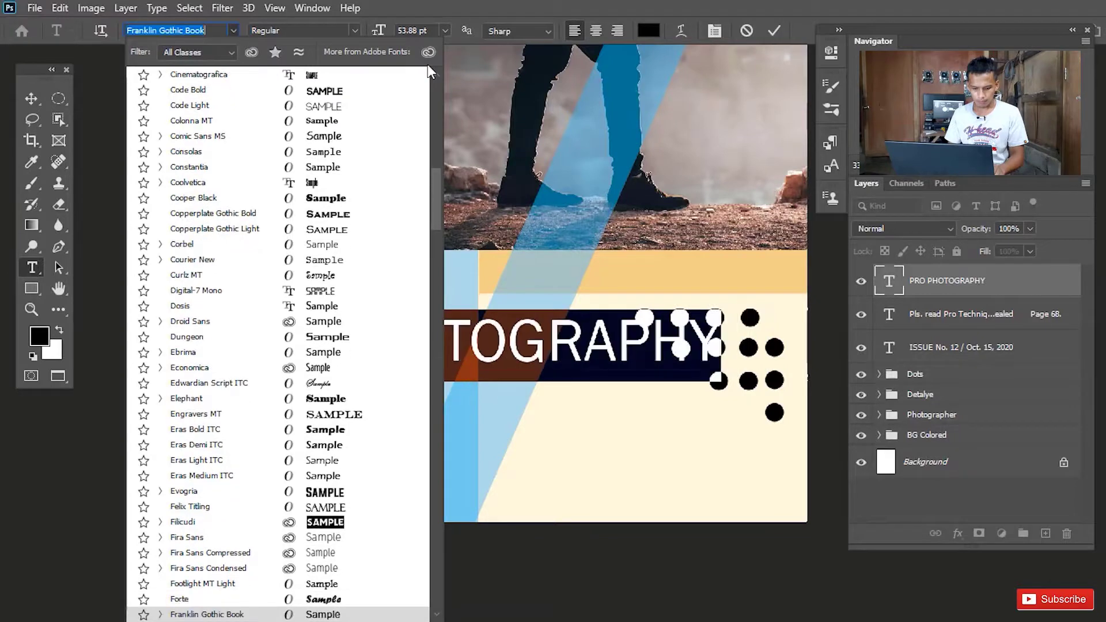
pyautogui.press('Down')
pyautogui.press('Down')
pyautogui.press('Up')
pyautogui.press('Up')
pyautogui.press('Up')
pyautogui.press('Up')
pyautogui.press('Up')
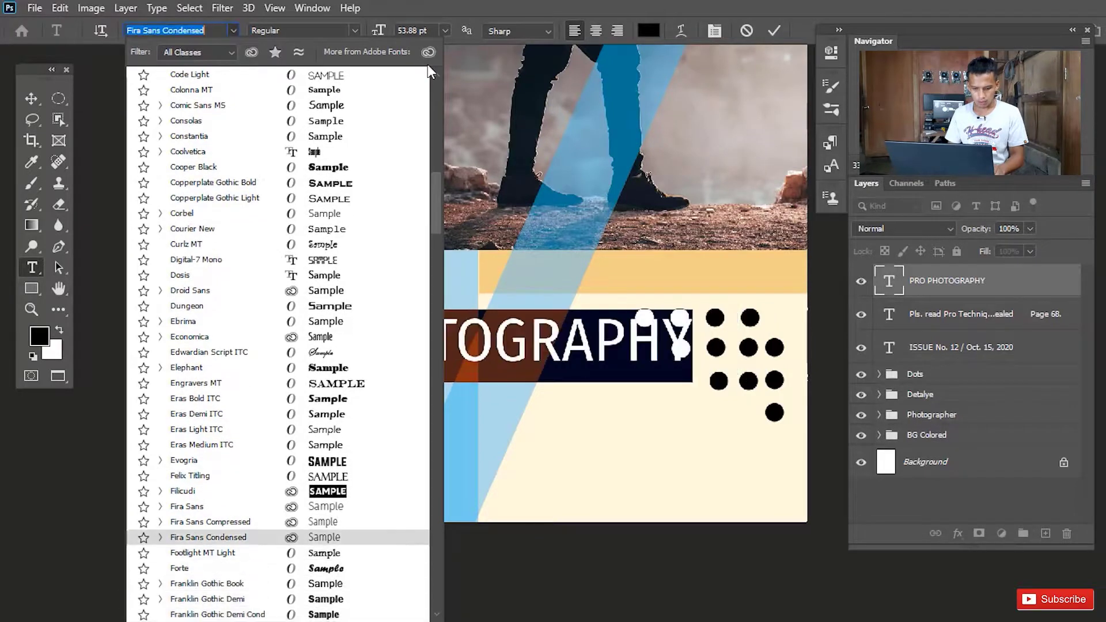
pyautogui.press('Up')
pyautogui.press('Up')
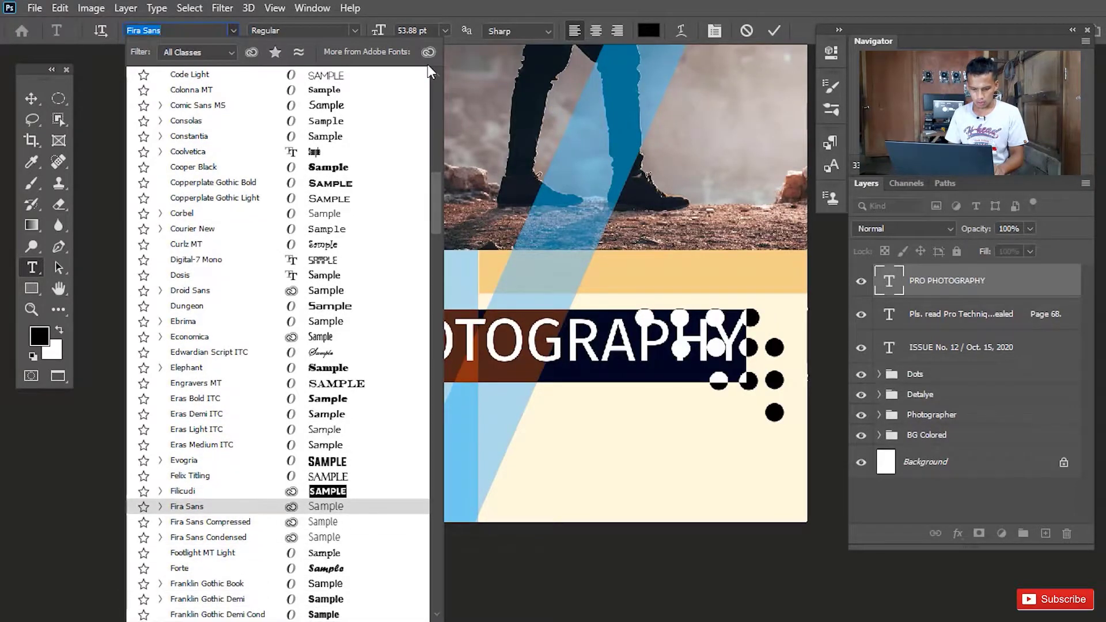
# Preview further fonts on the selected title alphabetically, from Fira Sans through Gill Sans and Gobold to High Tower Text
pyautogui.press('Down')
pyautogui.press('Down')
pyautogui.press('Down')
pyautogui.press('Down')
pyautogui.press('Down')
pyautogui.press('Down')
pyautogui.press('Down')
pyautogui.press('Down')
pyautogui.press('Down')
pyautogui.press('Down')
pyautogui.press('Down')
pyautogui.press('Down')
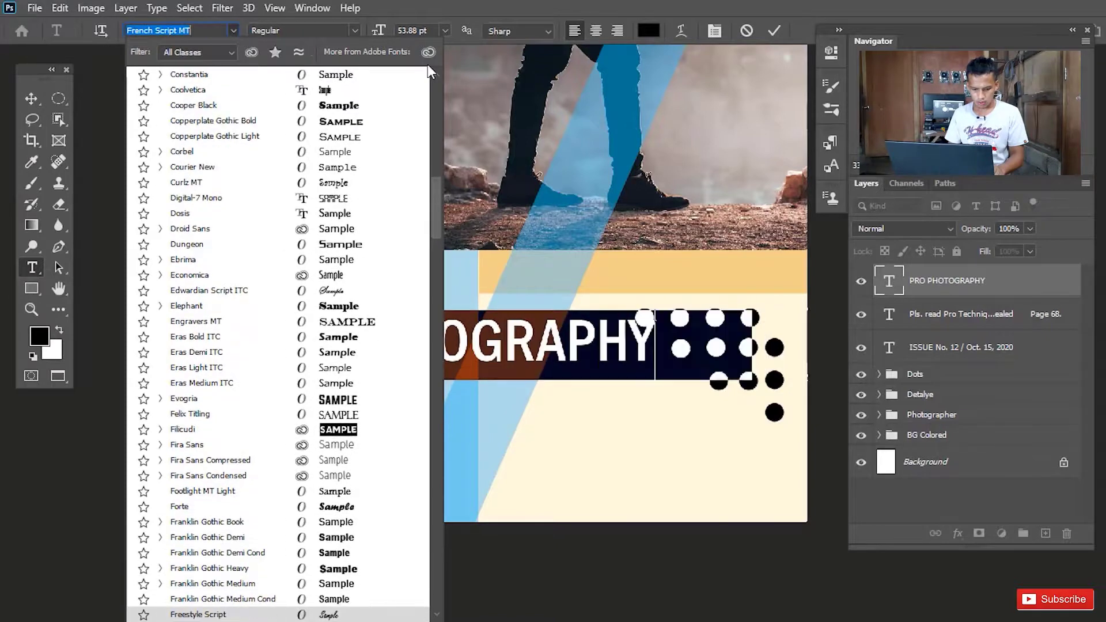
pyautogui.press('Down')
pyautogui.press('Down')
pyautogui.press('Down')
pyautogui.press('Down')
pyautogui.press('Down')
pyautogui.press('Down')
pyautogui.press('Down')
pyautogui.press('Down')
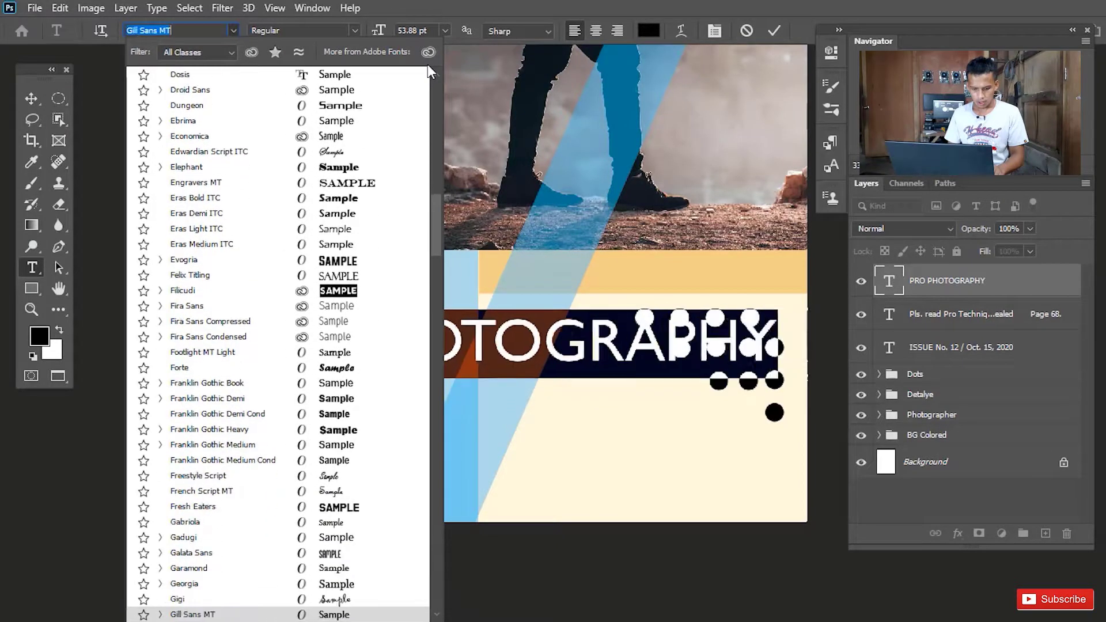
pyautogui.press('Down')
pyautogui.press('Down')
pyautogui.press('Down')
pyautogui.press('Down')
pyautogui.press('Down')
pyautogui.press('Down')
pyautogui.press('Down')
pyautogui.press('Down')
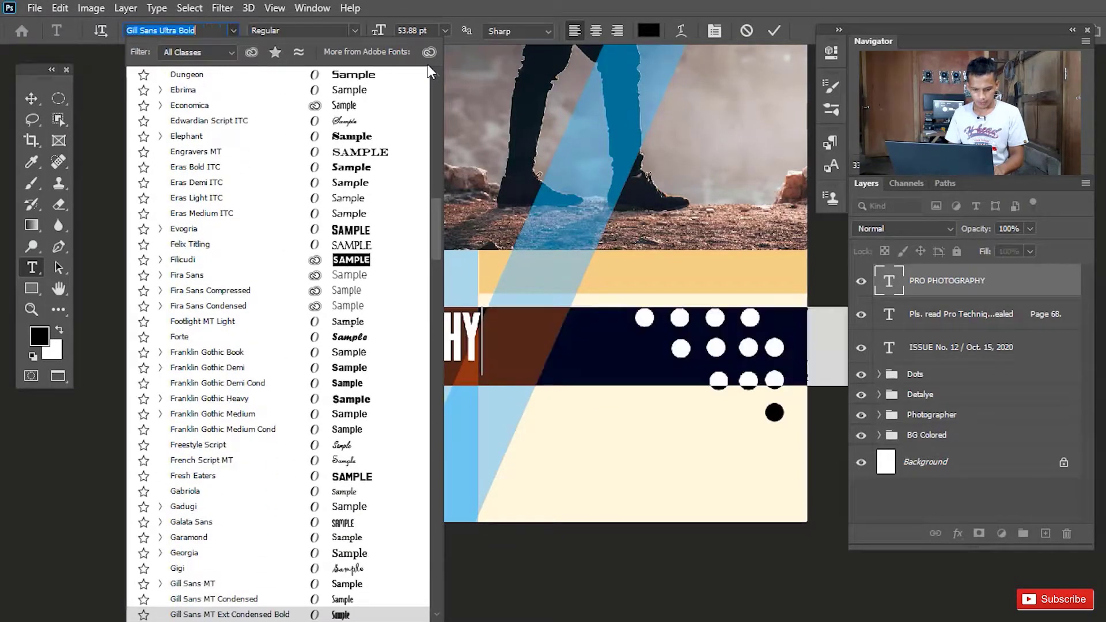
pyautogui.press('Down')
pyautogui.press('Down')
pyautogui.press('Down')
pyautogui.press('Down')
pyautogui.press('Down')
pyautogui.press('Down')
pyautogui.press('Down')
pyautogui.press('Down')
pyautogui.press('Down')
pyautogui.press('Down')
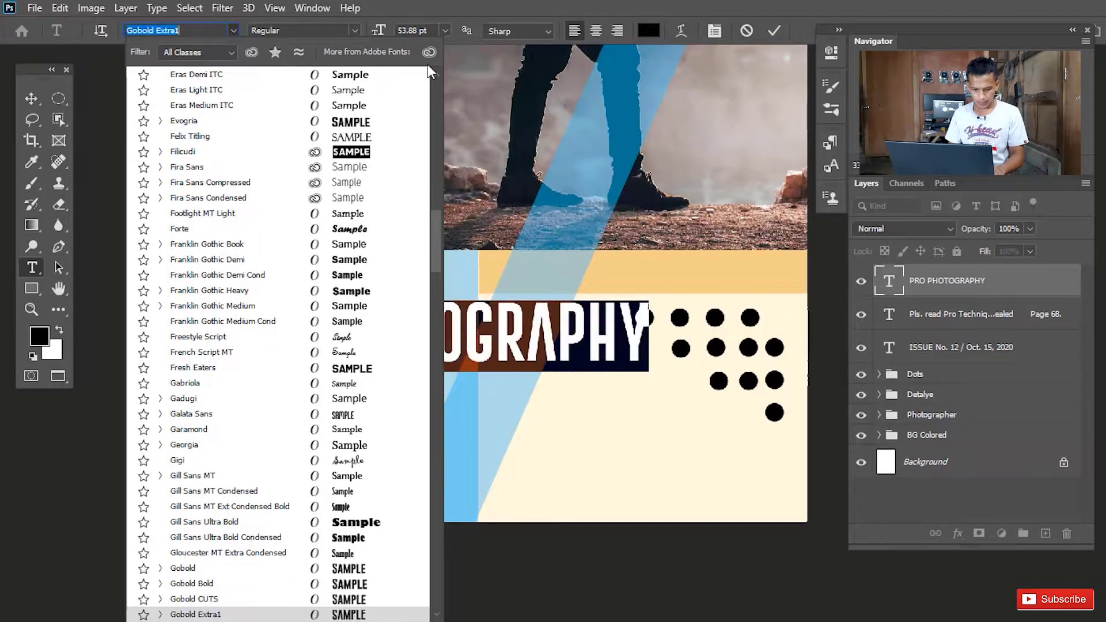
pyautogui.press('Down')
pyautogui.press('Down')
pyautogui.press('Down')
pyautogui.press('Down')
pyautogui.press('Down')
pyautogui.press('Down')
pyautogui.press('Down')
pyautogui.press('Down')
pyautogui.press('Down')
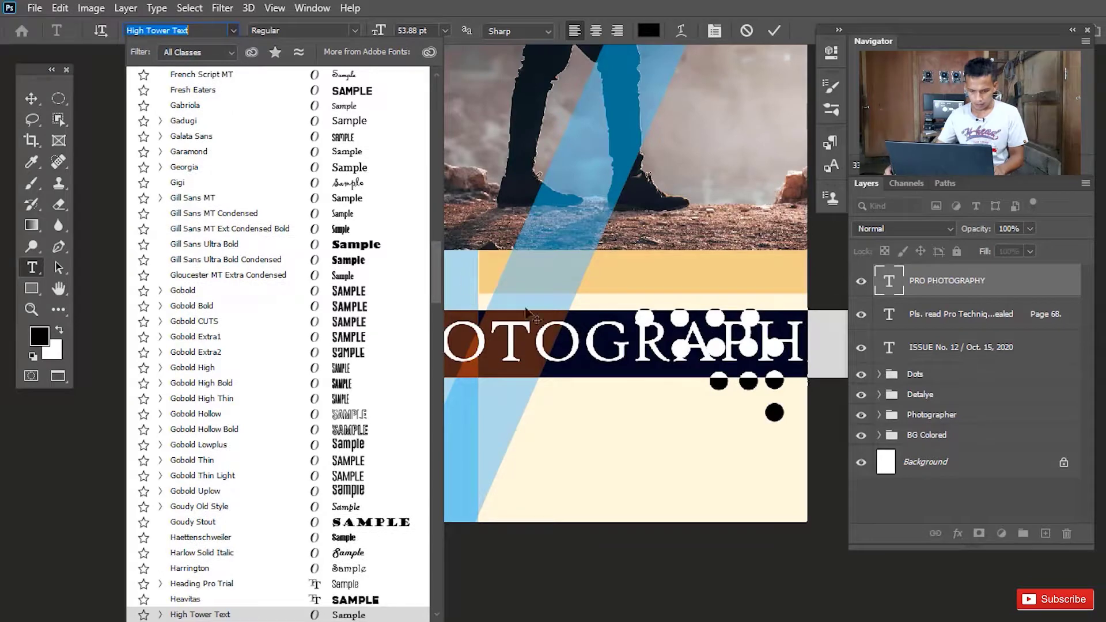
# Set the font of the "PRO PHOTOGRAPHY" line to Lato Regular and commit the text
pyautogui.moveTo(438, 280); pyautogui.dragTo(443, 334)
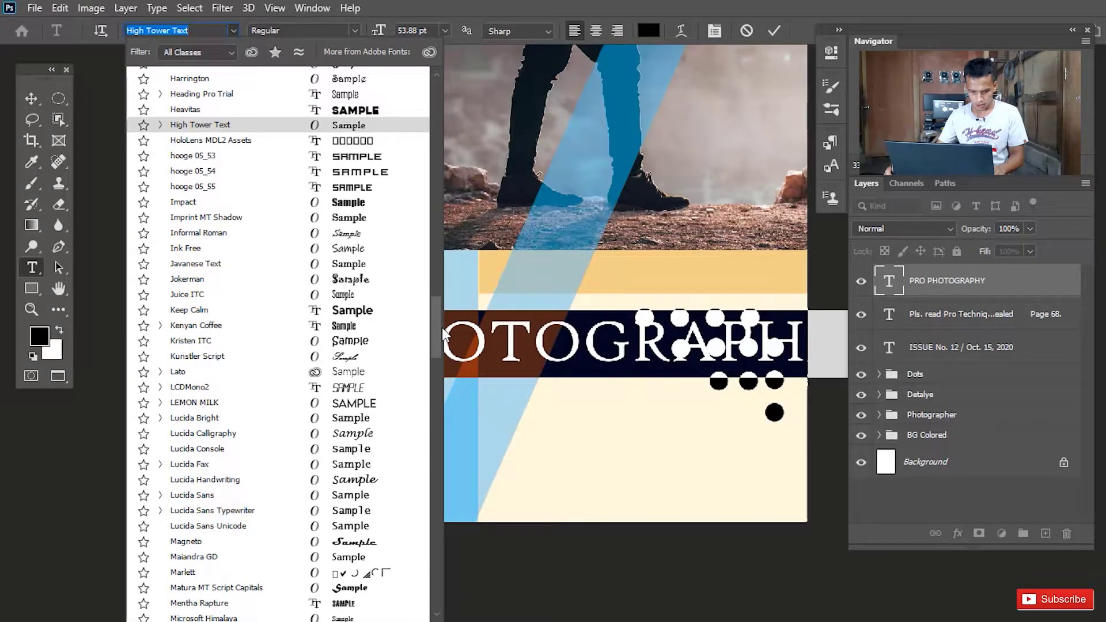
pyautogui.scroll(1, 355, 403)
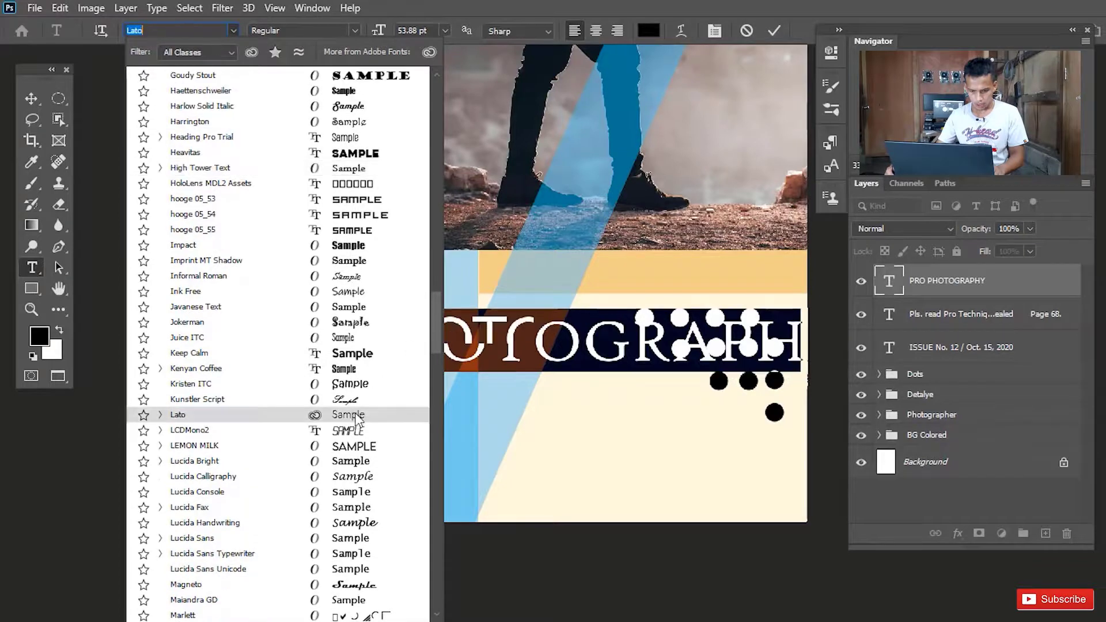
pyautogui.click(355, 422)
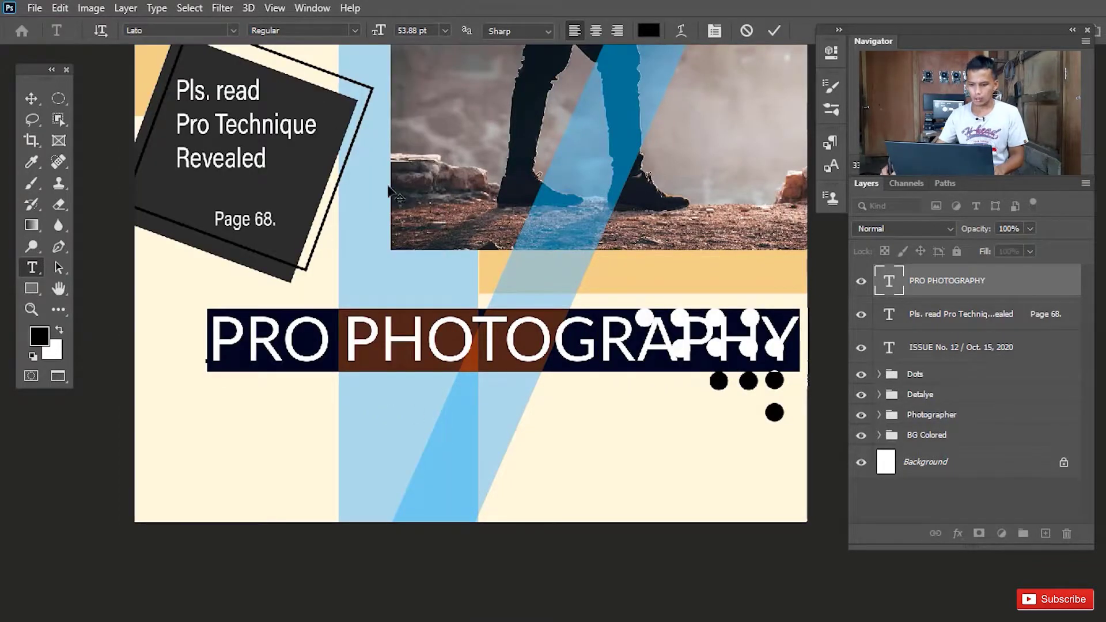
pyautogui.click(775, 31)
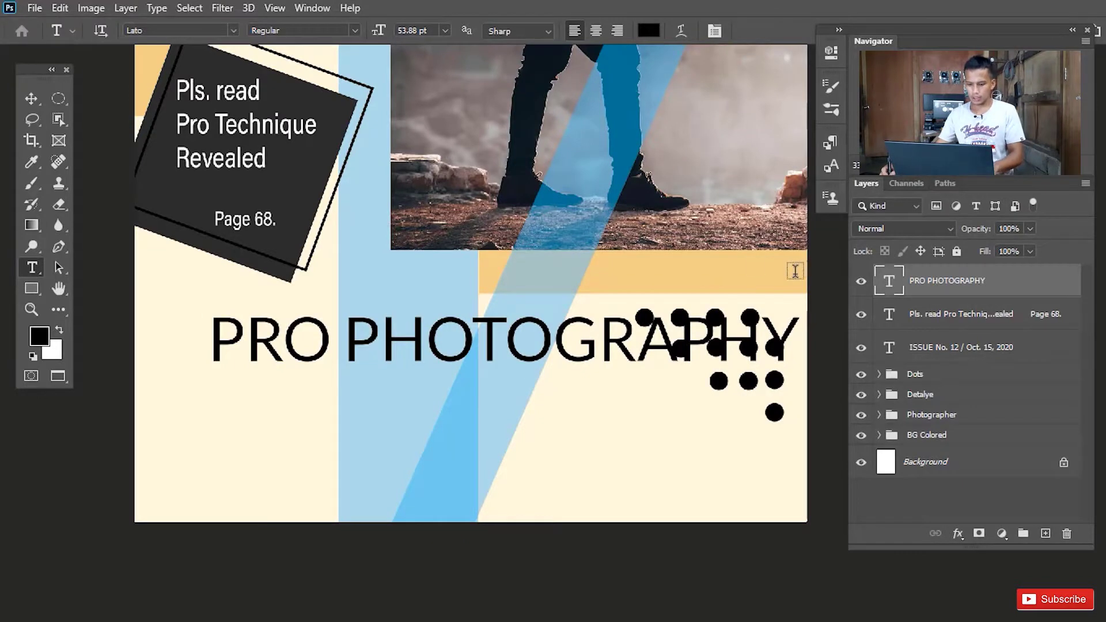
# Transform the "PRO PHOTOGRAPHY" line to about 56% of its width, keeping its height and left edge so it clears the dots
pyautogui.press('v')
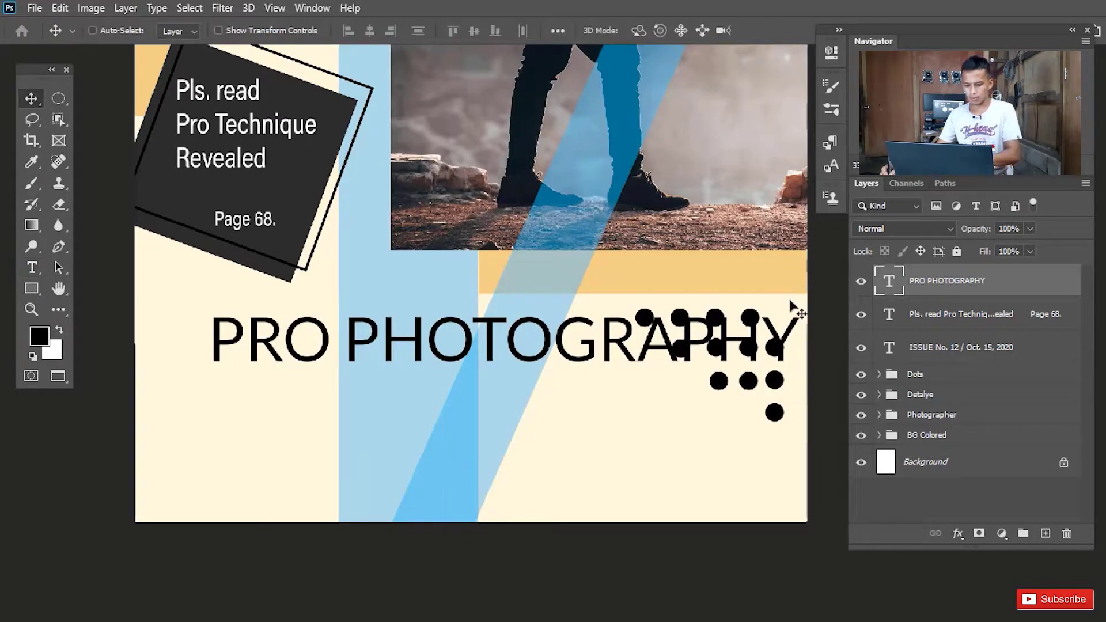
pyautogui.hotkey('ctrl', 't')
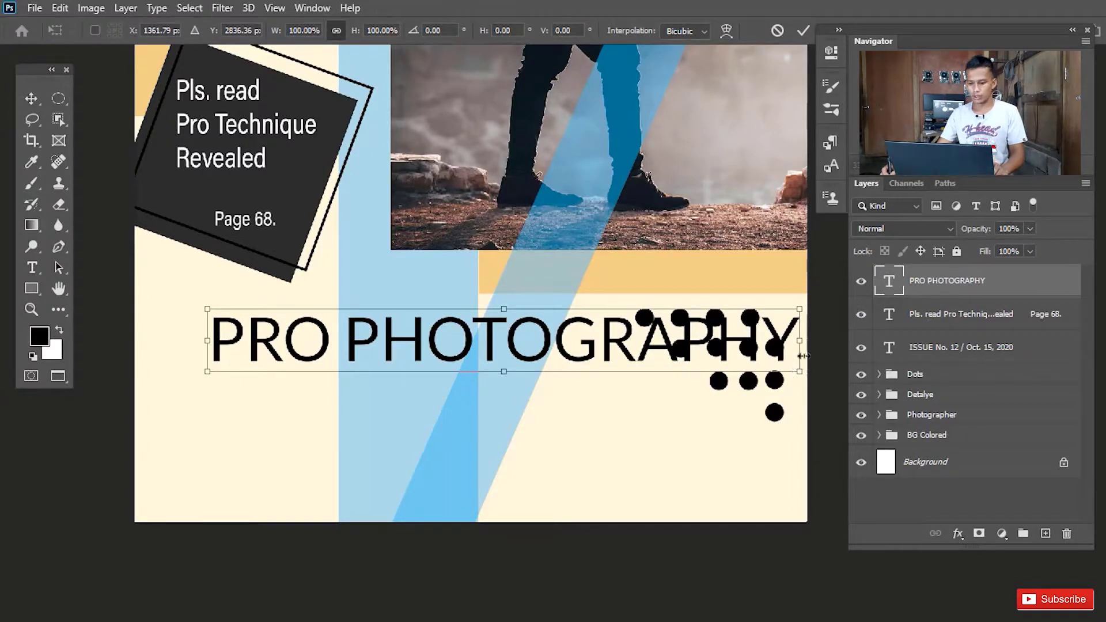
pyautogui.moveTo(793, 343); pyautogui.dragTo(535, 351)
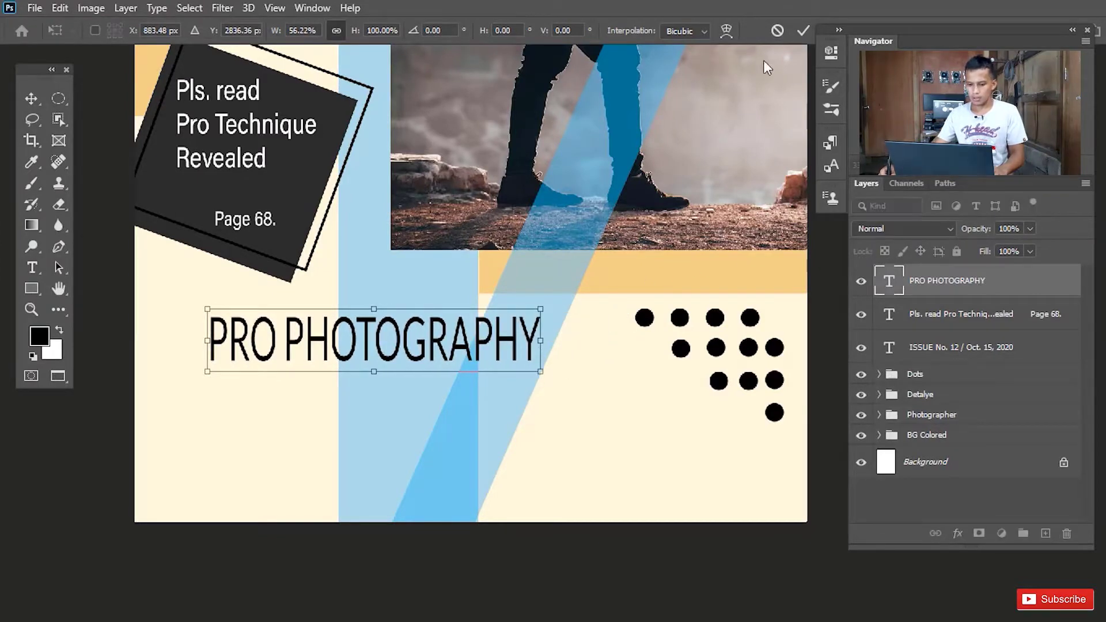
pyautogui.click(804, 31)
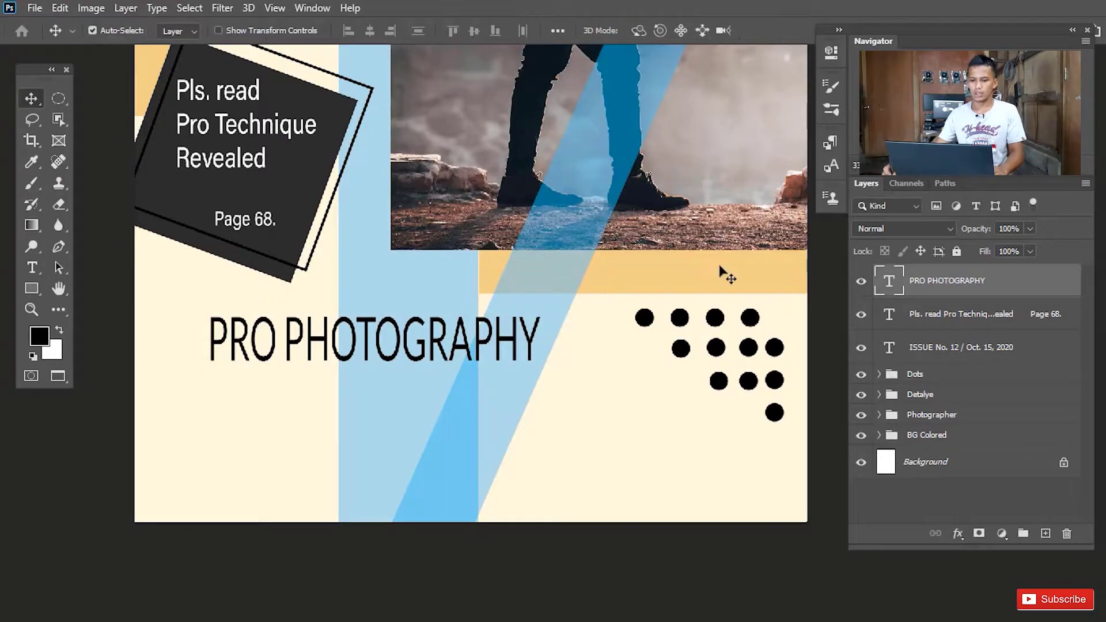
# Add a new text line reading "Millennial Magazine" just below the "PRO PHOTOGRAPHY" title, starting at its left edge
pyautogui.press('space')
pyautogui.moveTo(531, 257); pyautogui.dragTo(542, 301)
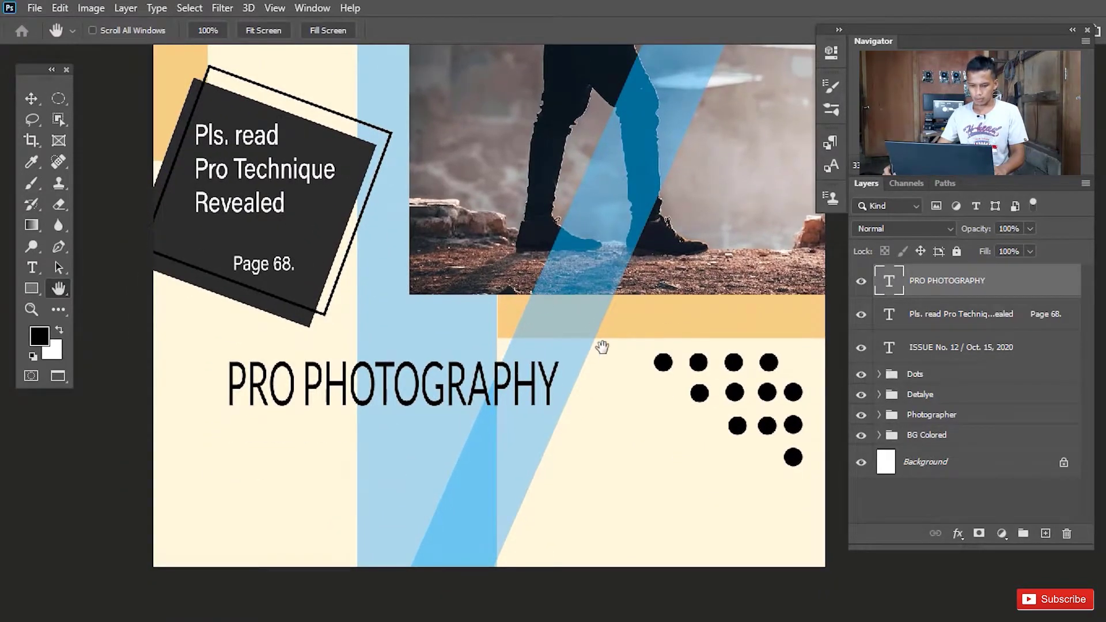
pyautogui.press('t')
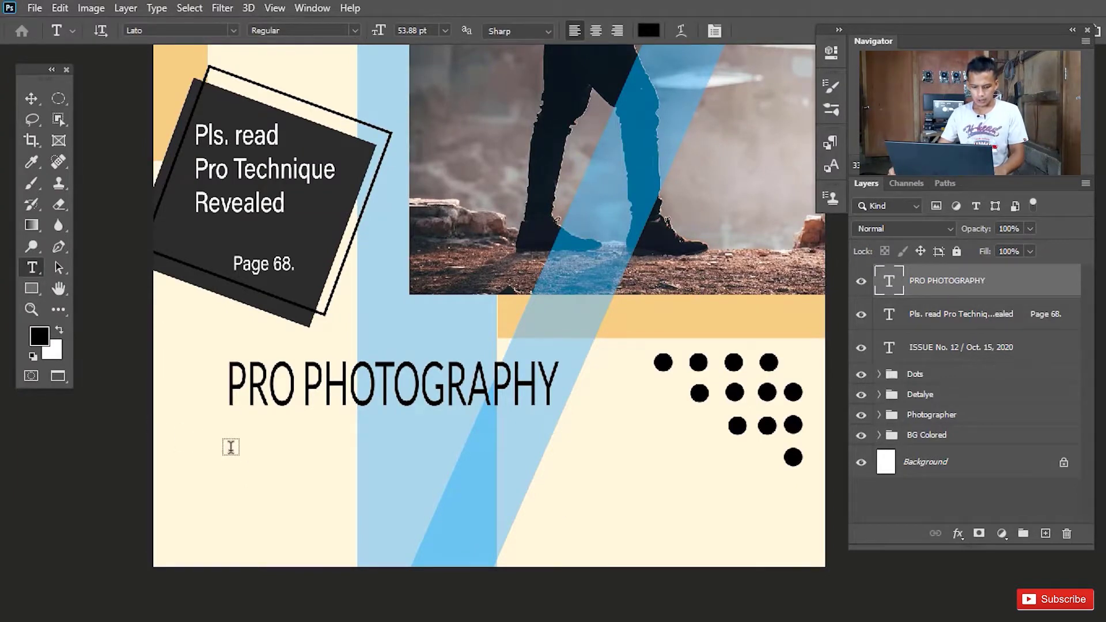
pyautogui.click(229, 461)
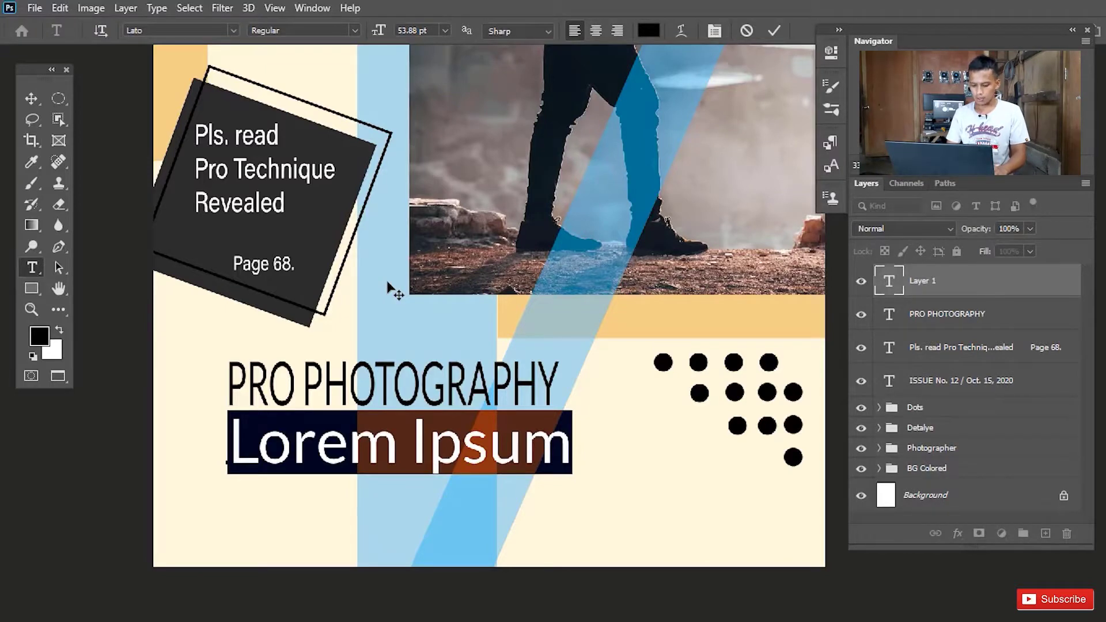
pyautogui.write('mill')
pyautogui.press('BackSpace')
pyautogui.press('BackSpace')
pyautogui.press('BackSpace')
pyautogui.press('BackSpace')
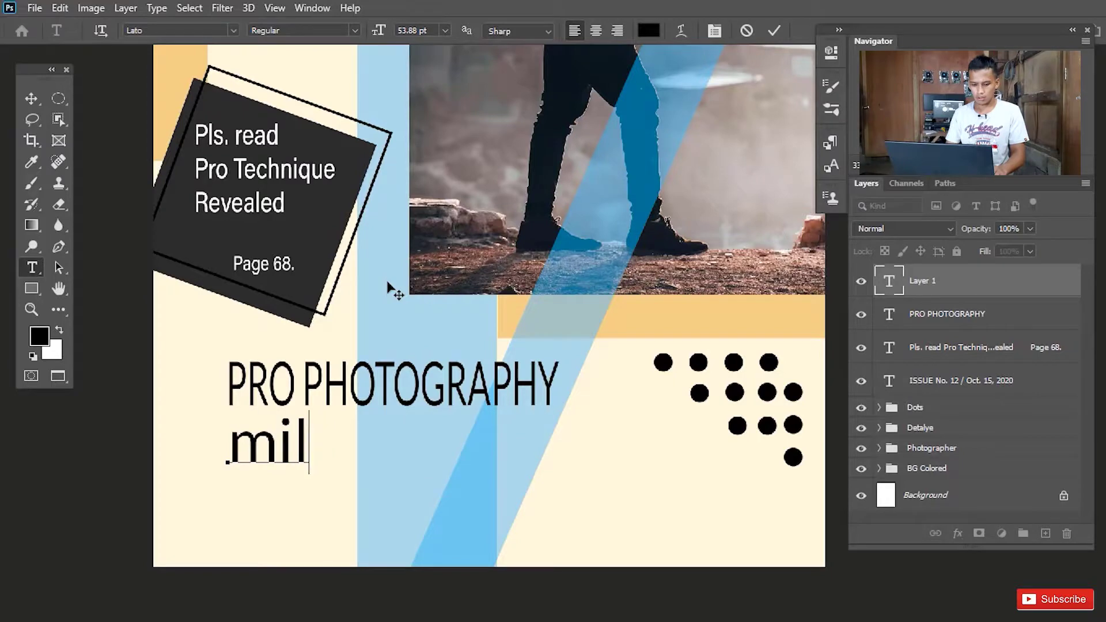
pyautogui.write('Mil')
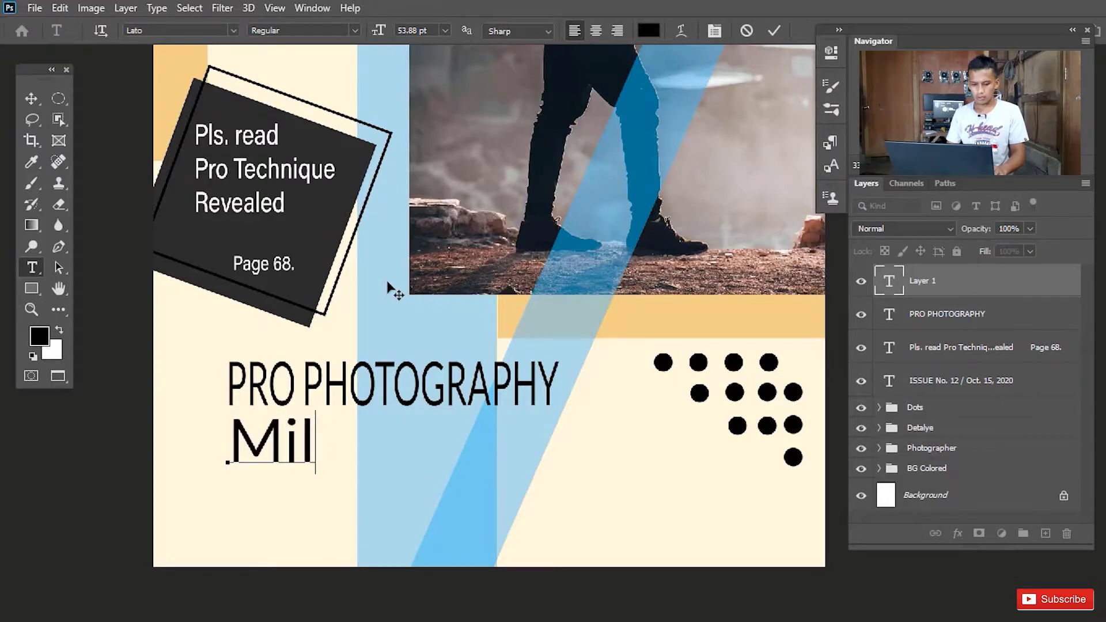
pyautogui.write('lenni')
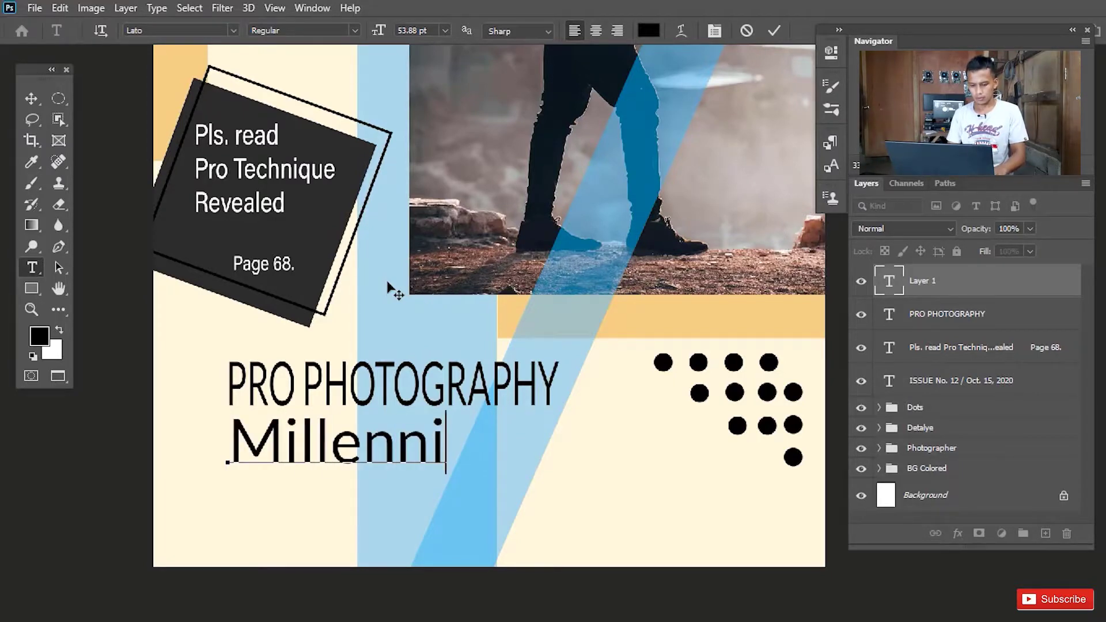
pyautogui.write('al')
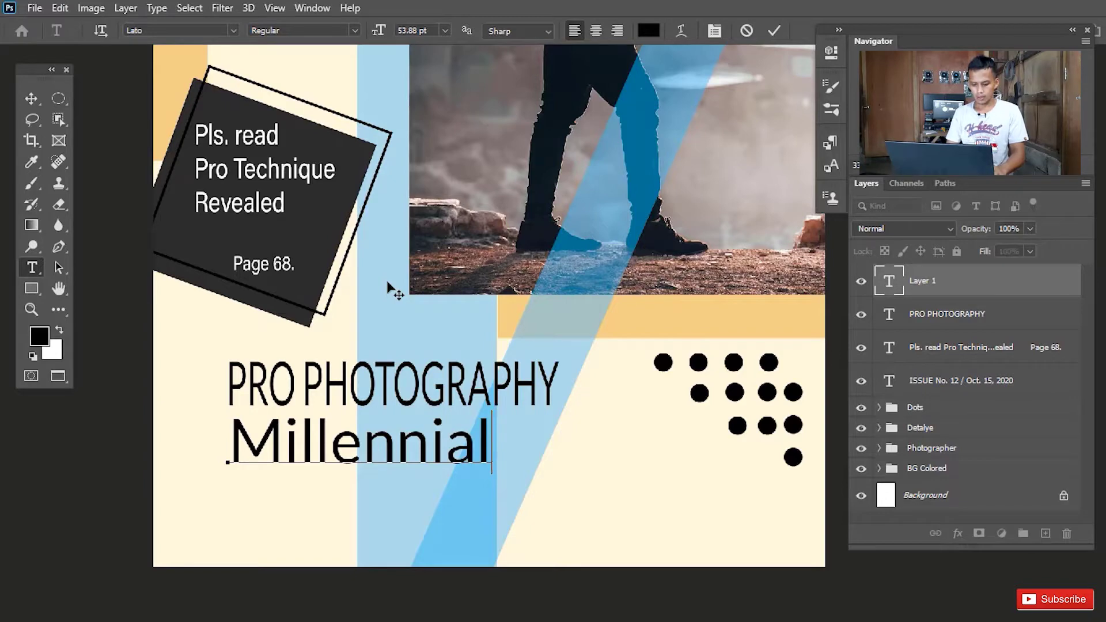
pyautogui.write(' Magazine')
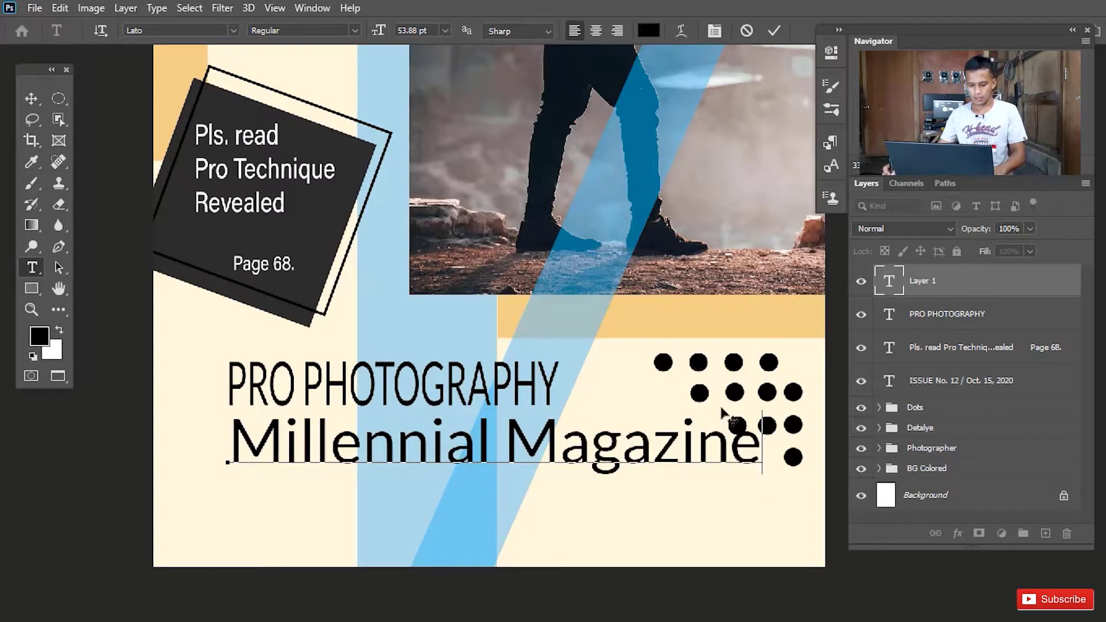
# Set the whole "Millennial Magazine" line to 21.88 pt in Lato Semibold and commit the text
pyautogui.hotkey('ctrl', 'a')
pyautogui.moveTo(378, 32); pyautogui.dragTo(354, 36)
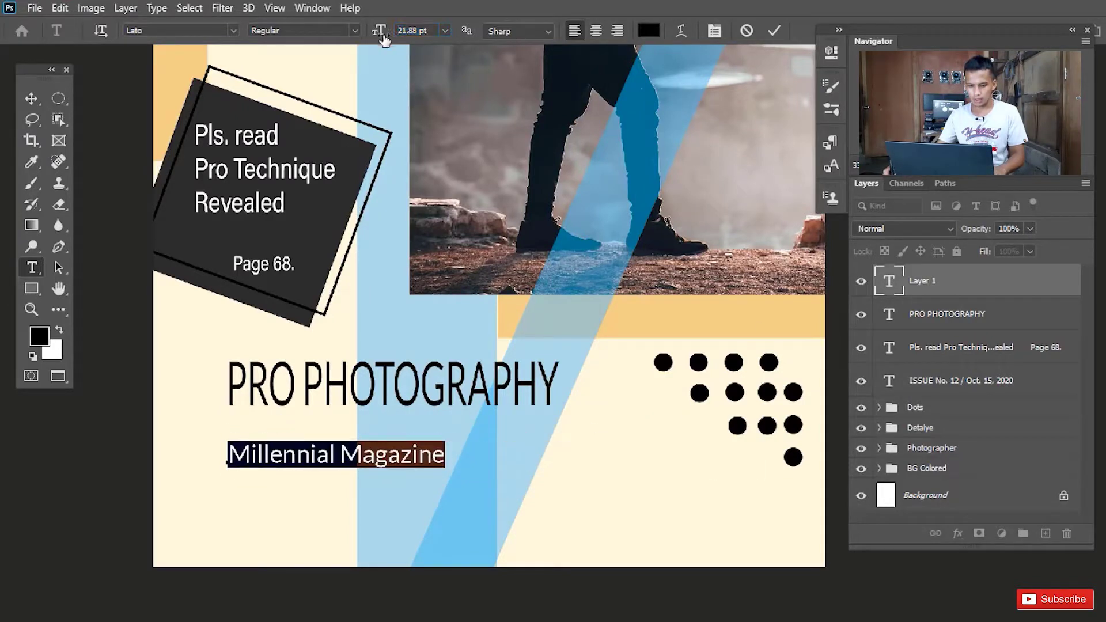
pyautogui.click(353, 32)
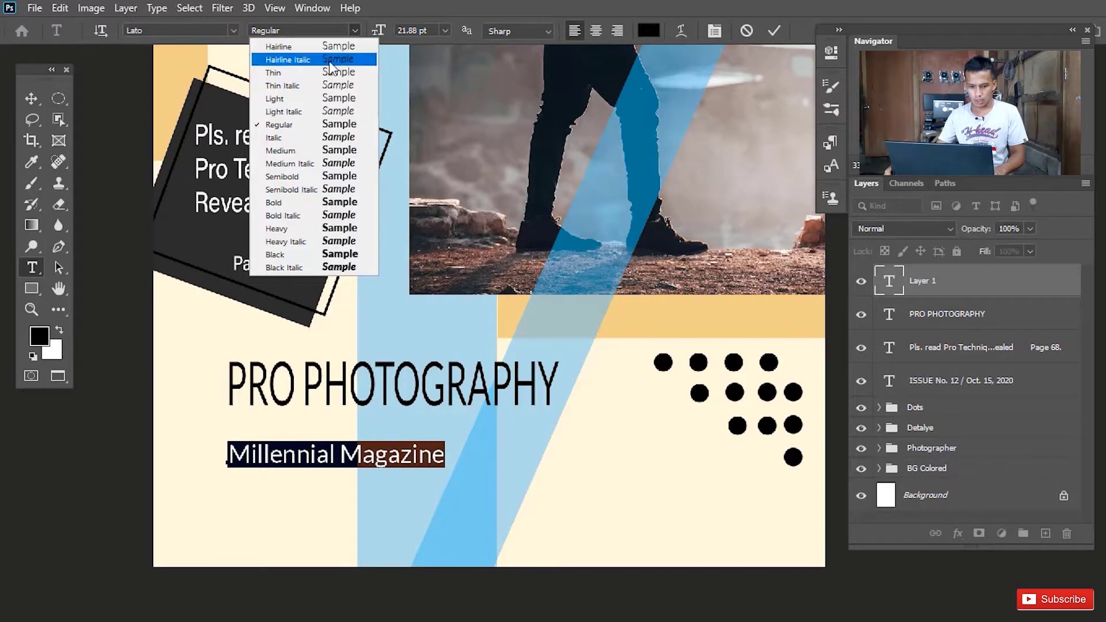
pyautogui.click(316, 151)
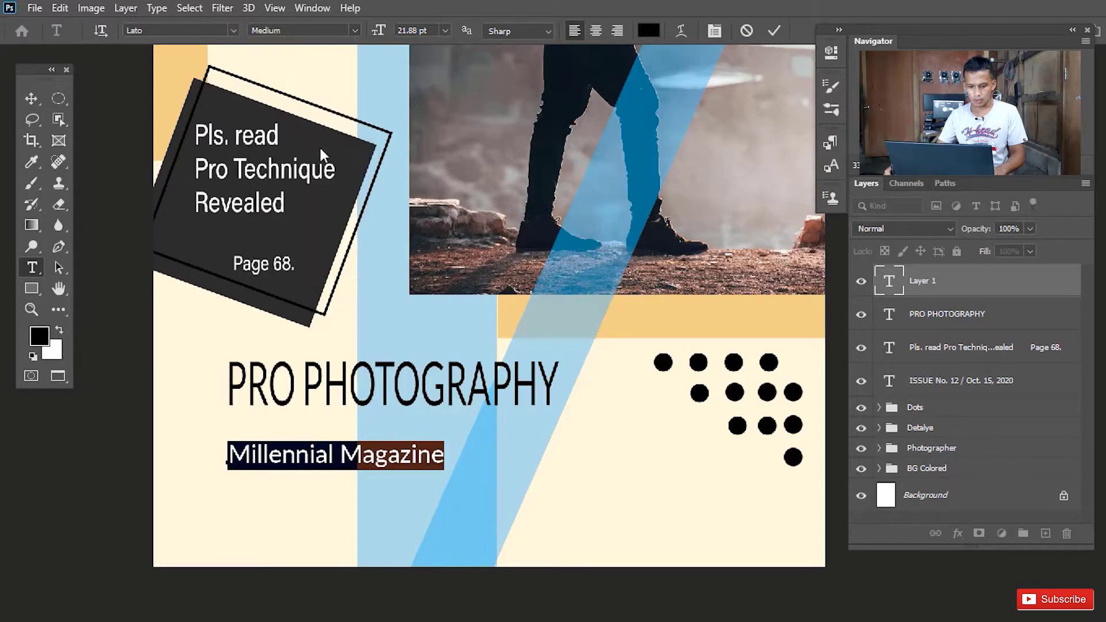
pyautogui.click(355, 32)
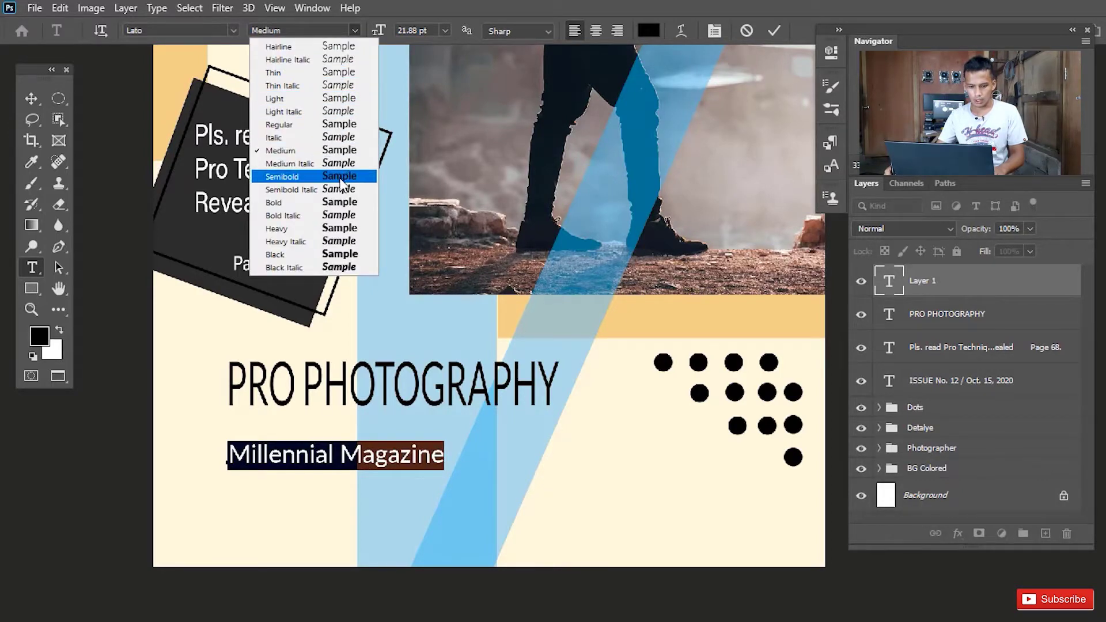
pyautogui.click(346, 178)
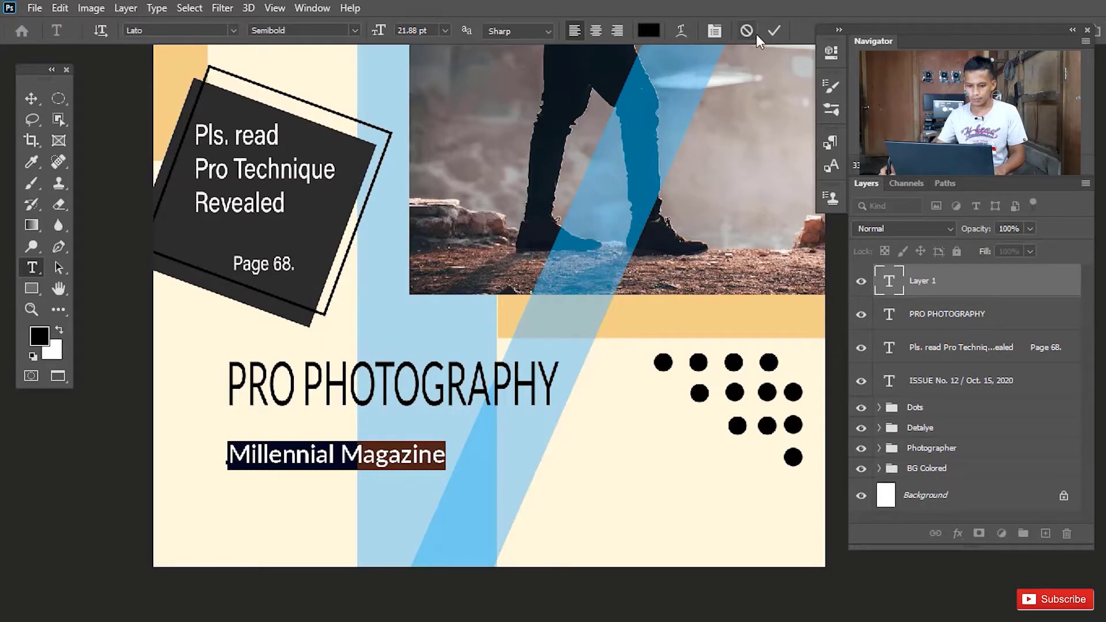
pyautogui.click(774, 30)
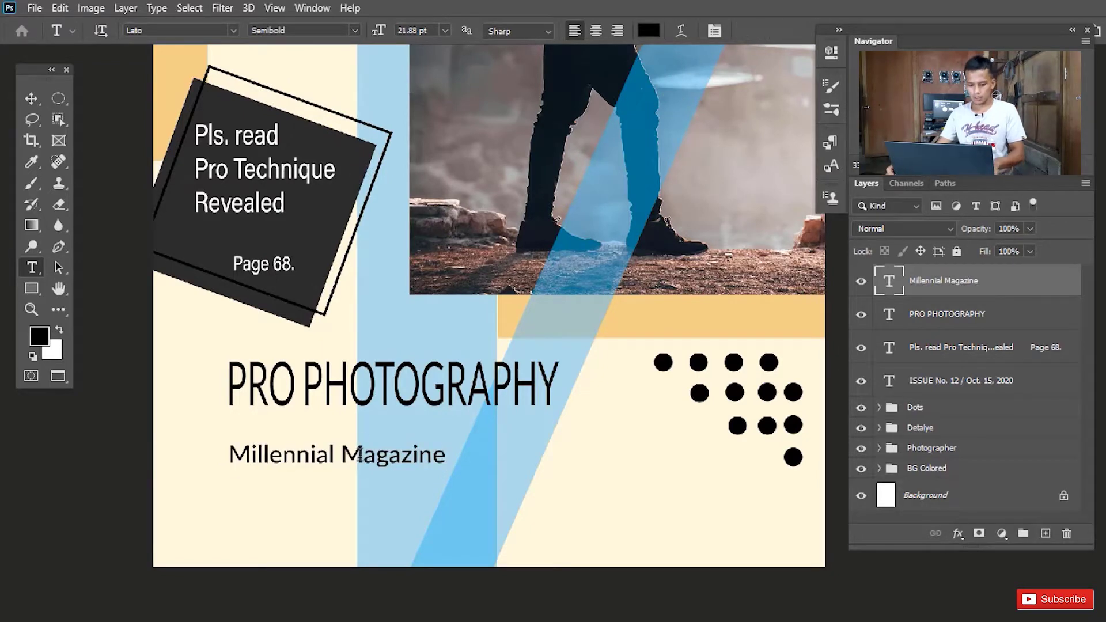
# Transform the "Millennial Magazine" line to about 76.5% width, keeping its height, and nudge it up close beneath the title
pyautogui.hotkey('ctrl', 't')
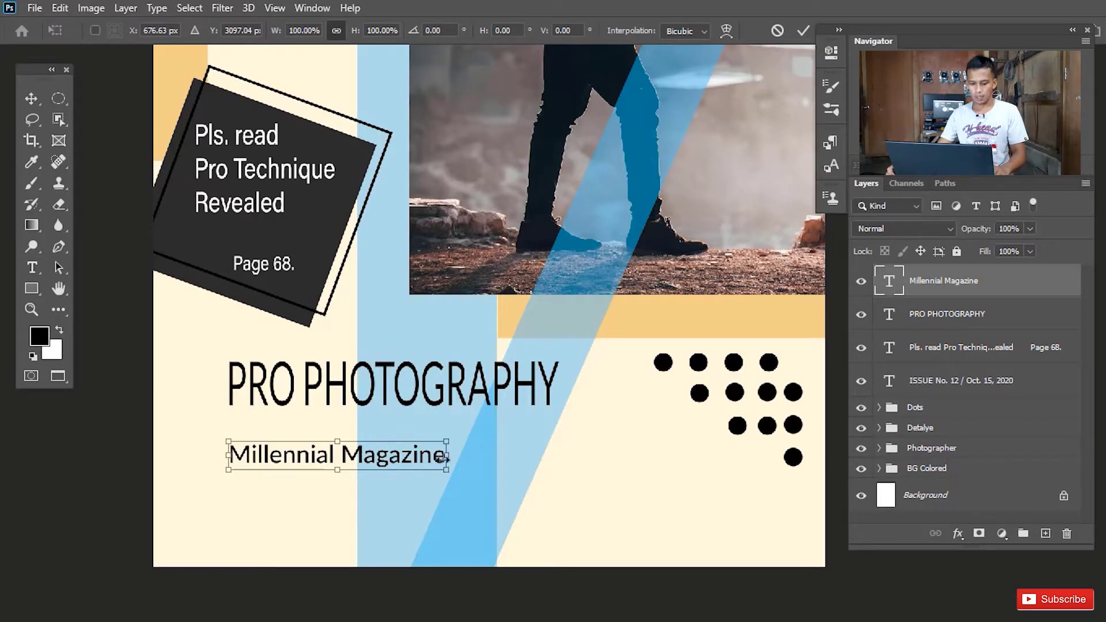
pyautogui.moveTo(443, 458); pyautogui.dragTo(396, 457)
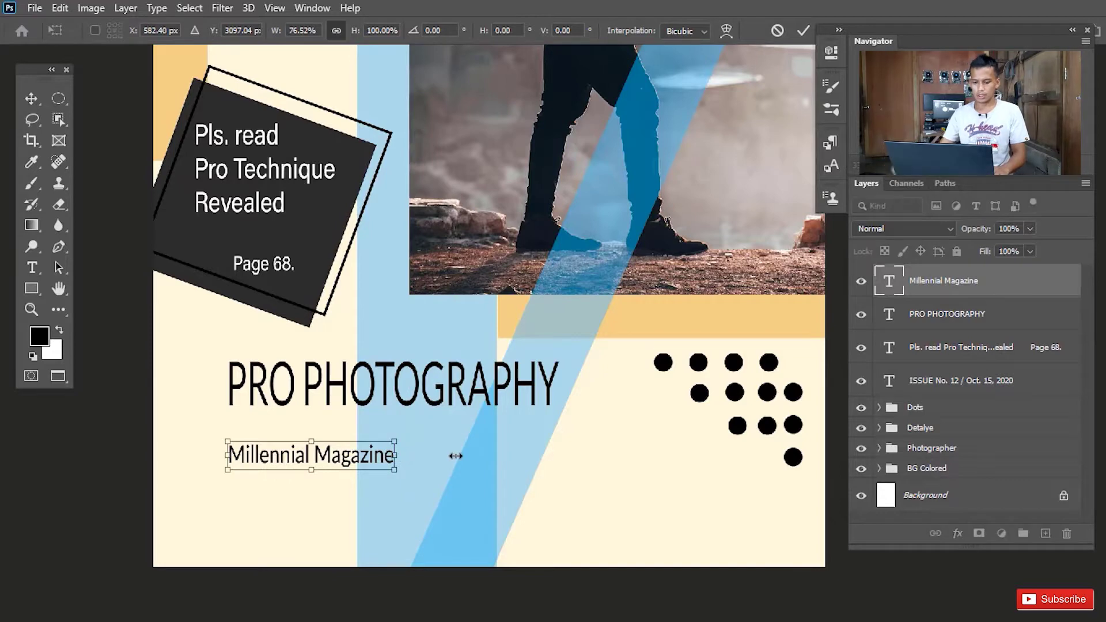
pyautogui.press('Up')
pyautogui.press('Up')
pyautogui.press('Up')
pyautogui.press('Up')
pyautogui.press('Up')
pyautogui.press('Up')
pyautogui.press('Up')
pyautogui.press('Up')
pyautogui.press('Up')
pyautogui.press('Up')
pyautogui.press('Up')
pyautogui.press('Up')
pyautogui.press('Up')
pyautogui.press('Up')
pyautogui.press('Up')
pyautogui.press('Up')
pyautogui.press('Up')
pyautogui.press('Up')
pyautogui.press('Up')
pyautogui.press('Up')
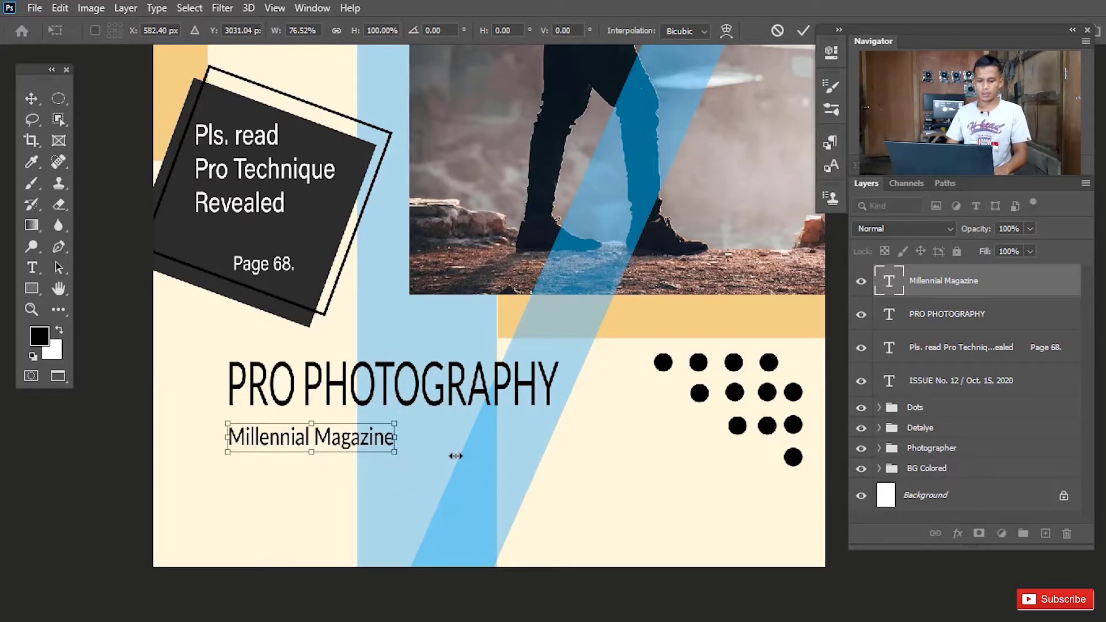
pyautogui.press('Return')
# Move the "PRO PHOTOGRAPHY" line straight down until its baseline sits below the "Millennial Magazine" line
pyautogui.press('t')
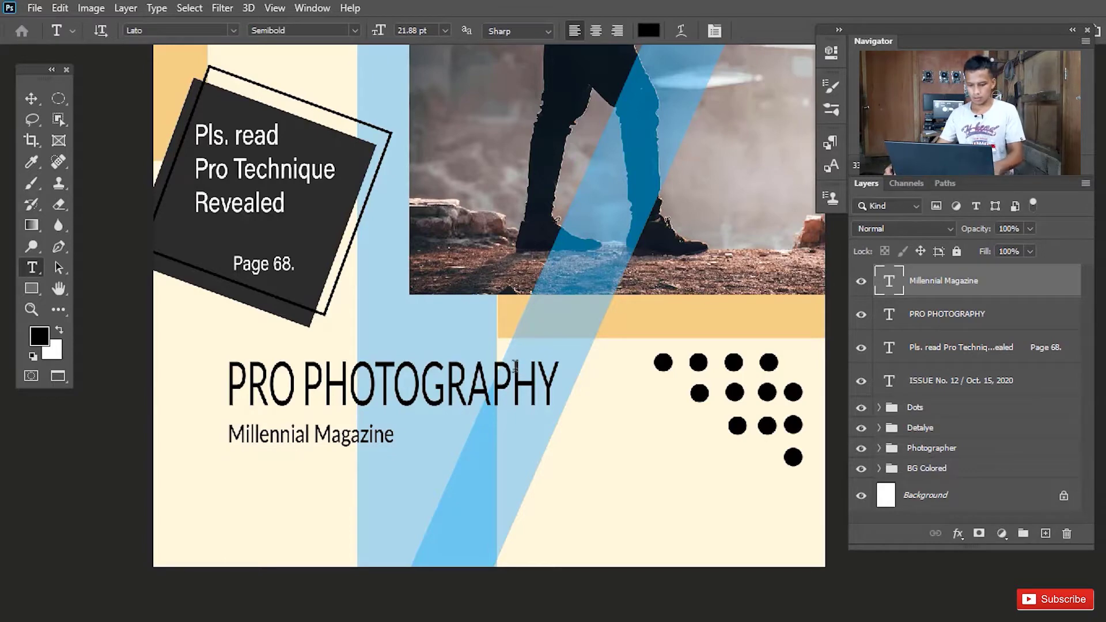
pyautogui.press('h')
pyautogui.hotkey('ctrl', '0')
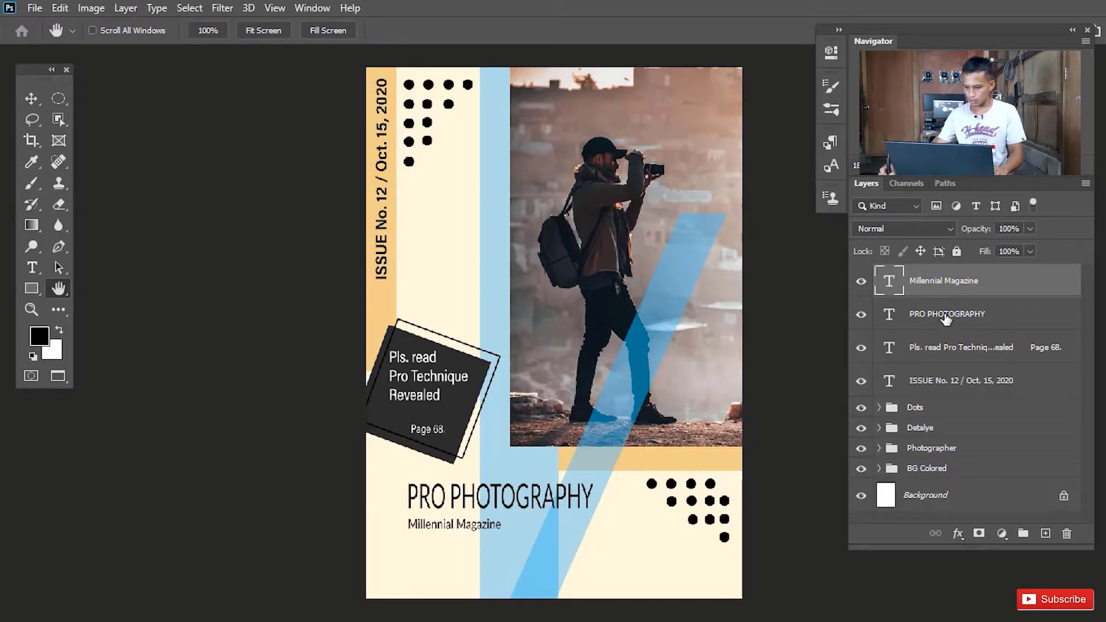
pyautogui.click(928, 323)
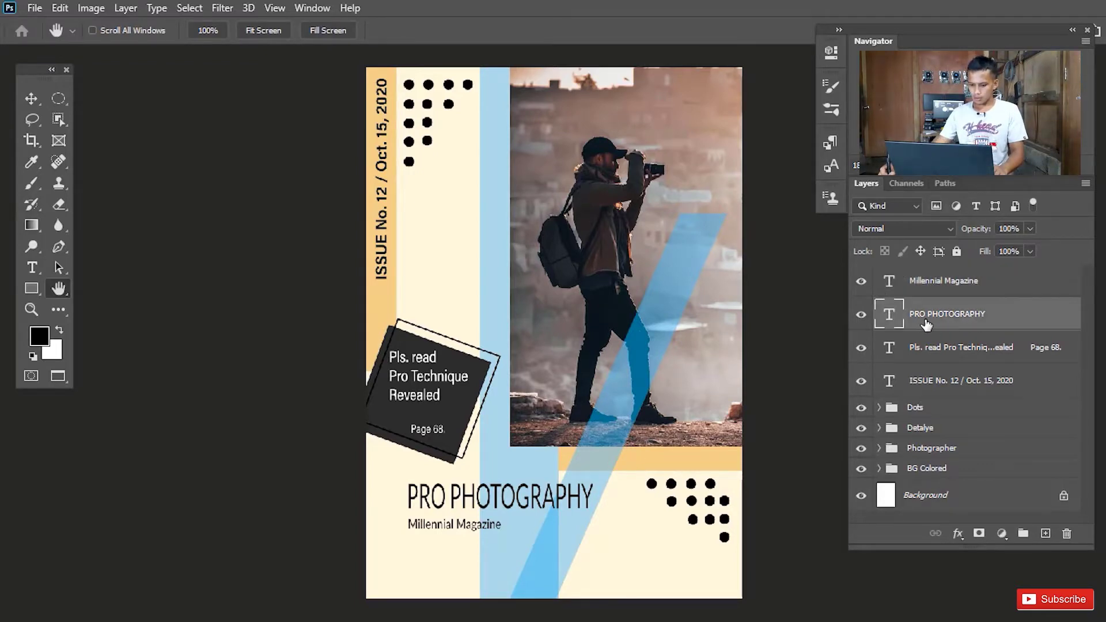
pyautogui.press('v')
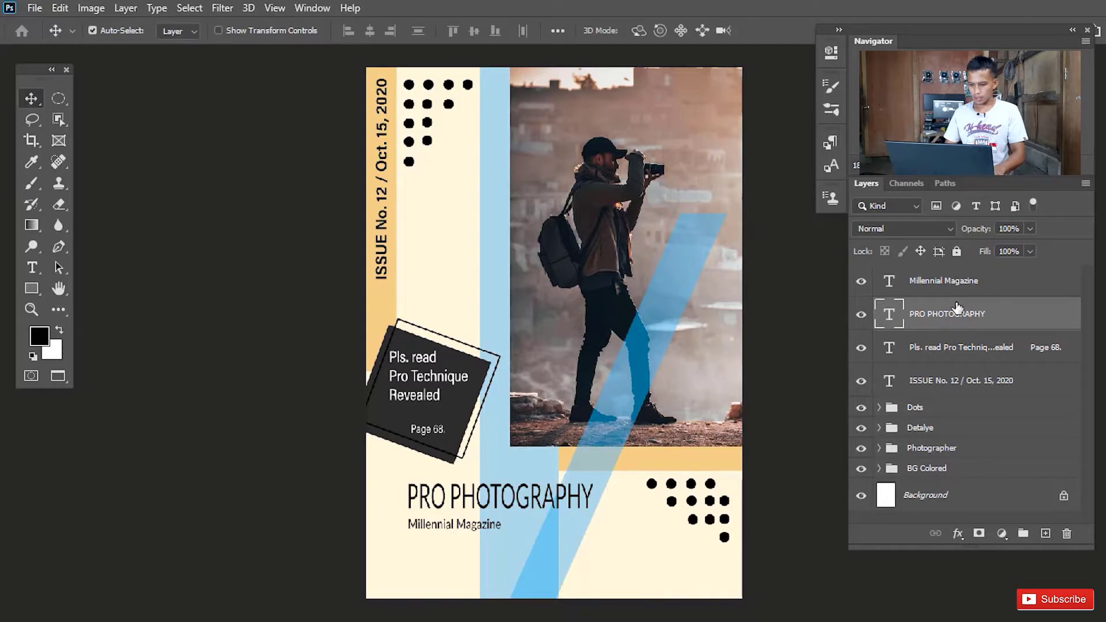
pyautogui.hotkey('shift', 'Down')
pyautogui.hotkey('shift', 'Down')
pyautogui.hotkey('shift', 'Down')
pyautogui.hotkey('shift', 'Down')
pyautogui.hotkey('shift', 'Down')
pyautogui.hotkey('shift', 'Down')
pyautogui.hotkey('shift', 'Down')
pyautogui.hotkey('shift', 'Down')
pyautogui.hotkey('shift', 'Down')
pyautogui.hotkey('shift', 'Down')
pyautogui.hotkey('shift', 'Down')
pyautogui.hotkey('shift', 'Down')
pyautogui.hotkey('shift', 'Down')
pyautogui.hotkey('shift', 'Down')
pyautogui.hotkey('shift', 'Down')
pyautogui.hotkey('shift', 'Down')
pyautogui.hotkey('shift', 'Down')
pyautogui.hotkey('shift', 'Down')
pyautogui.hotkey('shift', 'Down')
pyautogui.hotkey('shift', 'Down')
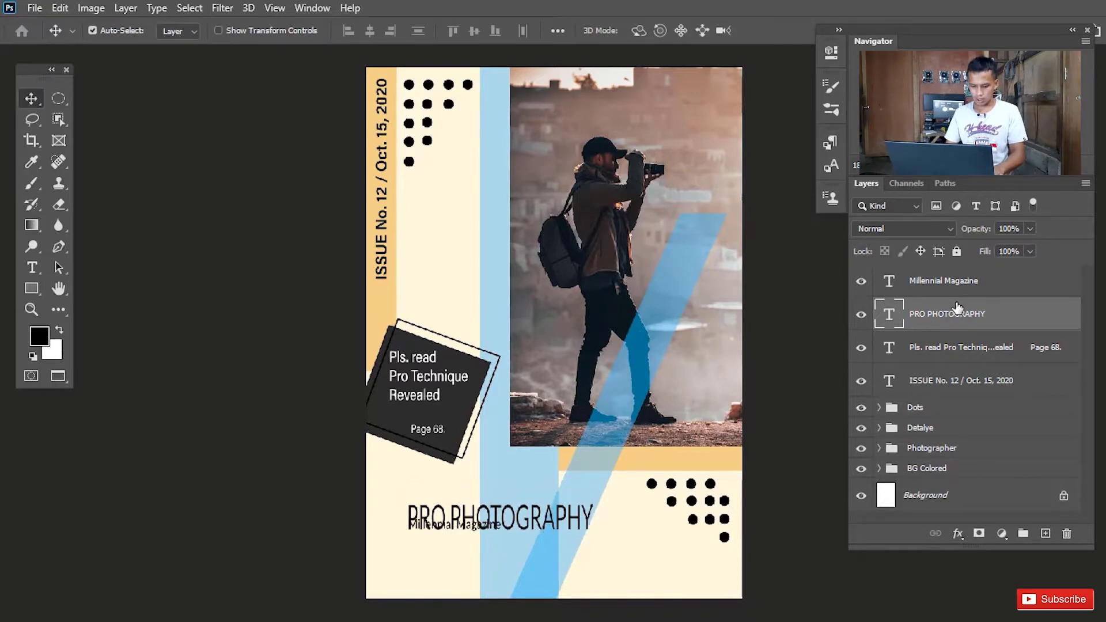
pyautogui.press('Up')
pyautogui.press('Up')
pyautogui.press('Up')
pyautogui.press('Up')
pyautogui.press('Up')
pyautogui.press('Up')
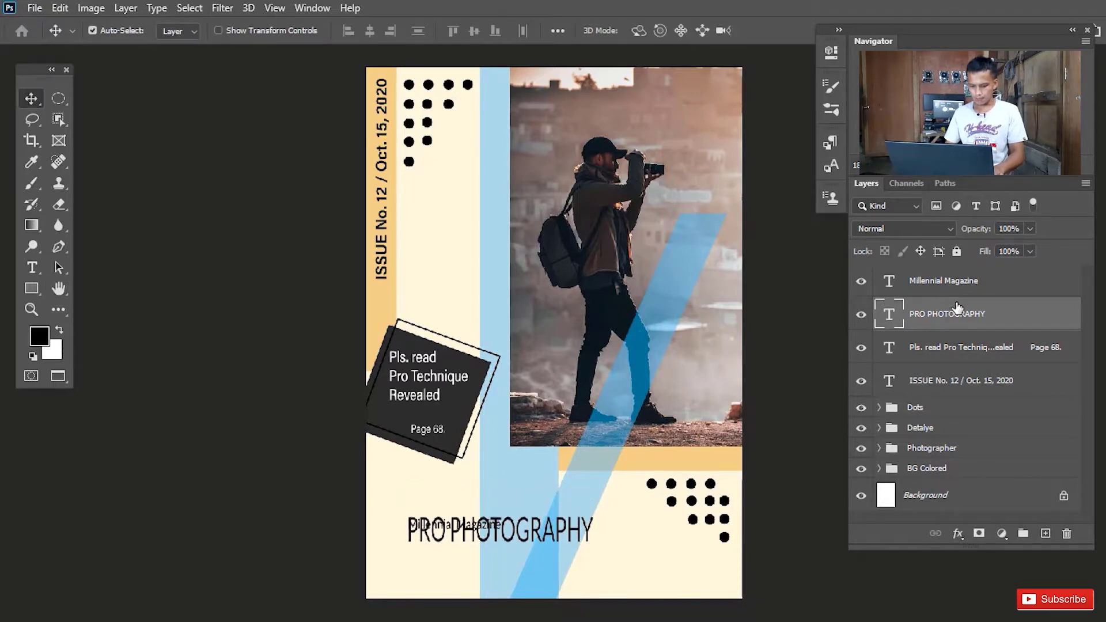
# Move the "Millennial Magazine" line straight up so it sits just above the "PRO PHOTOGRAPHY" title
pyautogui.click(965, 285)
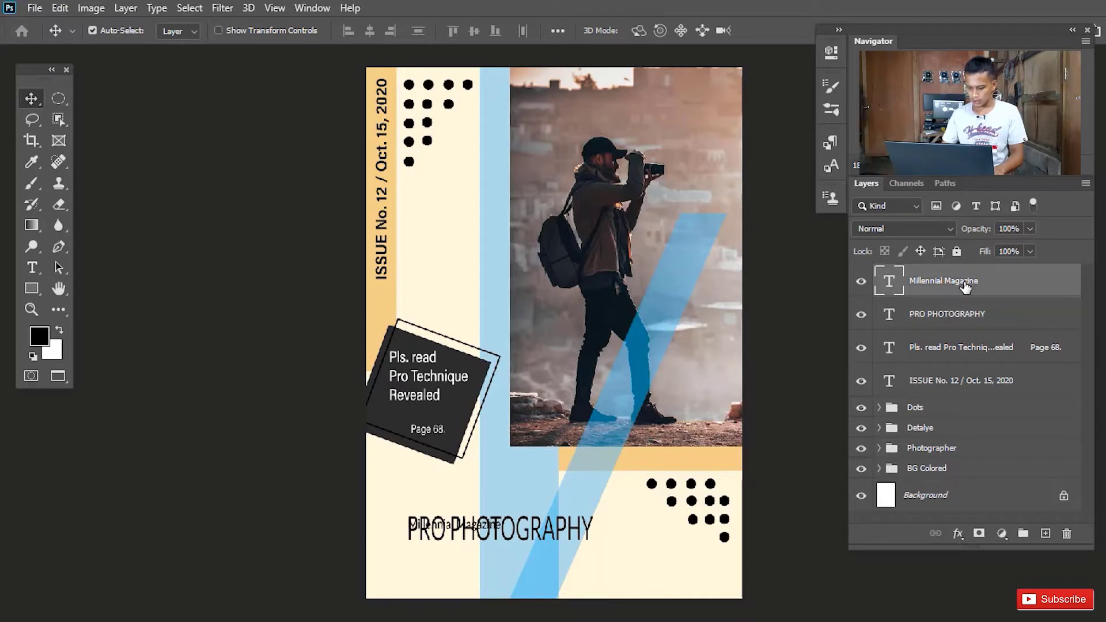
pyautogui.hotkey('shift', 'Up')
pyautogui.hotkey('shift', 'Up')
pyautogui.hotkey('shift', 'Up')
pyautogui.hotkey('shift', 'Up')
pyautogui.hotkey('shift', 'Up')
pyautogui.hotkey('shift', 'Up')
pyautogui.hotkey('shift', 'Up')
pyautogui.hotkey('shift', 'Up')
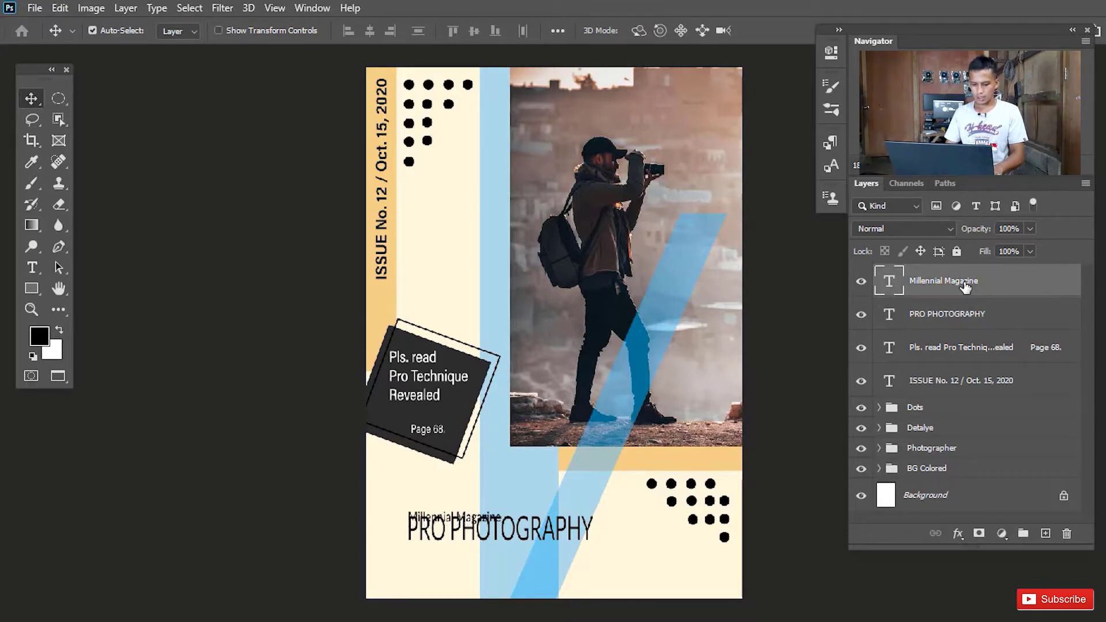
pyautogui.hotkey('shift', 'Up')
pyautogui.hotkey('shift', 'Up')
pyautogui.hotkey('shift', 'Up')
pyautogui.hotkey('shift', 'Up')
pyautogui.hotkey('shift', 'Up')
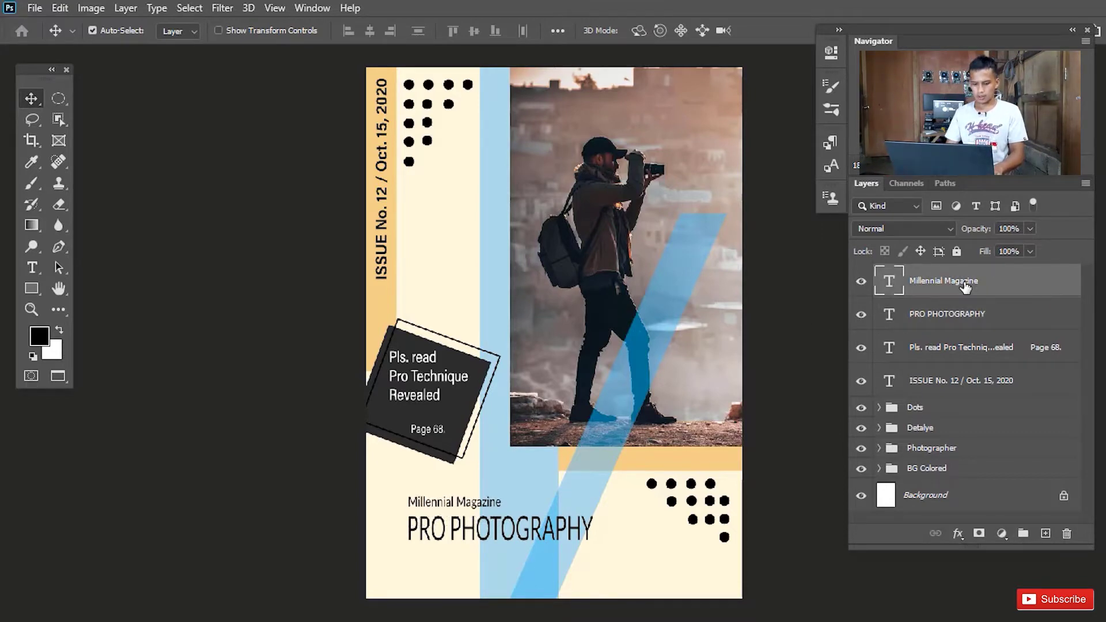
pyautogui.hotkey('shift', 'Down')
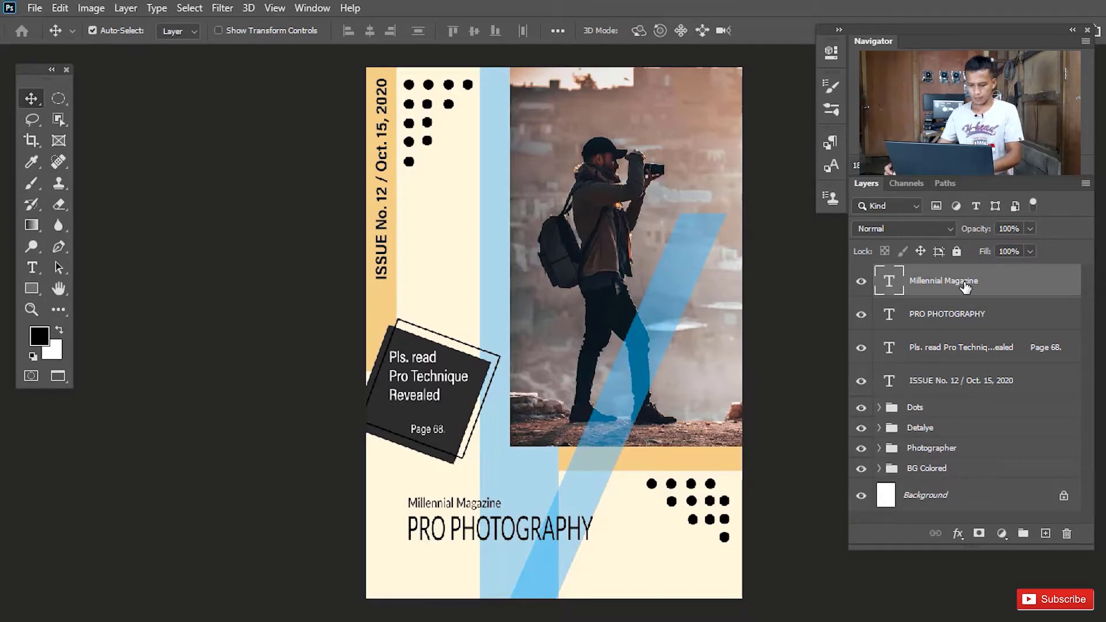
# Replace the "Millennial Magazine" text with "MILLENNIAL MAGAZINE" in capitals and commit it
pyautogui.press('h')
pyautogui.hotkey('ctrl', '+')
pyautogui.hotkey('ctrl', '+')
pyautogui.hotkey('ctrl', '+')
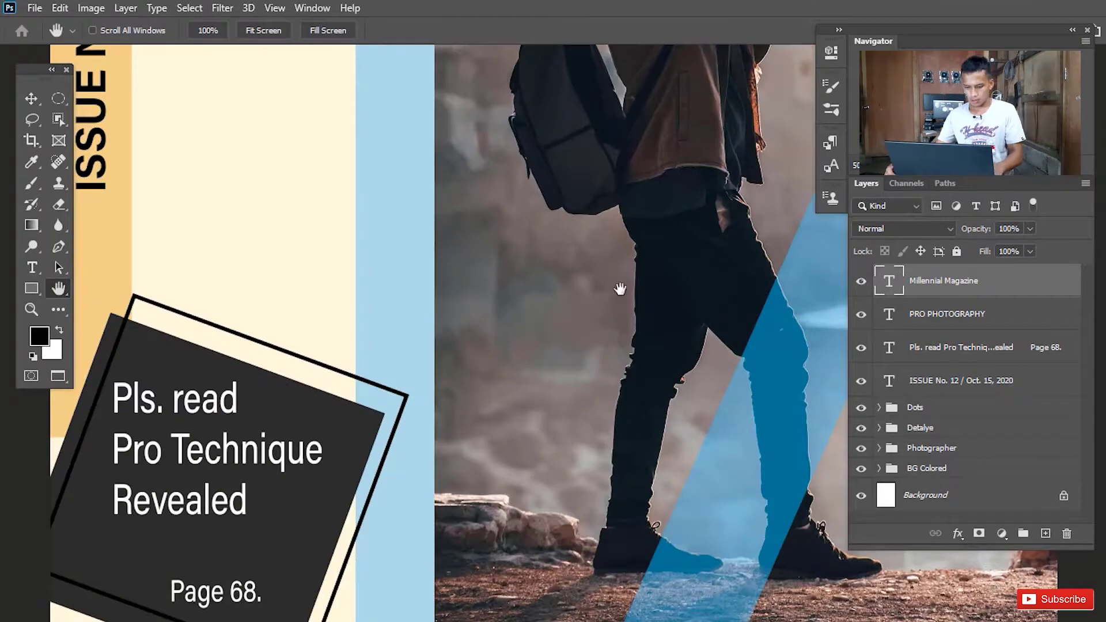
pyautogui.moveTo(494, 536); pyautogui.dragTo(561, 277)
pyautogui.moveTo(548, 452); pyautogui.dragTo(573, 306)
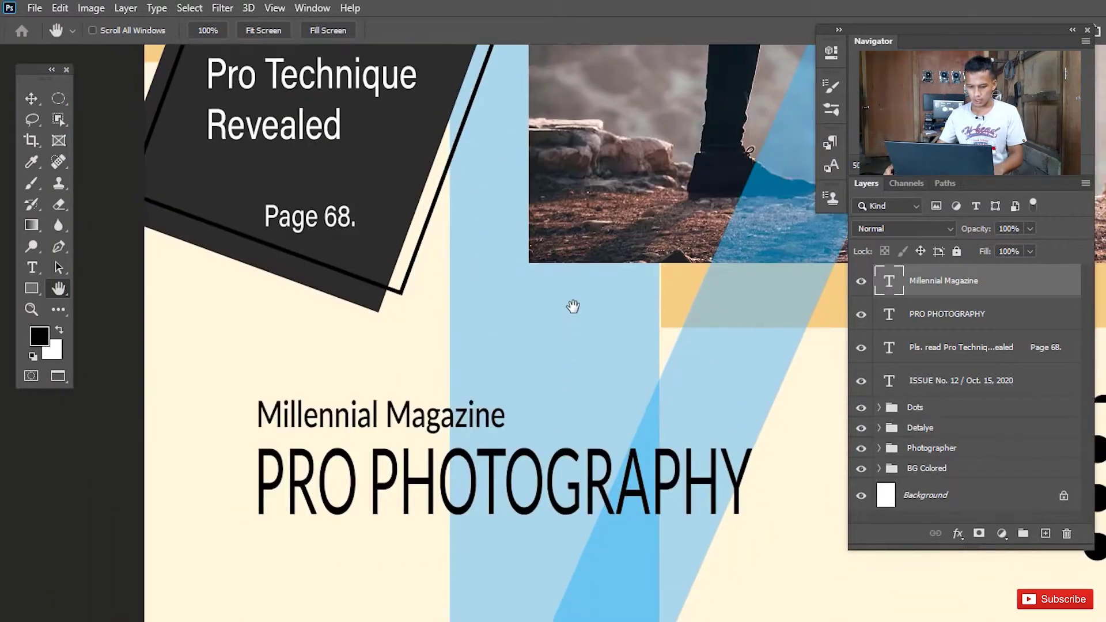
pyautogui.press('t')
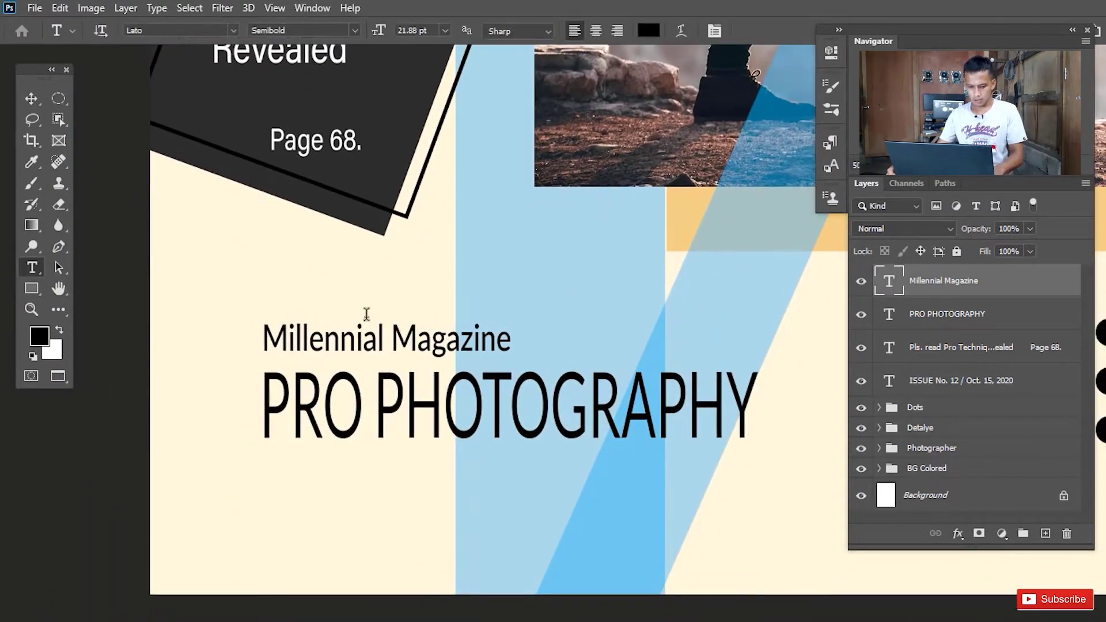
pyautogui.moveTo(310, 339); pyautogui.dragTo(595, 346)
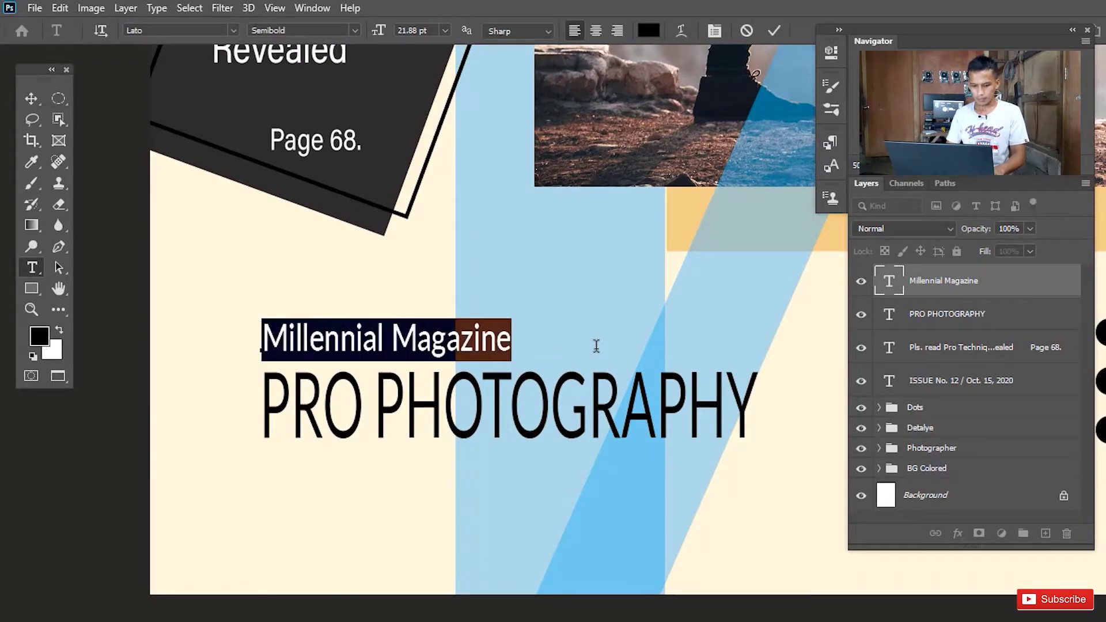
pyautogui.write('MILLENNIAL')
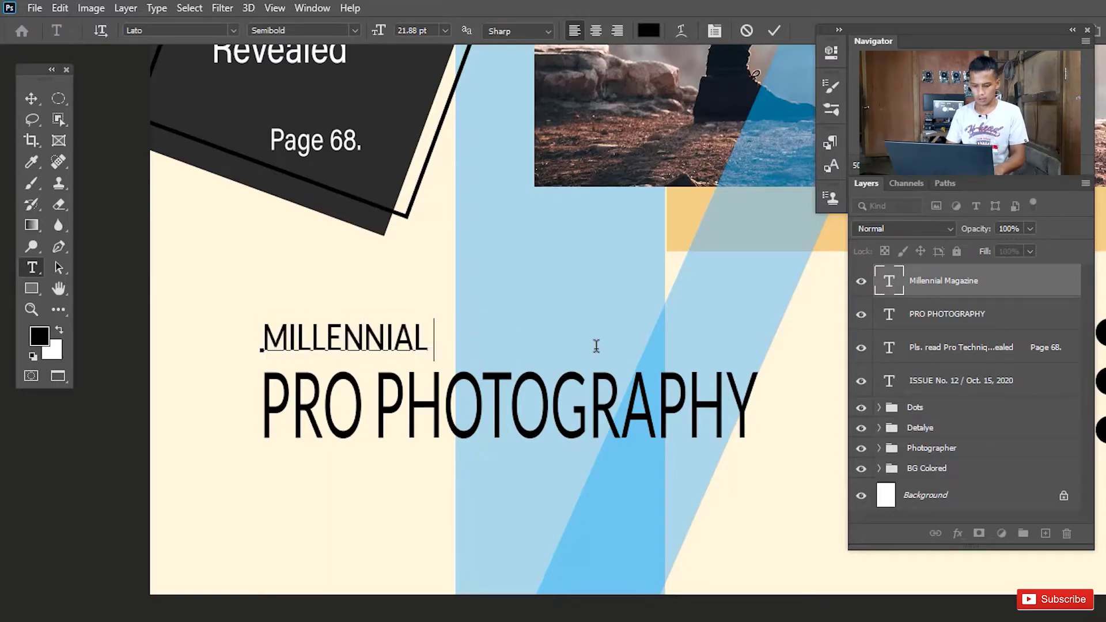
pyautogui.write(' MAGAZINE')
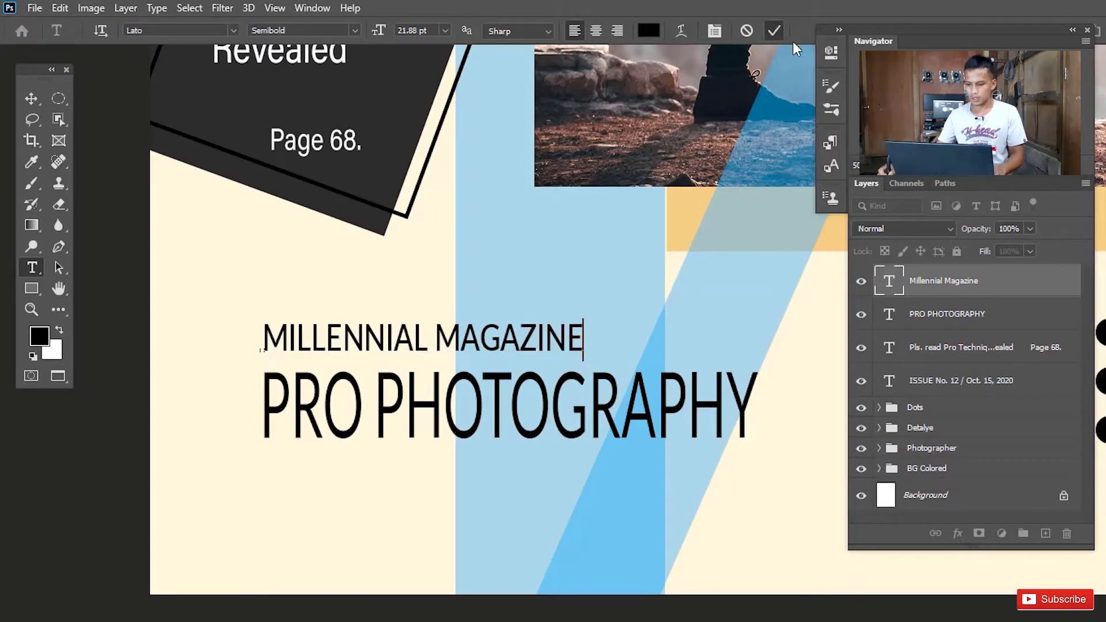
pyautogui.click(775, 31)
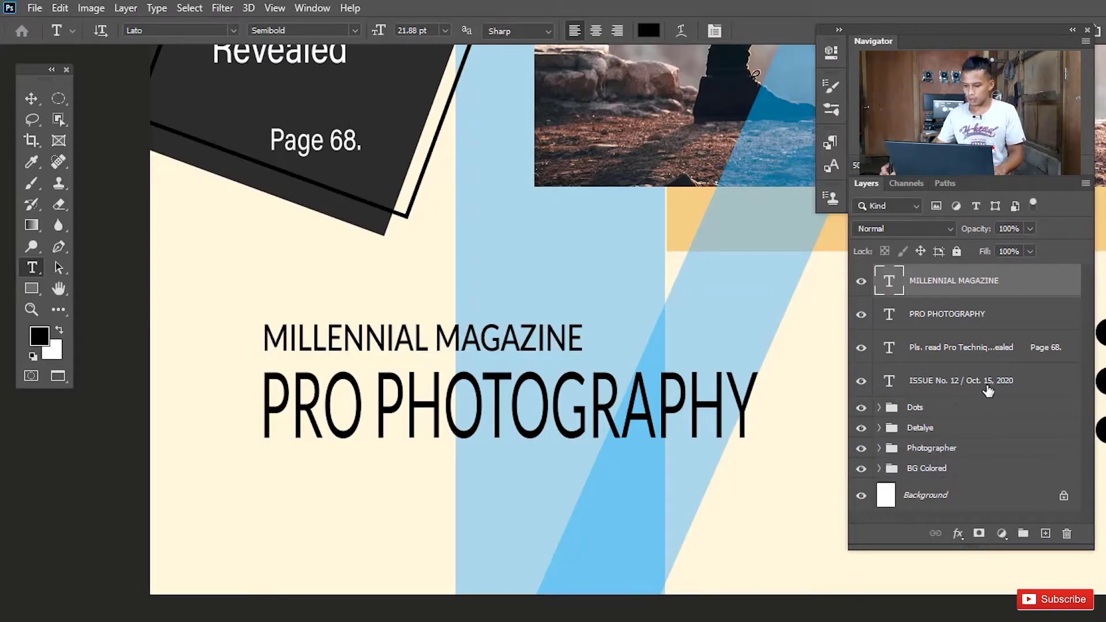
# Group the four text layers, from MILLENNIAL MAGAZINE through the ISSUE No. 12 line, and name the group "Text Content"
pyautogui.keyDown('shift'); pyautogui.click(992, 395); pyautogui.keyUp('shift')
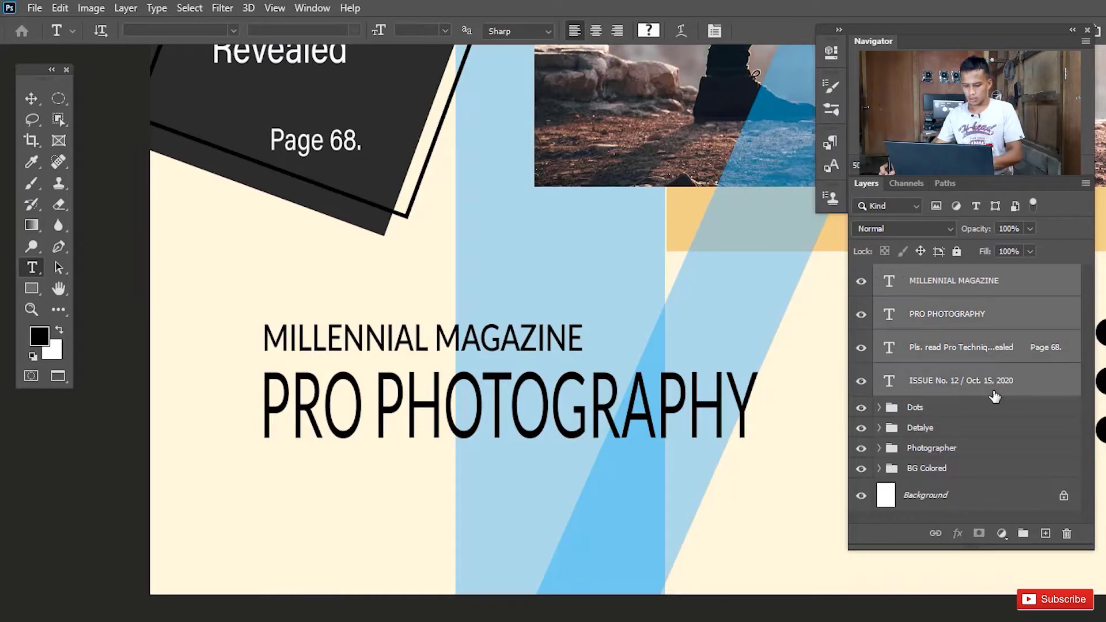
pyautogui.hotkey('ctrl', 'g')
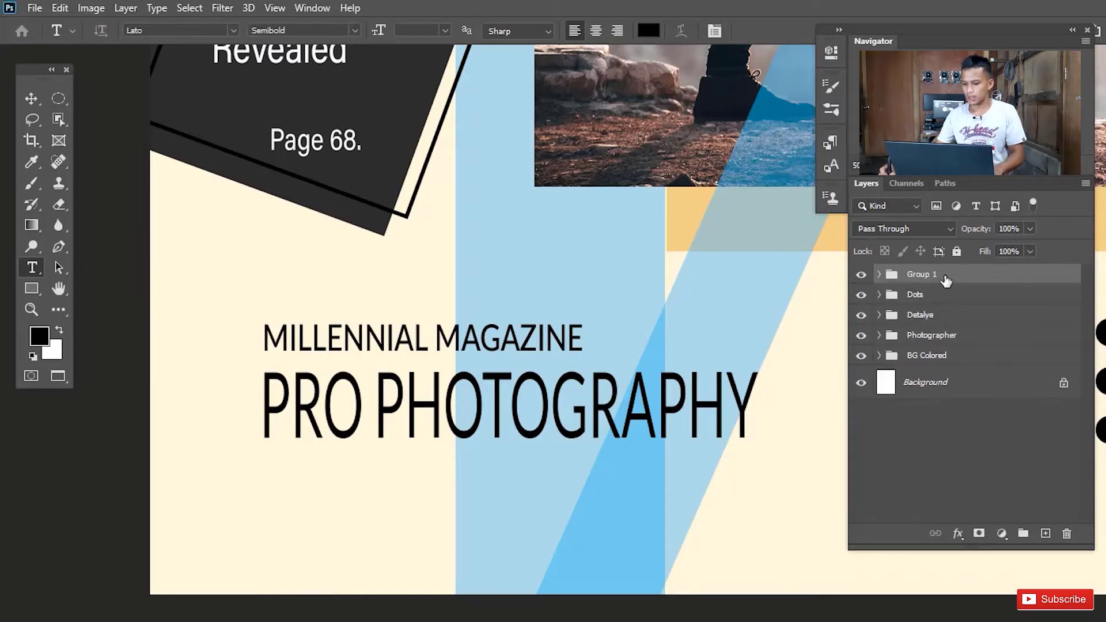
pyautogui.doubleClick(927, 276)
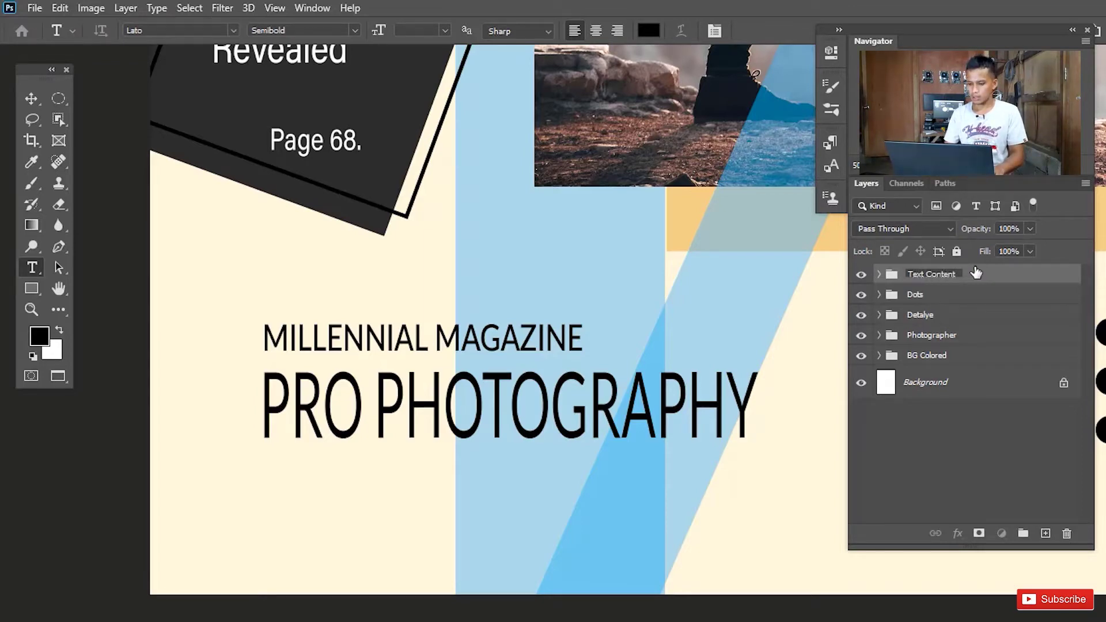
pyautogui.press('Return')
pyautogui.press('h')
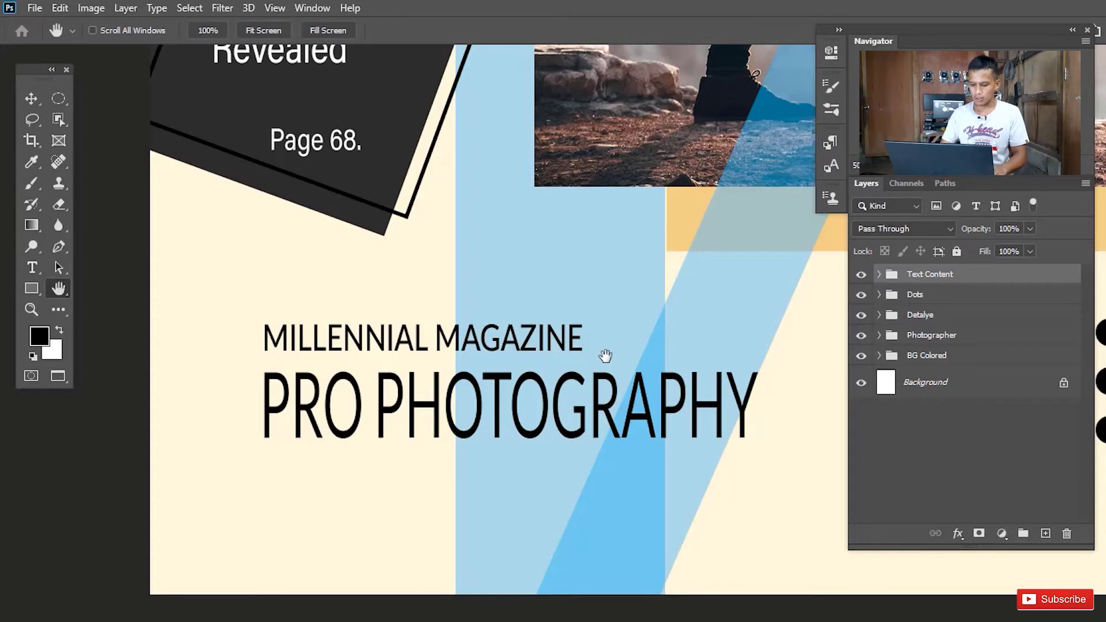
pyautogui.hotkey('ctrl', '0')
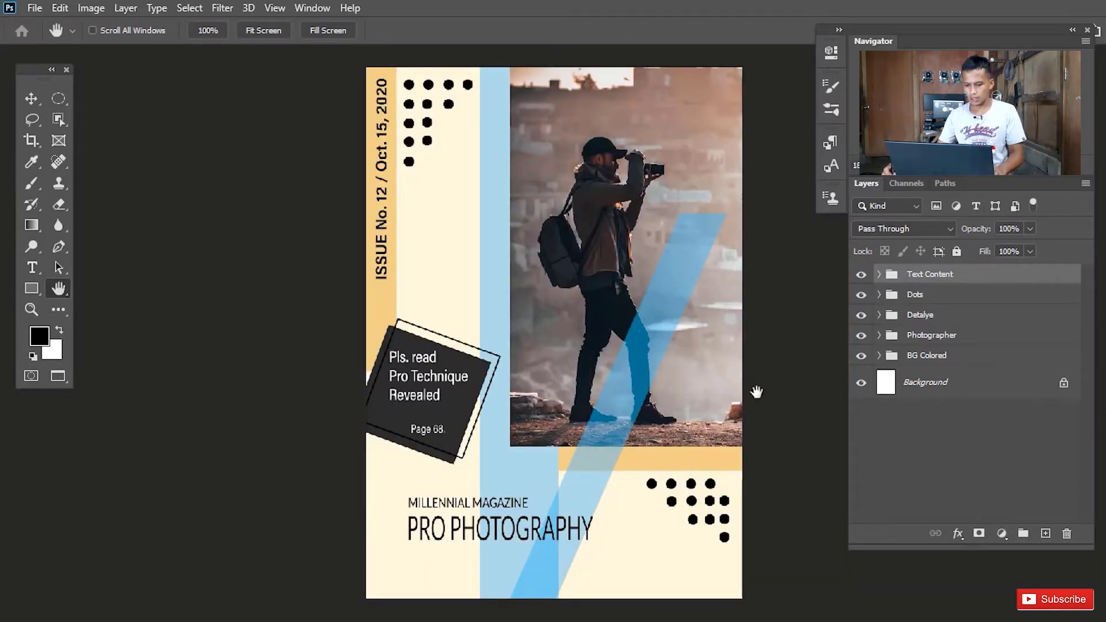
pyautogui.moveTo(699, 420); pyautogui.dragTo(682, 415)
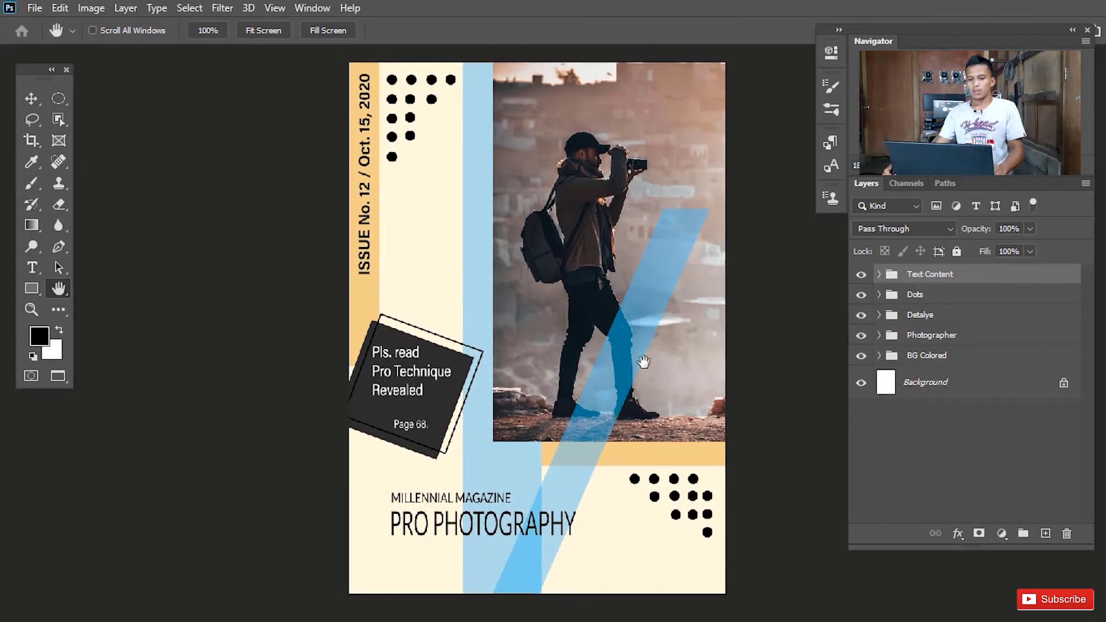
pyautogui.moveTo(645, 354); pyautogui.dragTo(642, 366)
pyautogui.moveTo(617, 429); pyautogui.dragTo(618, 410)
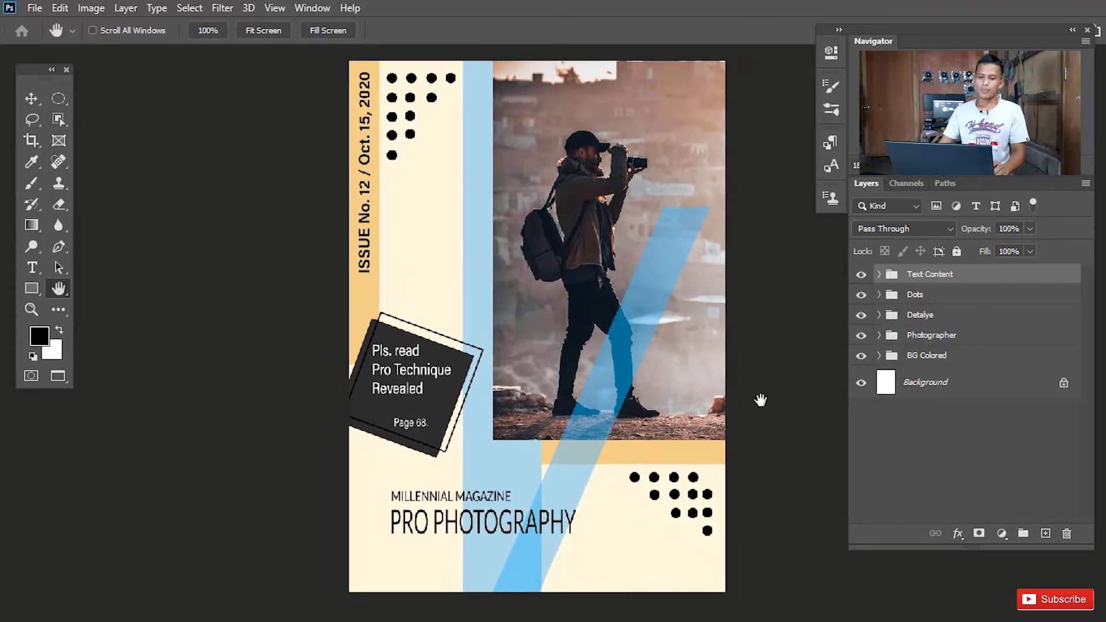